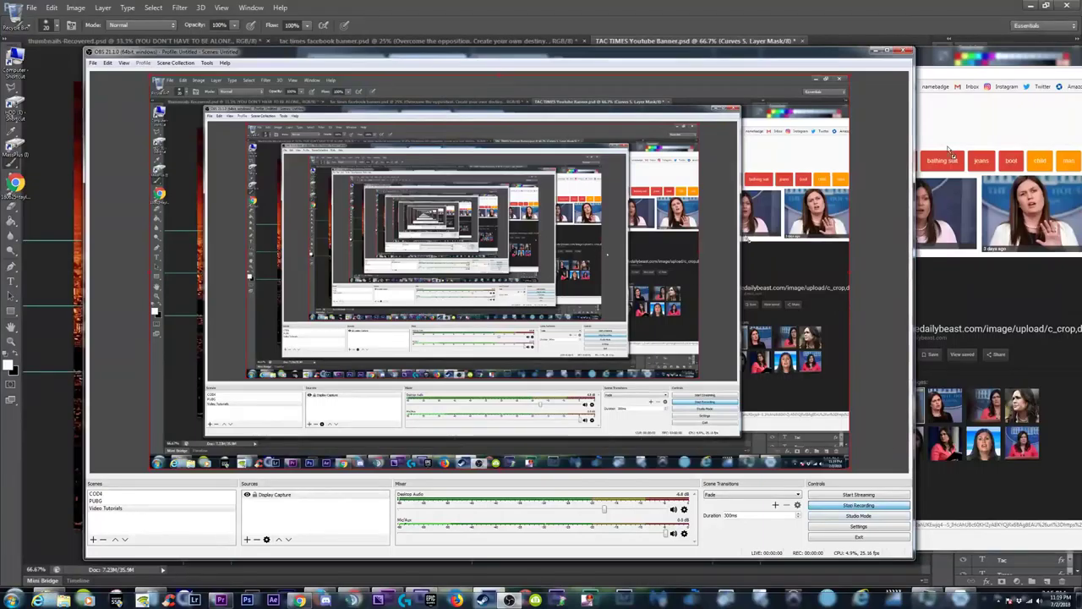
Minimize Photoshop and nudge the OBS recording window slightly left to reveal the desktop.
left_click(736, 43)
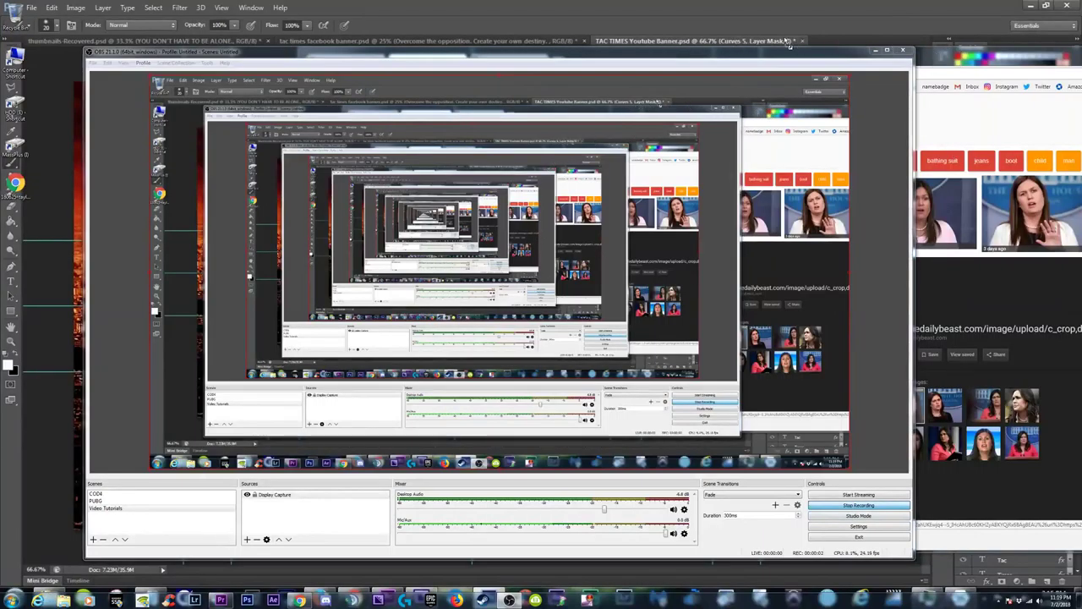
left_click_drag(792, 57, 766, 53)
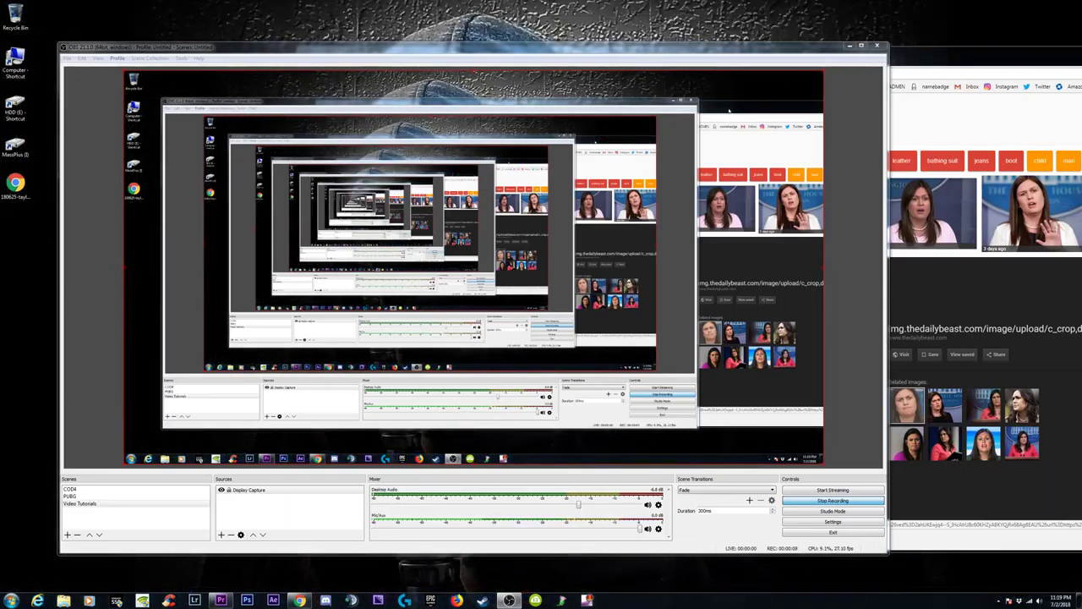
Open Task Manager and bring the Chrome search window to the front.
key("ctrl+shift+Escape")
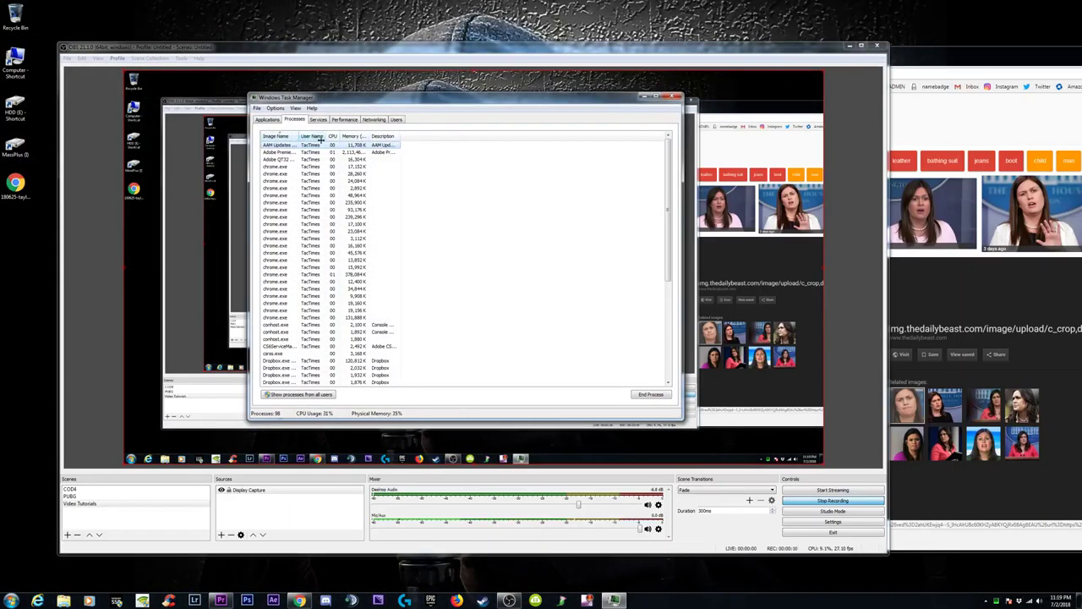
left_click(268, 120)
left_click(309, 160)
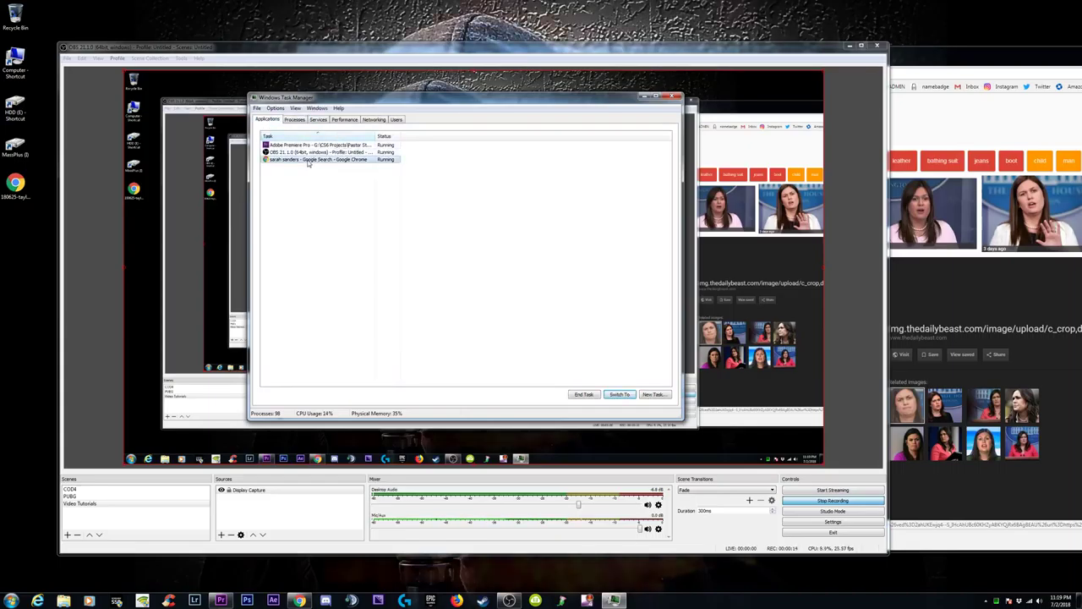
left_click(299, 601)
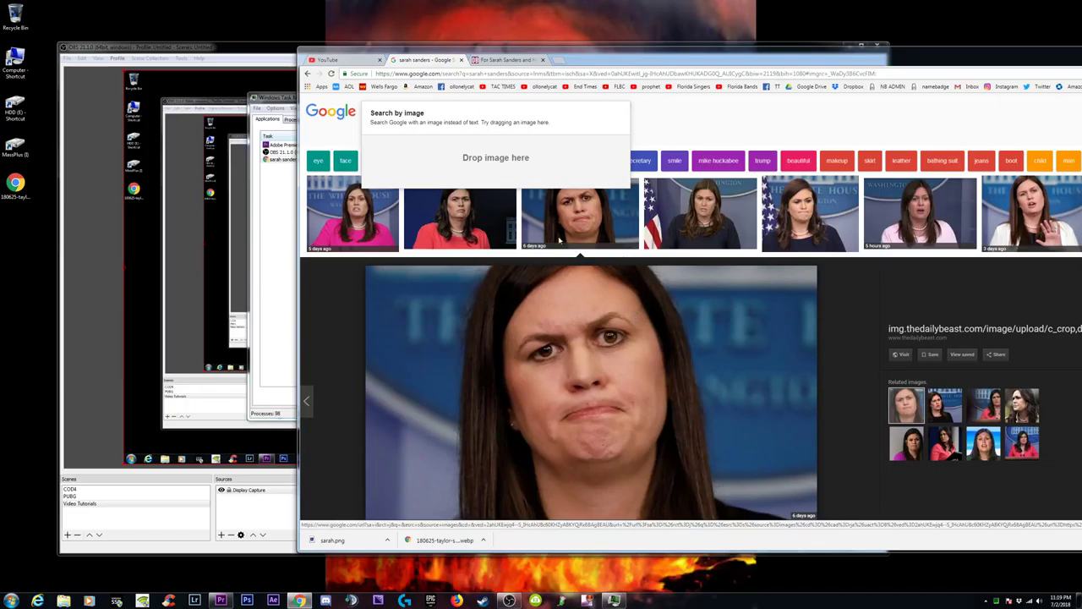
left_click(613, 600)
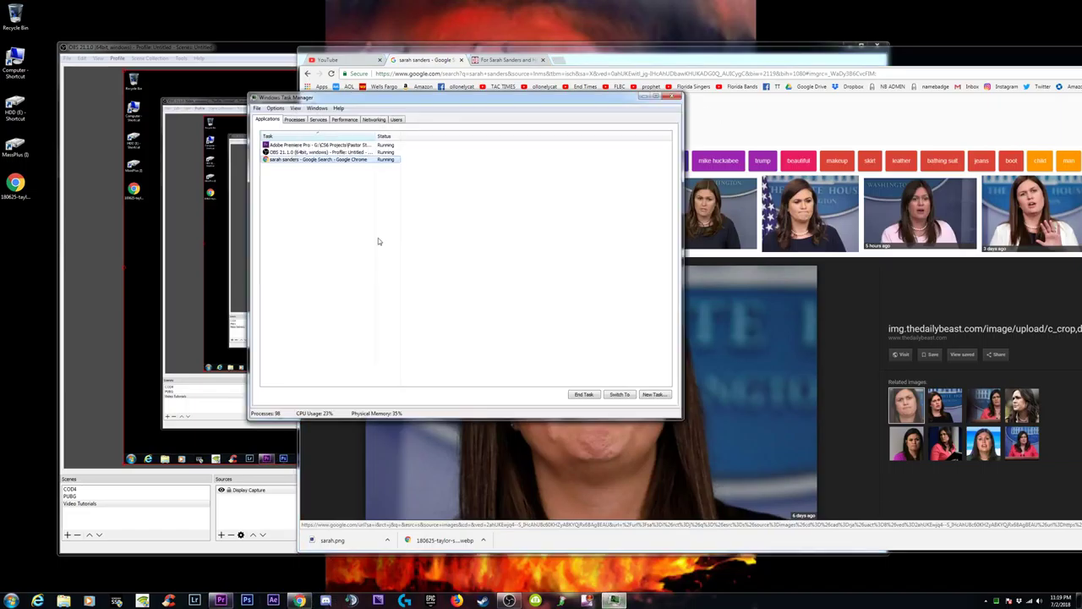
End the chrome.exe process tree from Task Manager and confirm.
right_click(316, 162)
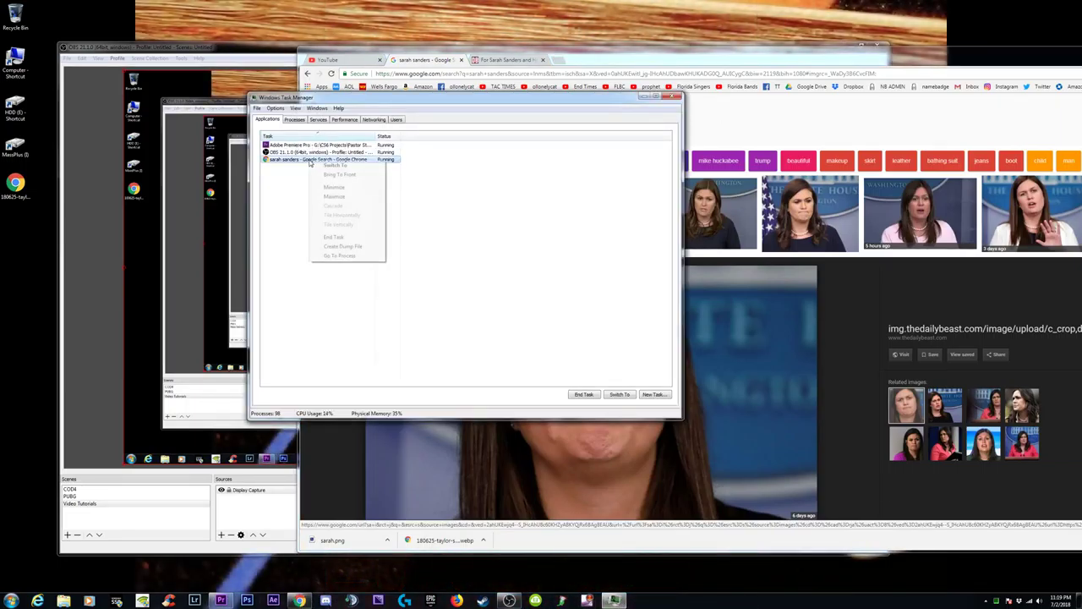
left_click(338, 257)
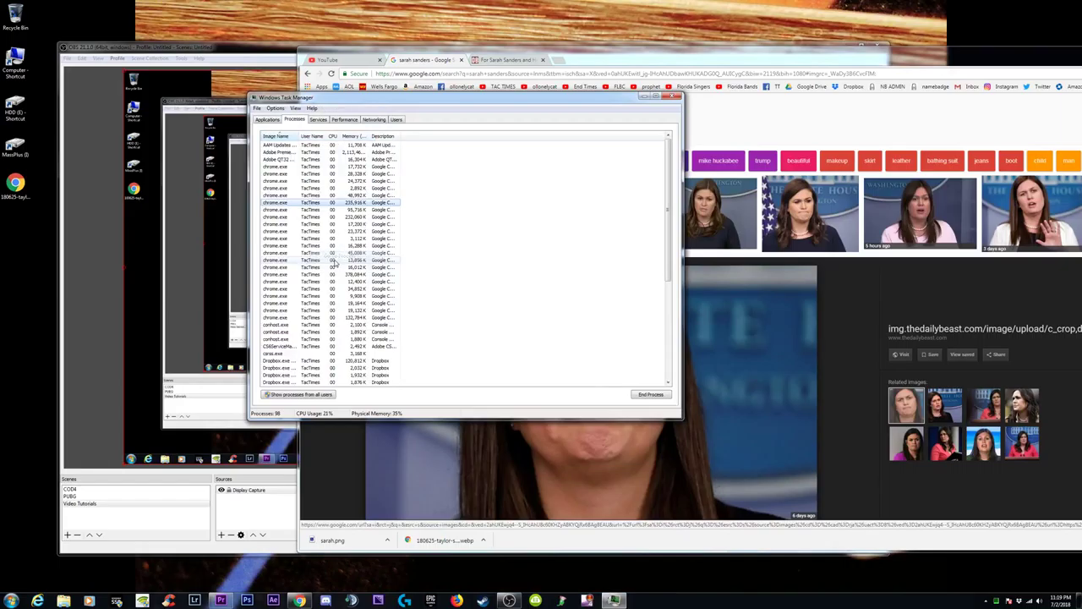
right_click(298, 204)
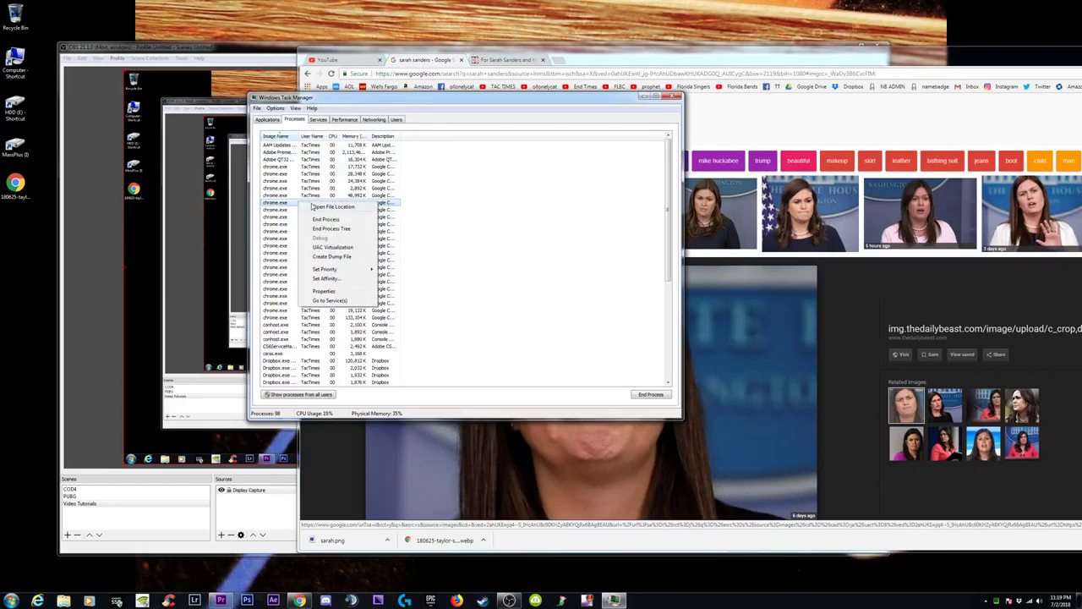
left_click(330, 230)
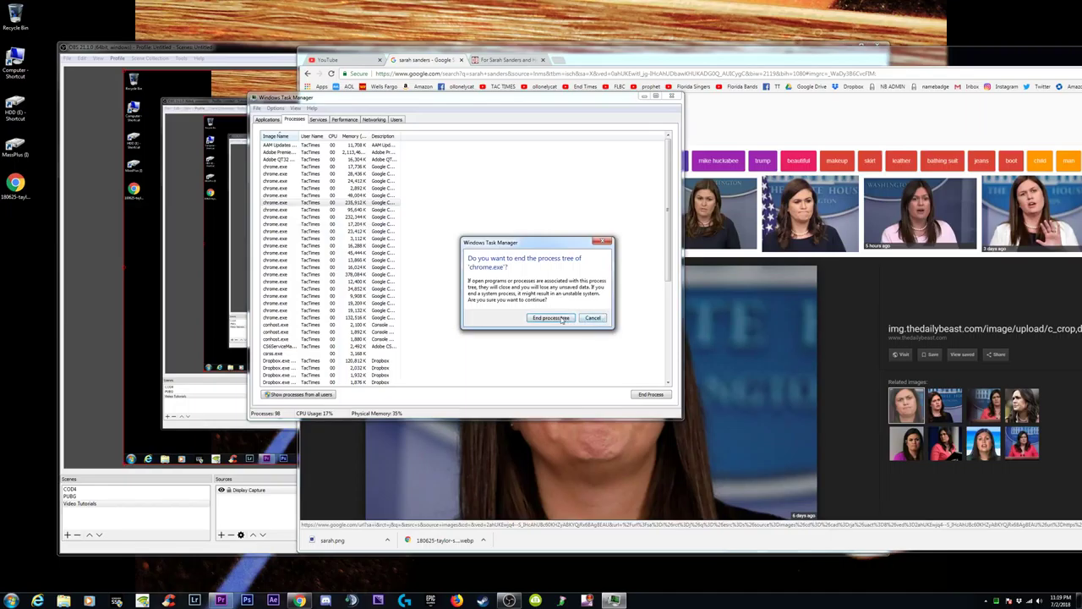
left_click(562, 318)
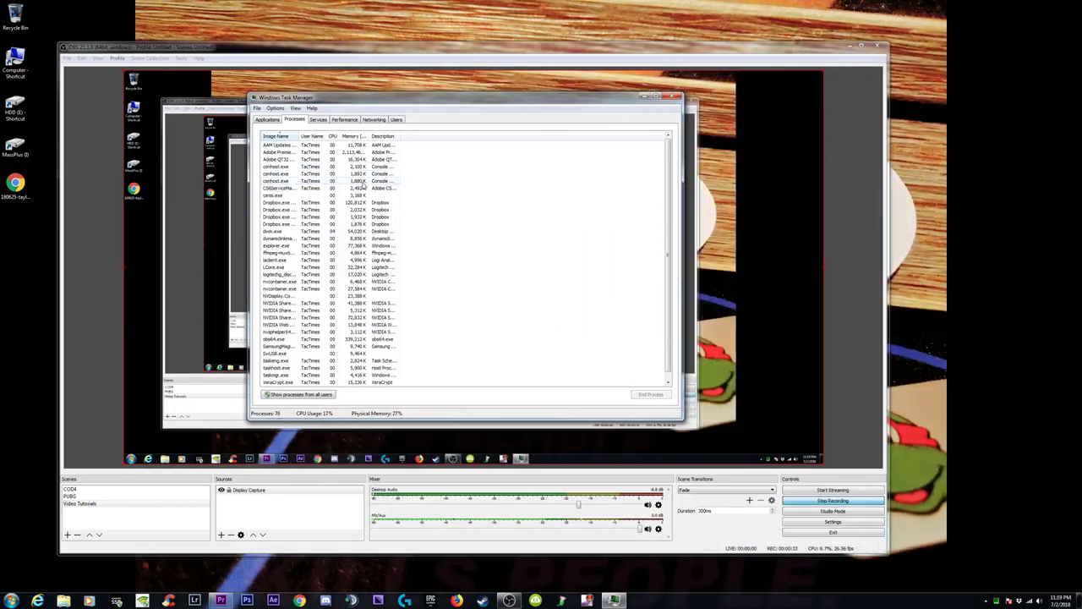
End the Adobe Premiere Pro task and close Task Manager.
left_click(267, 120)
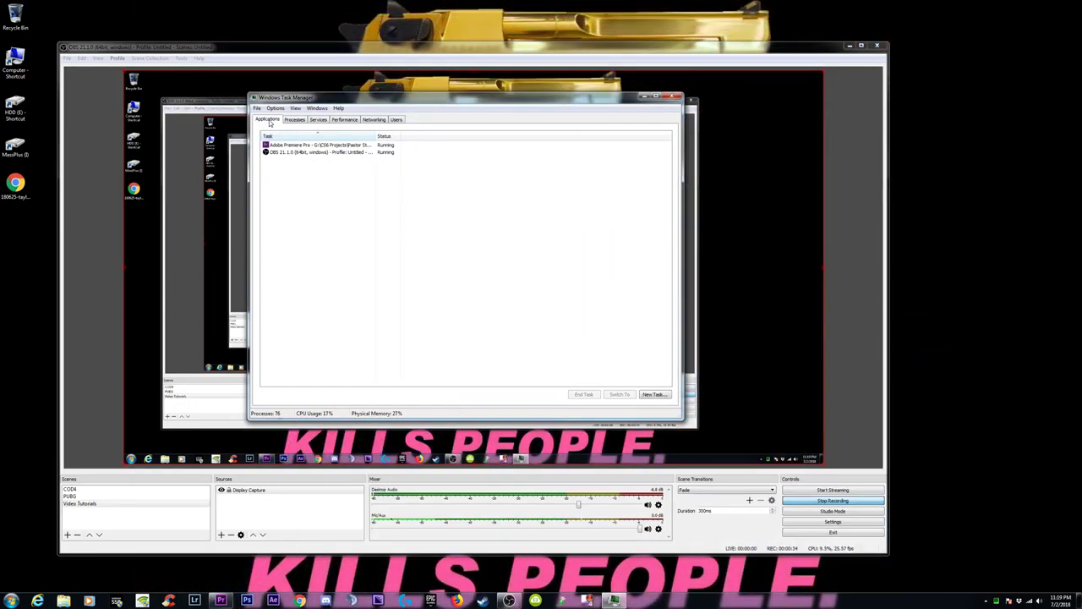
left_click(329, 146)
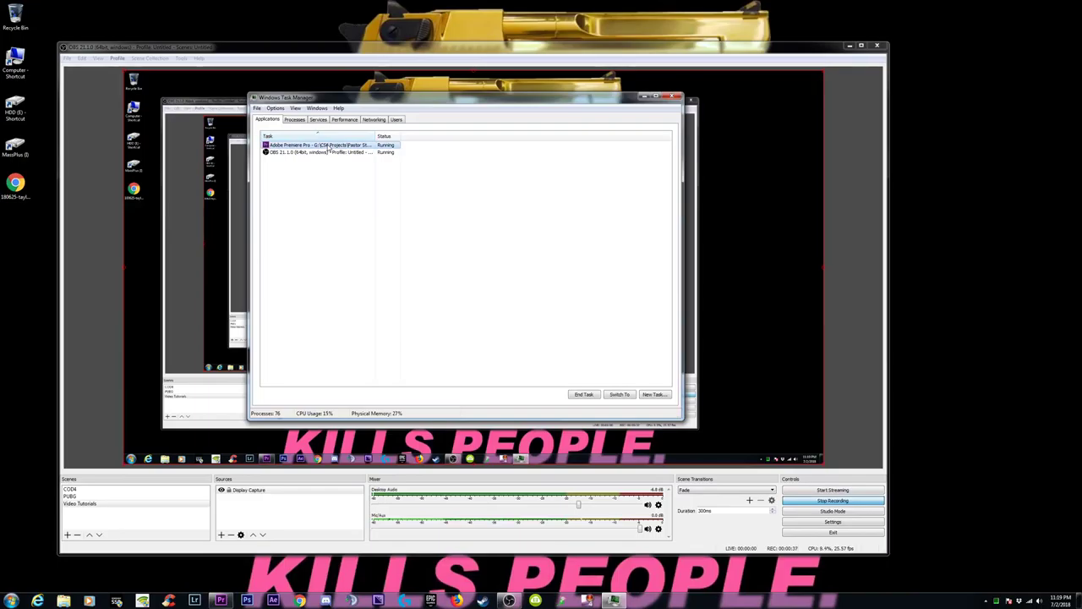
right_click(329, 146)
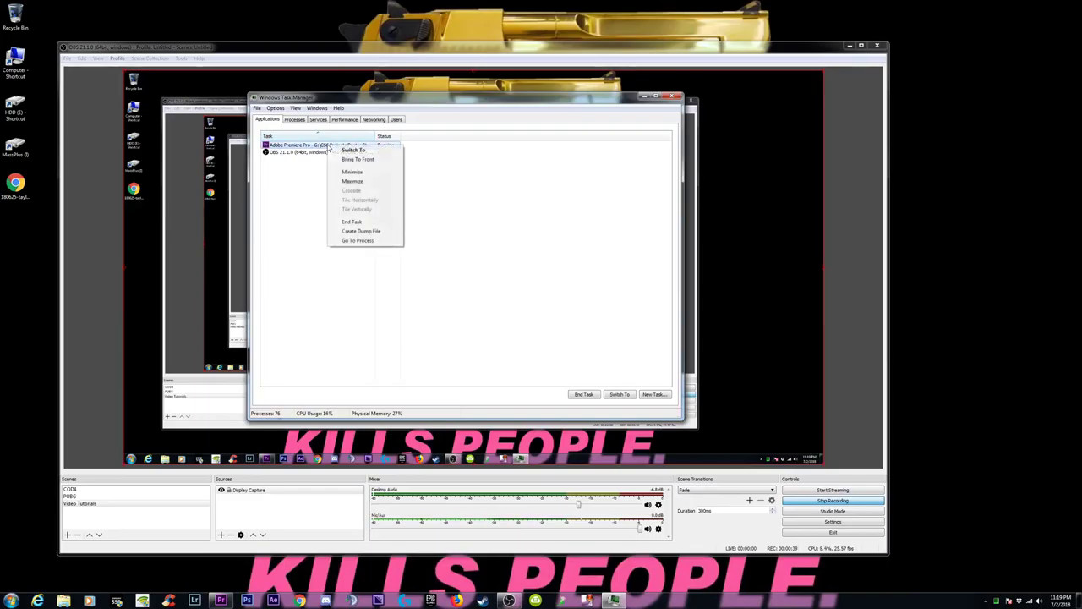
left_click(352, 221)
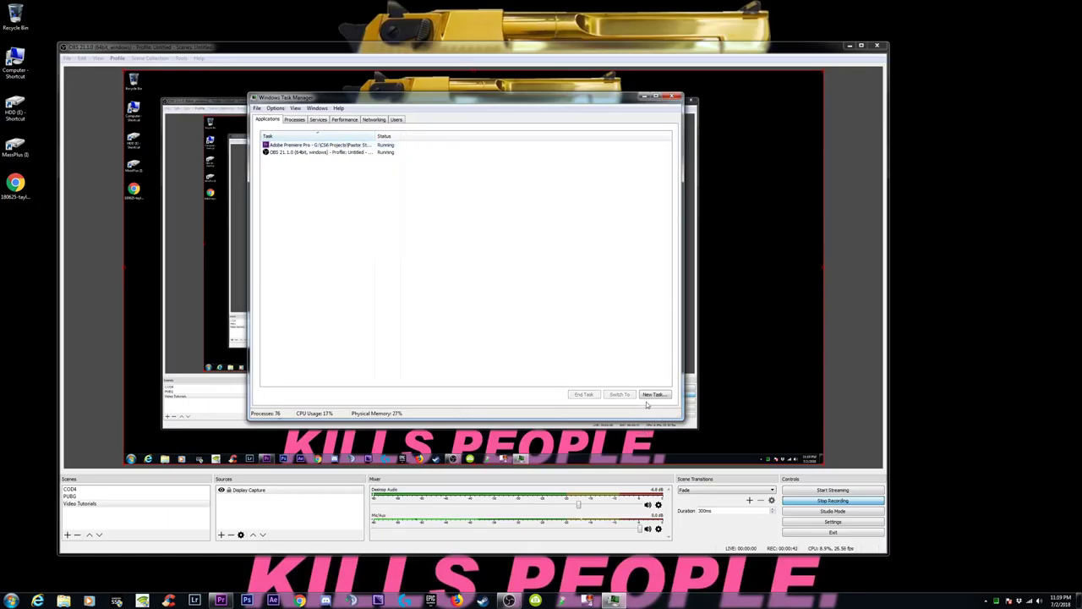
left_click(675, 98)
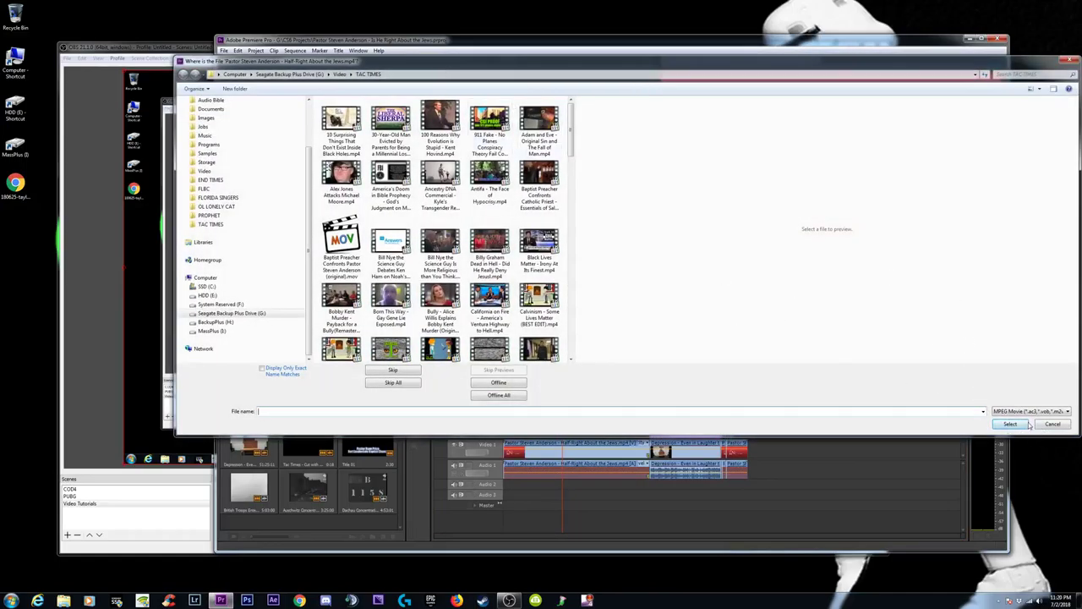
Skip the missing clip, quit Premiere Pro and save the project changes.
left_click(394, 383)
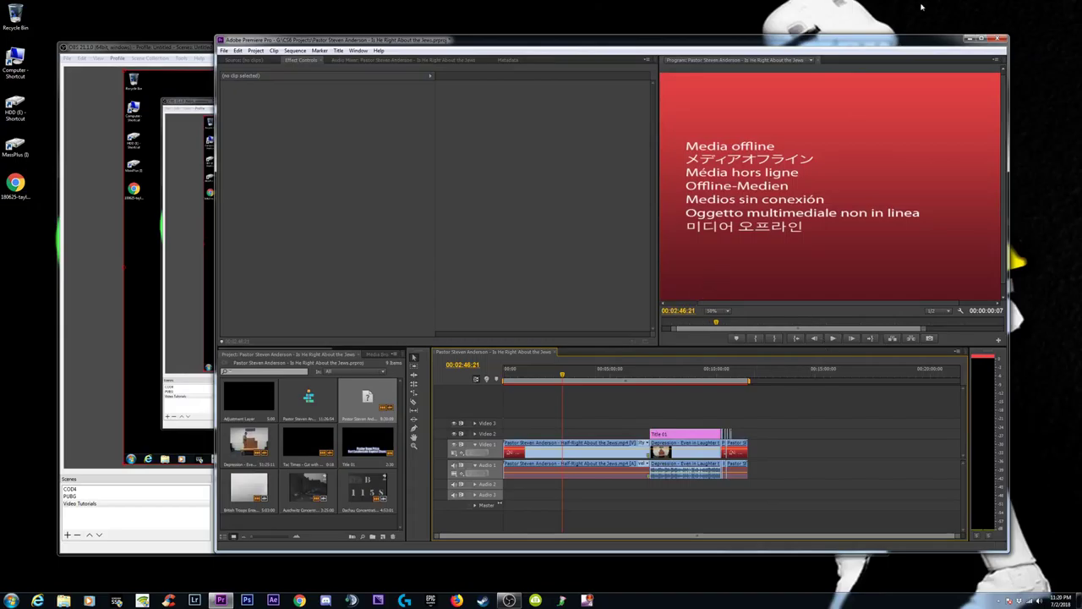
key("ctrl+q")
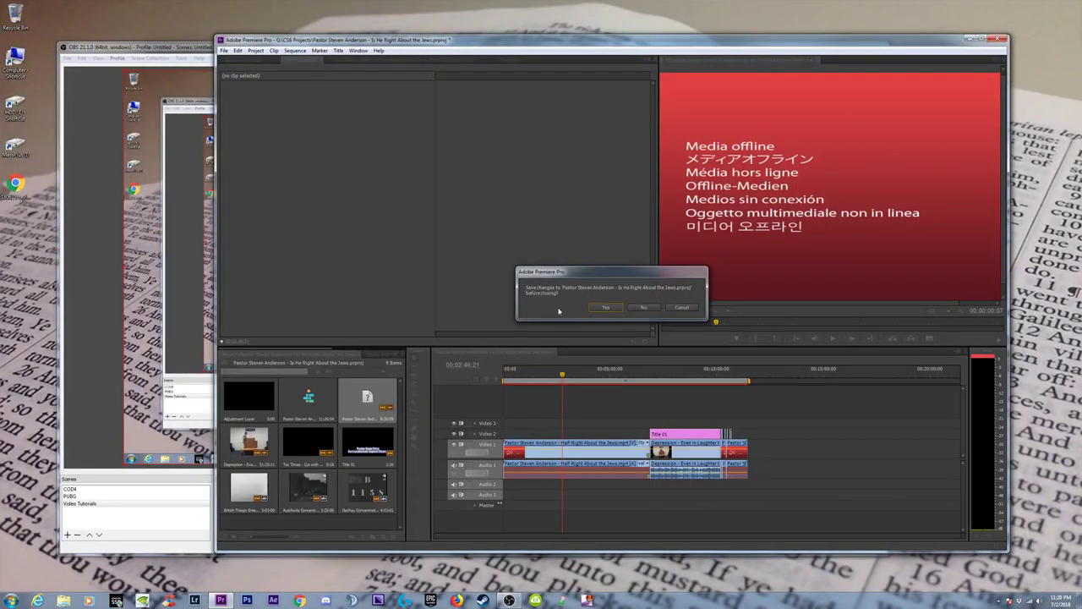
left_click(602, 308)
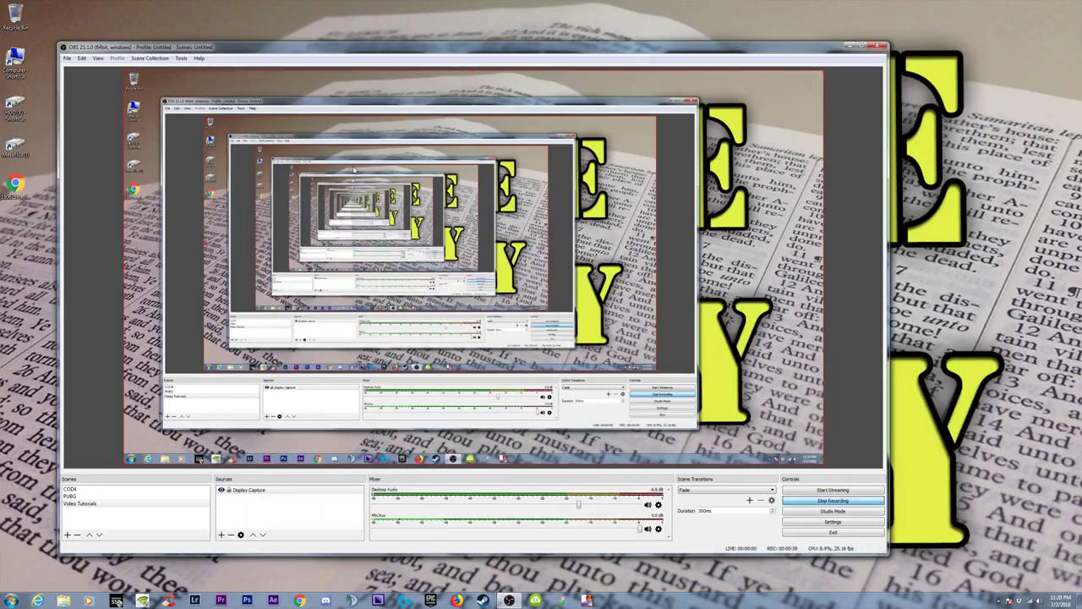
Cancel the pending file copy and return the recording window to the top centre.
mouse_move(301, 39)
left_mouse_down()
mouse_move(298, 325)
mouse_move(278, 337)
left_mouse_up()
left_click_drag(519, 216, 515, 91)
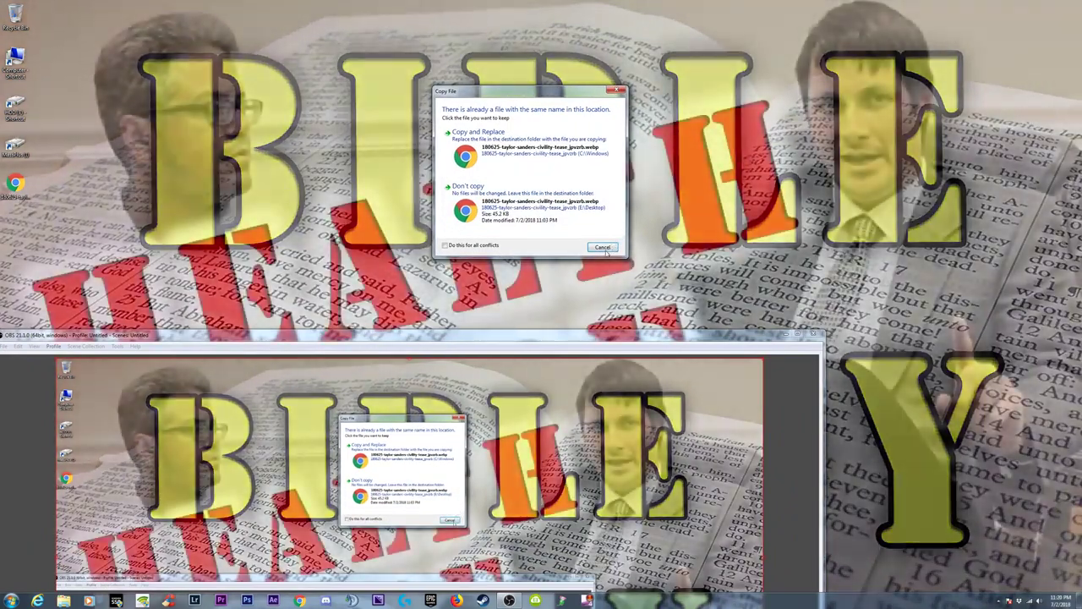
left_click(603, 248)
left_click_drag(405, 342, 551, 45)
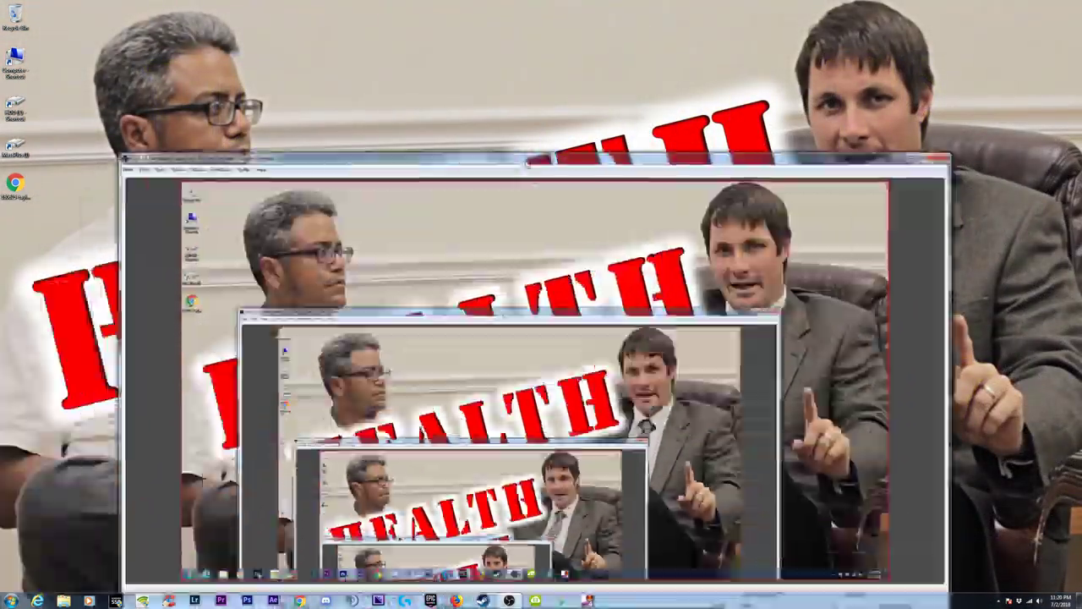
Delete the downloaded .webp image from the desktop to the Recycle Bin and launch Chrome.
left_click(16, 184)
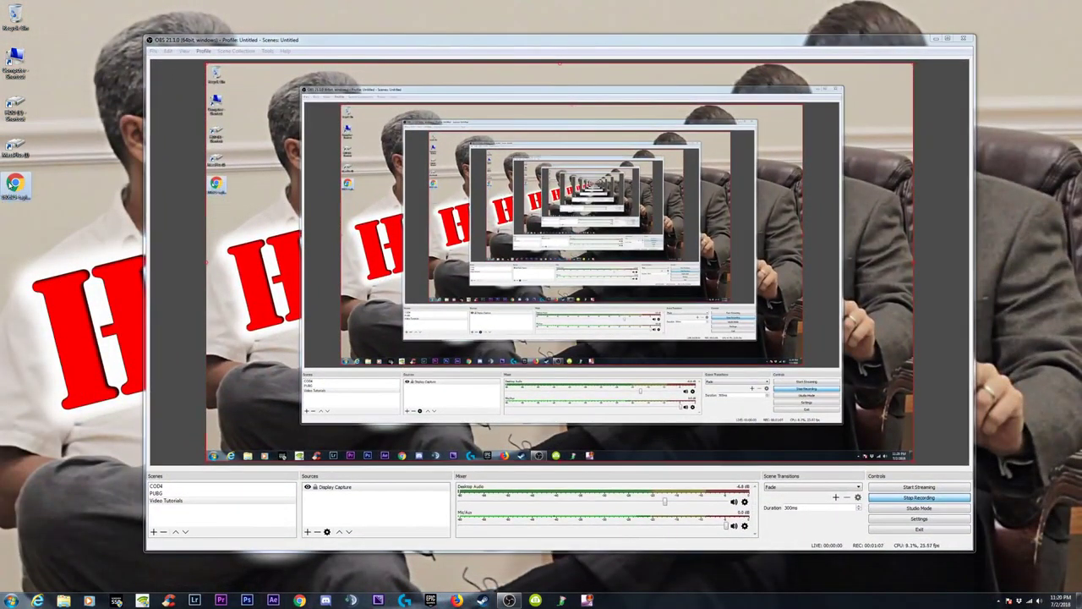
key("Delete")
key("Return")
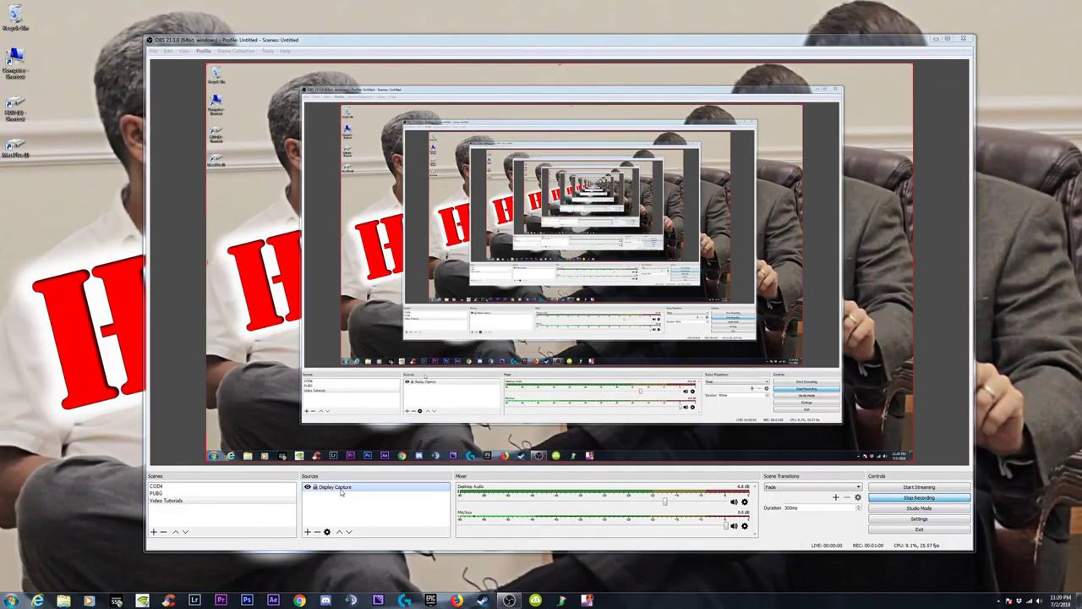
left_click(299, 600)
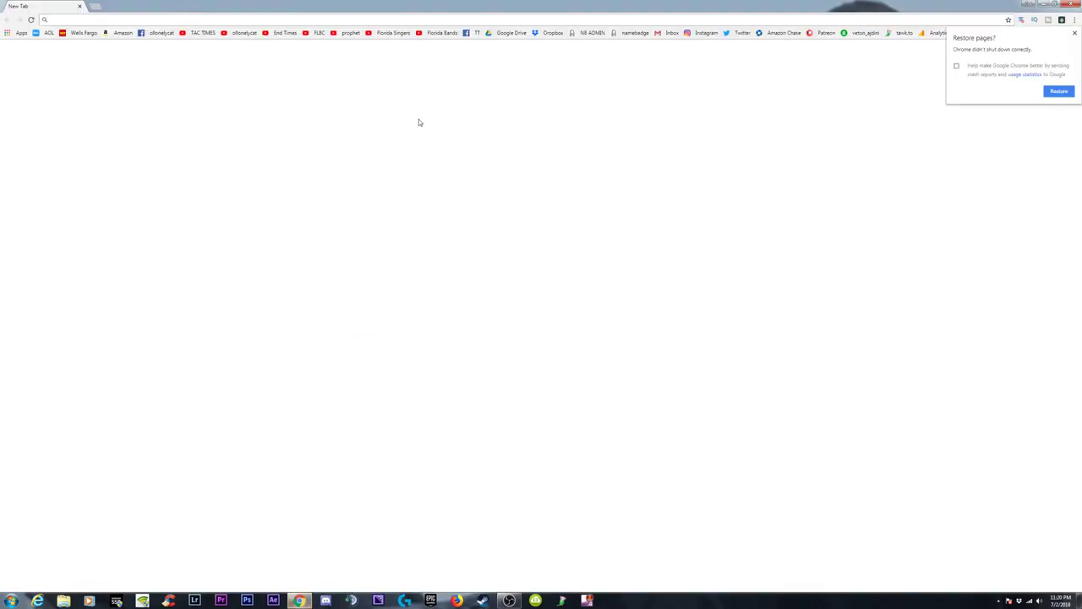
Search Google for the person's name and switch to image results.
left_click(484, 168)
type("sa")
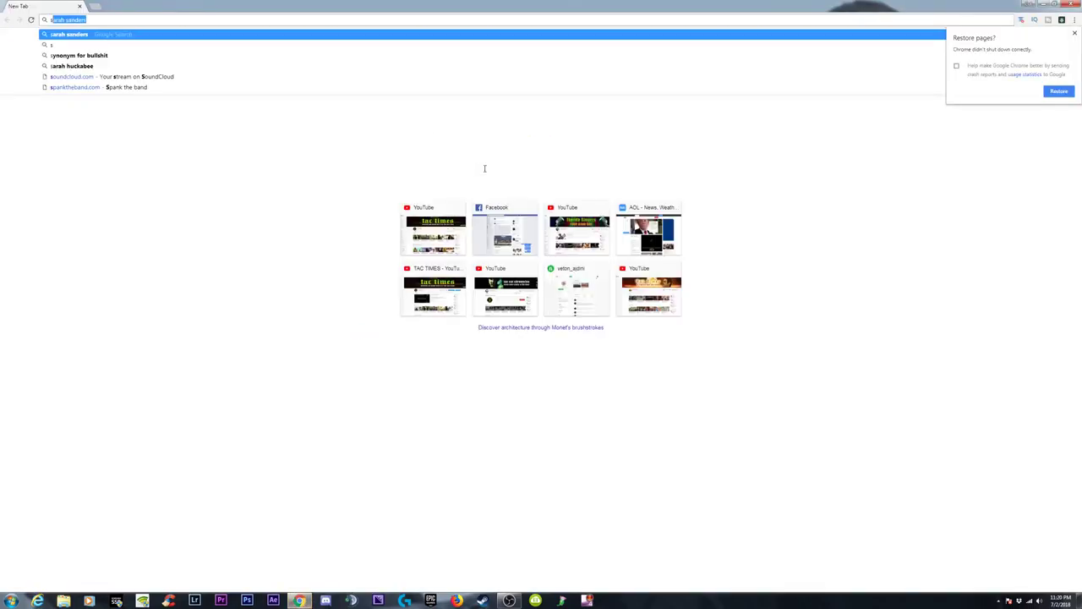
type("rah sande")
key("Return")
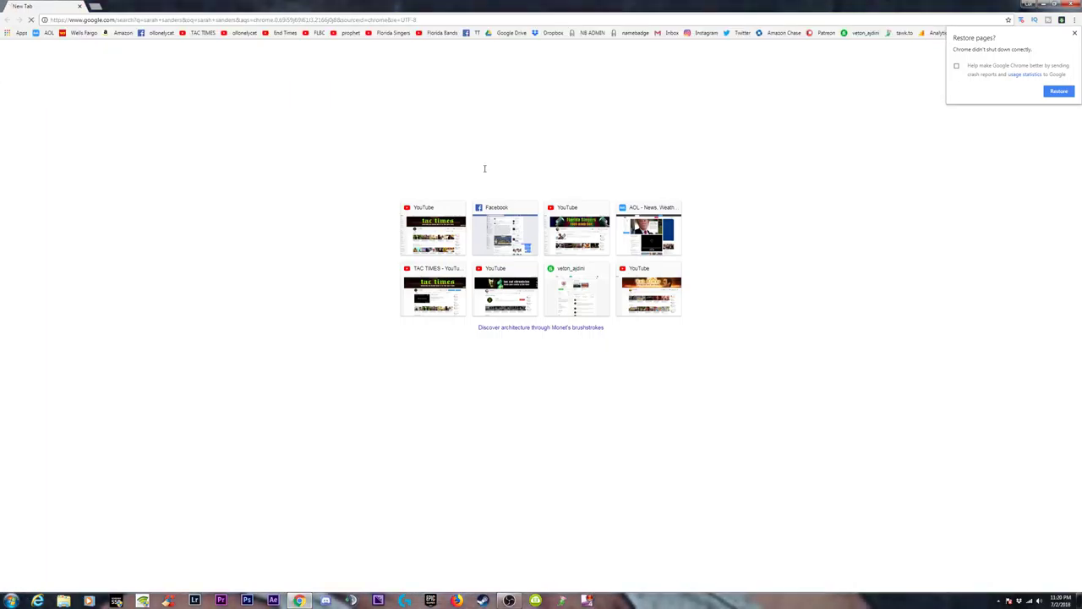
left_click(122, 81)
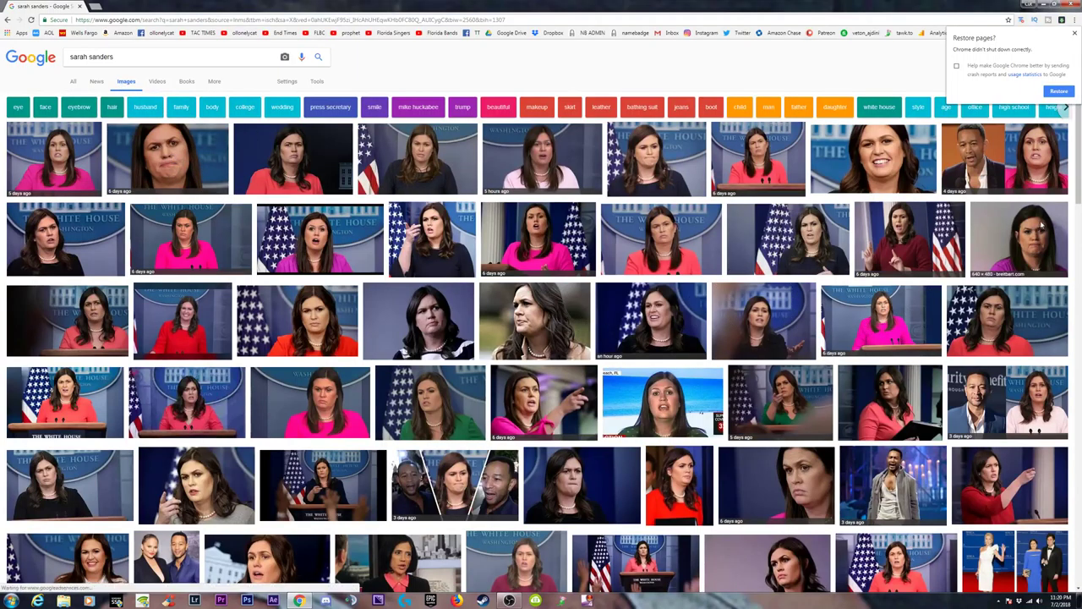
Preview the 640 × 480 pursed-lips close-up and save it to the Desktop.
left_click(1018, 239)
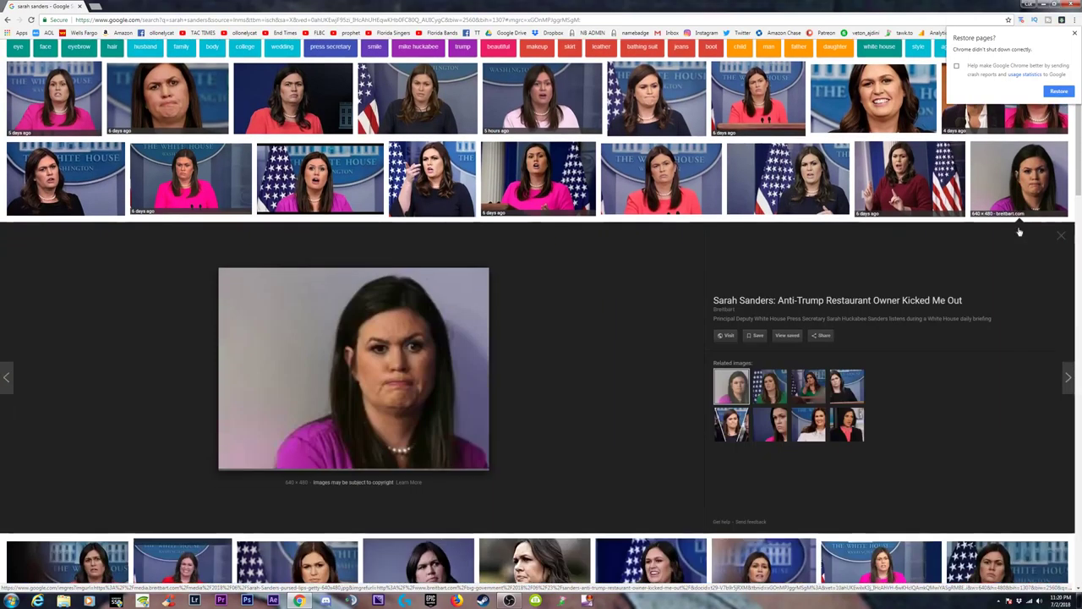
right_click(366, 341)
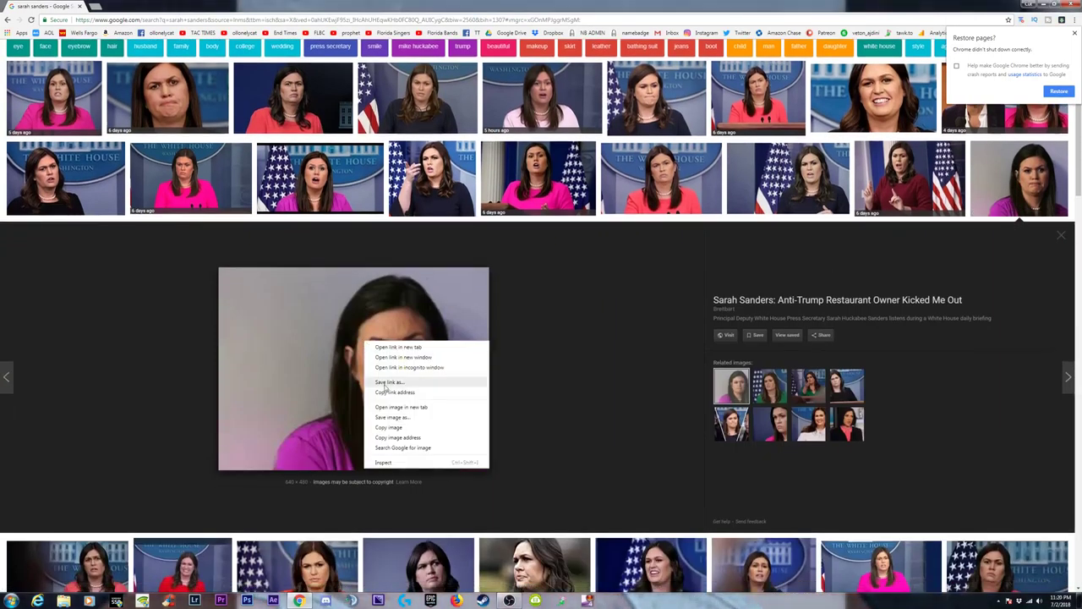
left_click(394, 418)
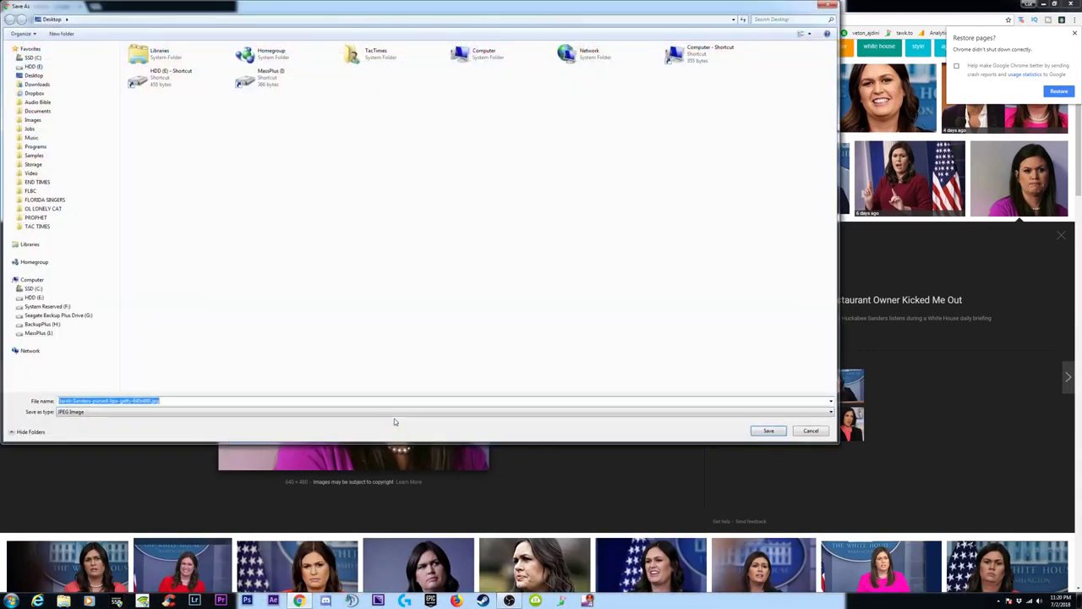
left_click(768, 430)
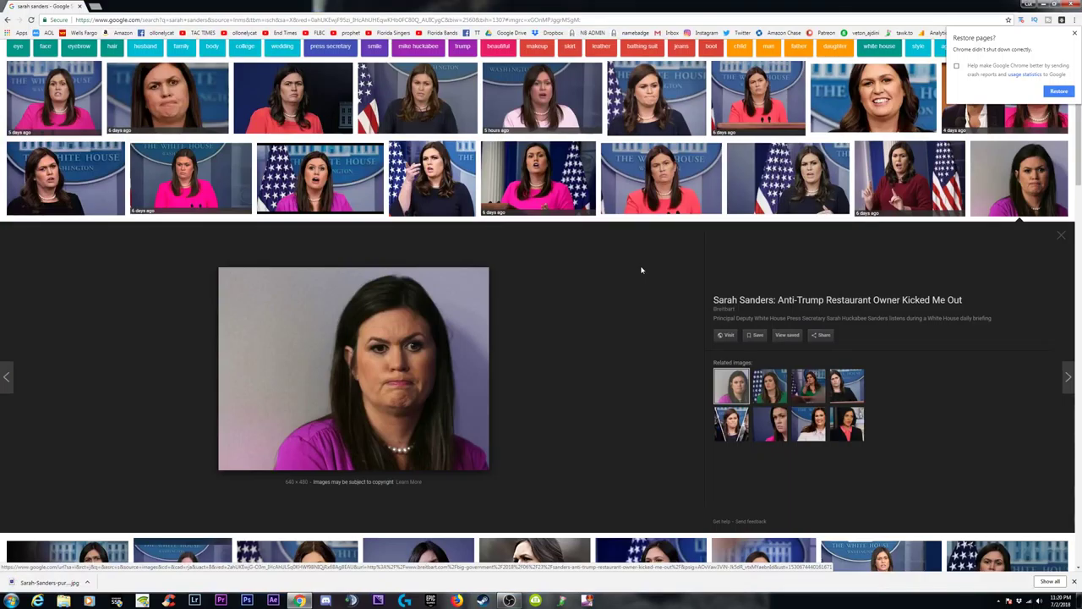
Preview the 800 × 533 close-up and scroll down through the image results.
scroll(901, 274, "down", 5)
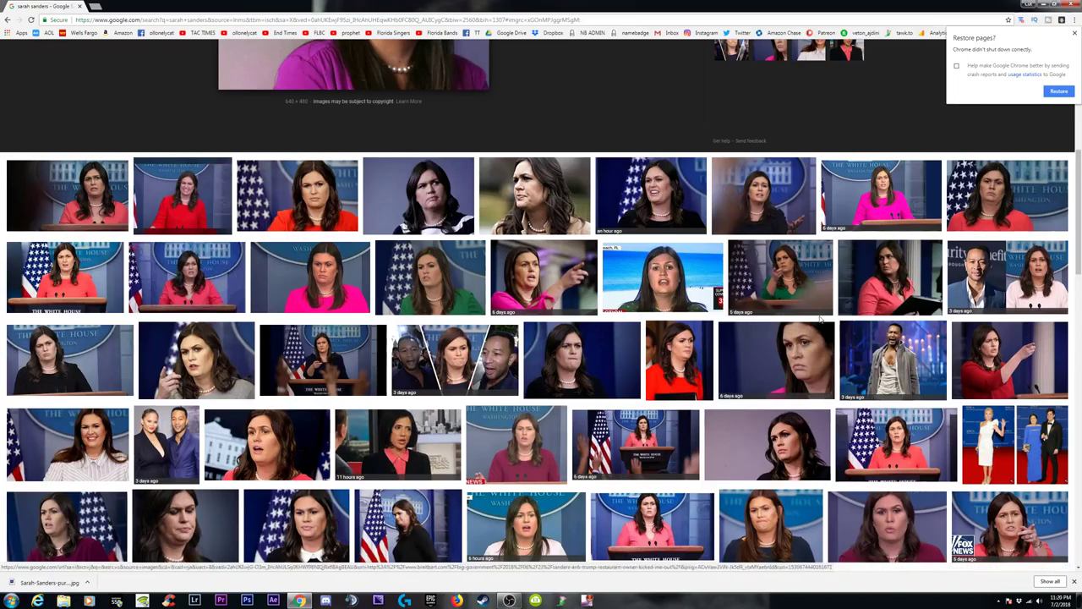
left_click(794, 352)
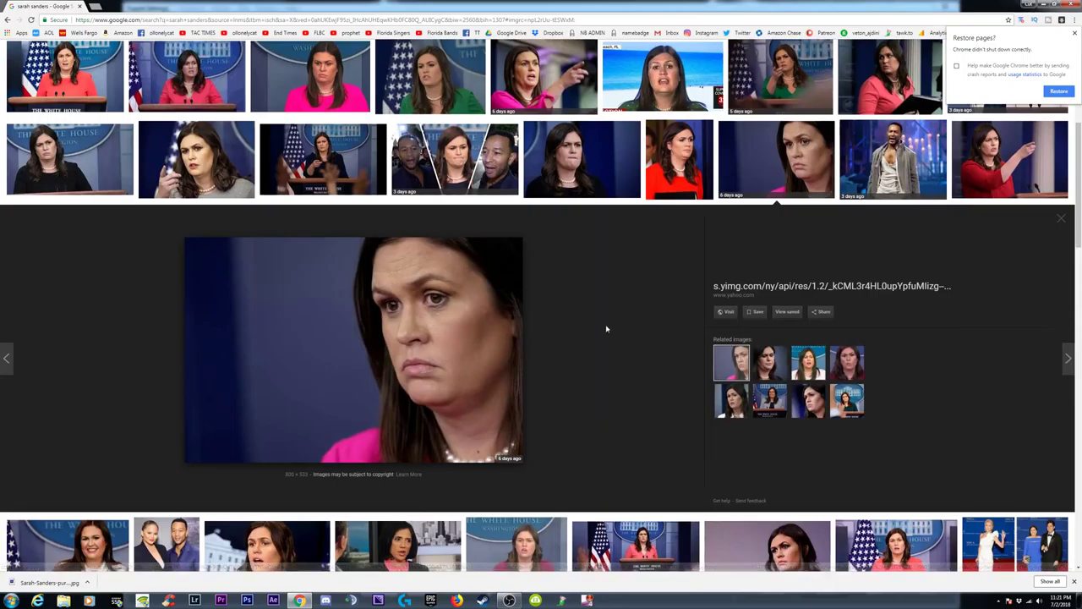
scroll(502, 325, "down", 2)
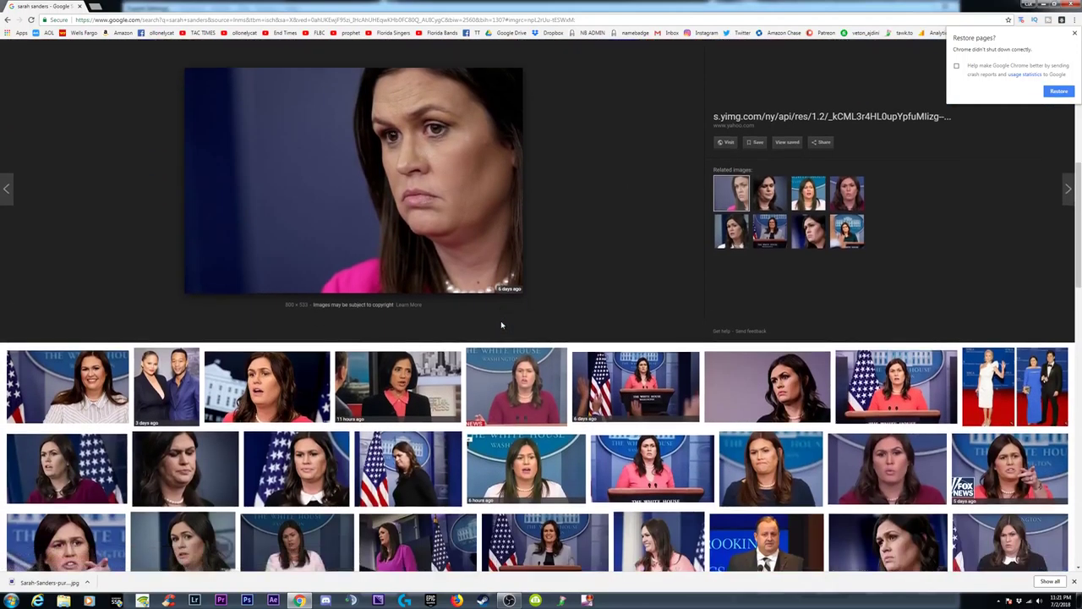
scroll(502, 325, "down", 3)
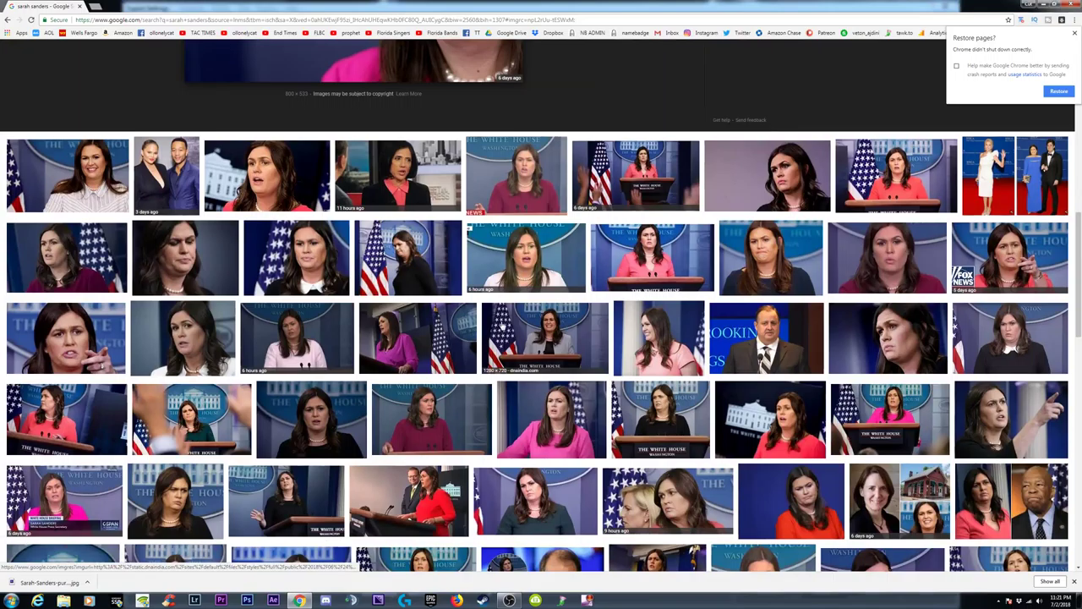
scroll(503, 325, "down", 2)
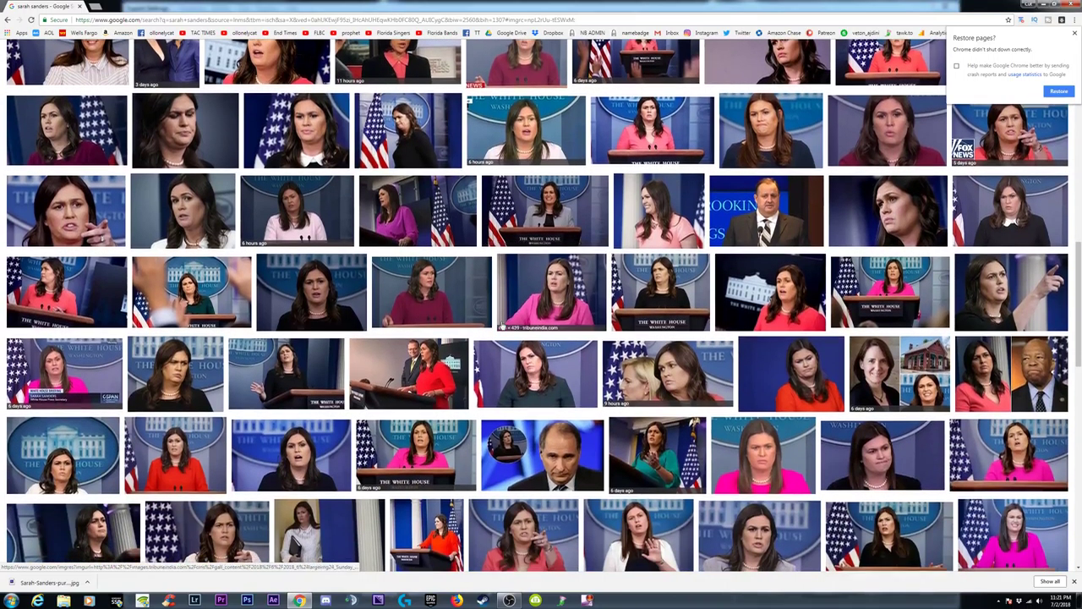
scroll(502, 326, "down", 1)
scroll(502, 325, "down", 1)
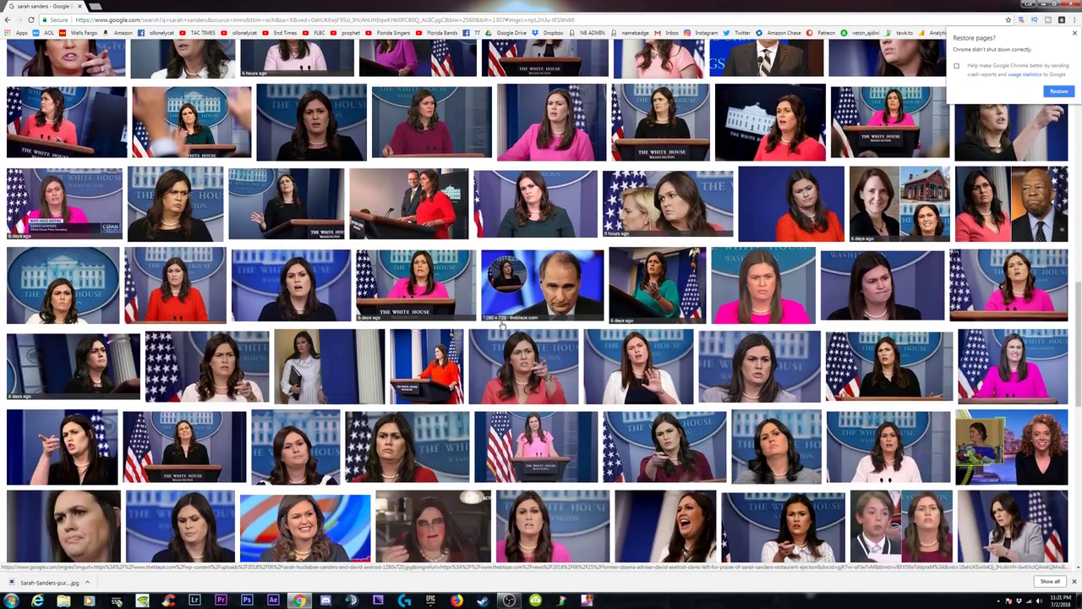
scroll(502, 325, "down", 1)
scroll(502, 325, "down", 1)
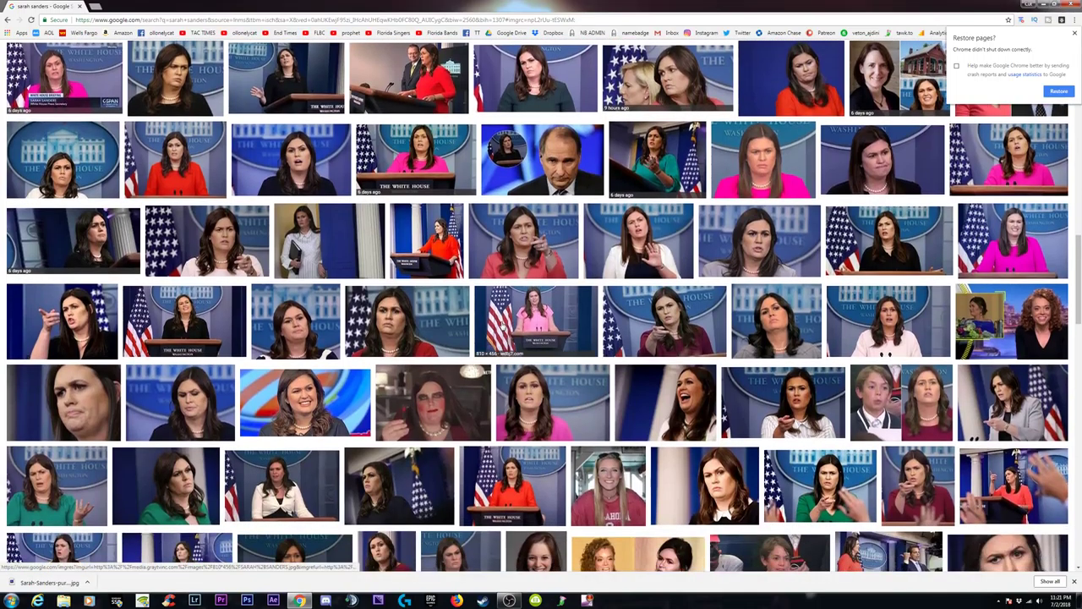
scroll(502, 326, "down", 1)
scroll(502, 325, "down", 1)
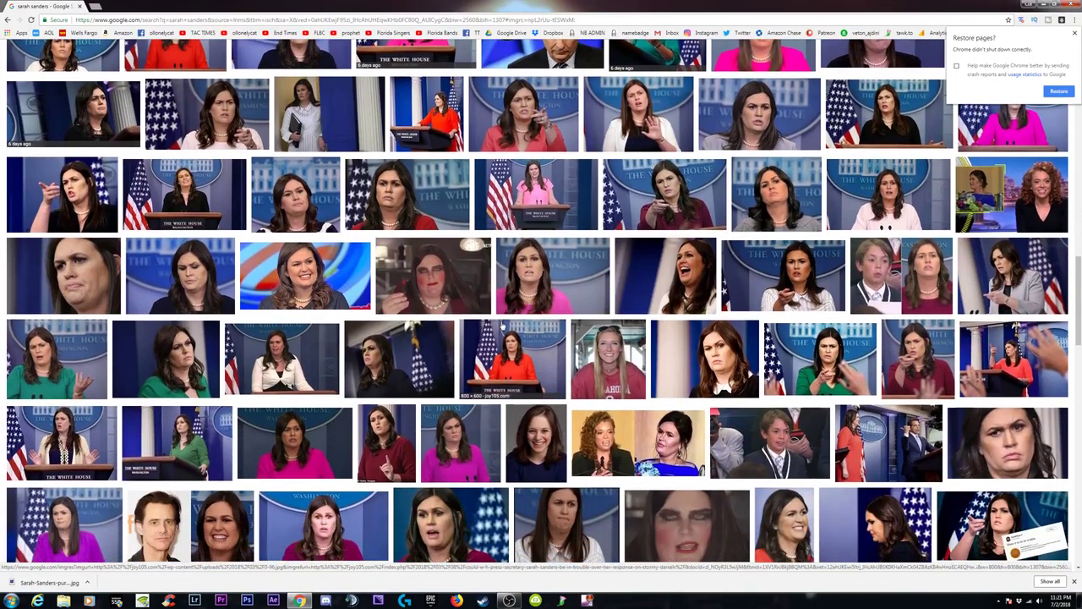
scroll(502, 326, "down", 1)
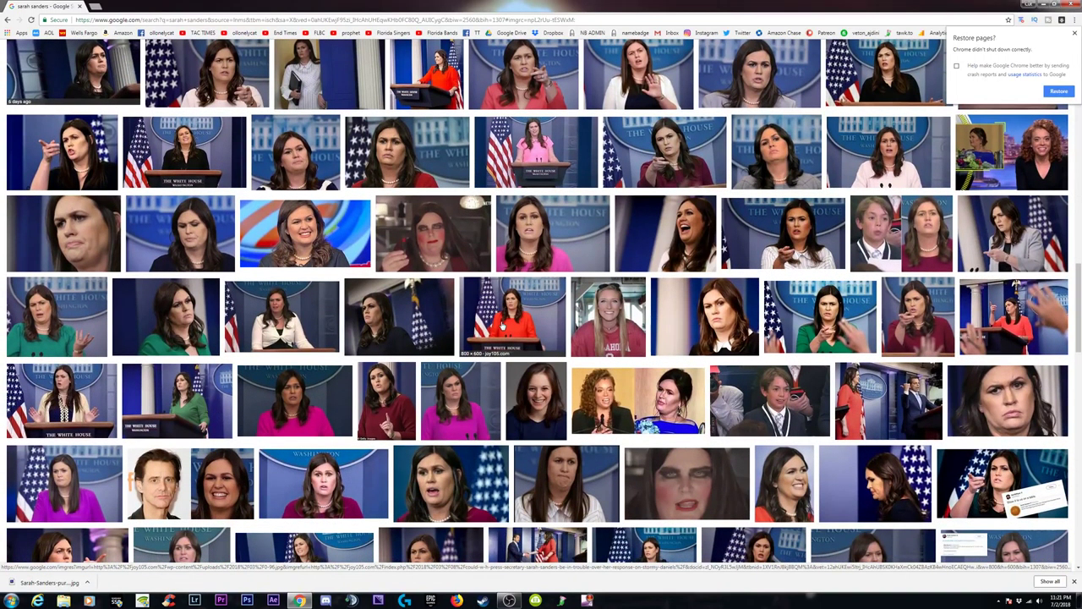
scroll(502, 326, "down", 1)
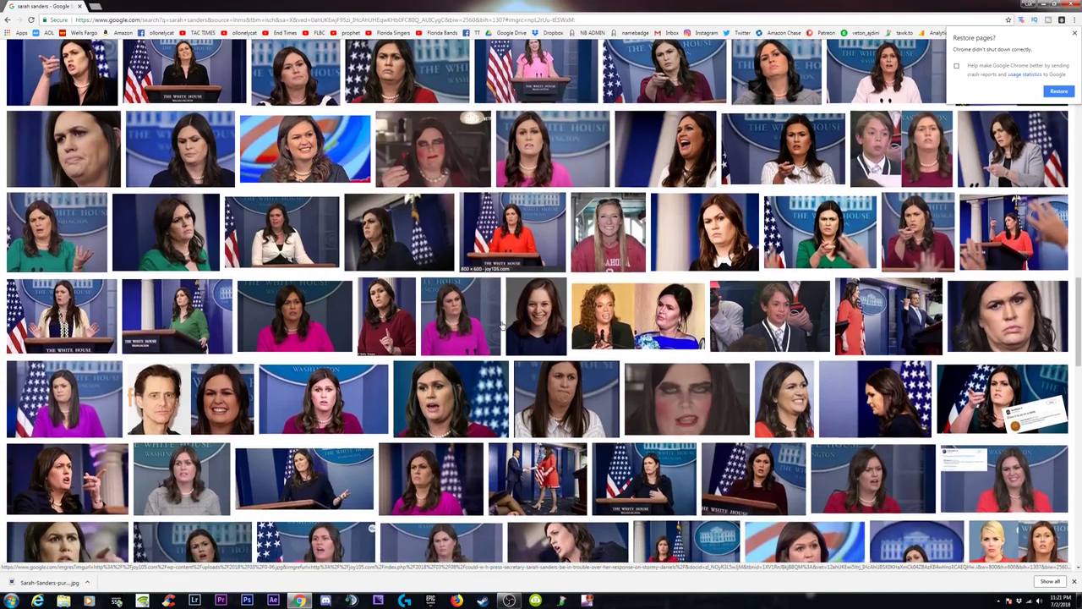
scroll(502, 325, "down", 1)
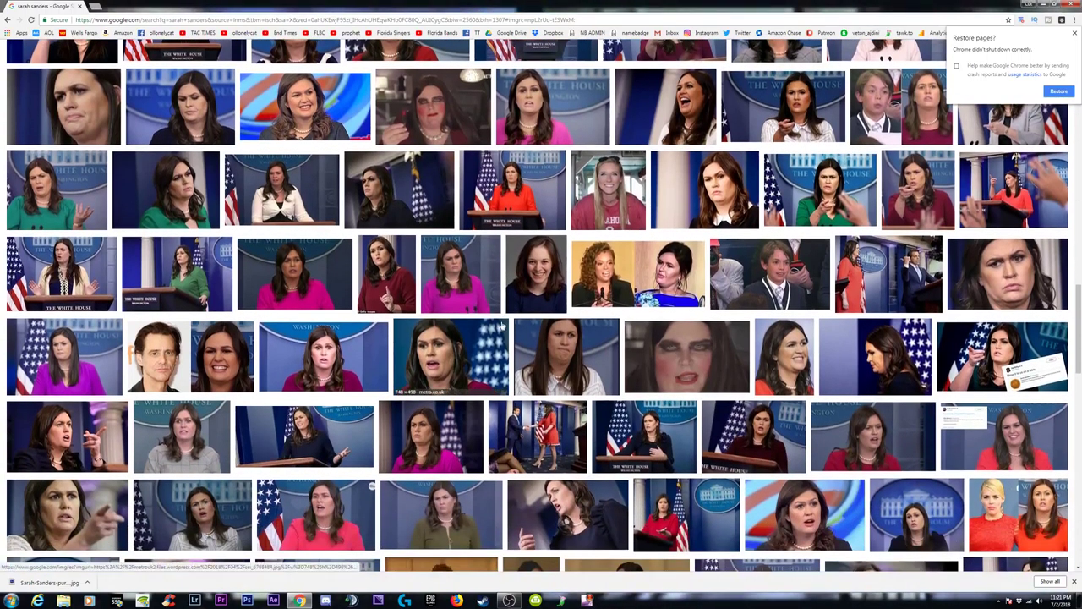
scroll(502, 325, "down", 1)
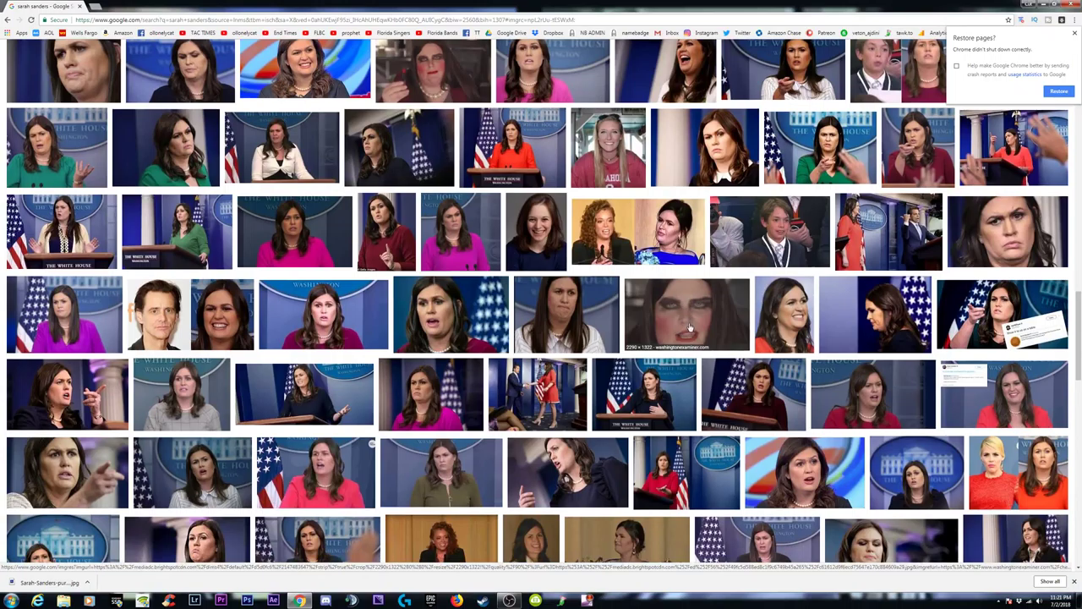
scroll(723, 341, "down", 2)
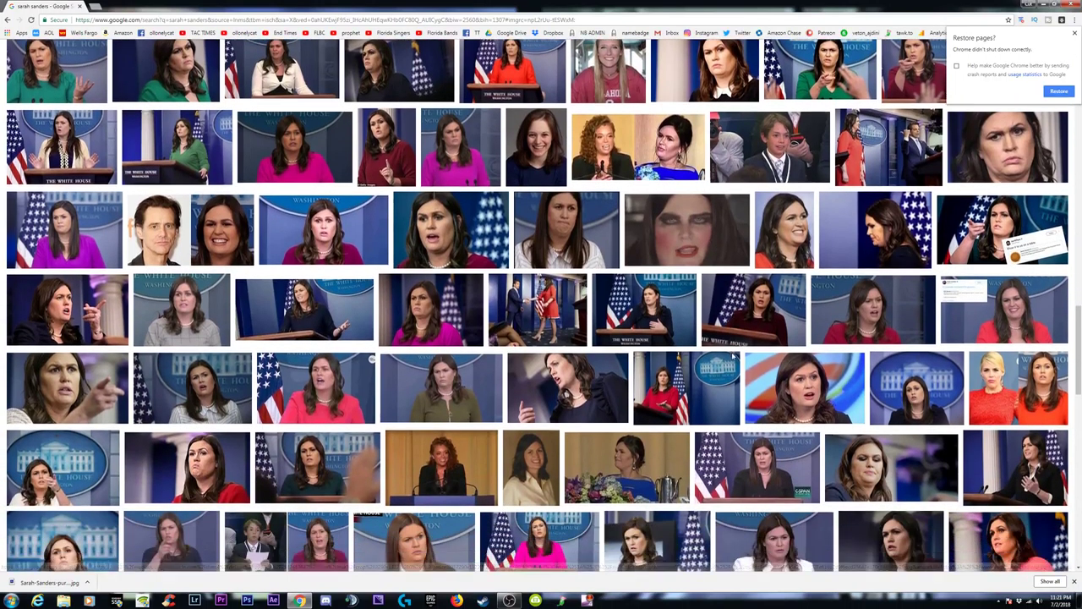
scroll(643, 350, "down", 2)
scroll(558, 364, "down", 1)
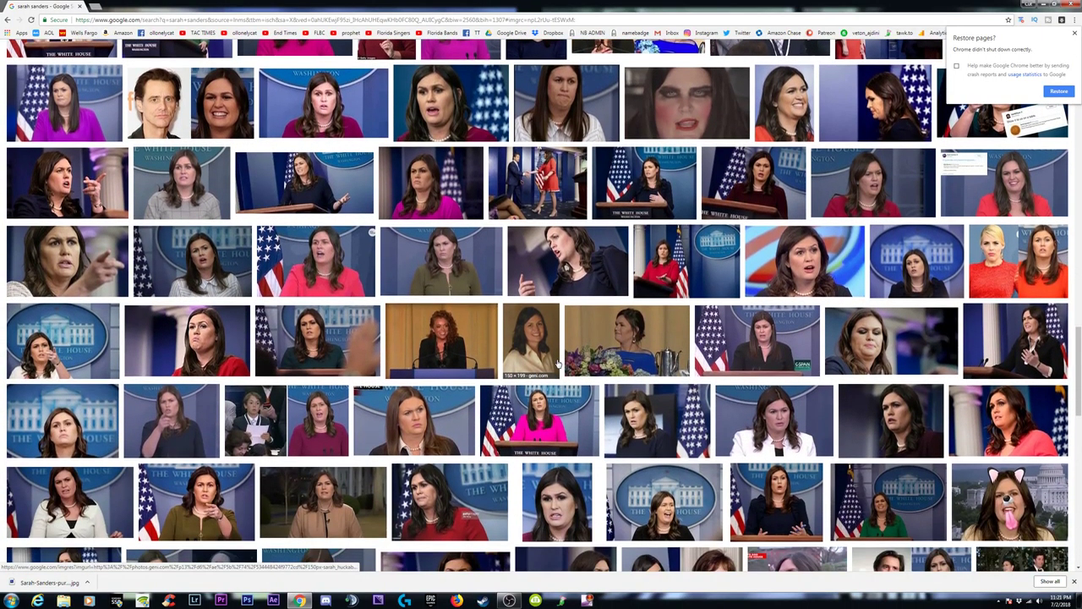
scroll(557, 363, "down", 2)
scroll(972, 389, "down", 1)
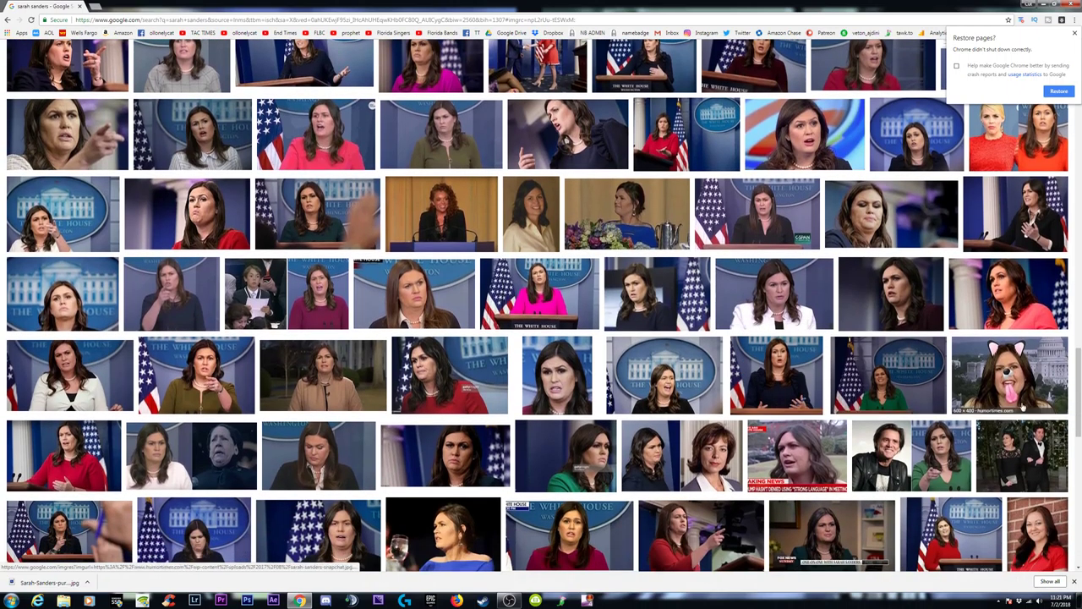
scroll(1023, 407, "down", 5)
scroll(1053, 231, "down", 5)
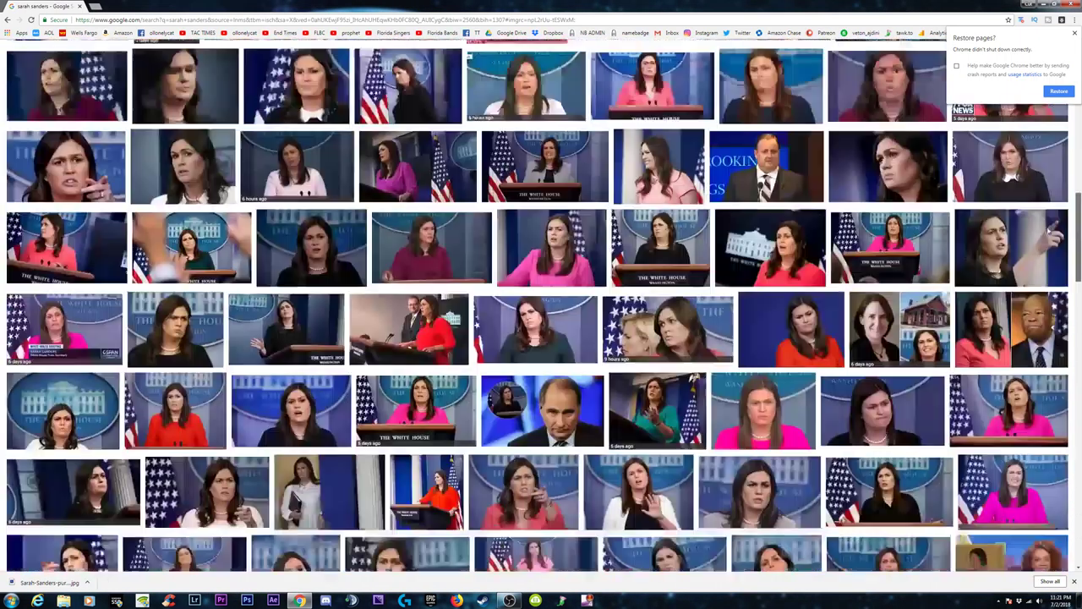
Scroll back up and preview the frowning close-up in the second result.
scroll(1052, 231, "up", 1)
scroll(1048, 144, "up", 10)
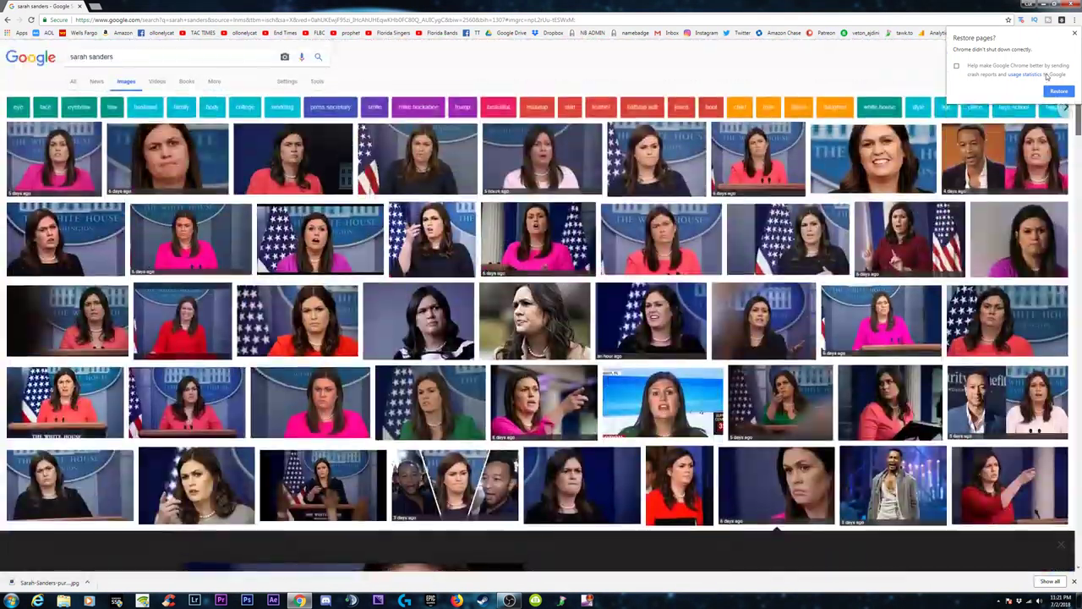
left_click(174, 155)
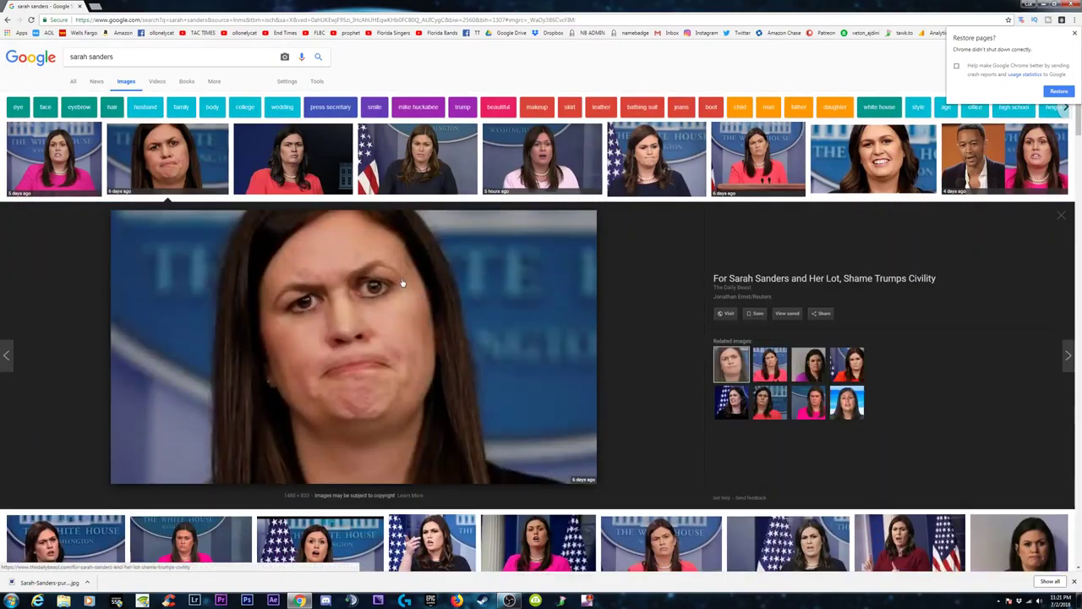
Attempt to save the 1480 × 833 frowning close-up, cancelling the WEBP save dialog.
right_click(402, 285)
left_click(87, 243)
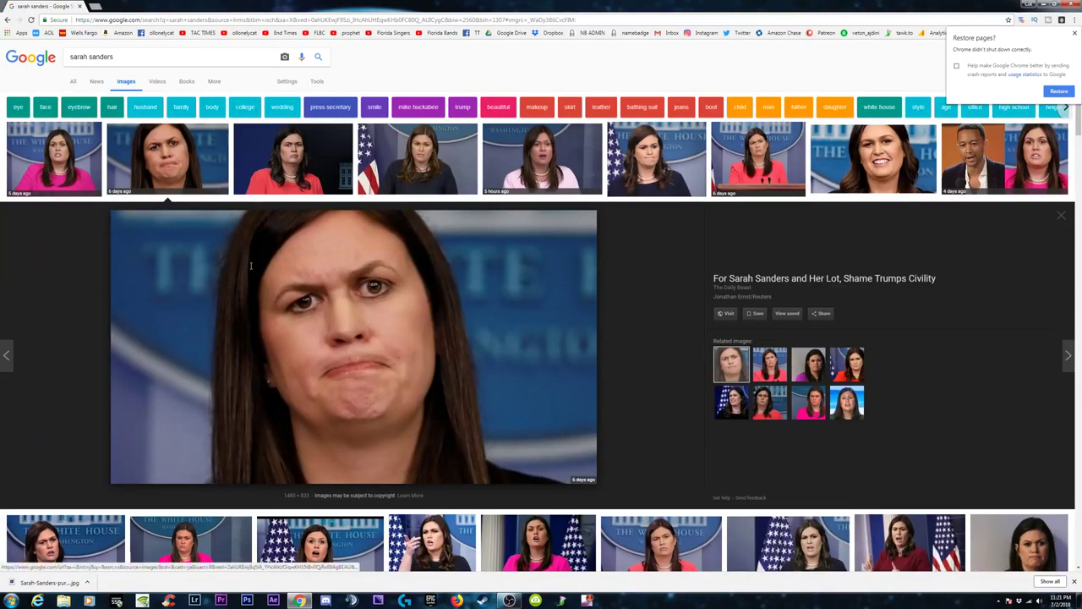
left_click_drag(230, 260, 576, 338)
right_click(417, 289)
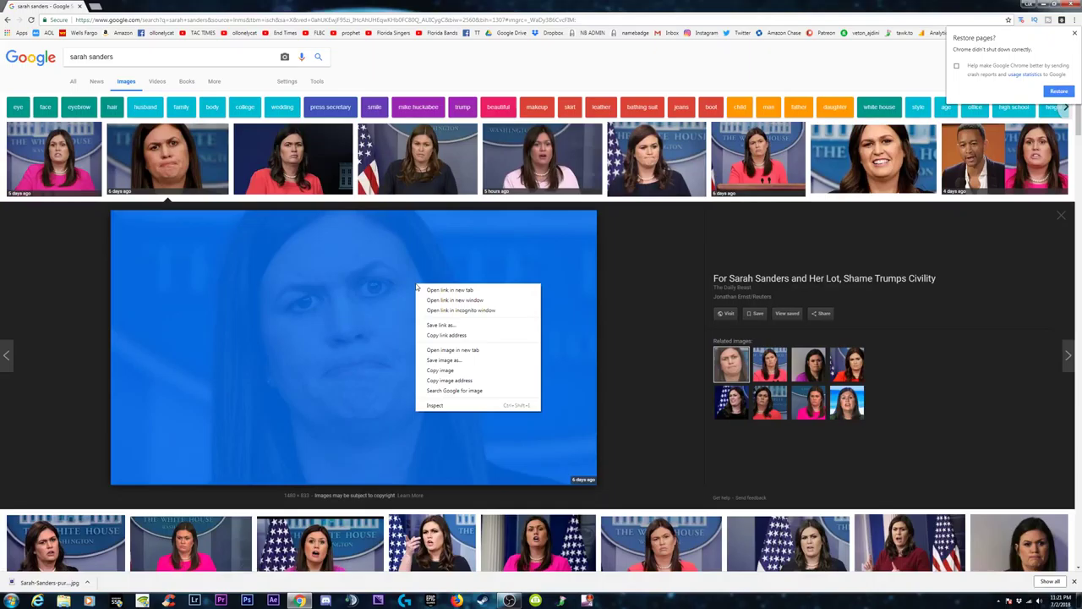
left_click(462, 360)
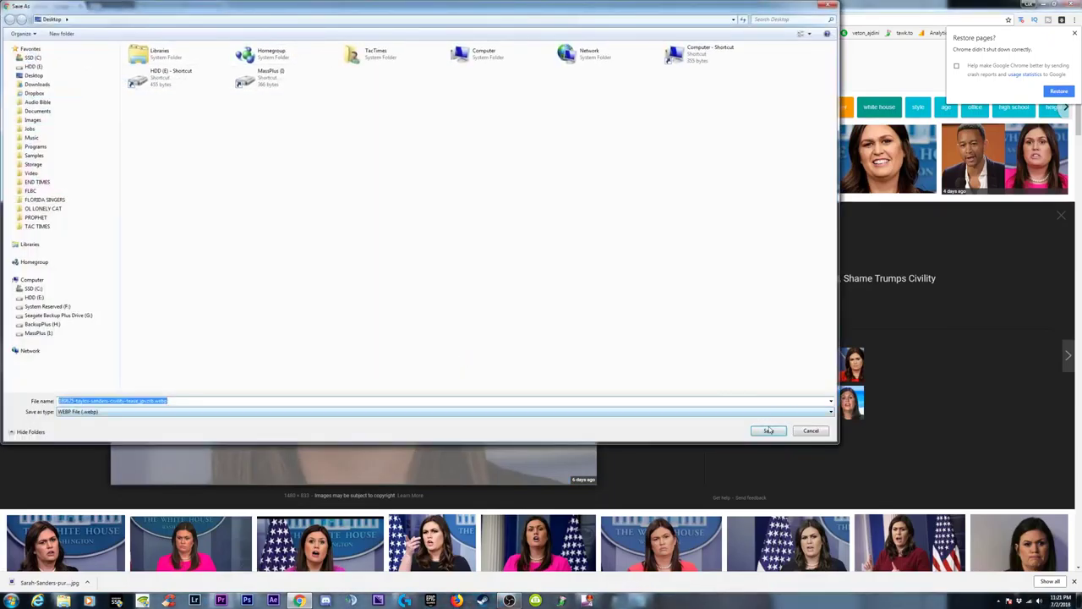
left_click(767, 430)
right_click(391, 328)
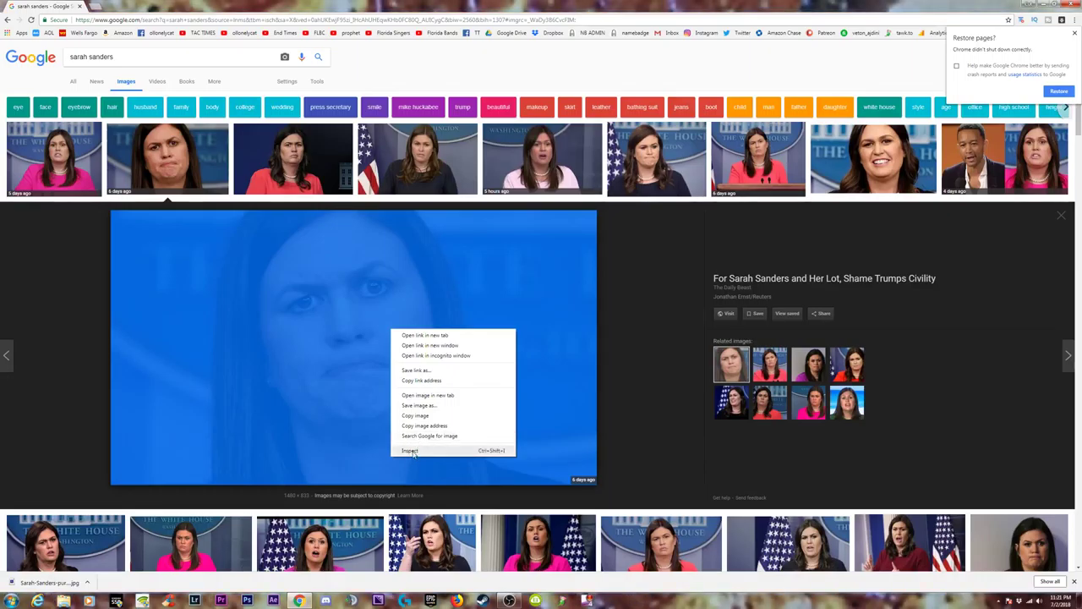
Inspect the preview image and search the Elements panel for 'jpg', then clear it.
left_click(410, 450)
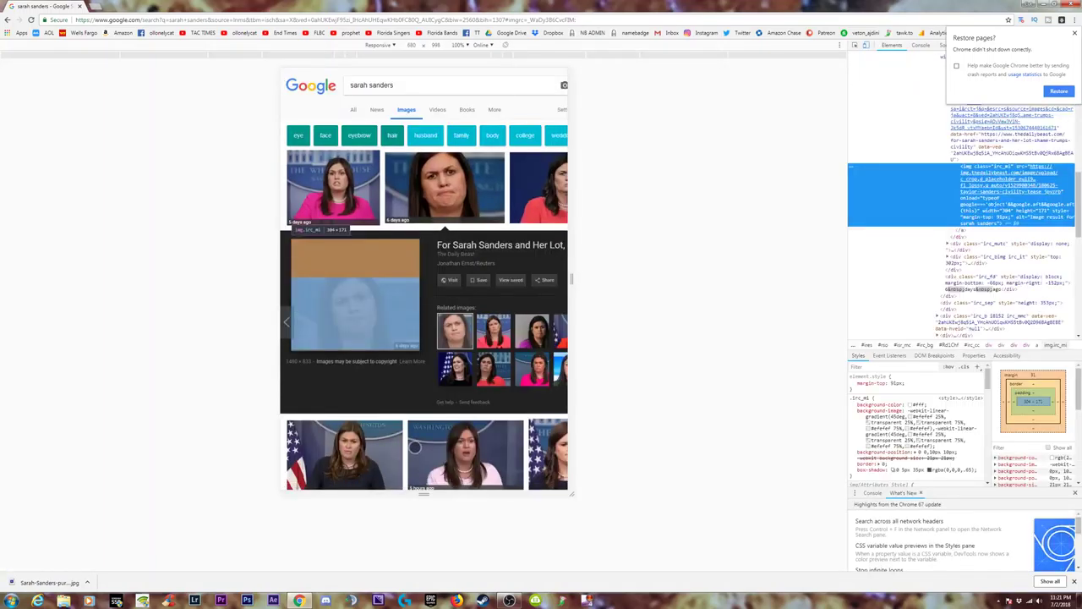
key("ctrl+f")
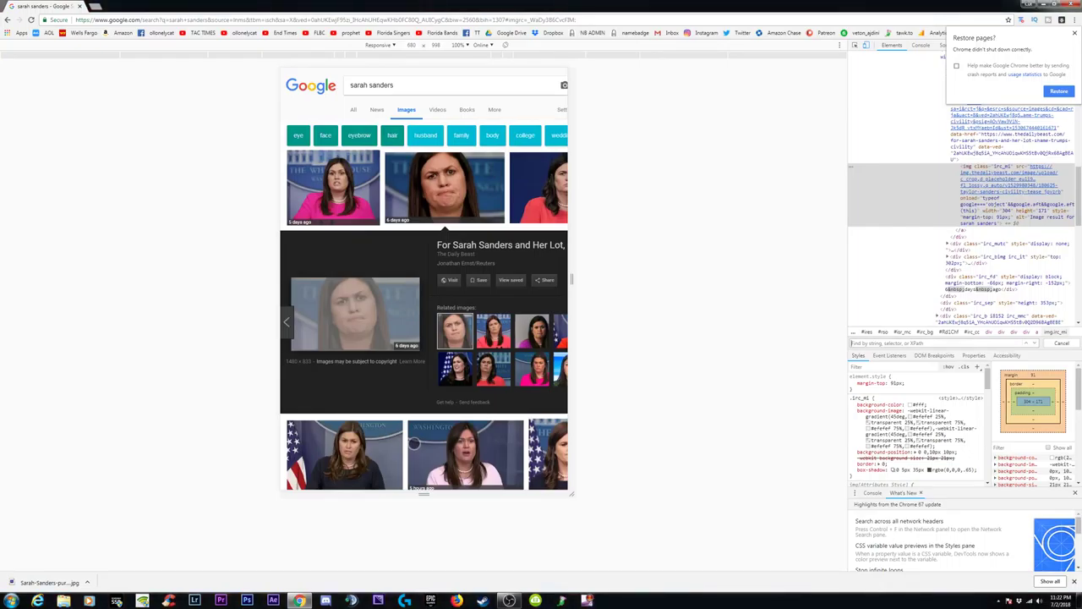
type("jpg")
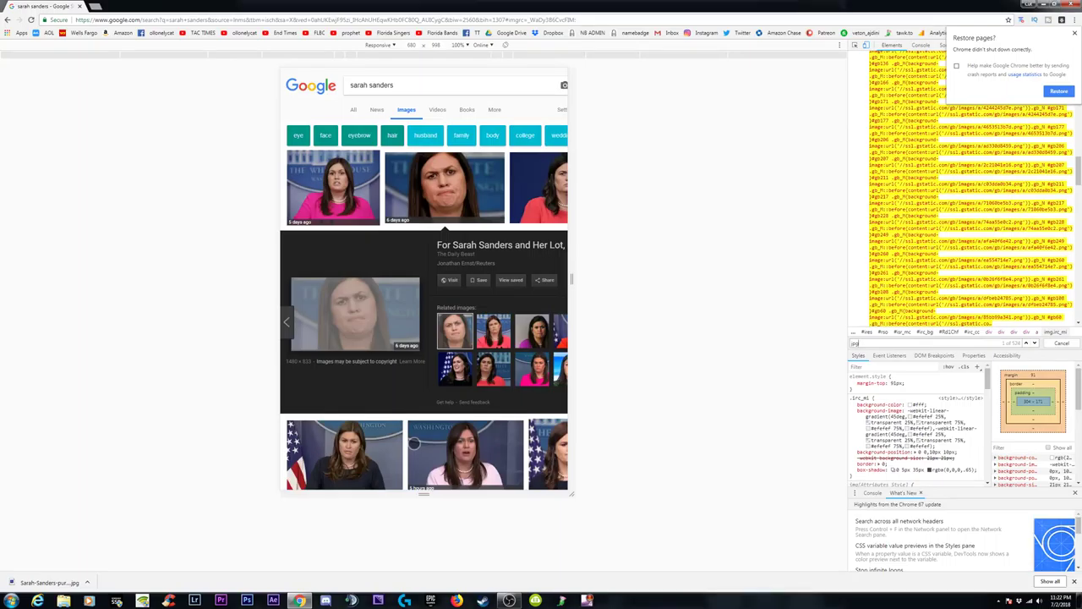
key("BackSpace")
key("BackSpace")
key("BackSpace")
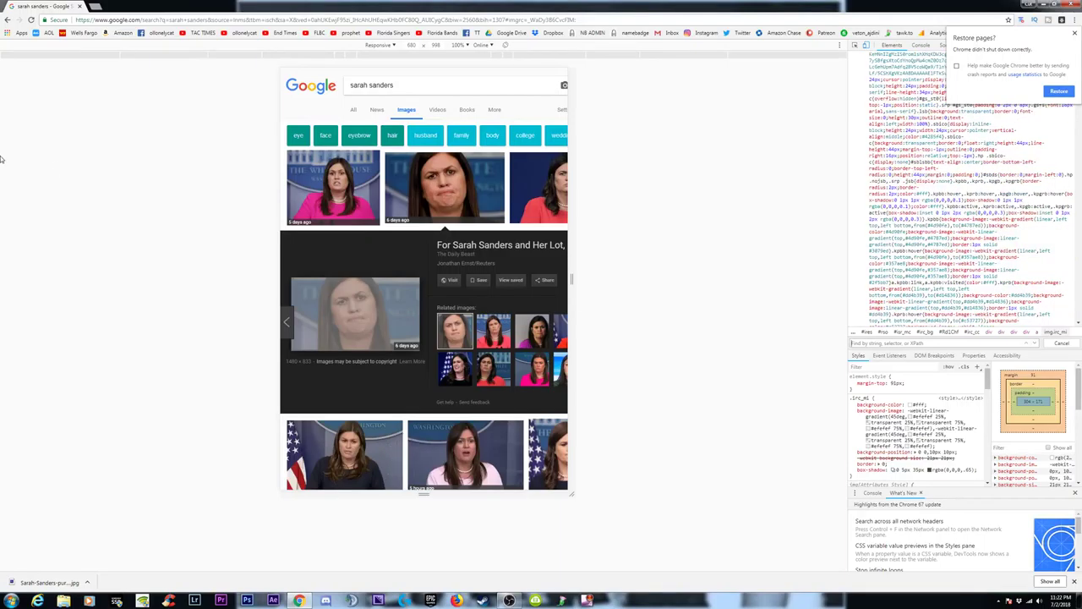
Go back to the All results page, dismiss Restore pages and close DevTools.
left_click(7, 19)
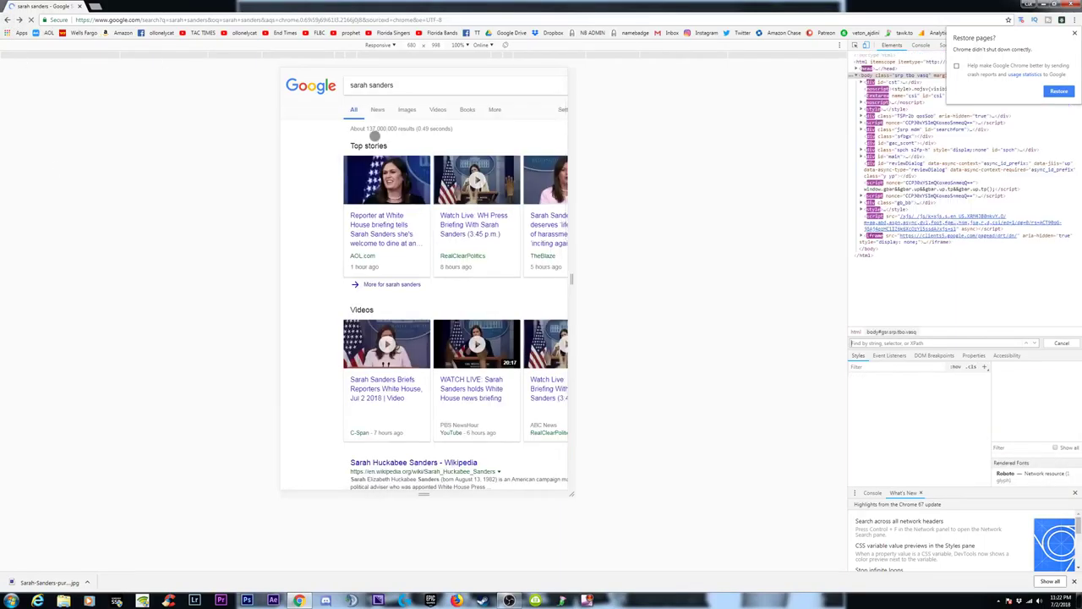
left_click(1072, 37)
left_click(1075, 44)
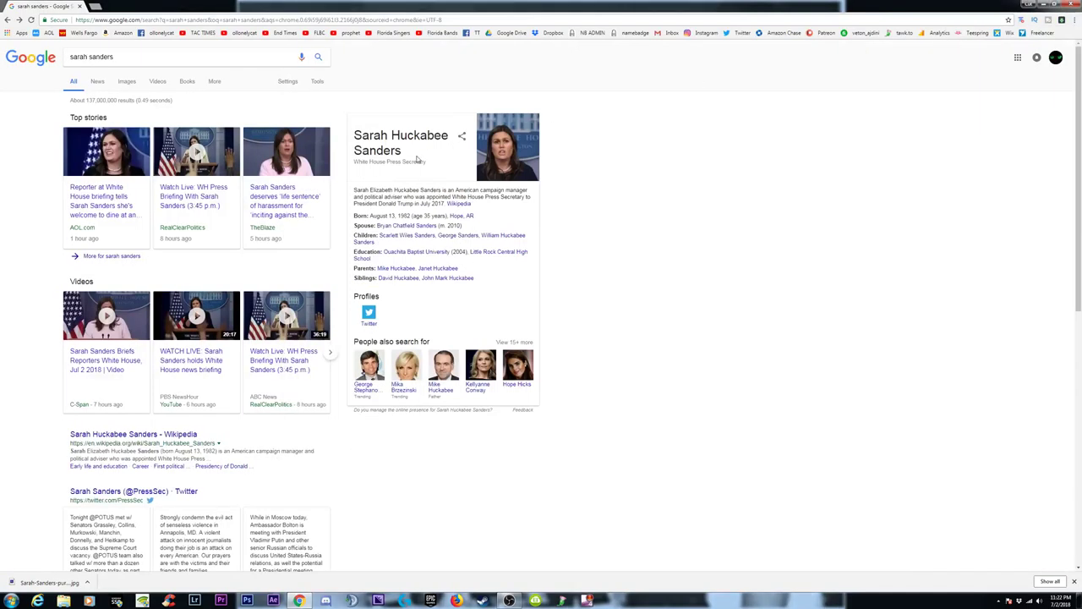
Copy the frowning close-up from the image results preview to the clipboard and start Photoshop.
left_click(127, 82)
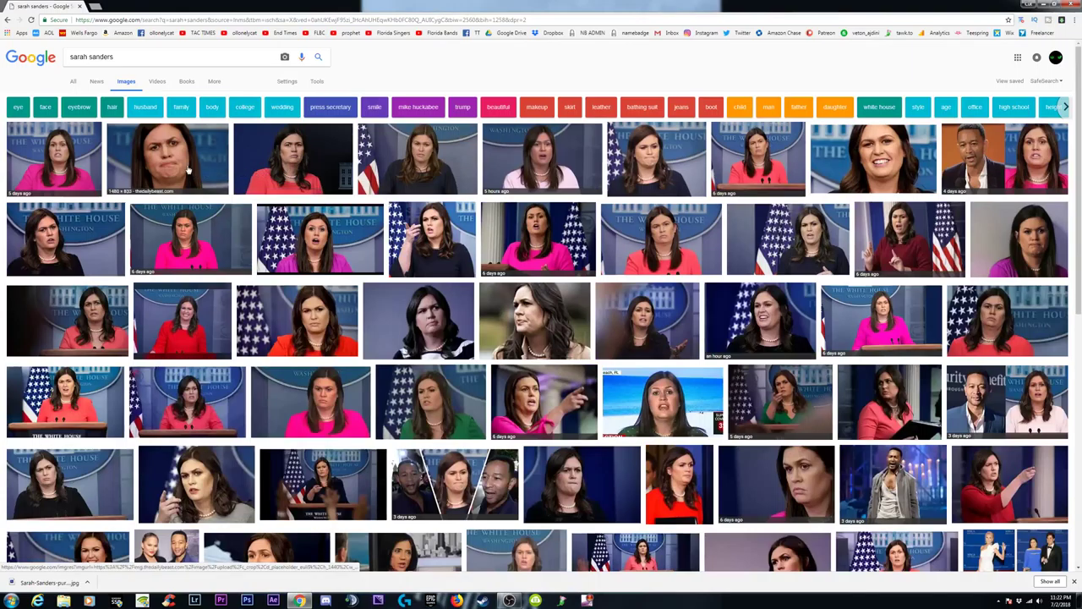
left_click(189, 169)
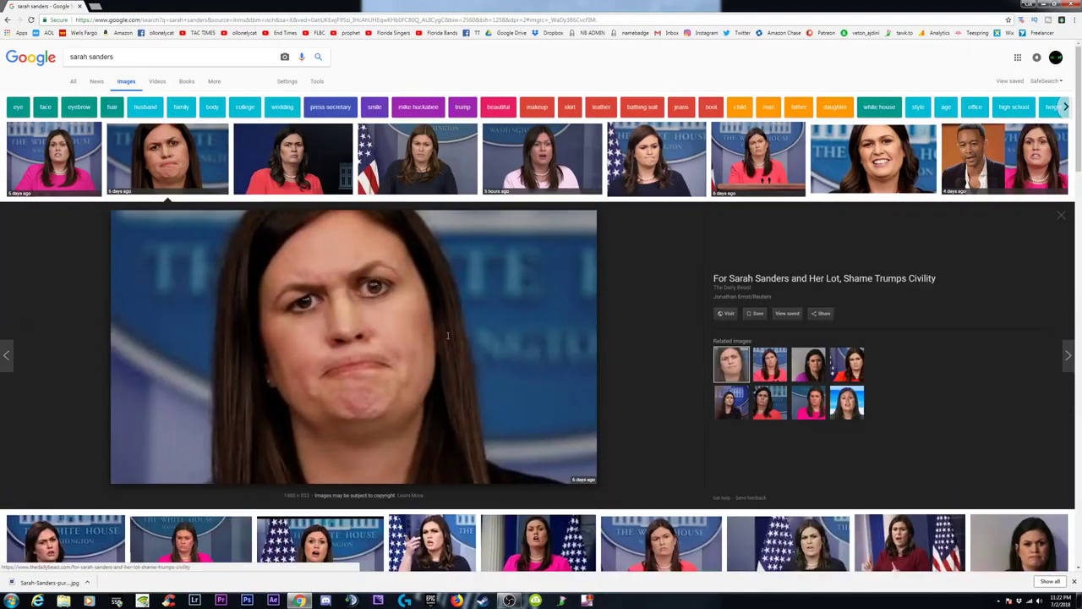
double_click(292, 380)
right_click(428, 315)
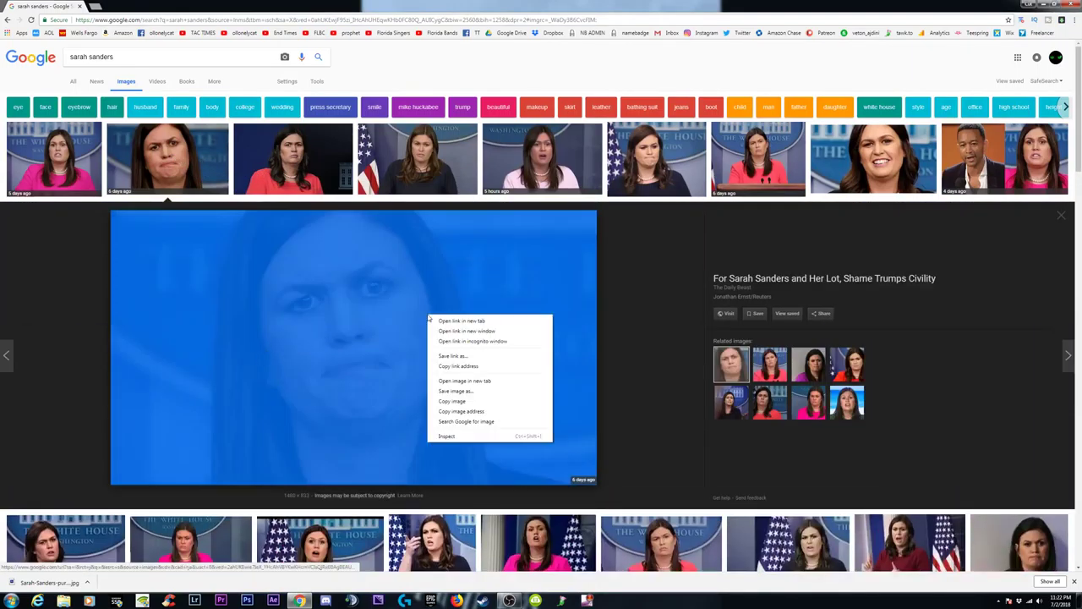
left_click(463, 402)
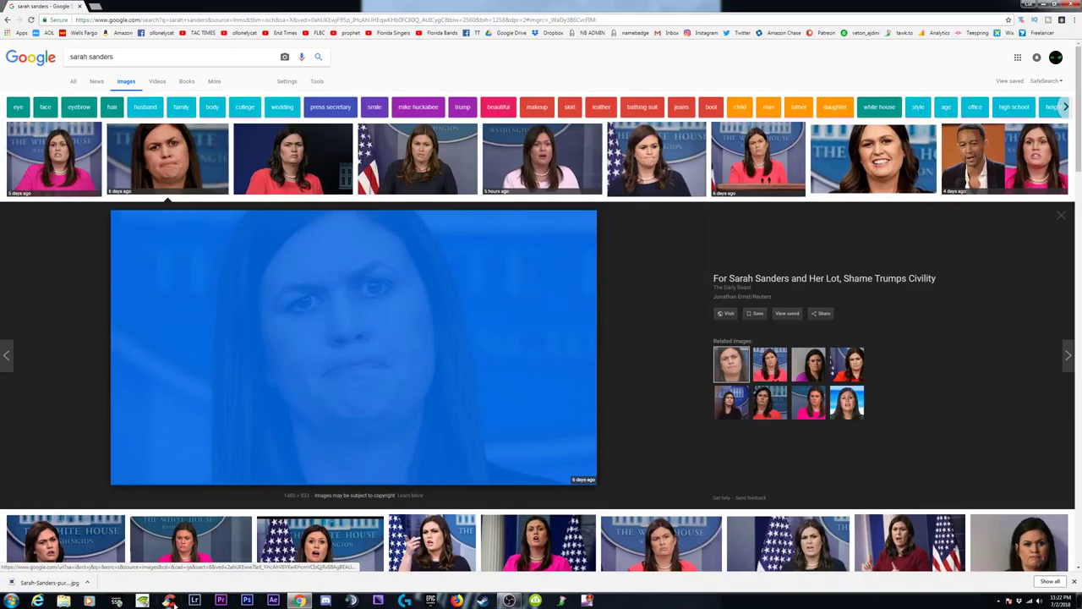
left_click(248, 600)
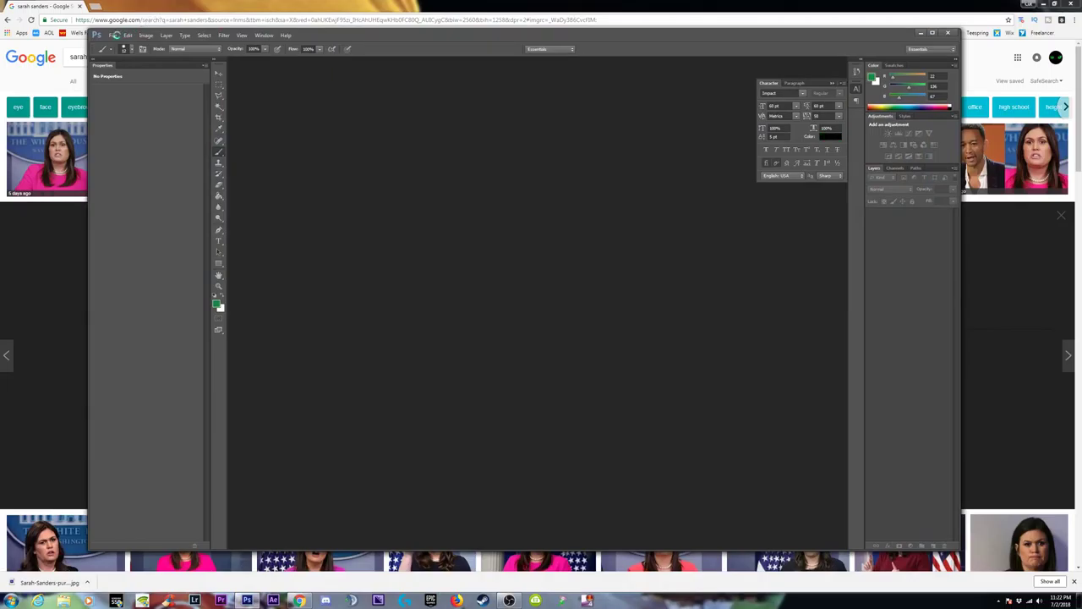
Create a default-size Untitled-1 document and paste the close-up as Layer 1.
left_click(113, 35)
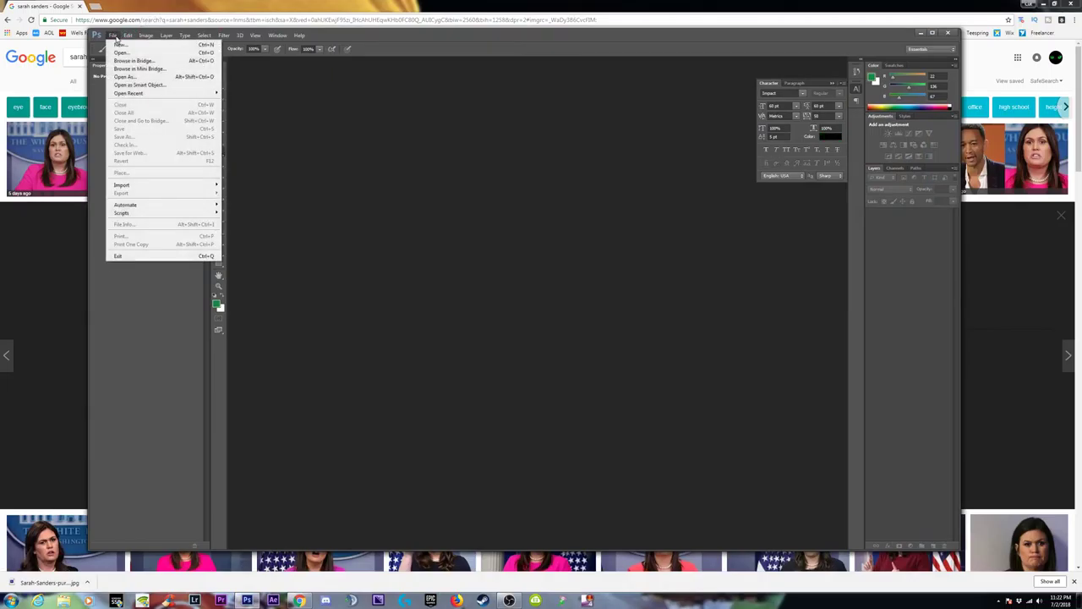
left_click(123, 47)
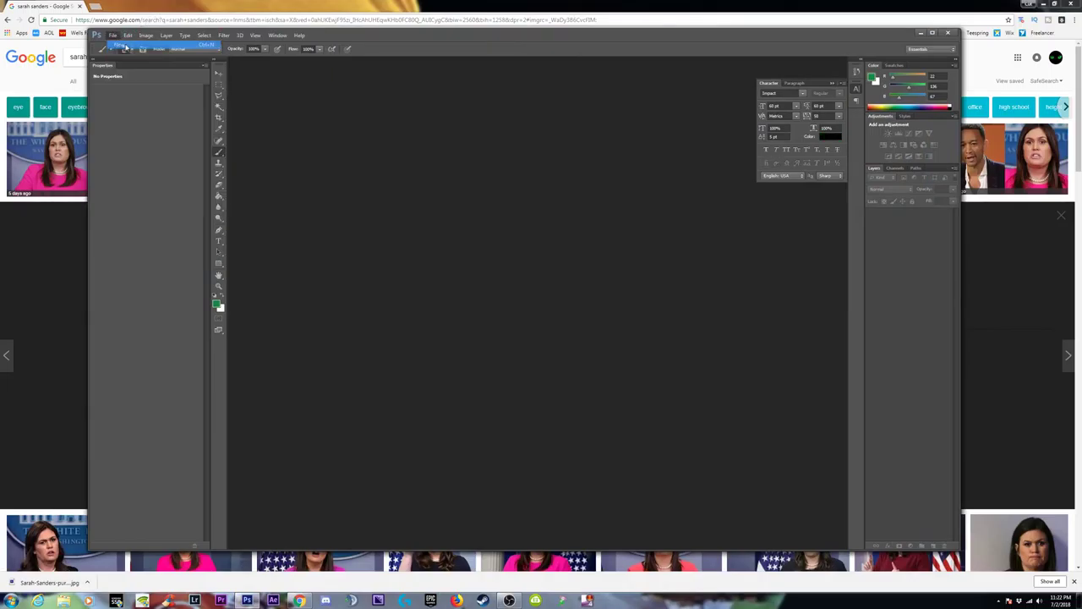
left_click(623, 169)
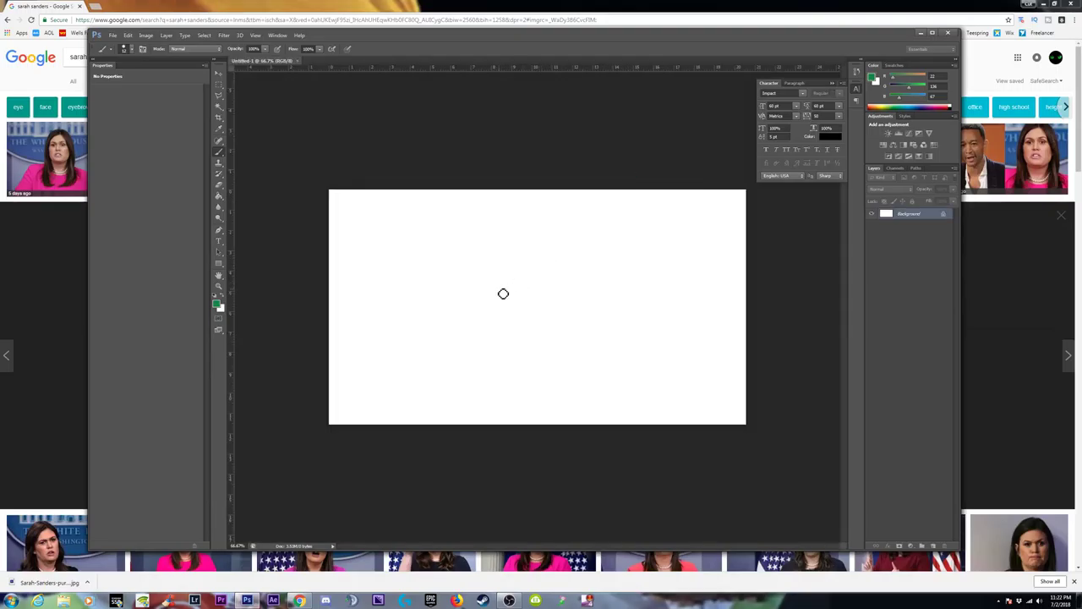
key("ctrl+v")
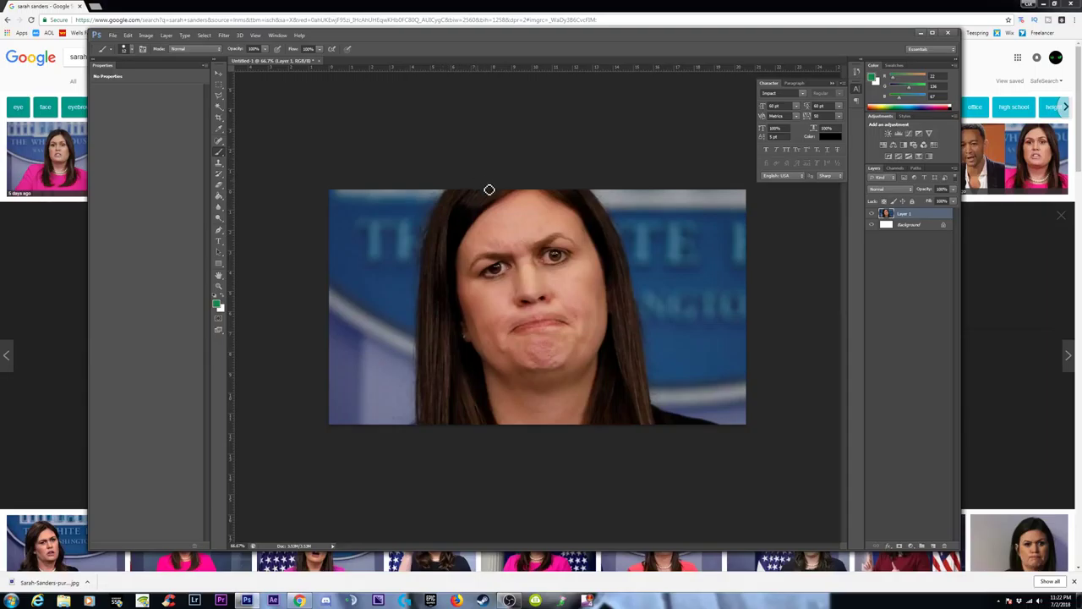
Save the photo as Sarah.jpg on the Desktop at Maximum JPEG quality, then return to Chrome.
left_click(112, 35)
left_click(129, 140)
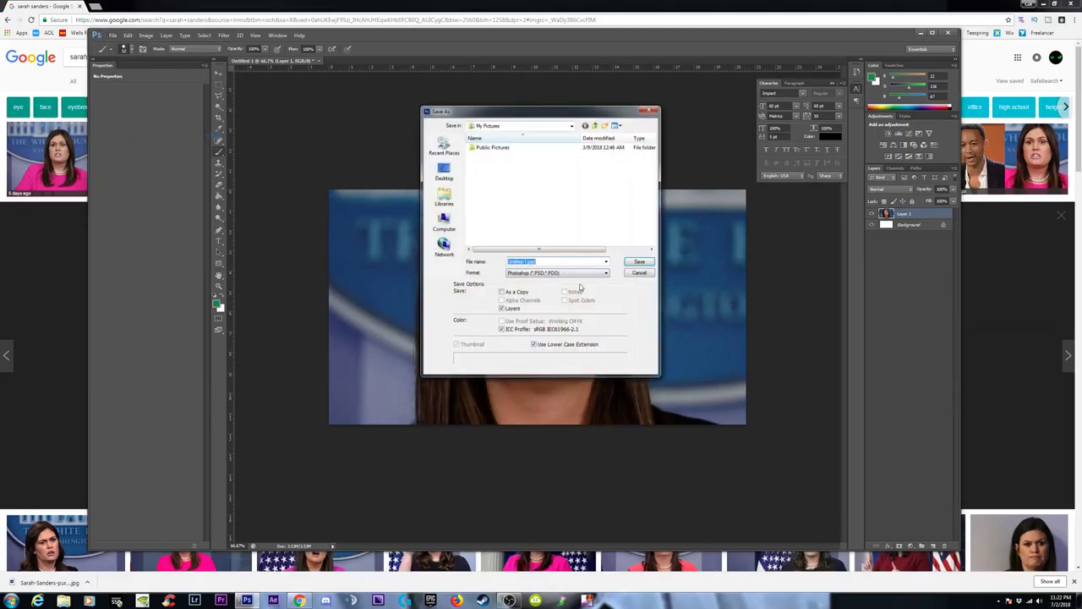
left_click(556, 272)
left_click(562, 330)
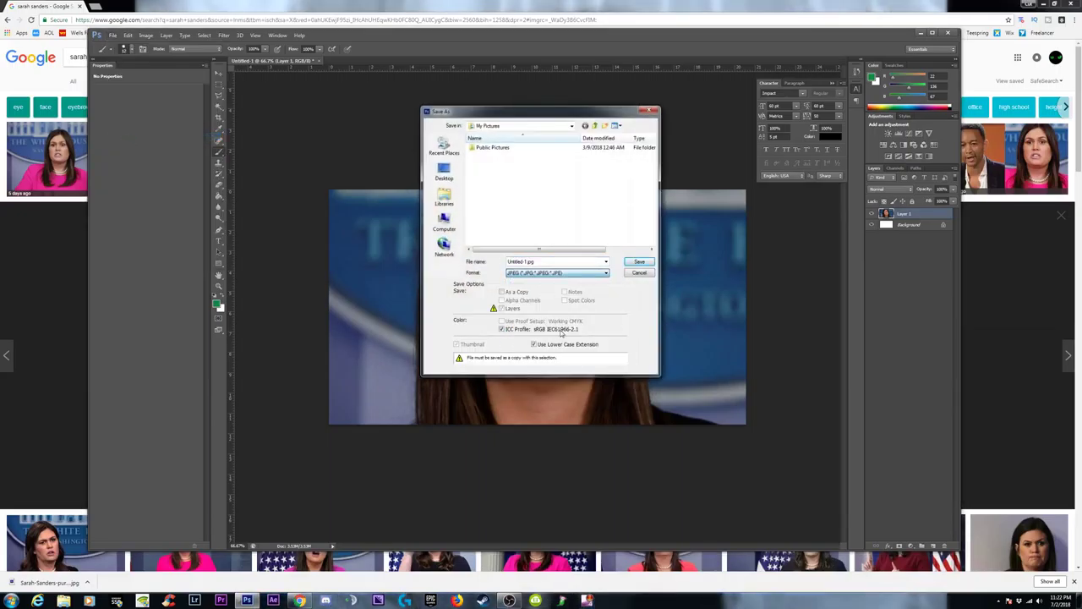
left_click(526, 261)
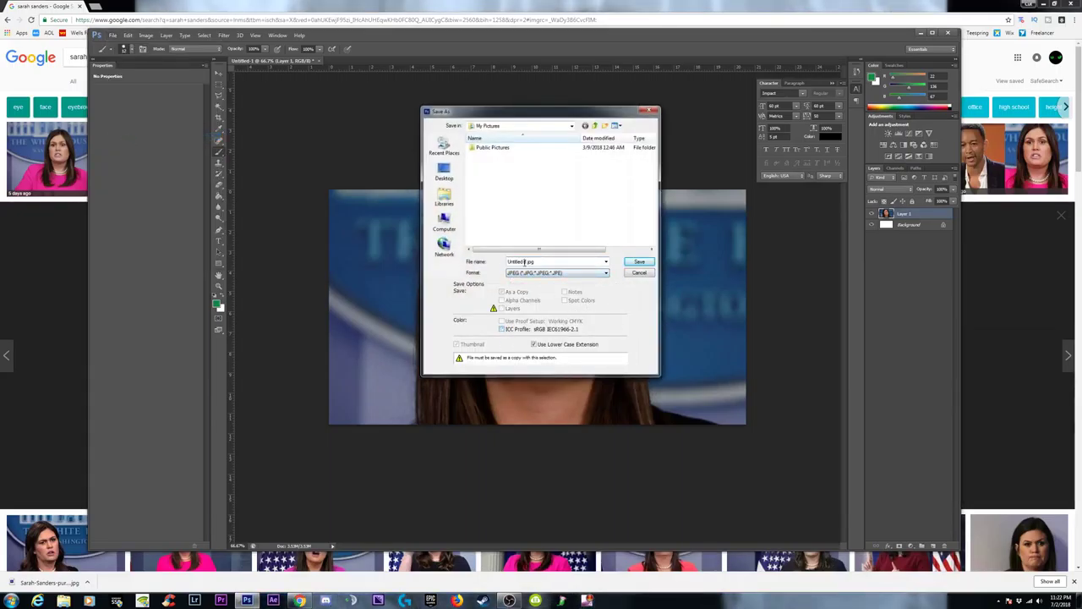
type("Sarah")
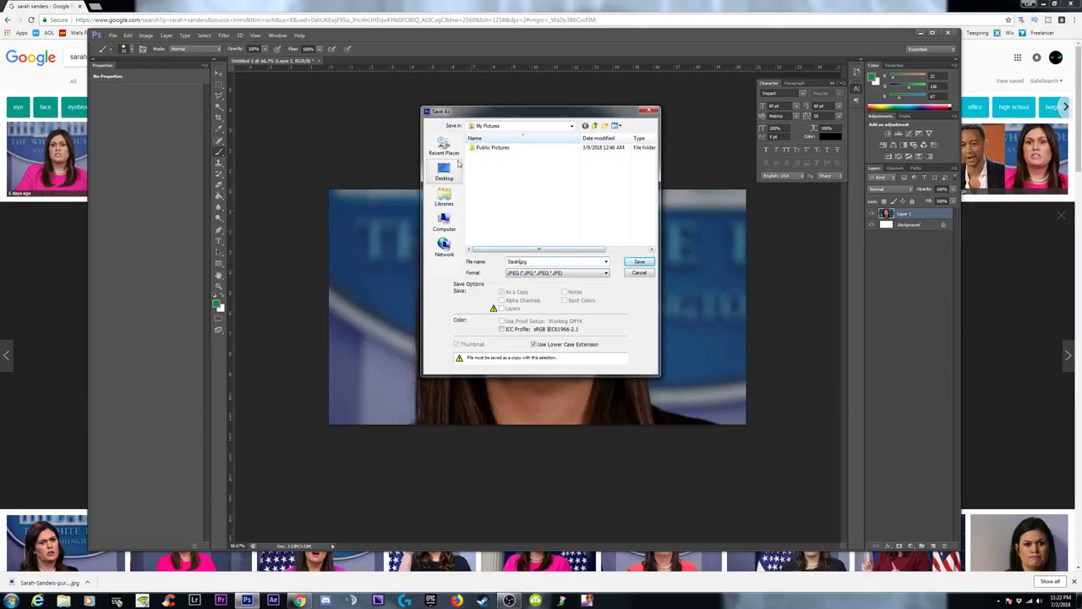
left_click(444, 172)
left_click(638, 263)
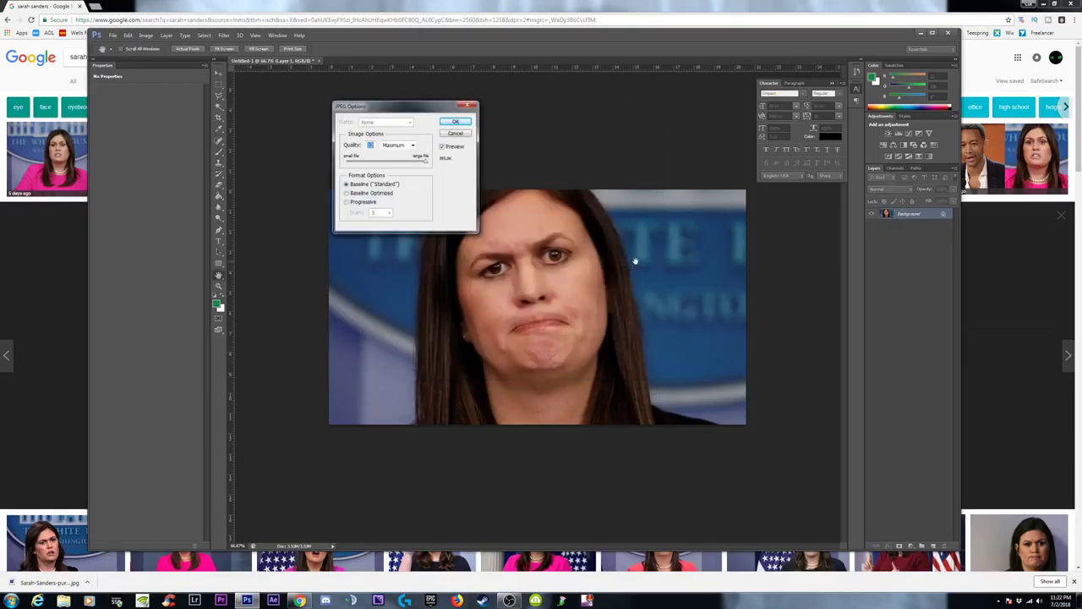
left_click(456, 124)
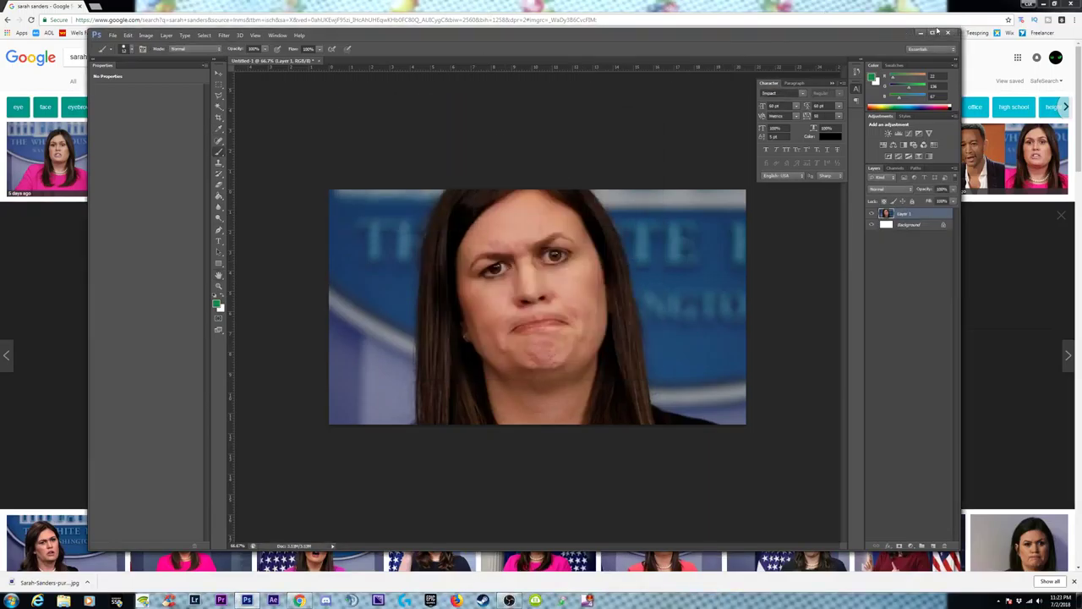
left_click(167, 7)
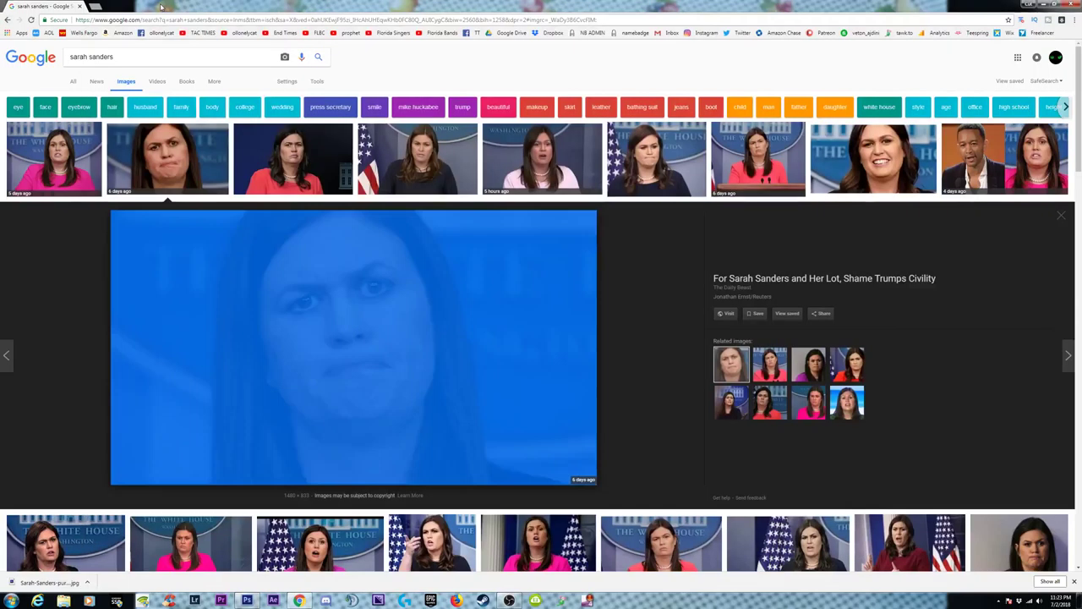
Empty the Recycle Bin from the desktop.
left_click(1034, 5)
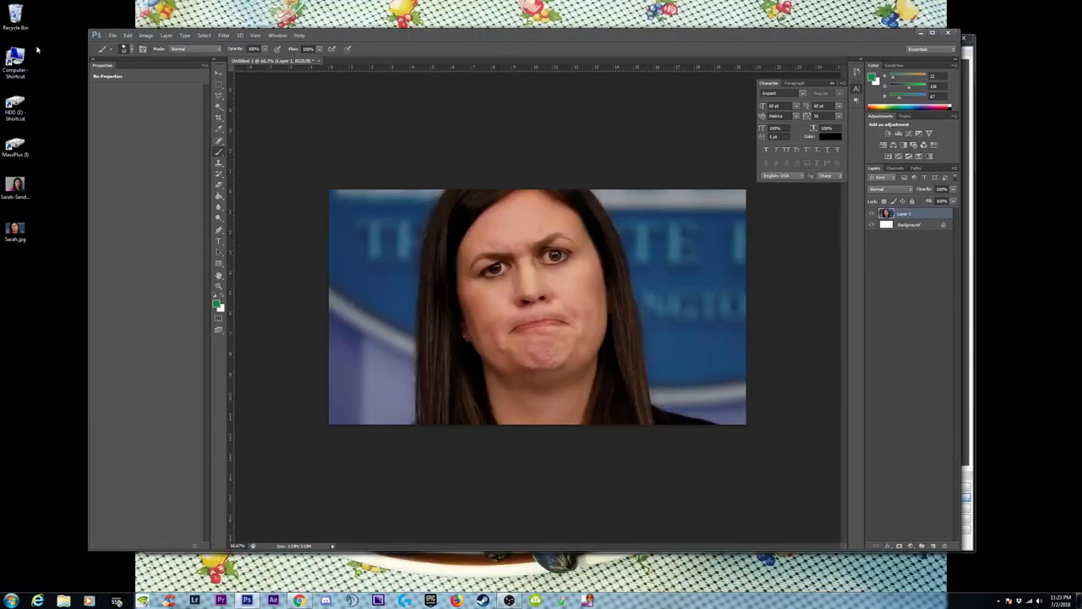
right_click(27, 17)
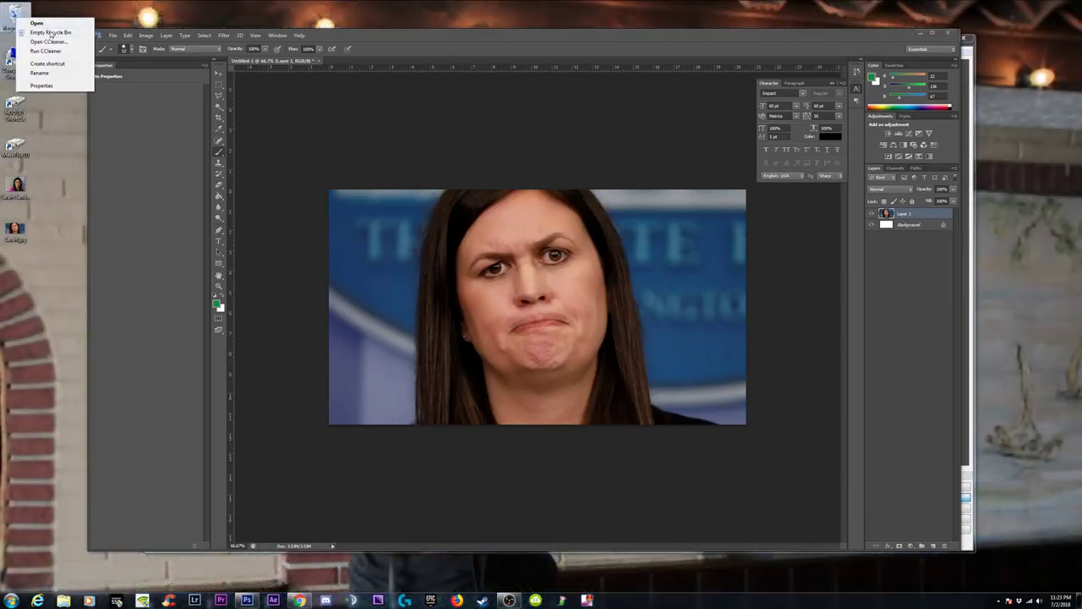
left_click(51, 32)
left_click(574, 308)
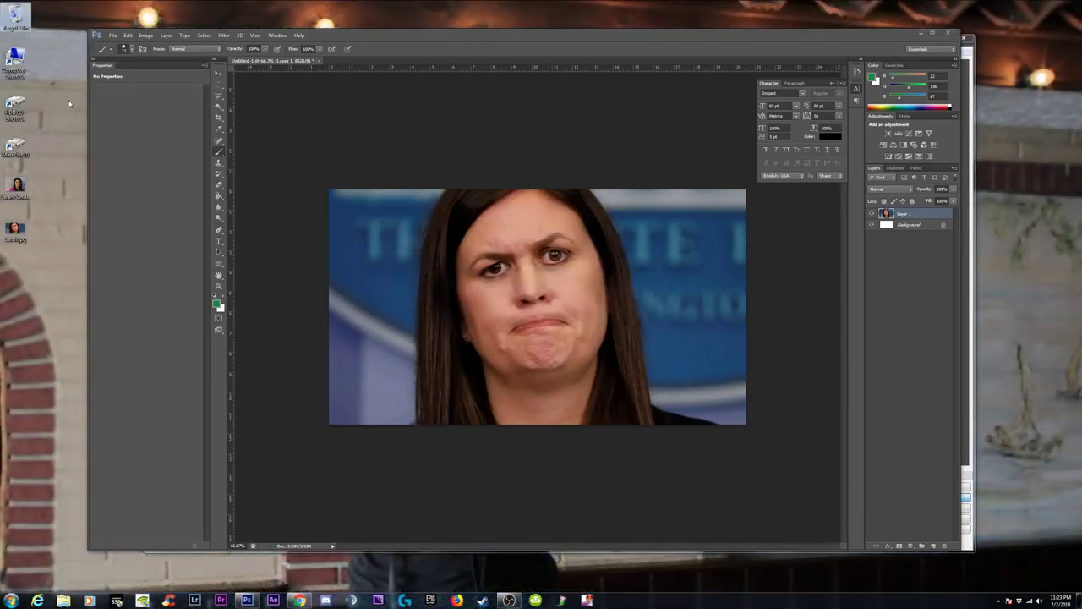
left_click(69, 103)
Search the Images folder for 'trinity' and open The Trinity - His Eternal Power and Godhead.psd.
double_click(15, 61)
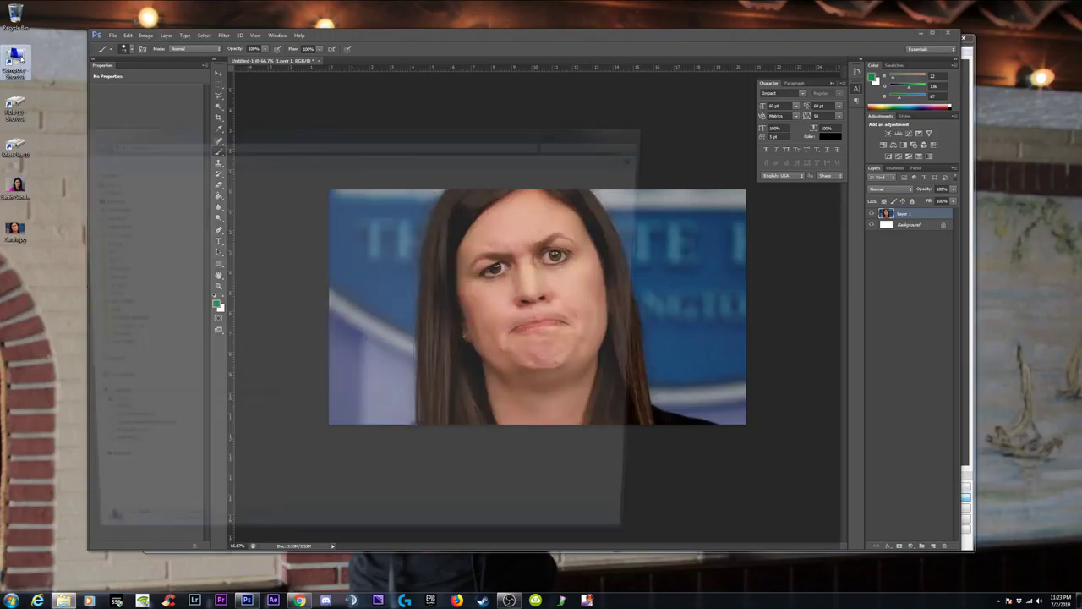
left_click_drag(338, 129, 272, 120)
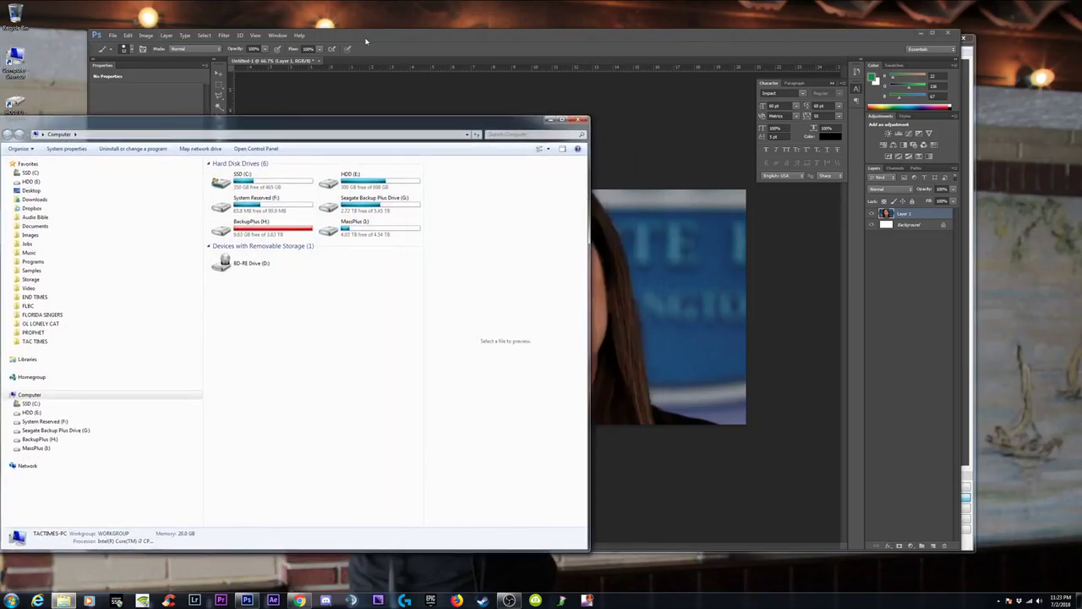
left_click_drag(169, 36, 279, 21)
left_click_drag(126, 124, 171, 104)
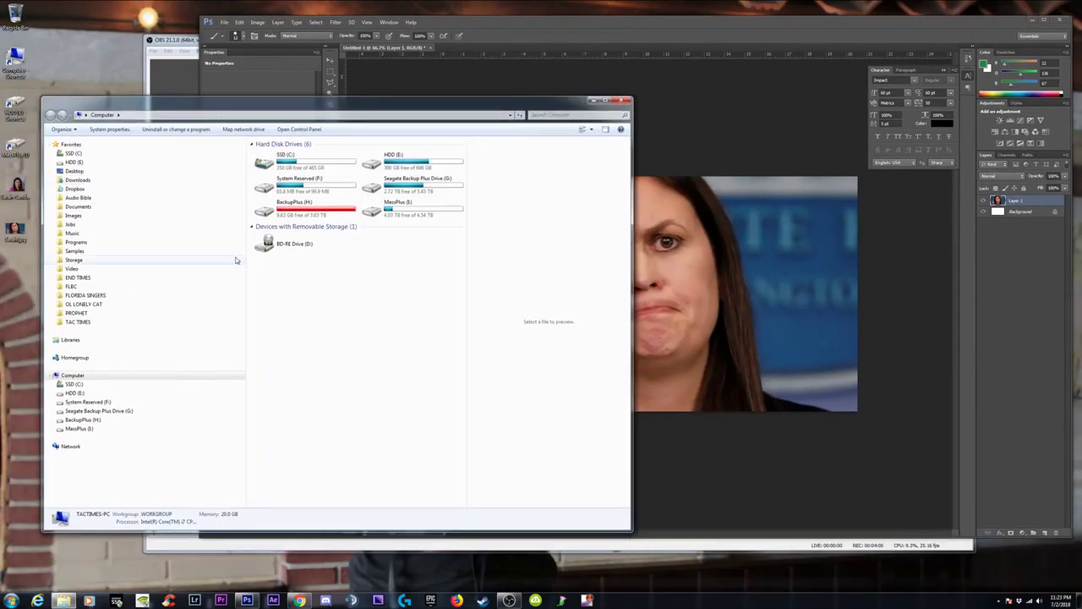
left_click(74, 215)
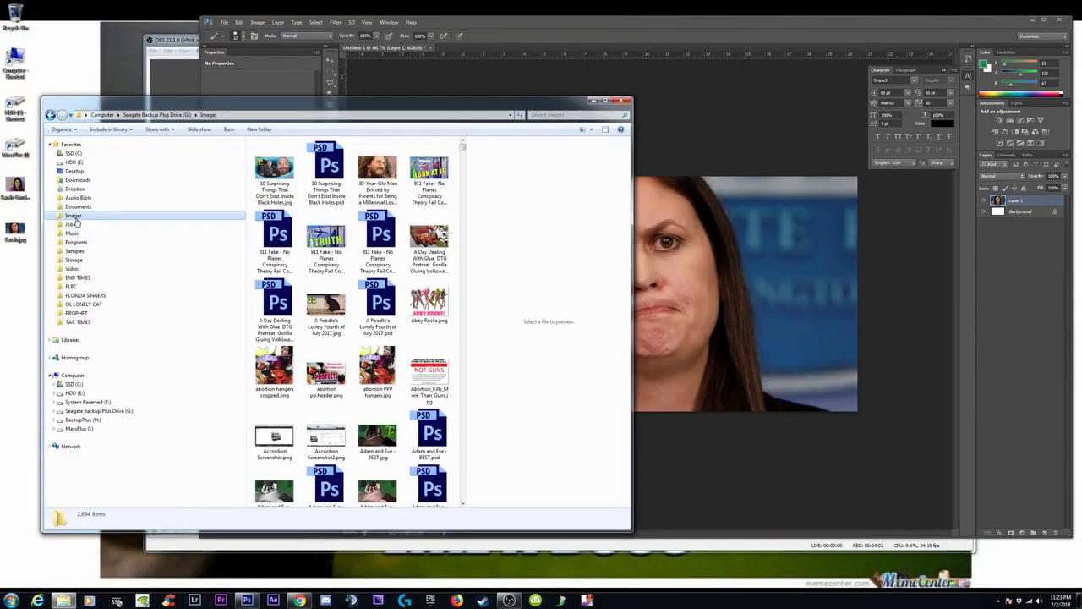
left_click(578, 116)
type("trinity")
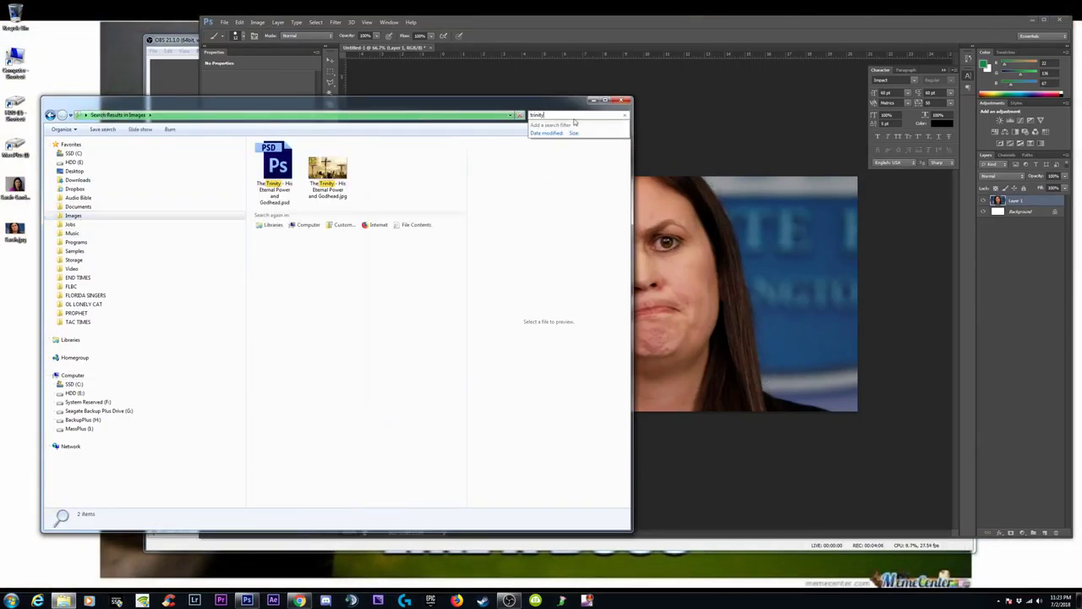
double_click(273, 178)
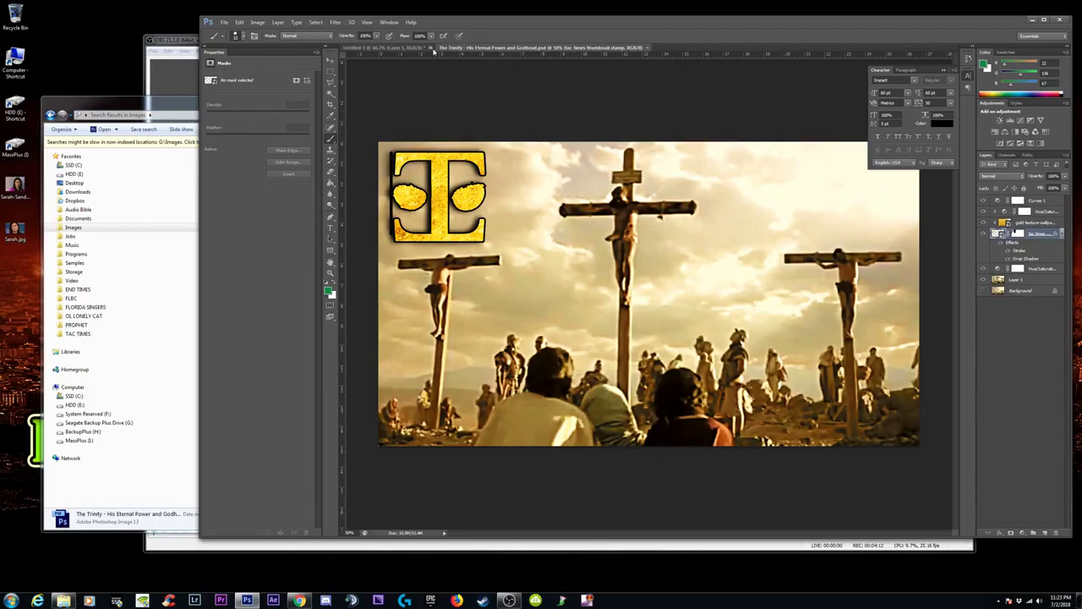
Close Untitled-1 without saving and zoom out on The Trinity thumbnail.
left_click_drag(444, 40, 398, 40)
left_click(386, 49)
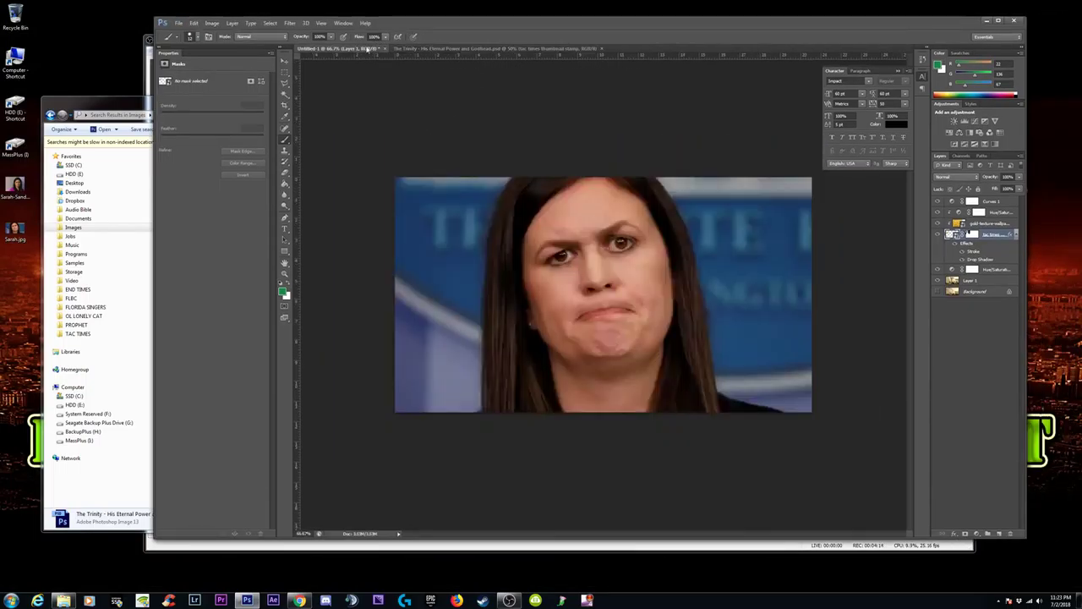
left_click(386, 49)
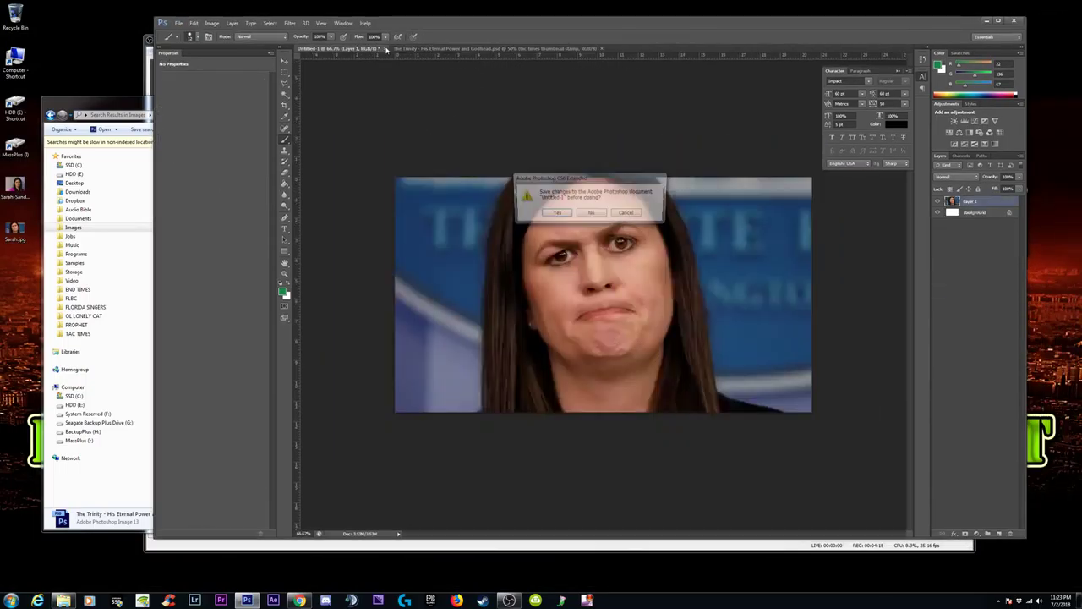
left_click(589, 213)
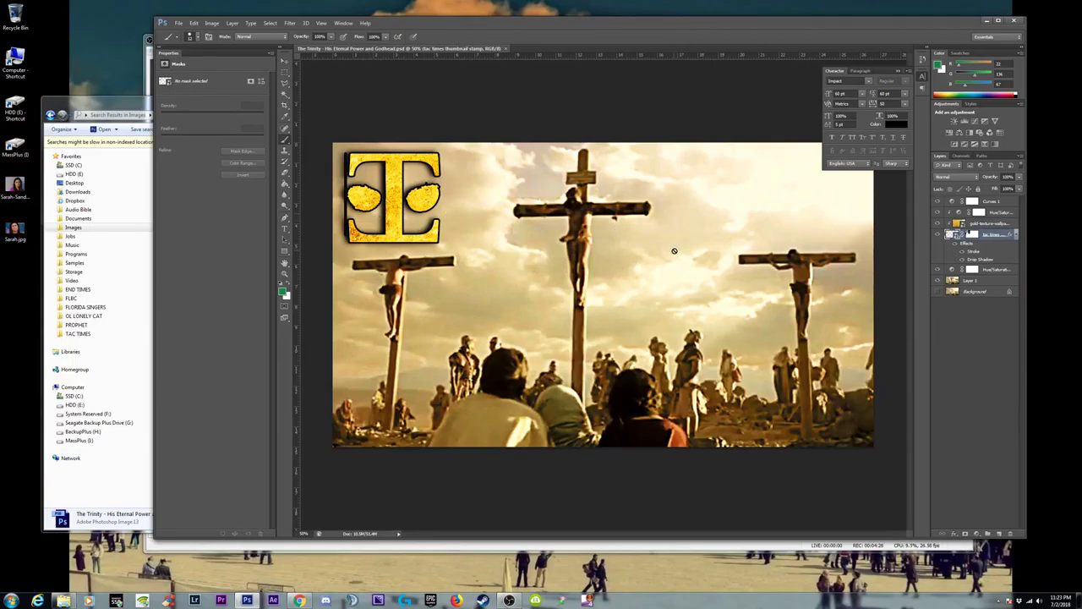
key("ctrl+minus")
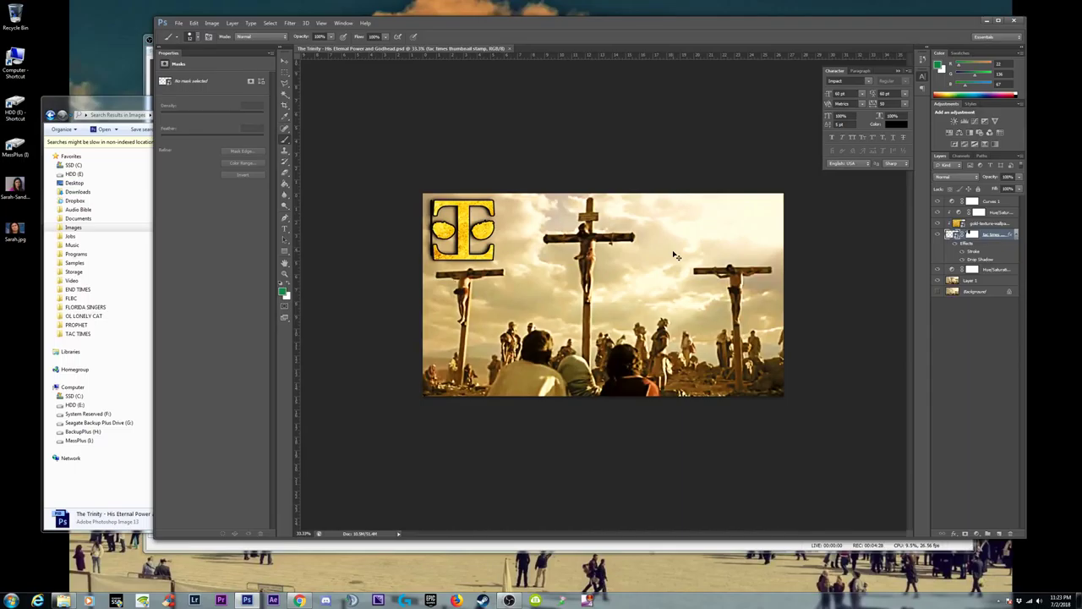
Open youtube.com/tactimes in a new Chrome tab, scroll the channel page, then minimize Chrome.
key("ctrl+plus")
key("ctrl+minus")
left_click(299, 600)
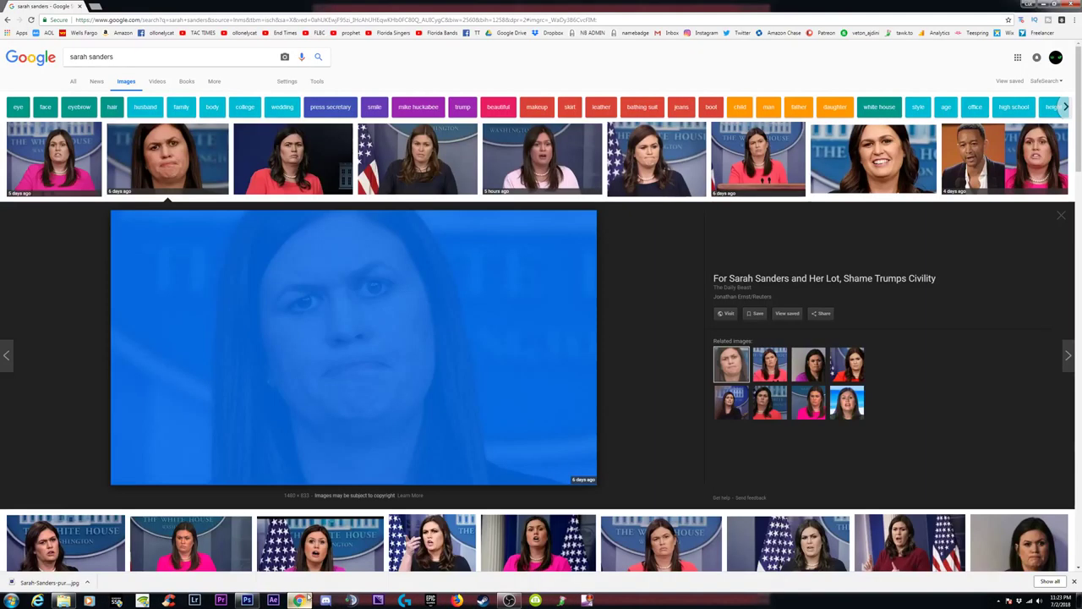
left_click(95, 6)
left_click(203, 32)
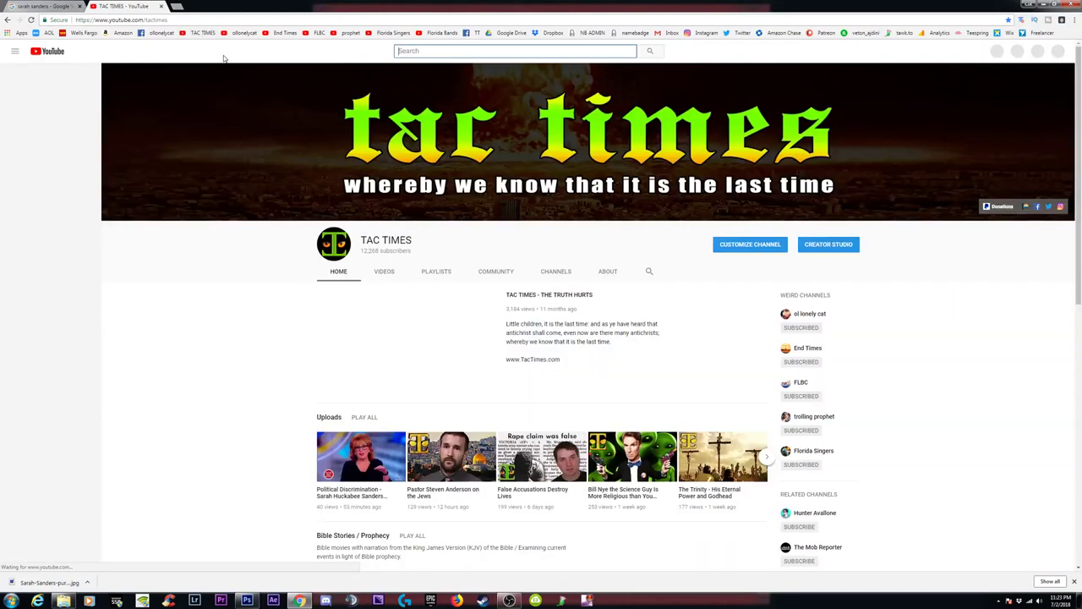
scroll(541, 338, "down", 1)
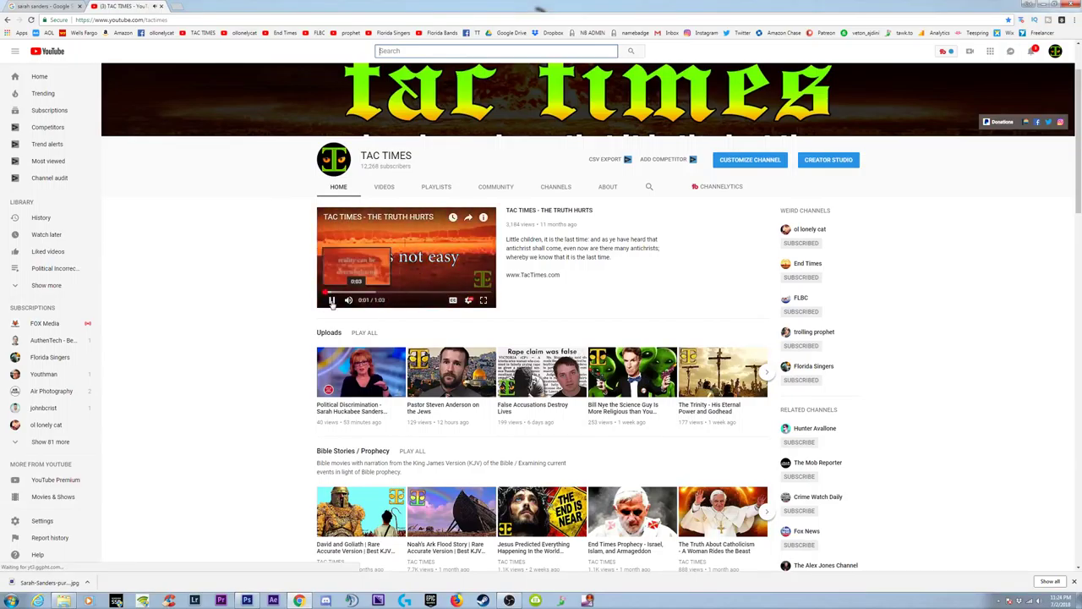
left_click(1038, 8)
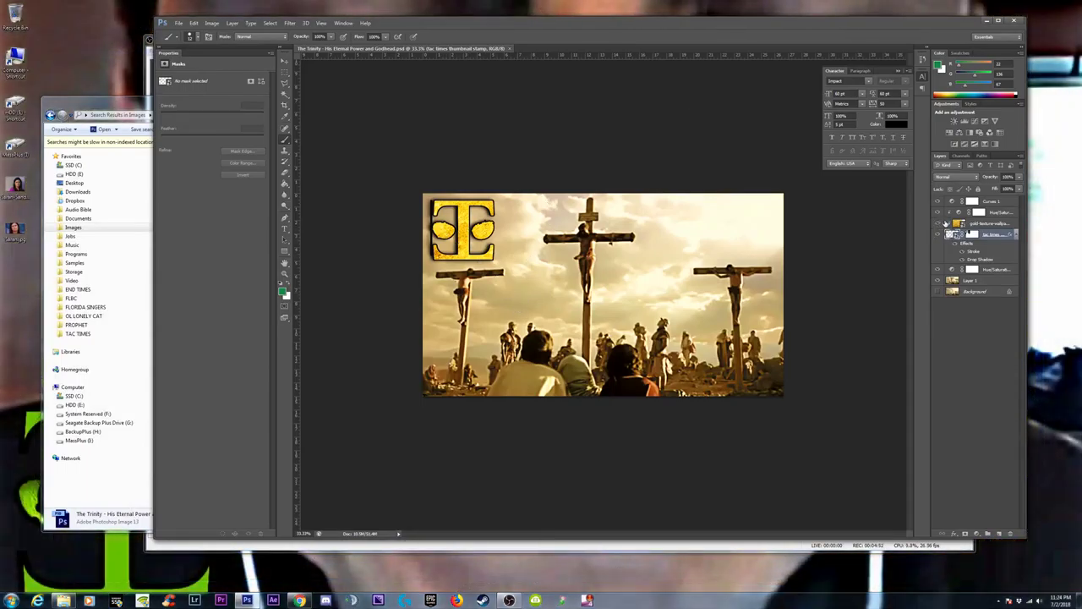
Turn off the Stroke layer effect on the gold TAC TIMES logo layer.
left_click(937, 234)
left_click(938, 234)
left_click(972, 234)
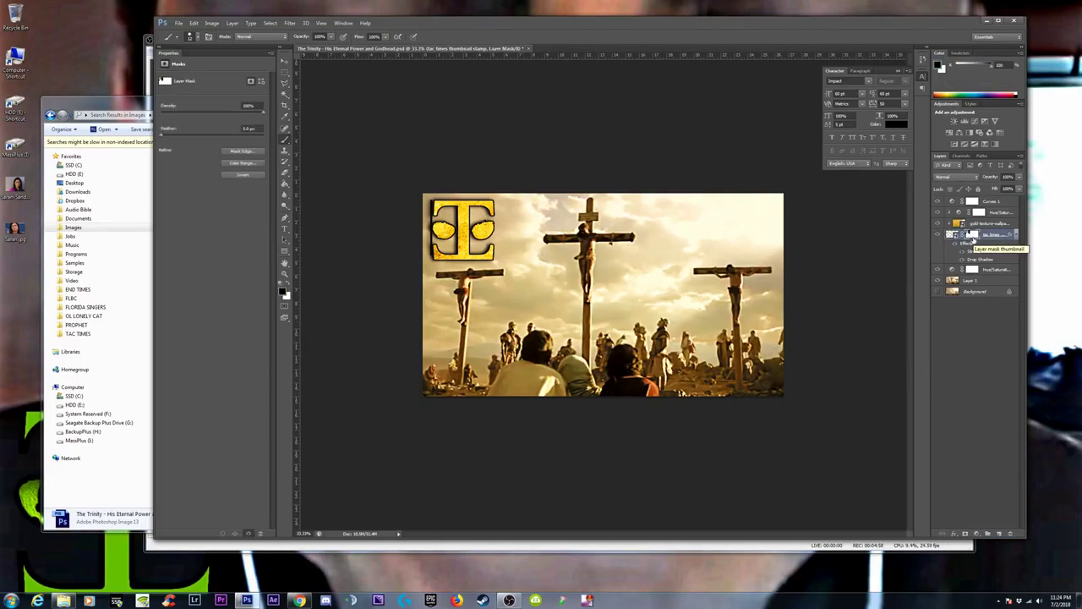
left_click(953, 534)
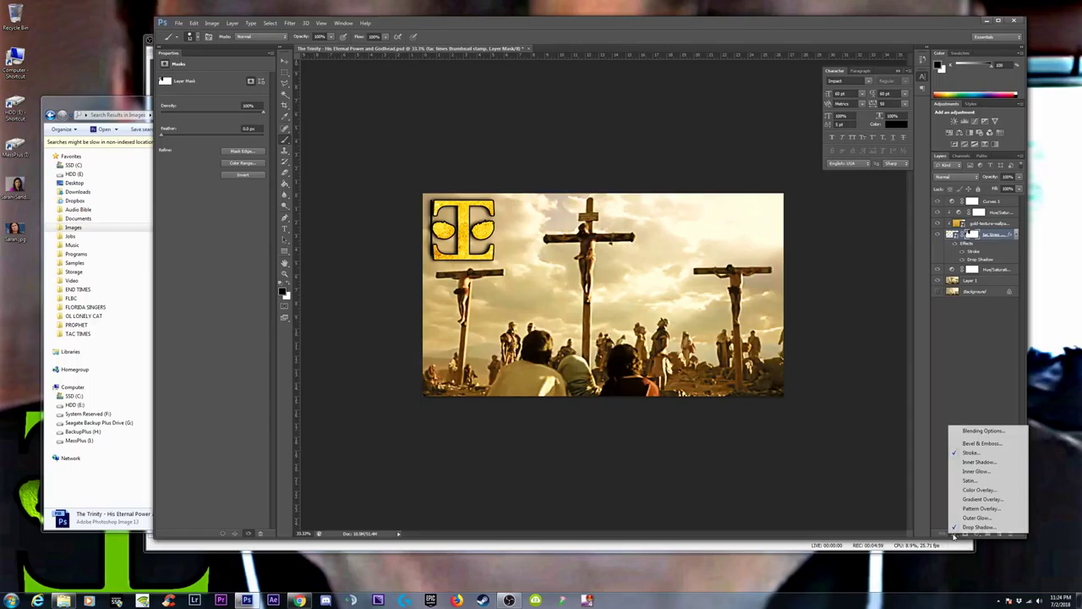
left_click(960, 453)
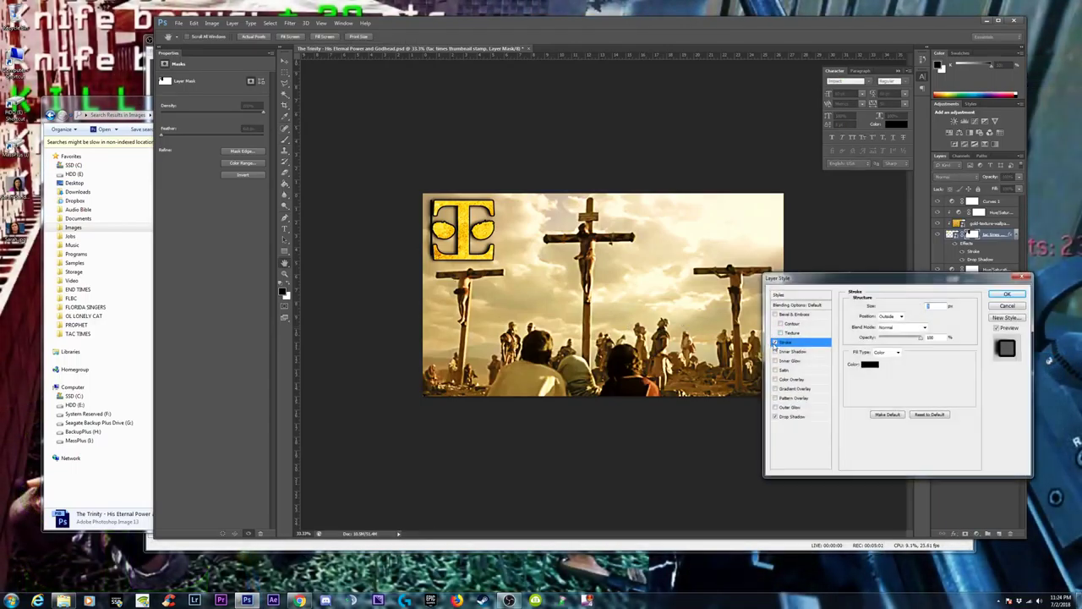
left_click(775, 342)
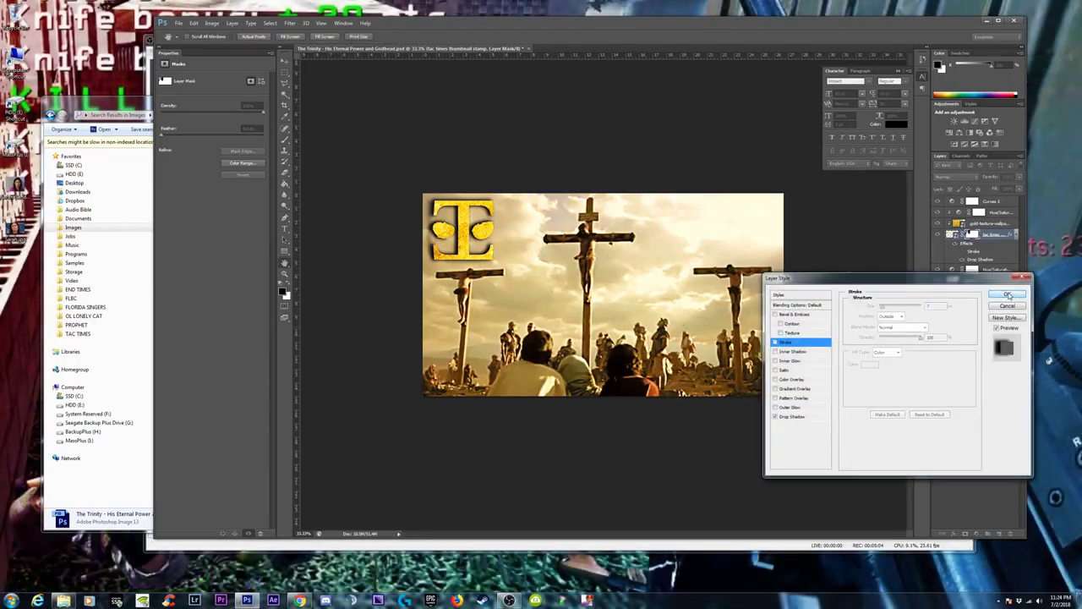
left_click(1007, 293)
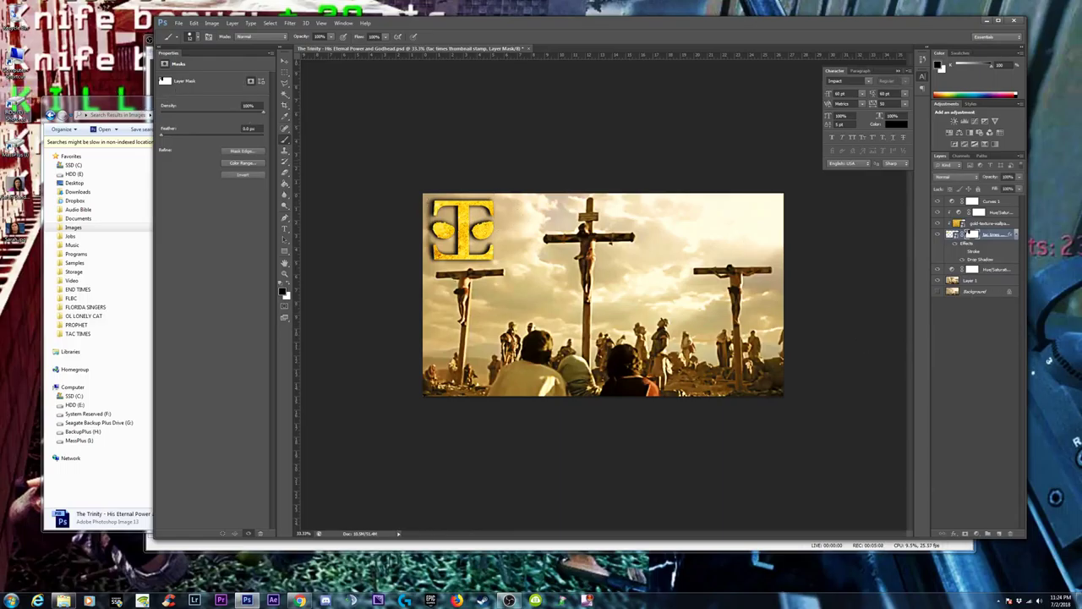
left_click(79, 274)
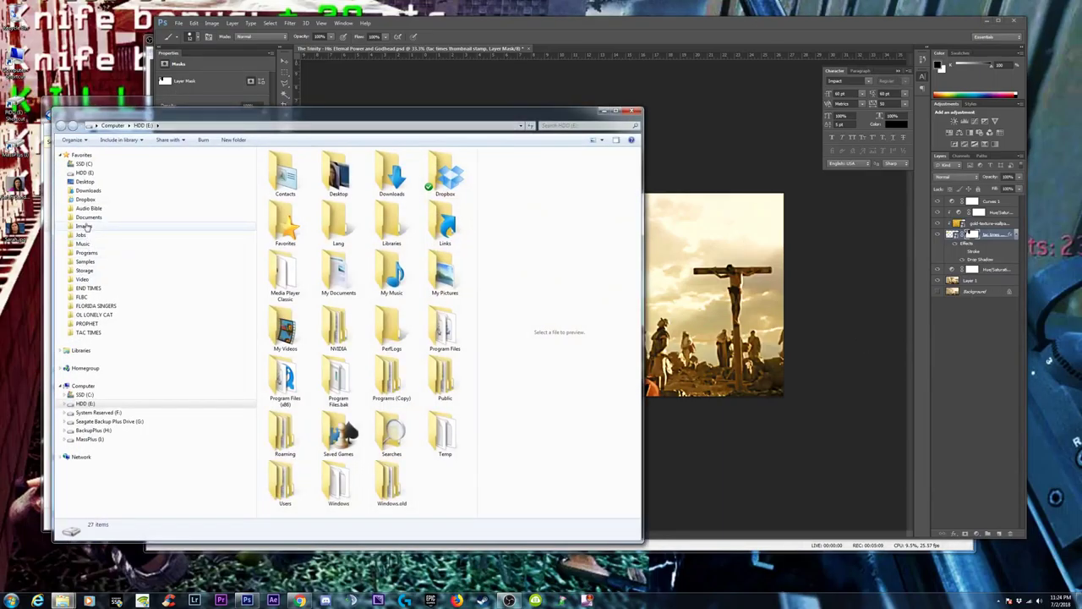
left_click(84, 227)
left_click(552, 126)
type("trinity")
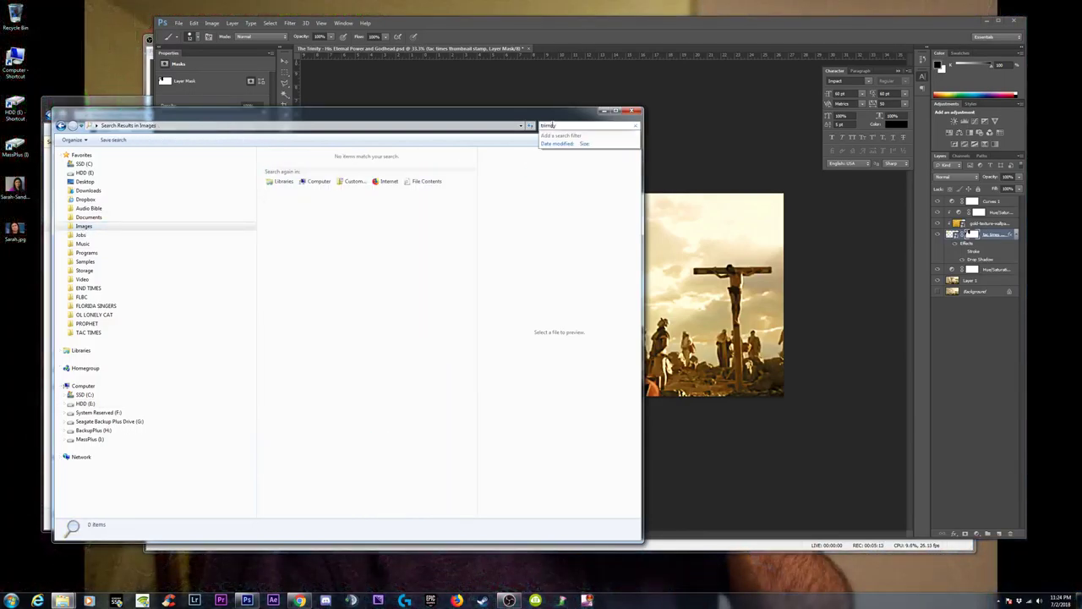
double_click(549, 125)
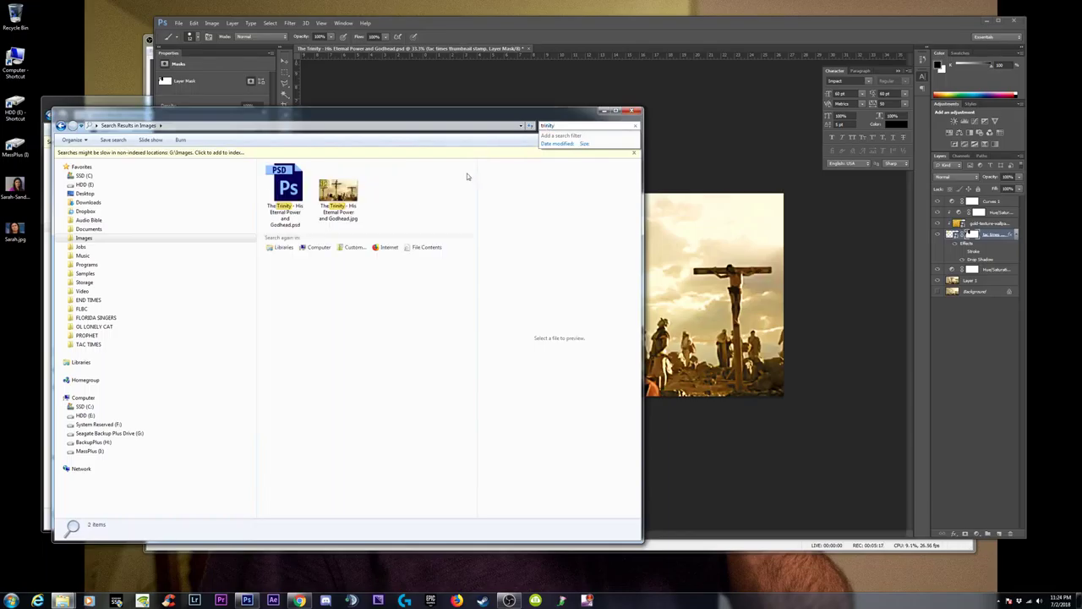
left_click(349, 208)
right_click(340, 196)
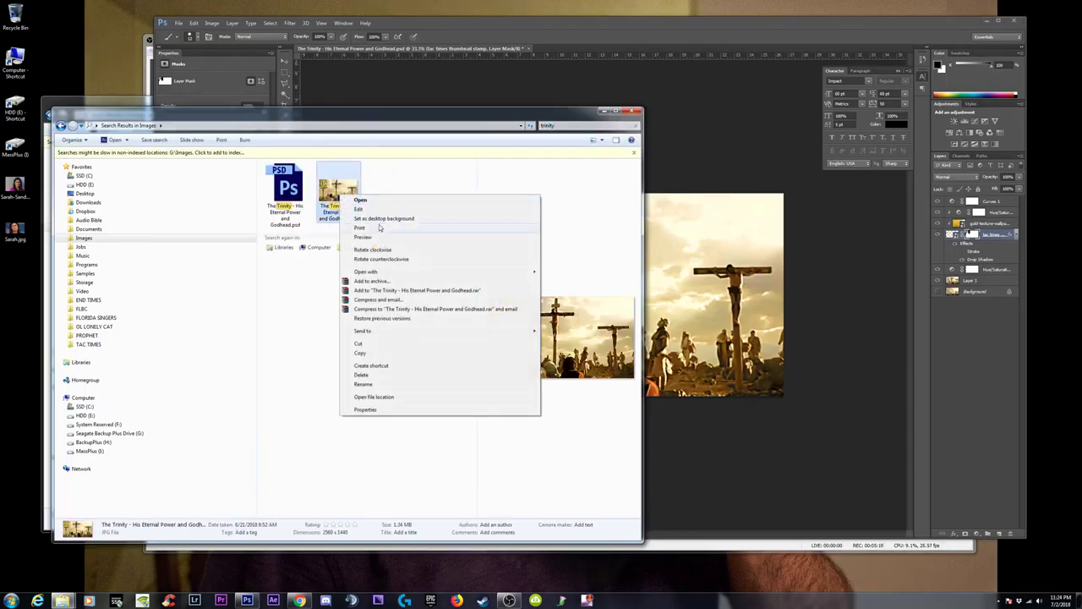
left_click(372, 237)
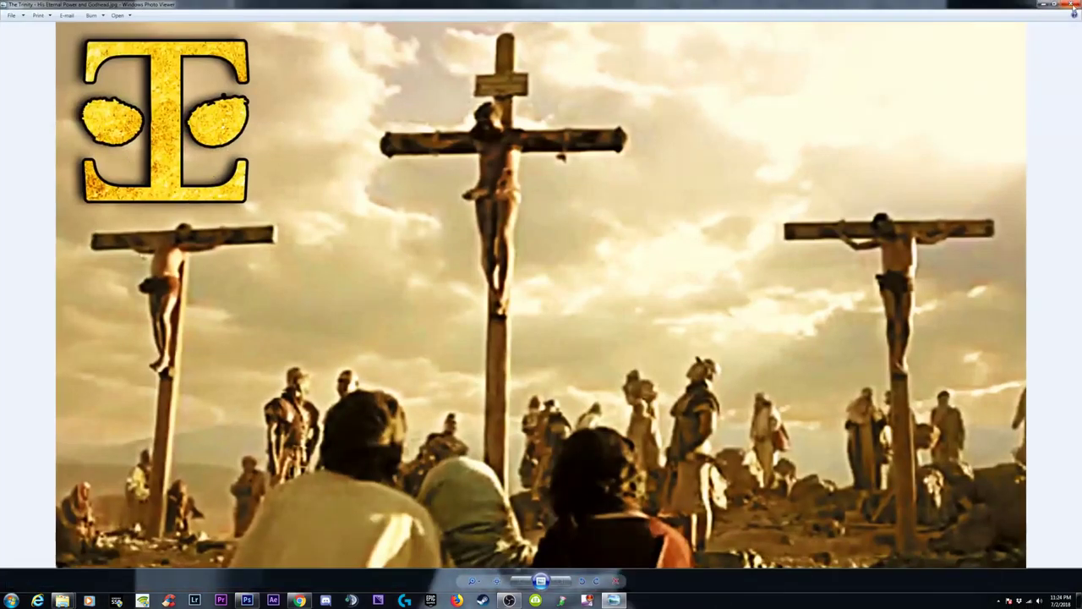
left_click(1073, 5)
left_click(589, 126)
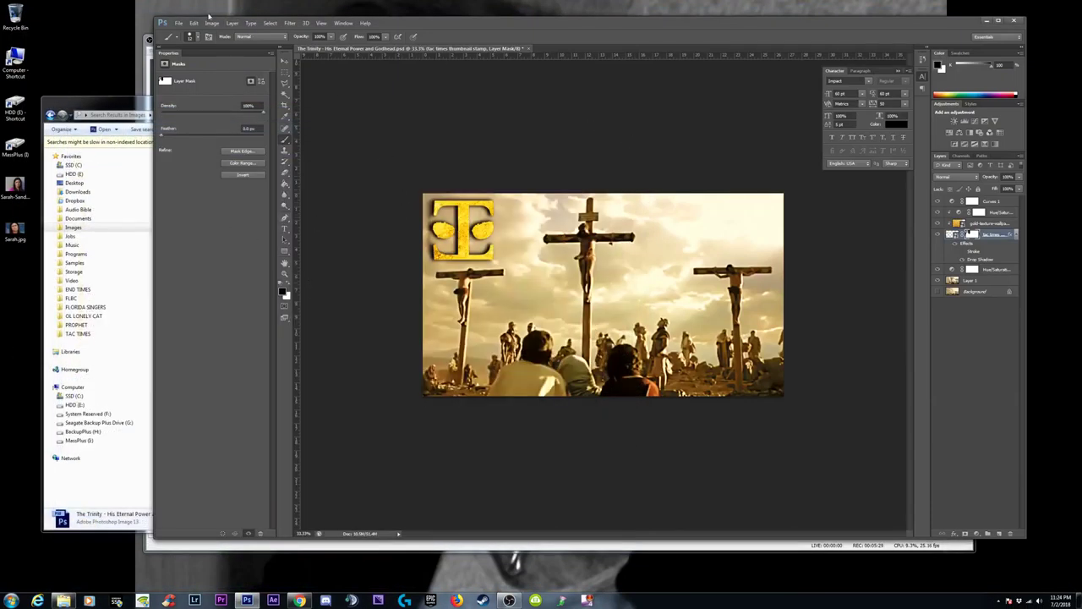
Save the Trinity PSD, start a Save As copy, and switch to the YouTube channel in Chrome.
left_click(178, 23)
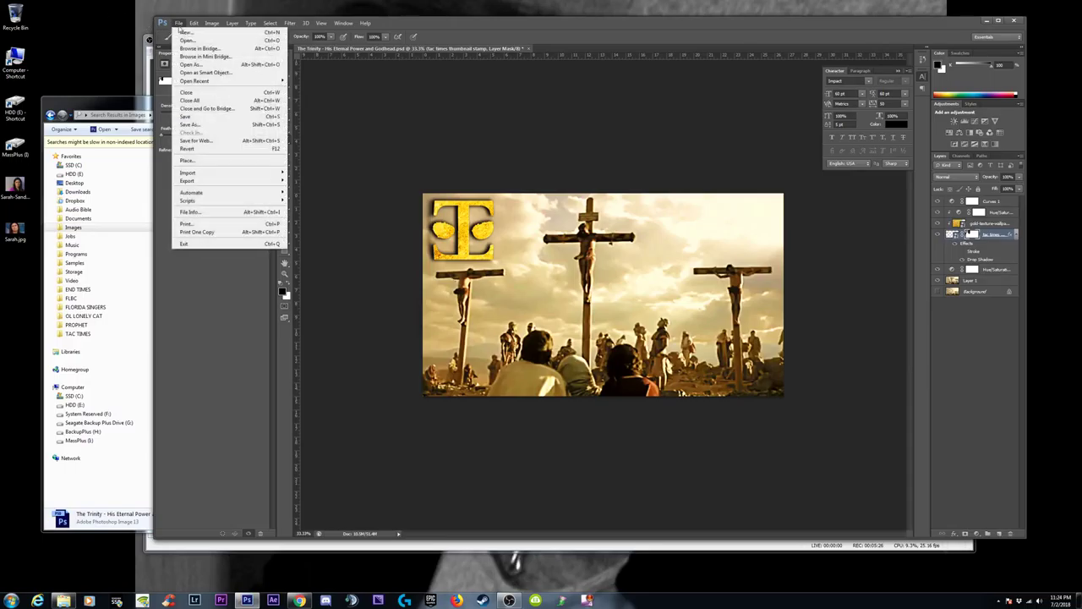
left_click(202, 118)
mouse_move(135, 113)
left_mouse_down()
mouse_move(118, 174)
mouse_move(120, 141)
left_mouse_up()
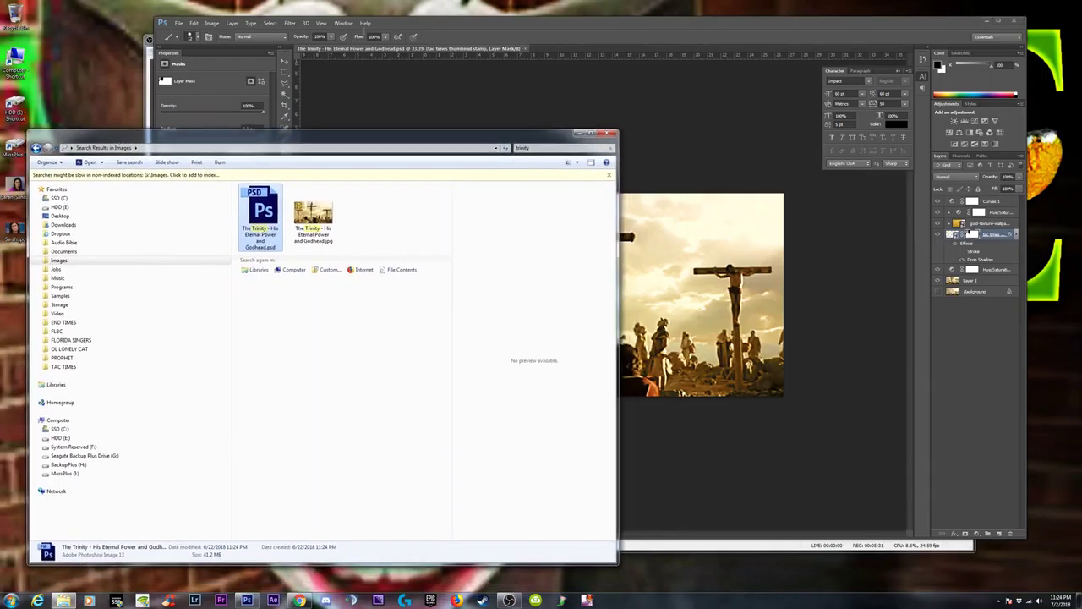
left_click(179, 23)
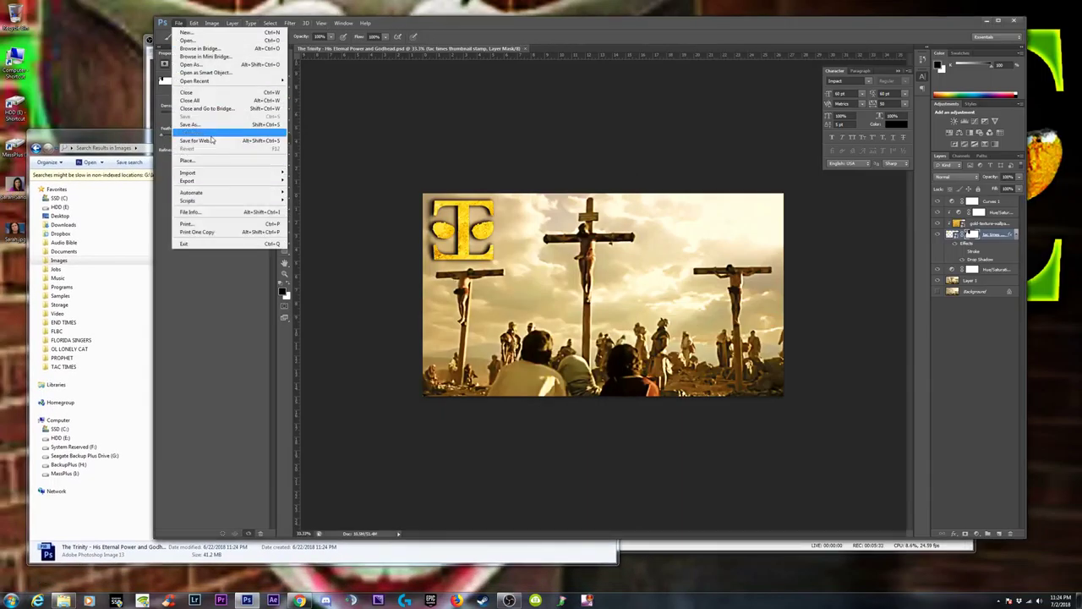
left_click(190, 124)
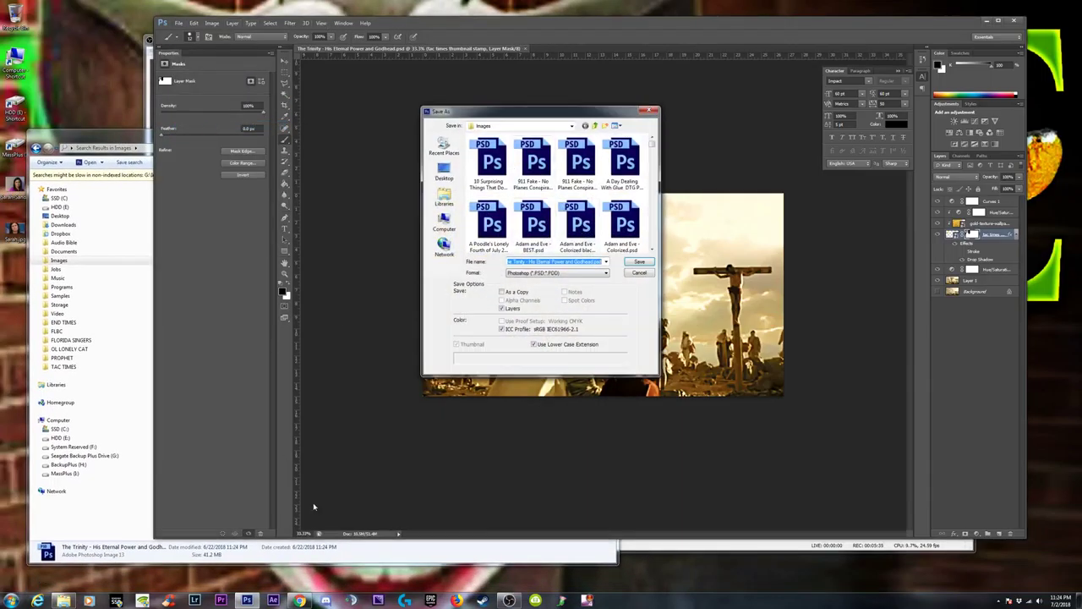
left_click(299, 600)
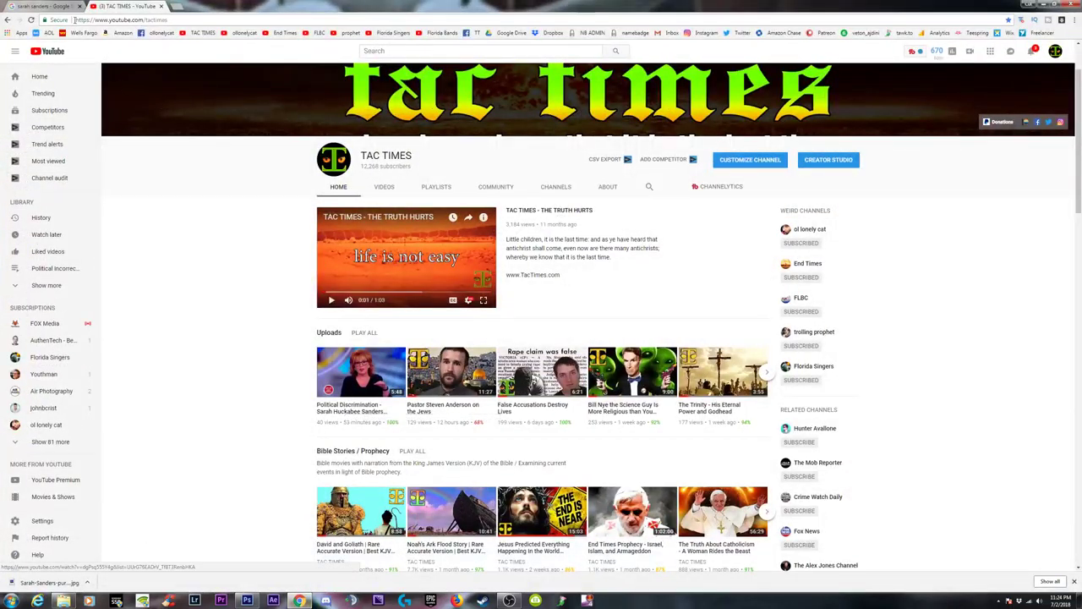
Close the Google tab, open and pause the Sarah Sanders video, and copy its title.
middle_click(47, 6)
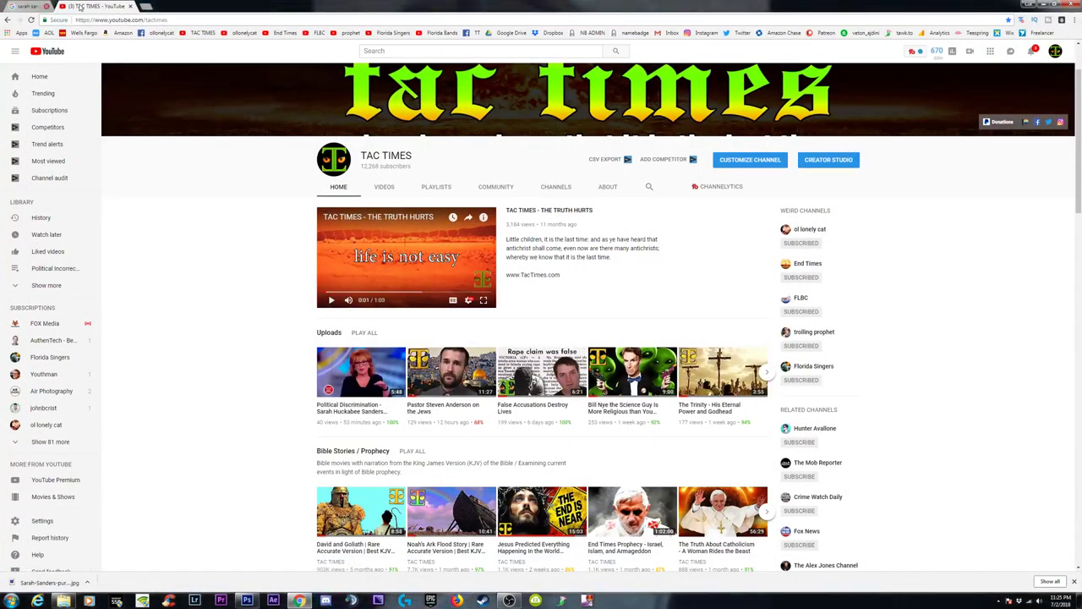
left_click(361, 412)
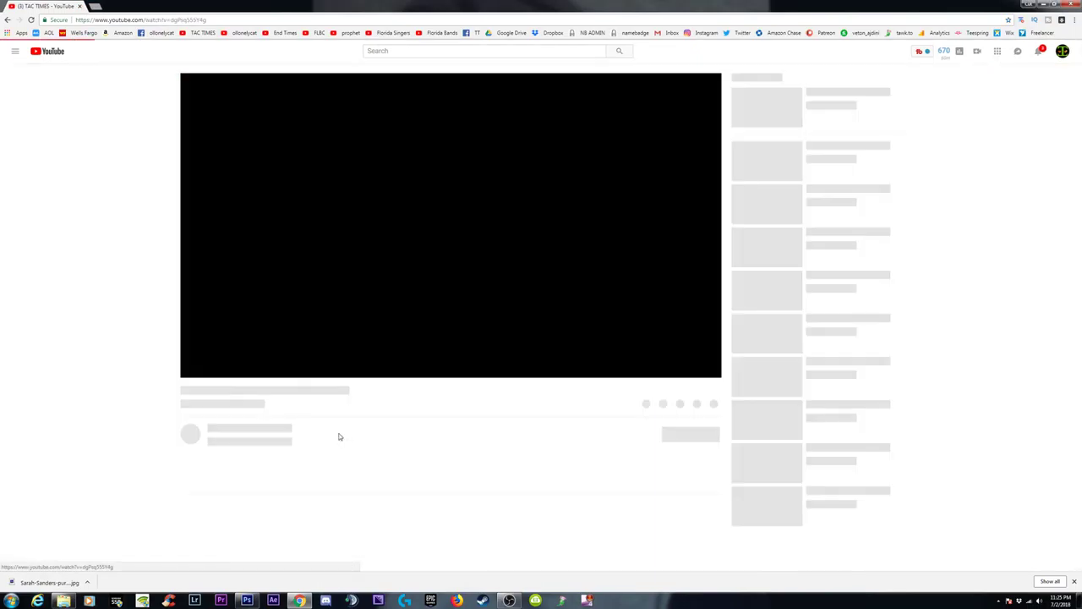
left_click(193, 369)
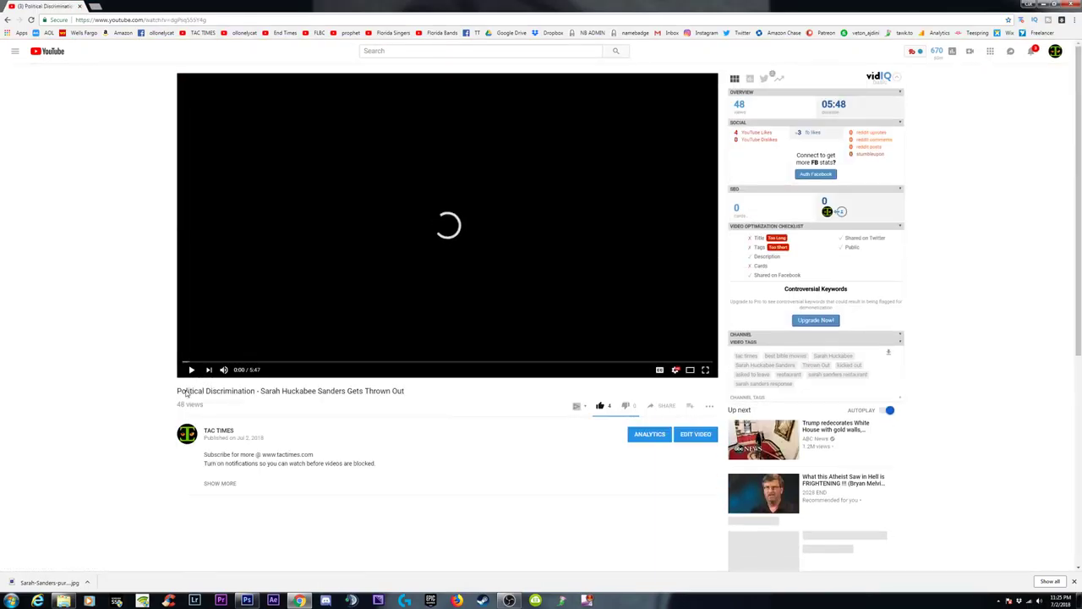
mouse_move(178, 390)
left_mouse_down()
mouse_move(435, 402)
mouse_move(413, 394)
left_mouse_up()
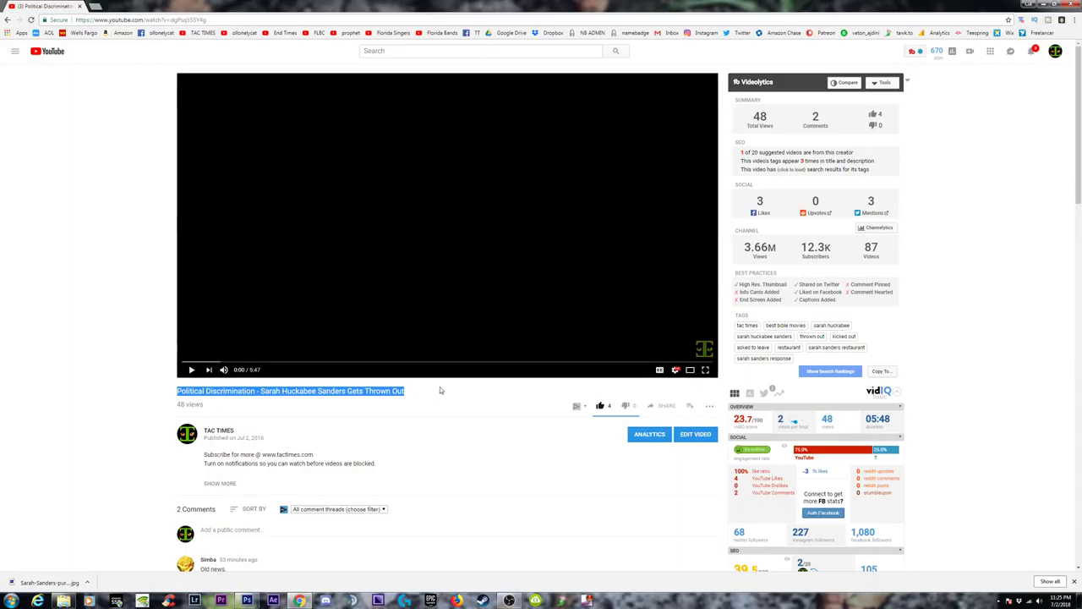
left_click(1043, 8)
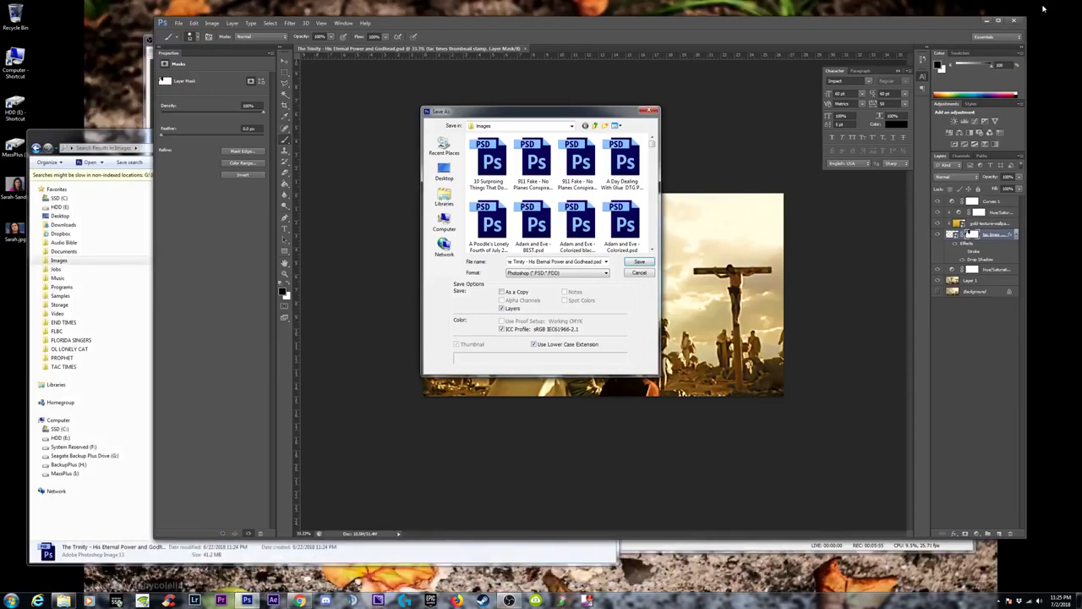
Save as PSD 'Political Discrimination - Sarah Huckabee Sanders Gets Thrown Out' with Maximize Compatibility.
left_click(564, 262)
left_click(566, 275)
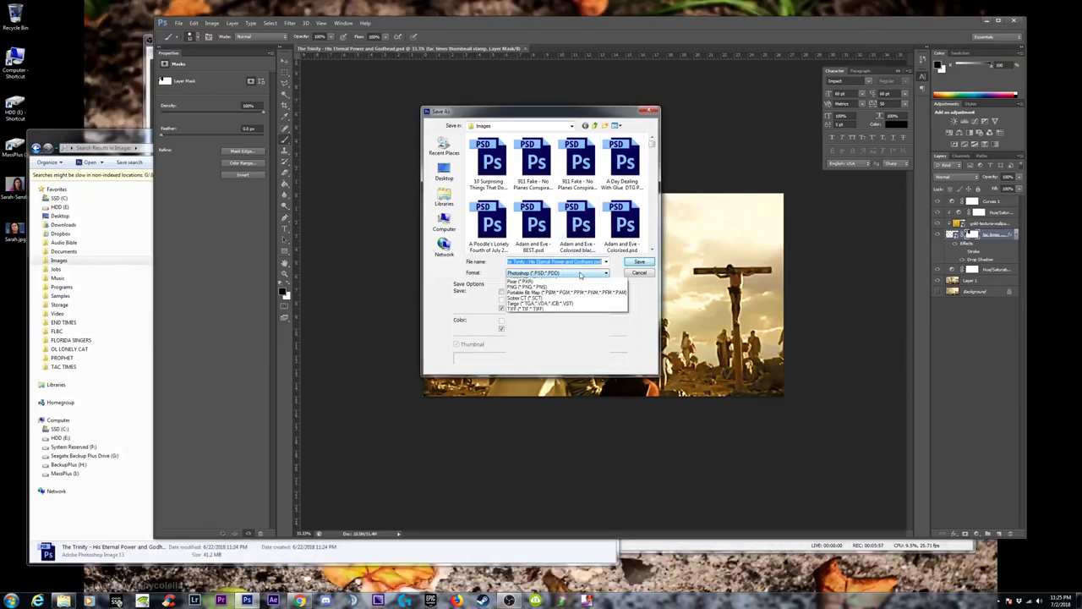
left_click(578, 265)
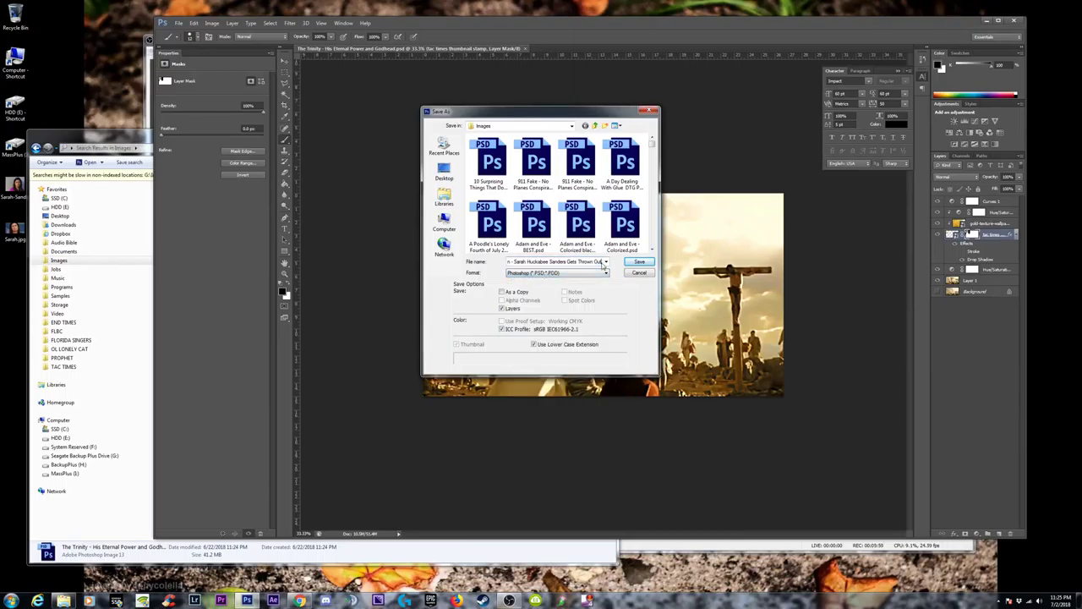
left_click(640, 262)
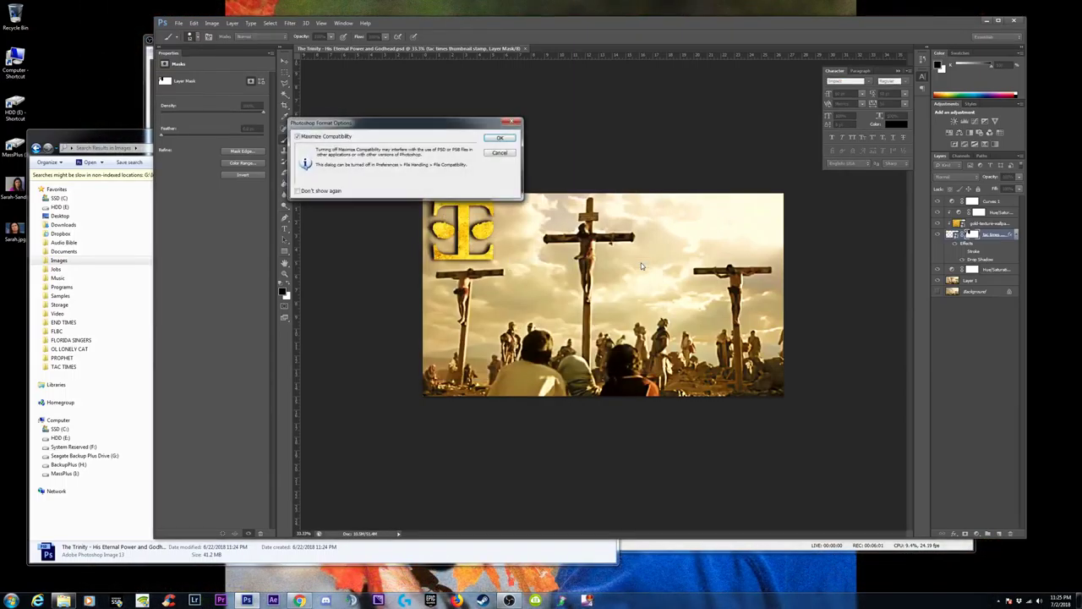
left_click(499, 140)
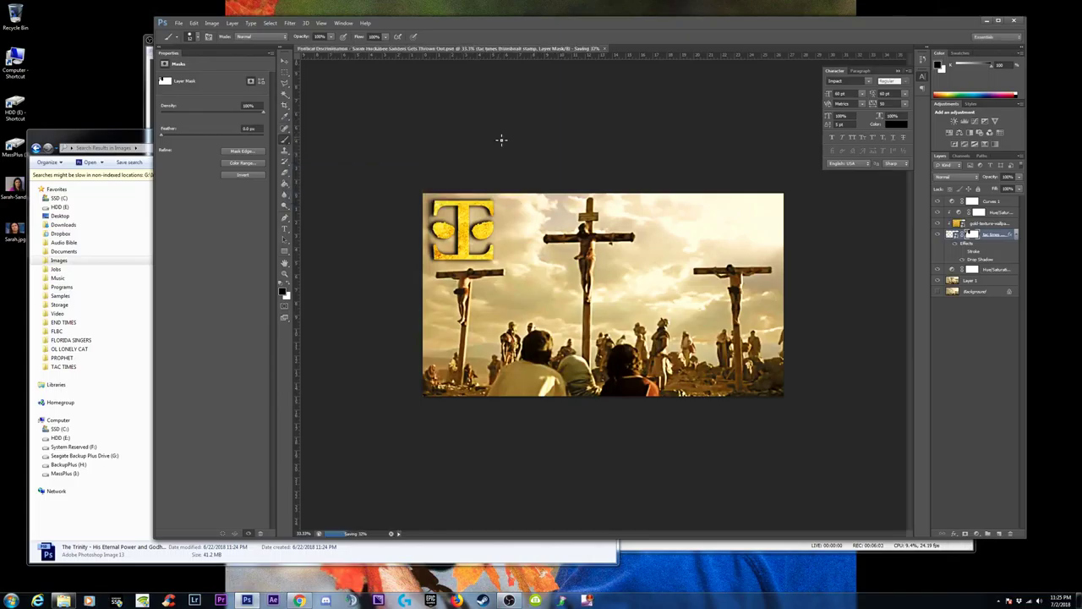
left_click(1000, 21)
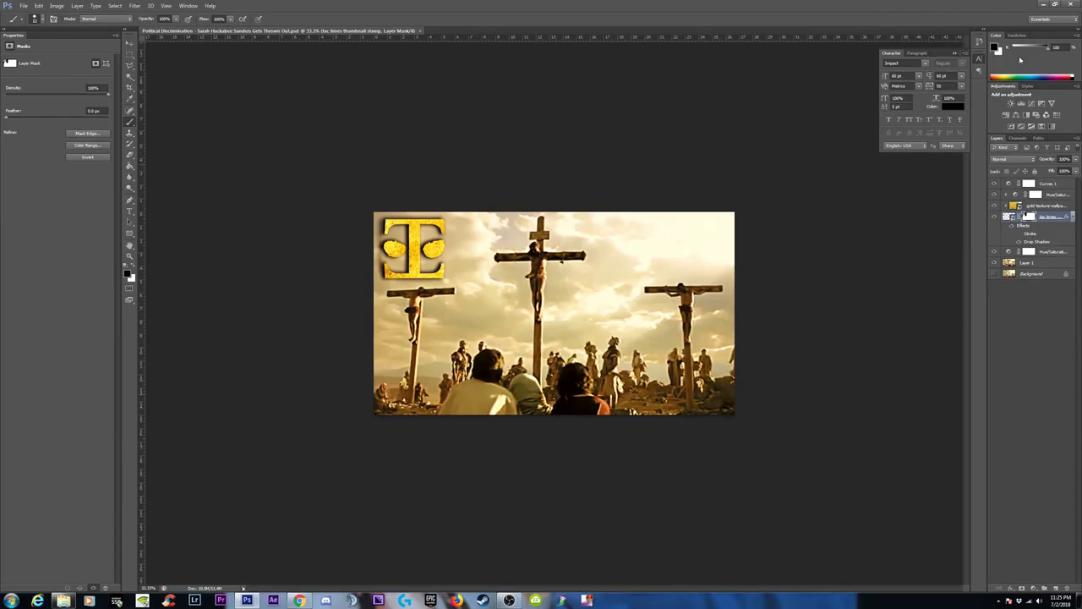
Place the gold texture image, reorder layers, and delete the crucifixion image layer.
key("super+Down")
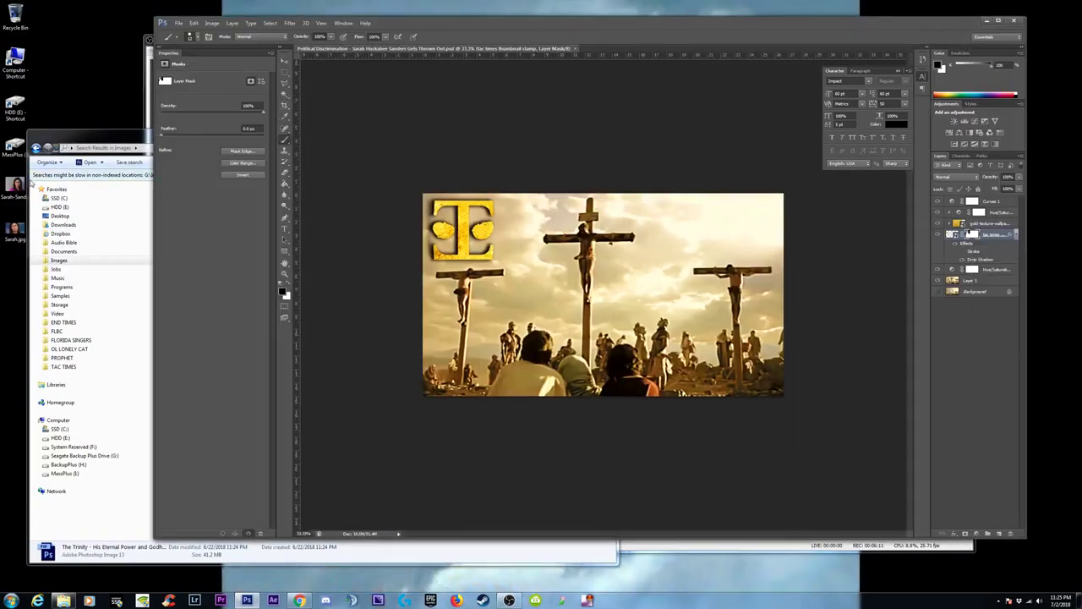
left_click_drag(181, 223, 518, 279)
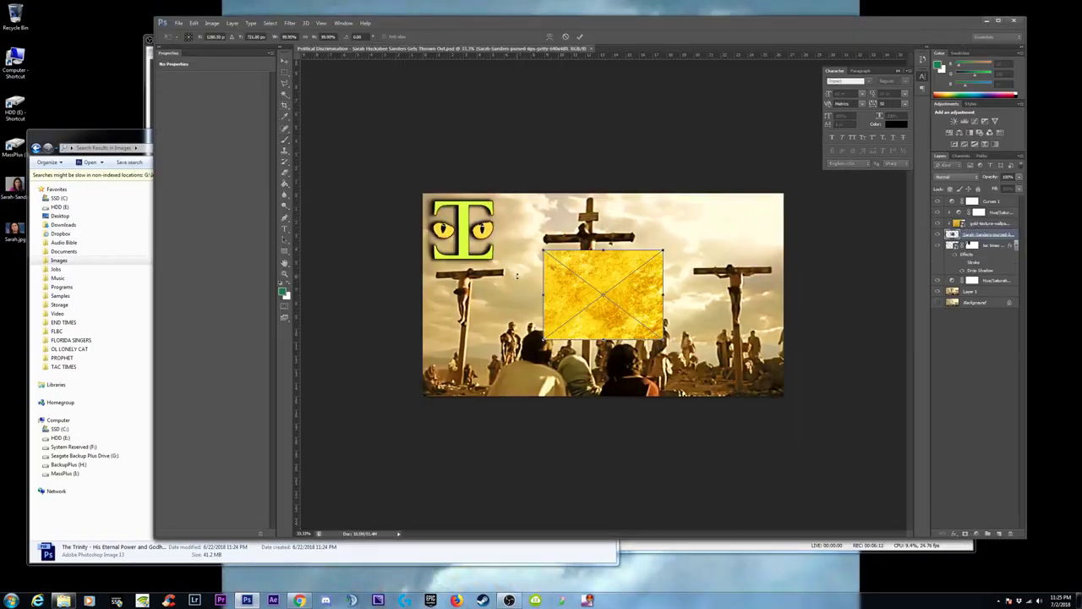
key("Return")
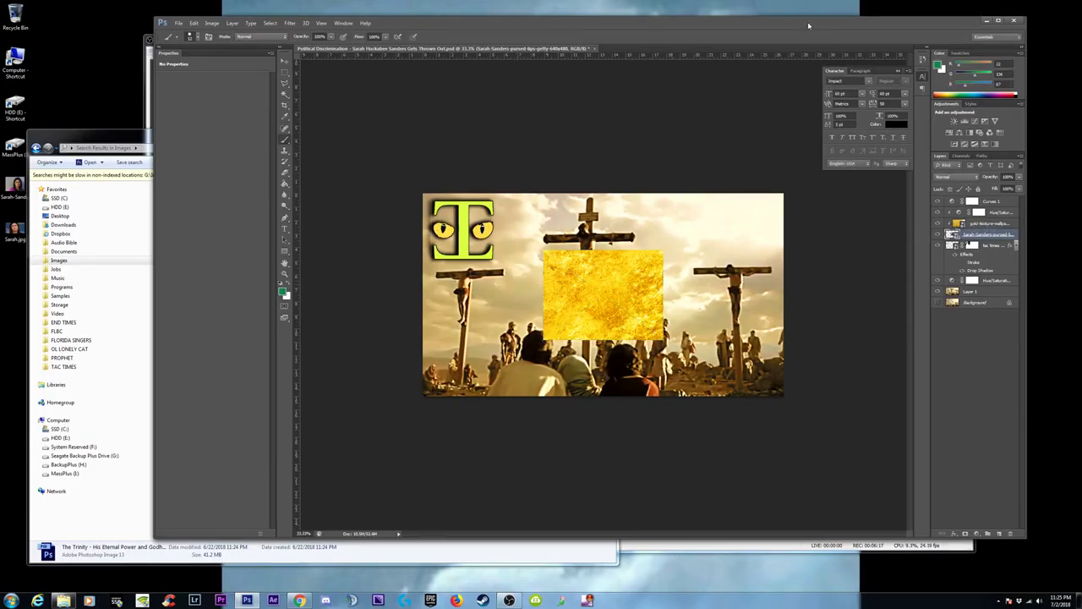
left_click_drag(808, 25, 728, 25)
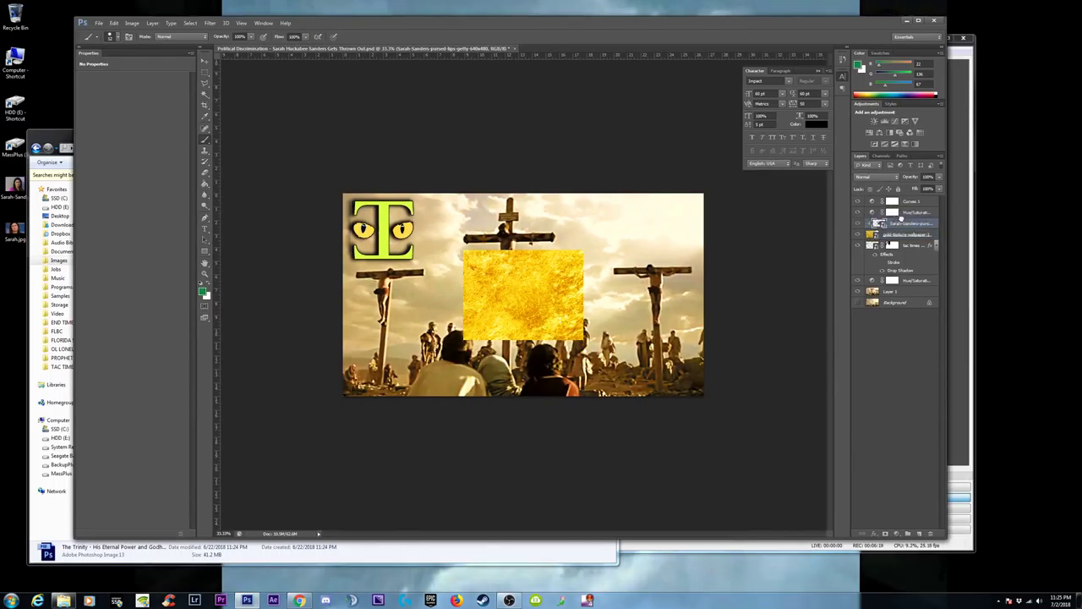
left_click_drag(900, 218, 898, 236)
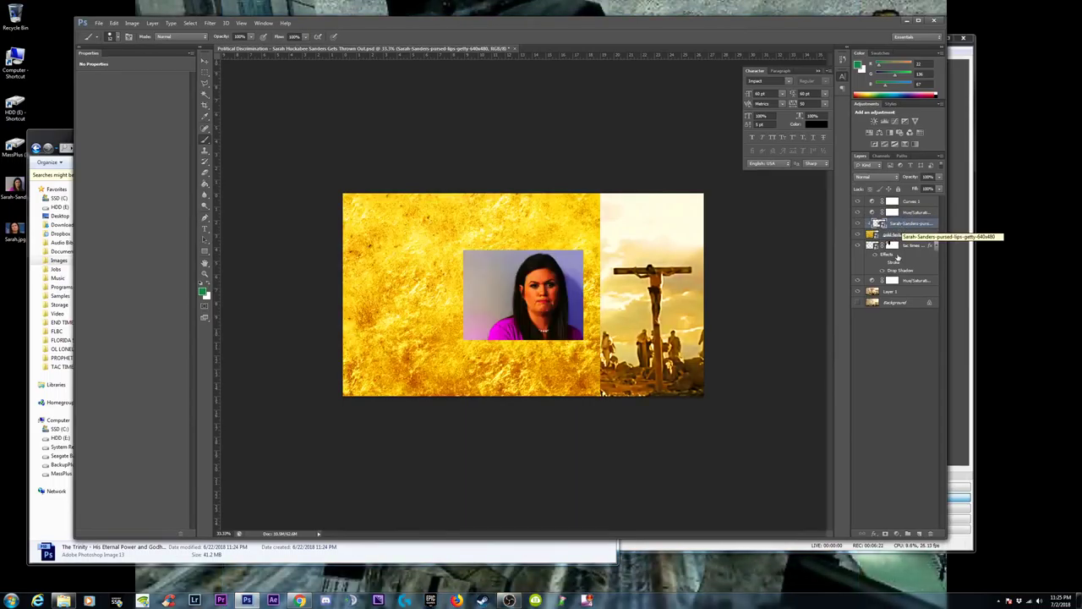
left_click(904, 291)
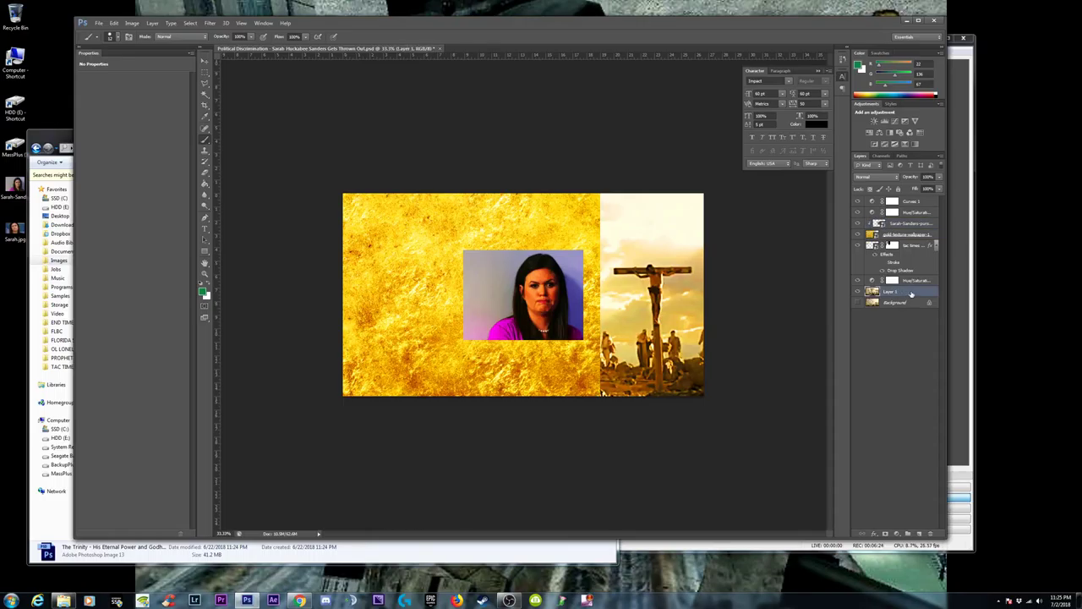
key("Delete")
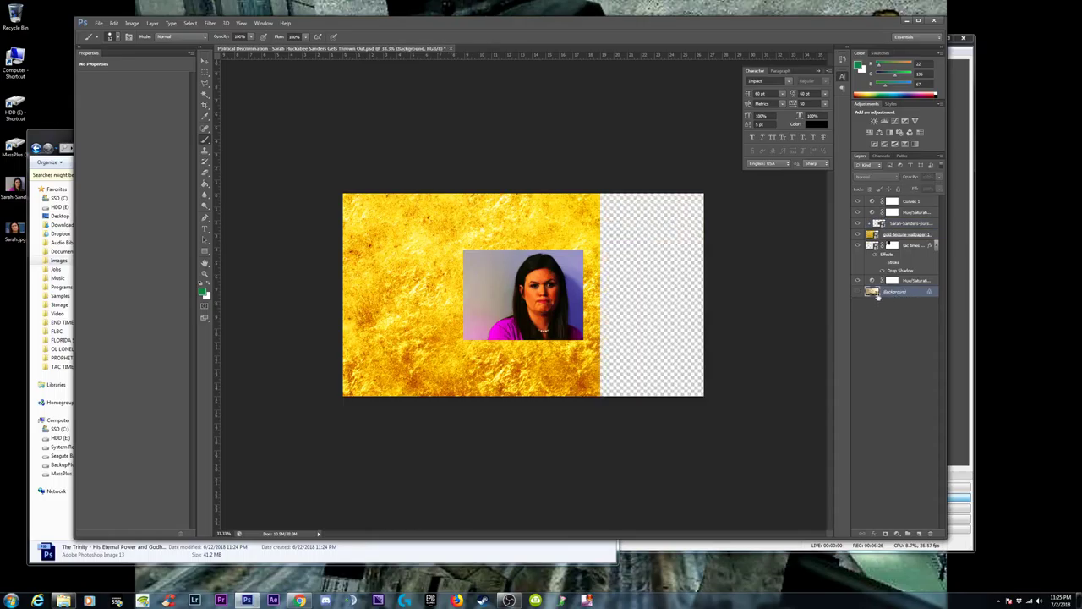
Move Hue/Saturation just above Background and delete the Curves 1 adjustment layer.
left_click_drag(919, 282, 917, 279)
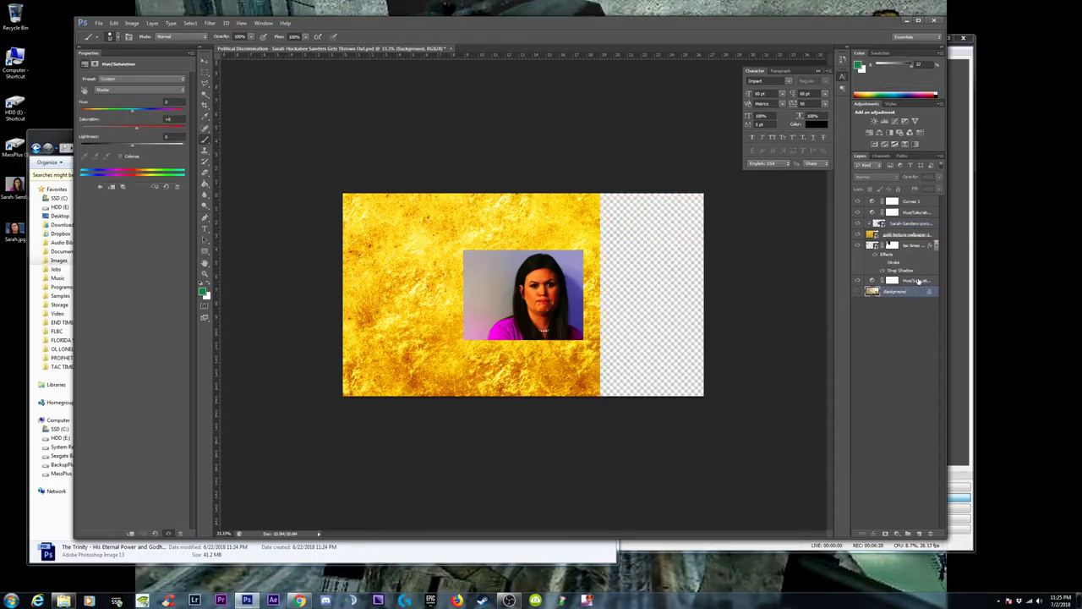
left_click(913, 214)
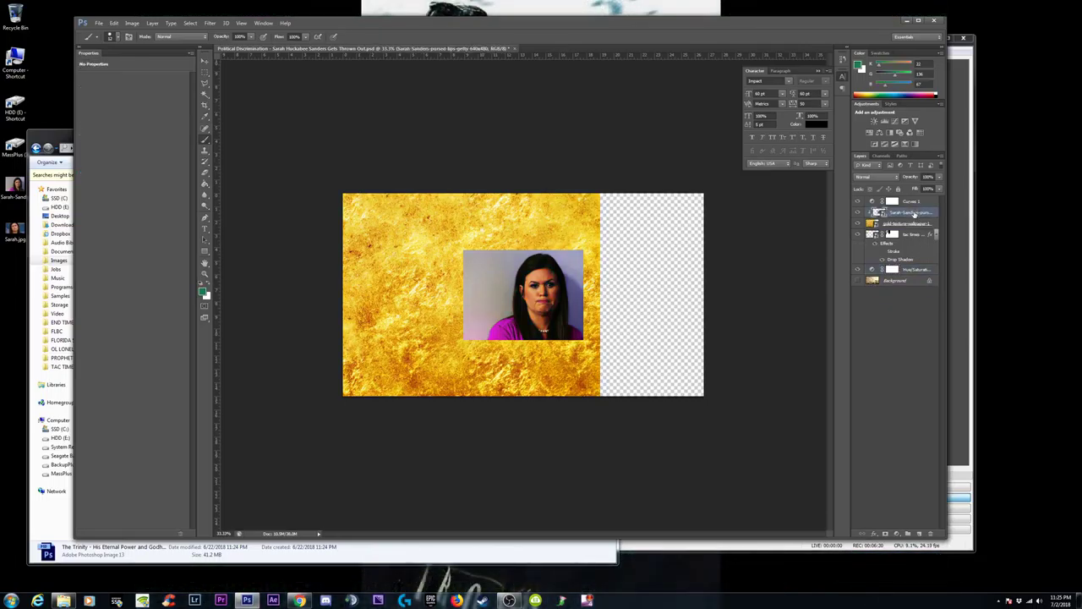
left_click(909, 201)
key("Delete")
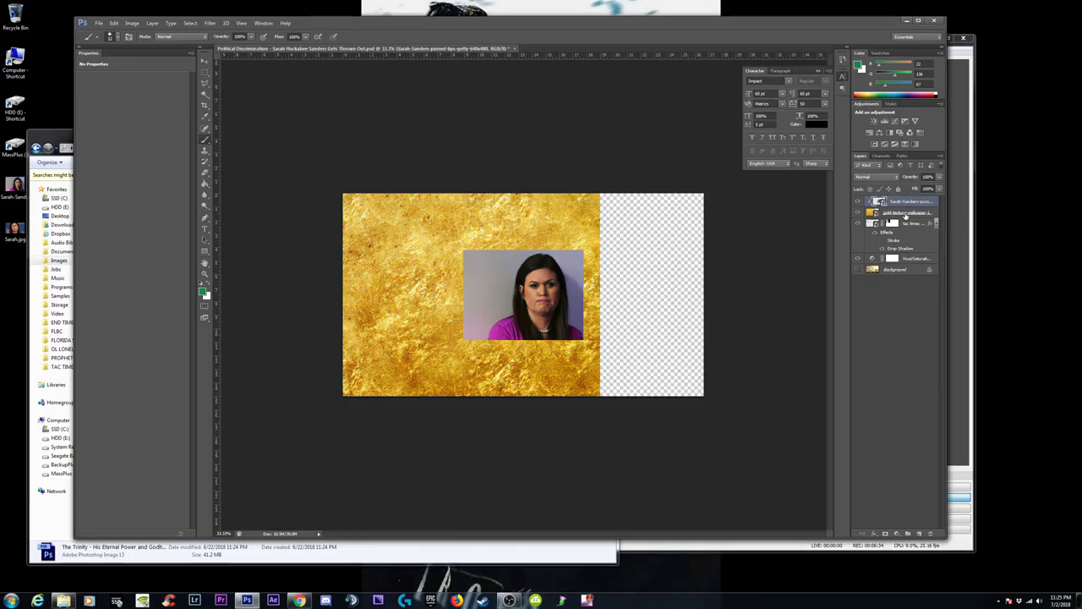
Enlarge the portrait photo layer with Free Transform by dragging a corner.
left_click(905, 213)
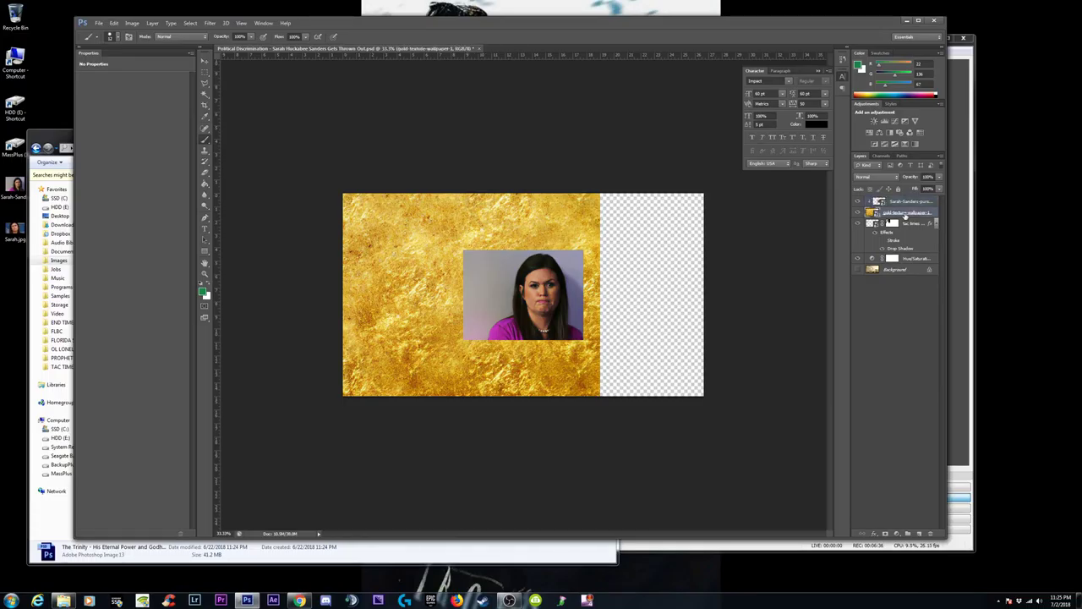
left_click(901, 203)
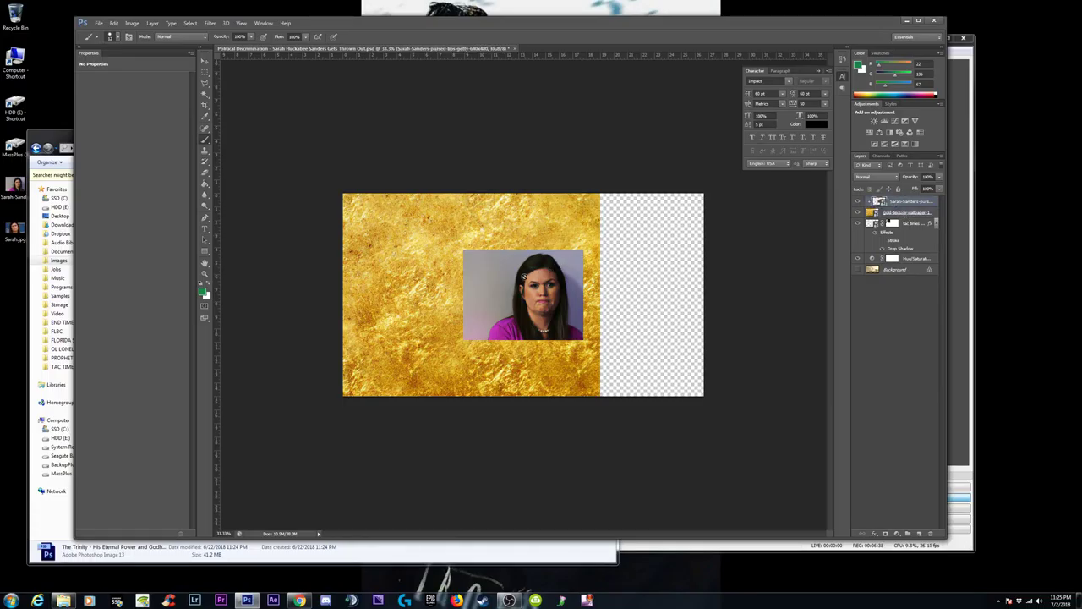
left_click(203, 62)
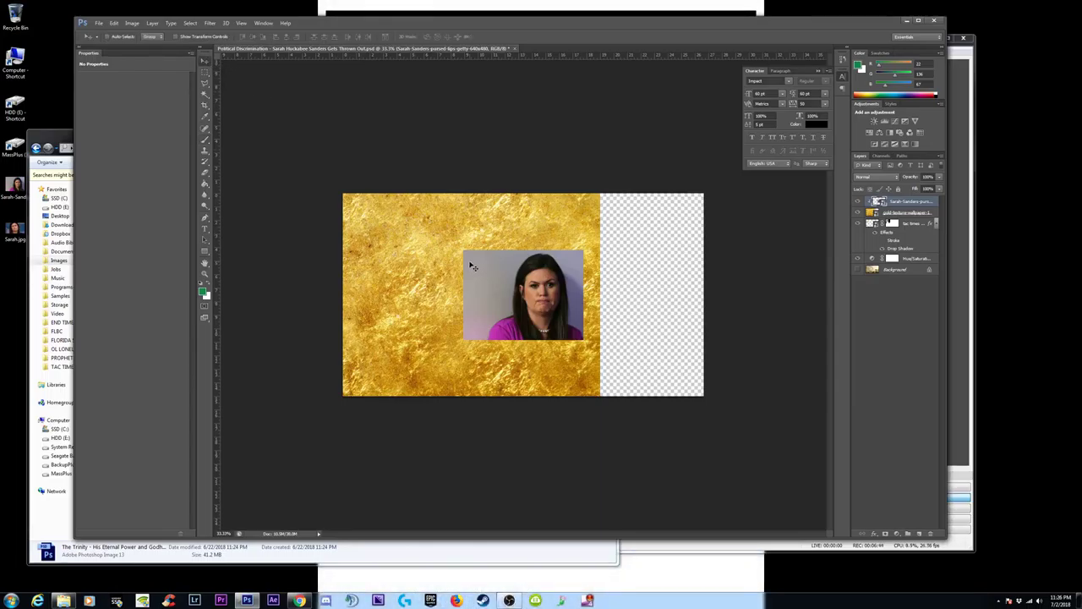
key("ctrl+t")
left_click_drag(582, 339, 663, 397)
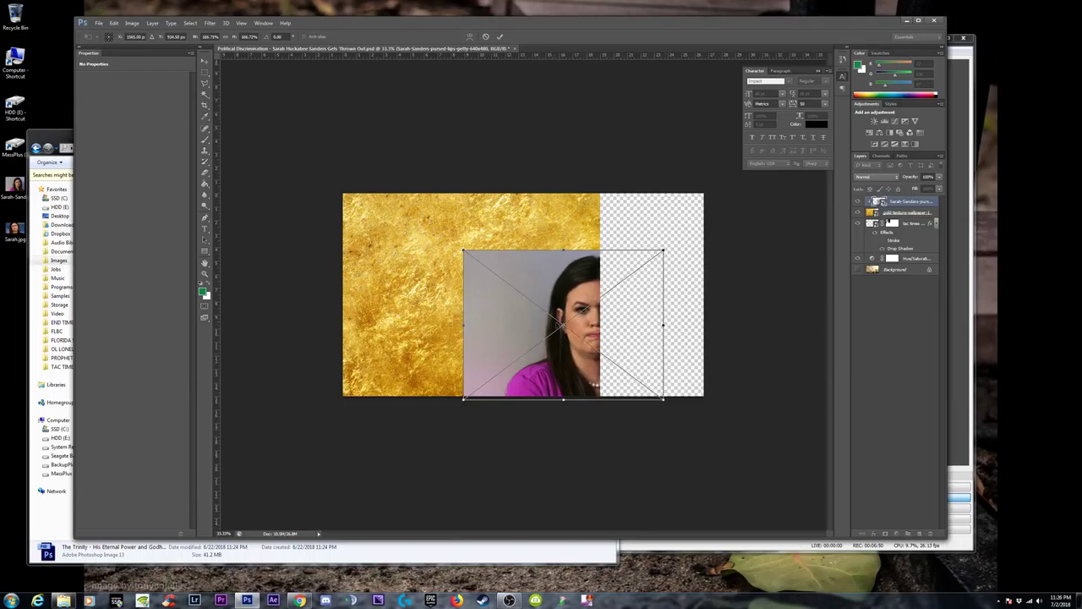
Move the enlarged photo to the canvas's top-left, apply it, and delete the gold texture layer.
left_click_drag(541, 291, 420, 235)
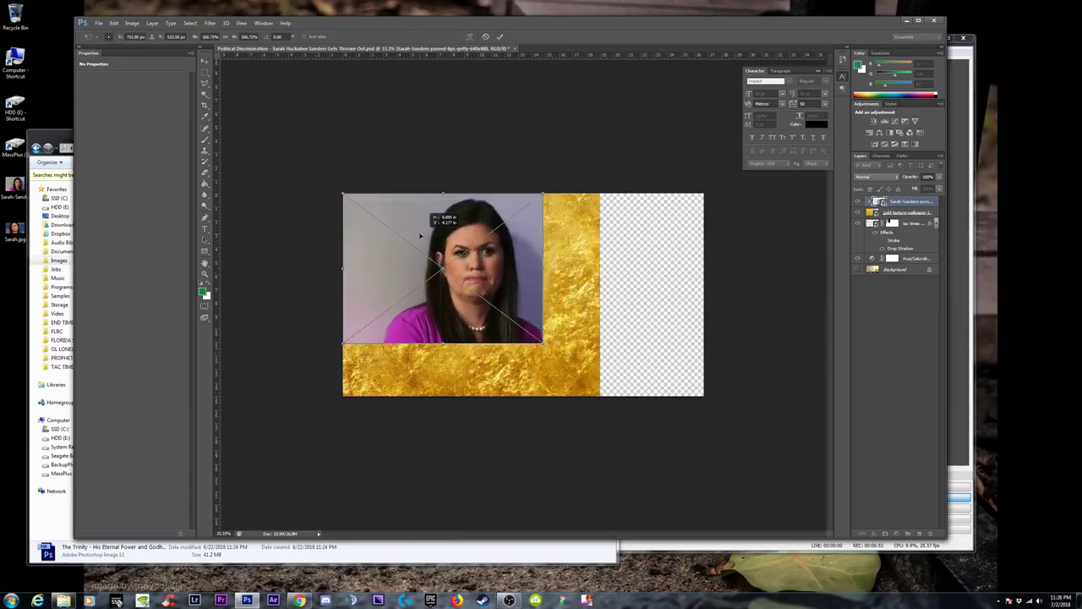
key("Return")
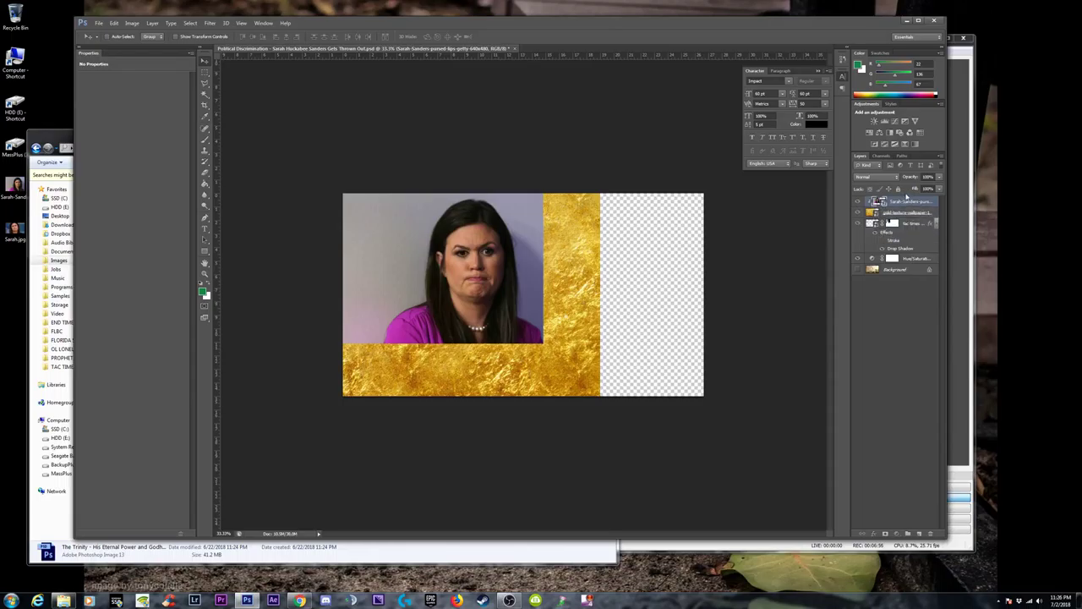
left_click(904, 212)
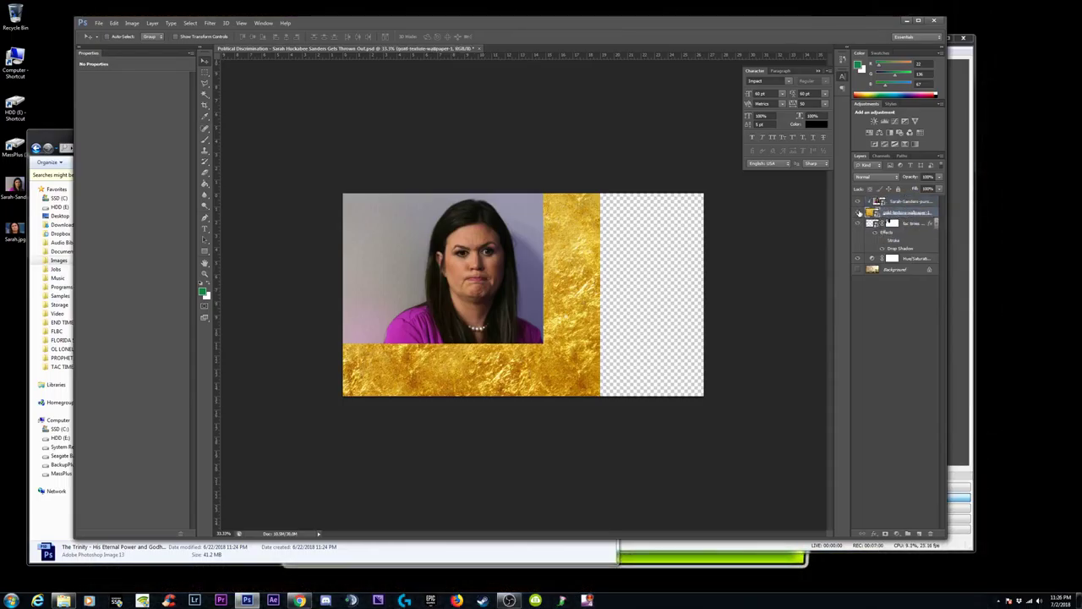
key("Delete")
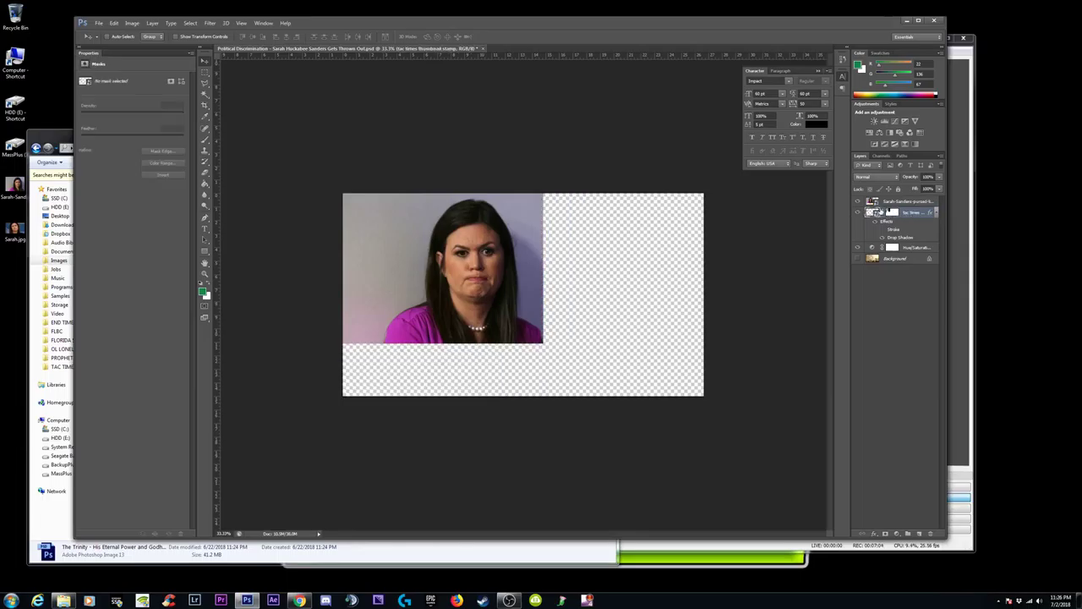
Put the TAC TIMES logo above the photo, then delete the portrait photo layer.
left_click_drag(879, 212, 879, 198)
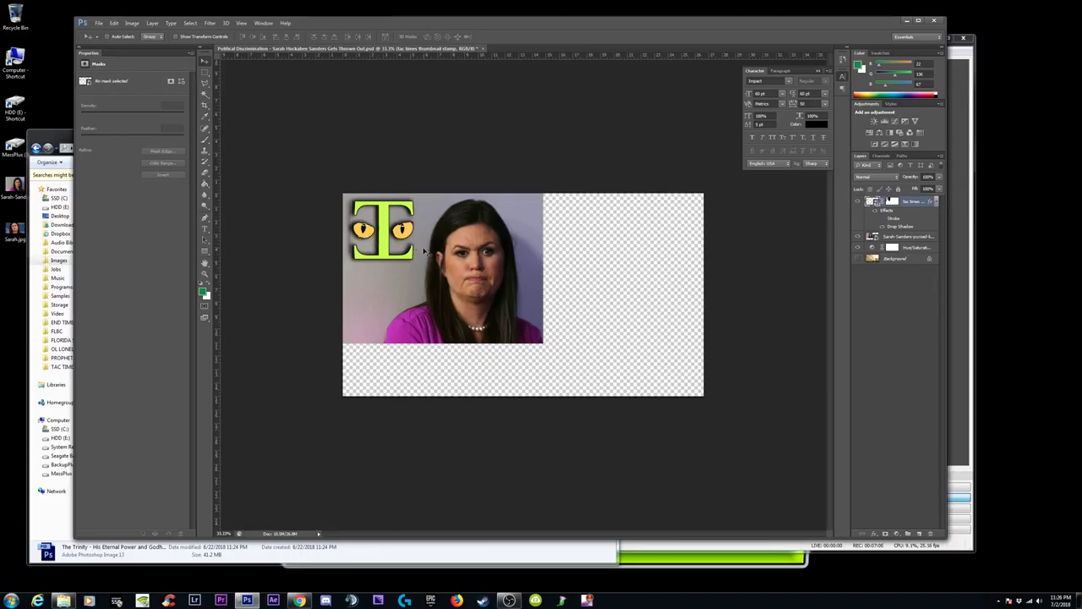
left_click(897, 238)
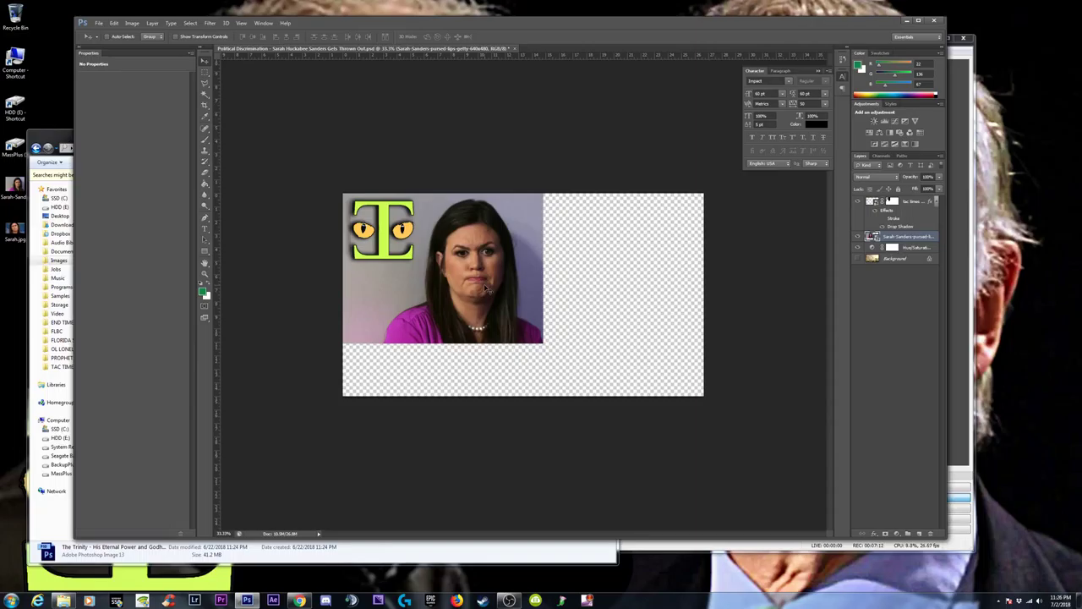
left_click_drag(485, 288, 562, 304)
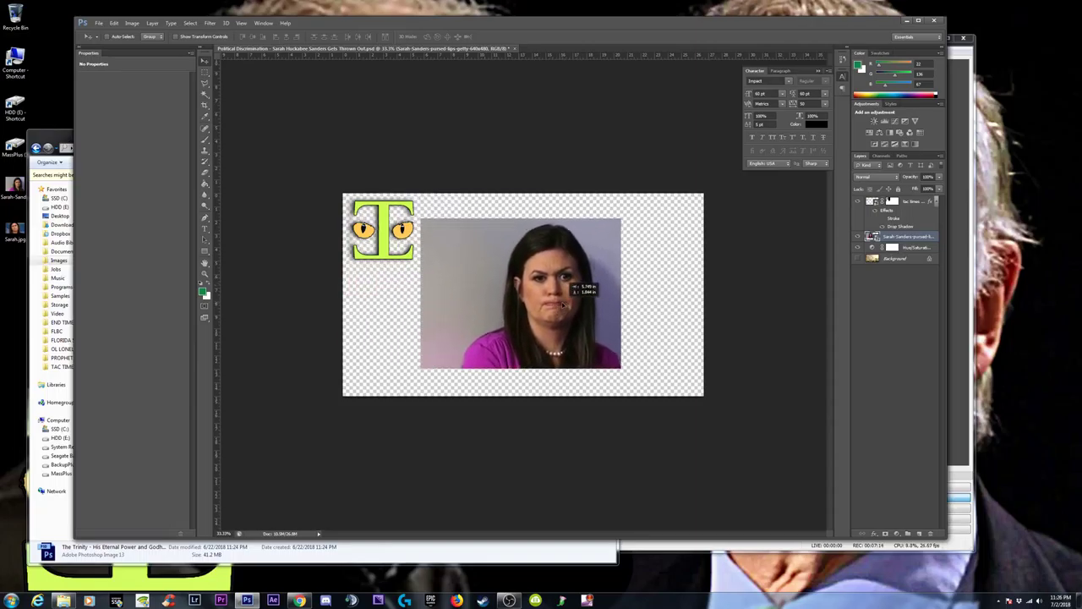
key("Delete")
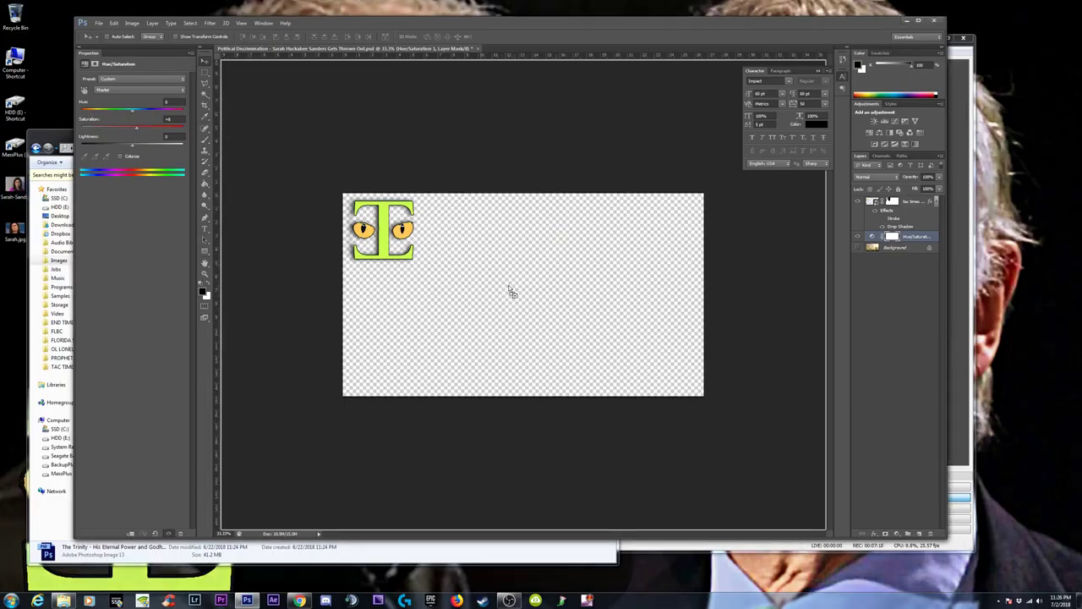
Place the frowning close-up photo from the desktop into the thumbnail document and start enlarging it.
left_click_drag(13, 227, 510, 290)
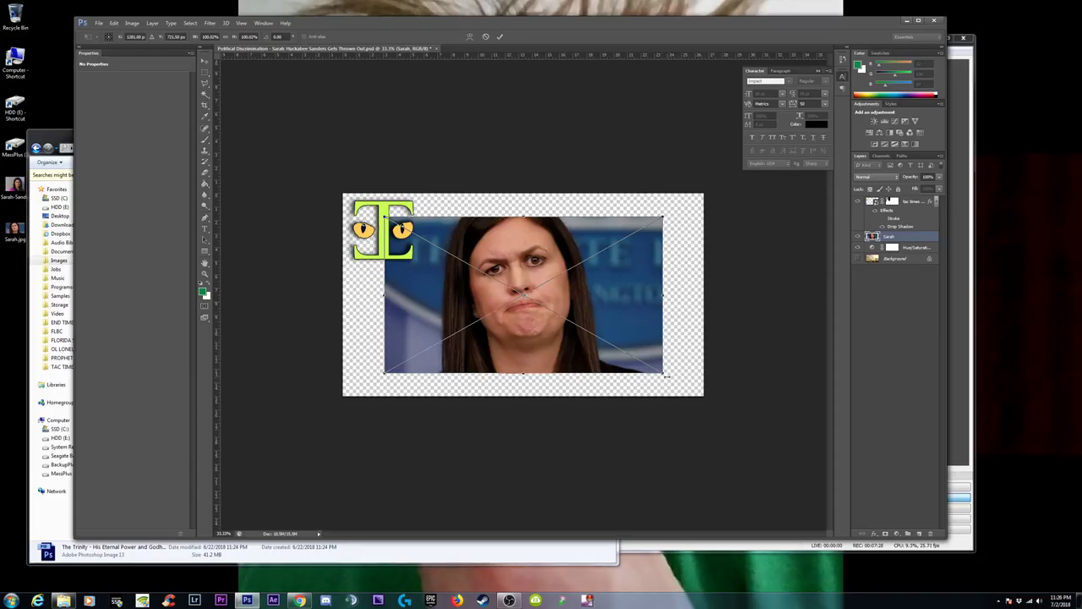
left_click_drag(662, 372, 708, 398)
scroll(418, 239, "up", 1)
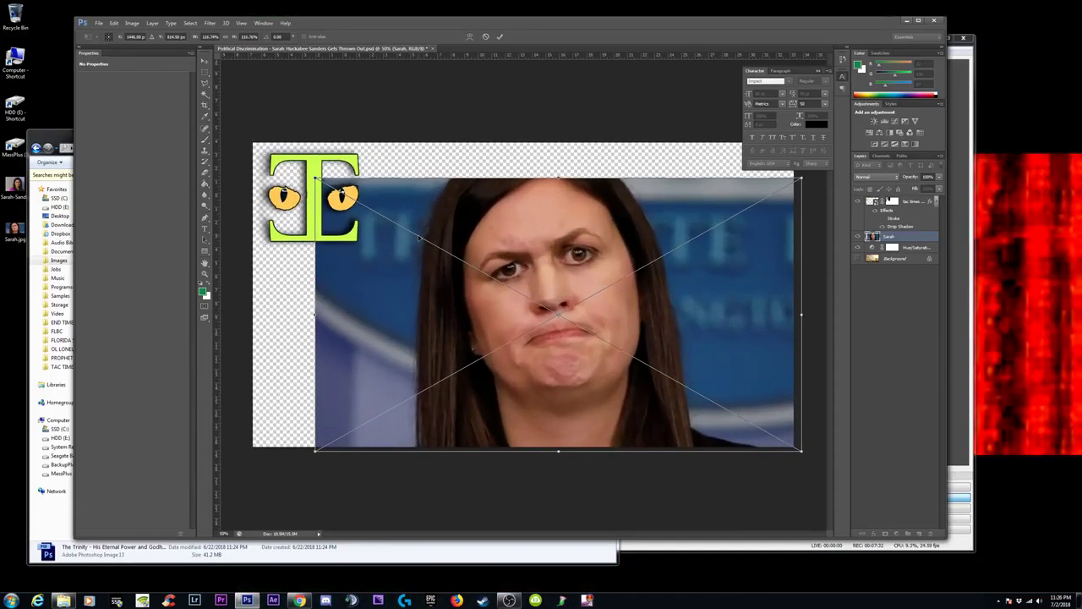
scroll(418, 238, "up", 1)
scroll(418, 239, "down", 2)
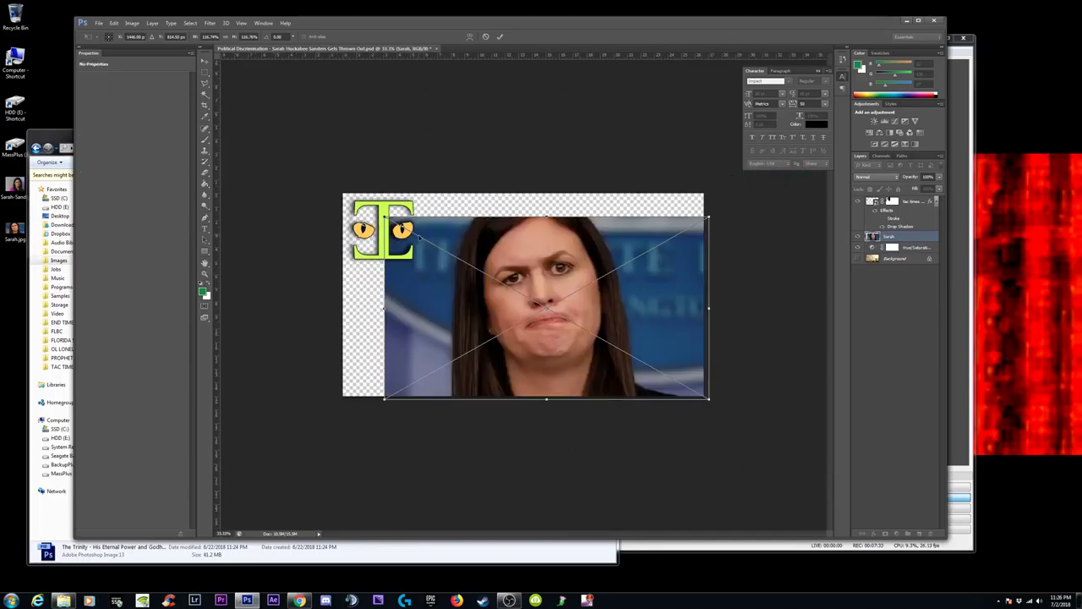
scroll(417, 239, "down", 1)
scroll(418, 239, "down", 1)
scroll(417, 239, "up", 1)
scroll(417, 239, "up", 1)
scroll(419, 239, "up", 1)
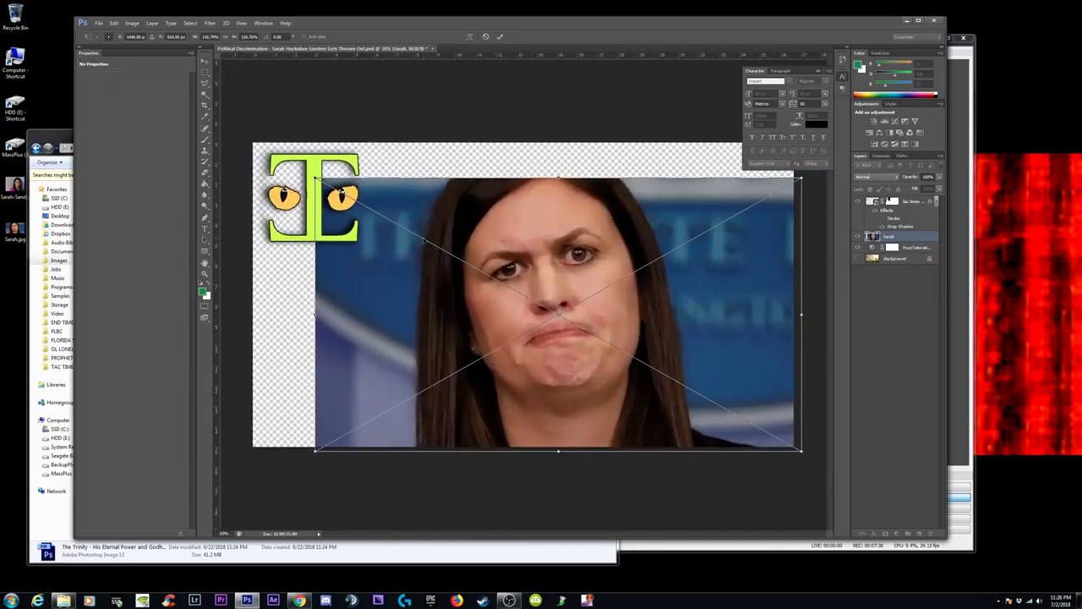
Maximize Photoshop, then scale and position the close-up to cover the whole canvas and commit.
left_click(919, 19)
key("ctrl+plus")
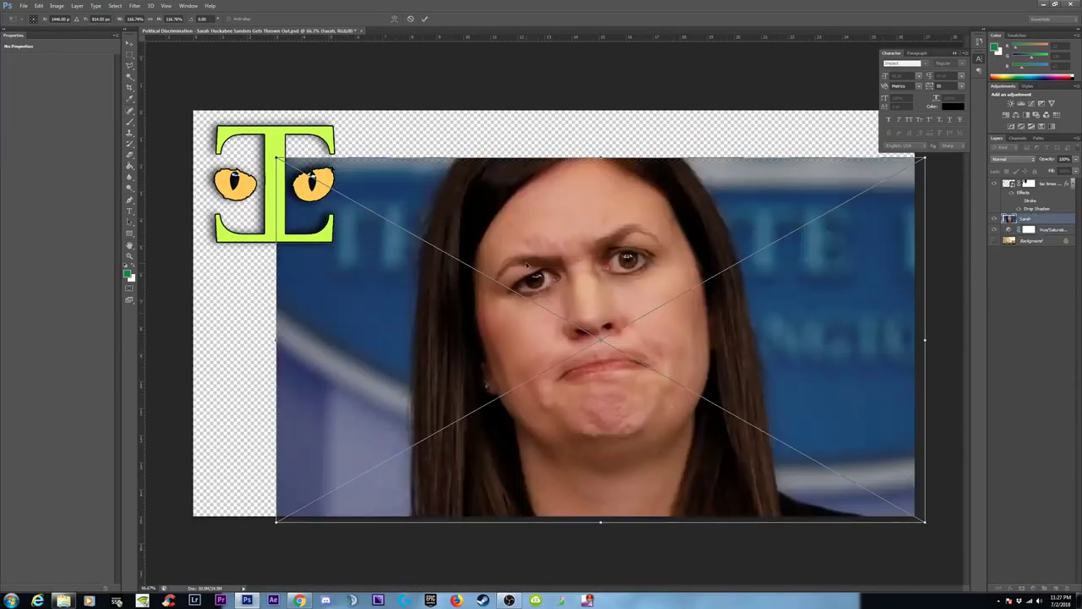
left_click_drag(527, 265, 511, 235)
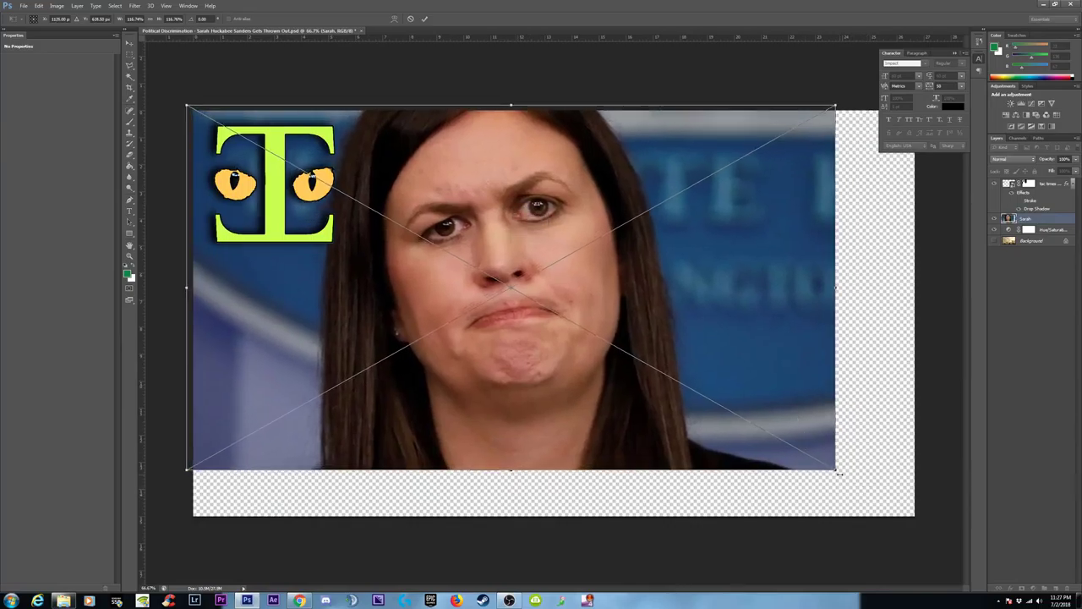
left_click_drag(840, 474, 922, 516)
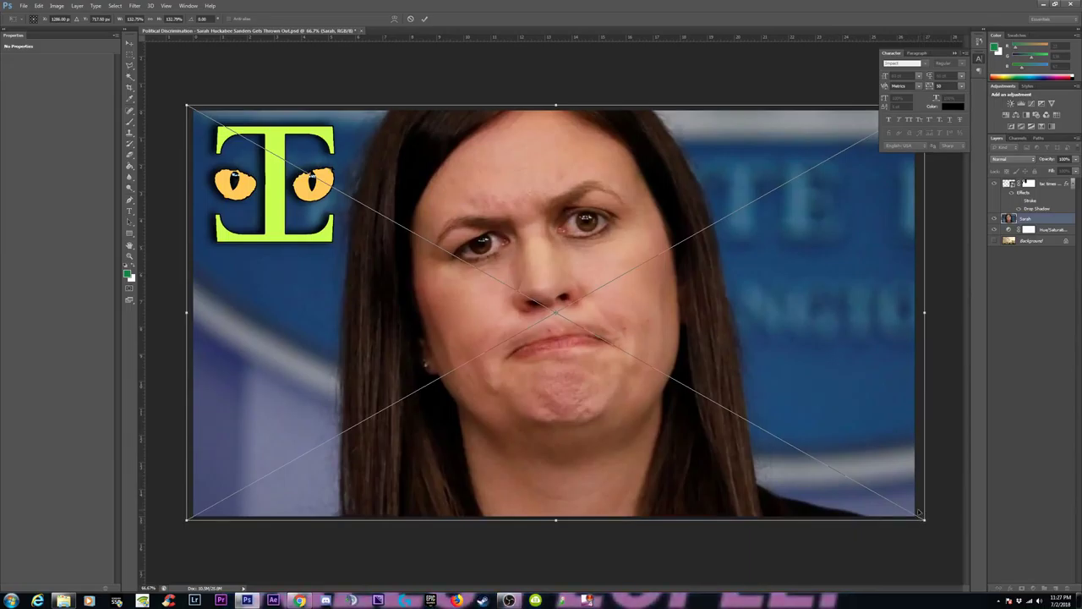
key("Return")
key("ctrl+minus")
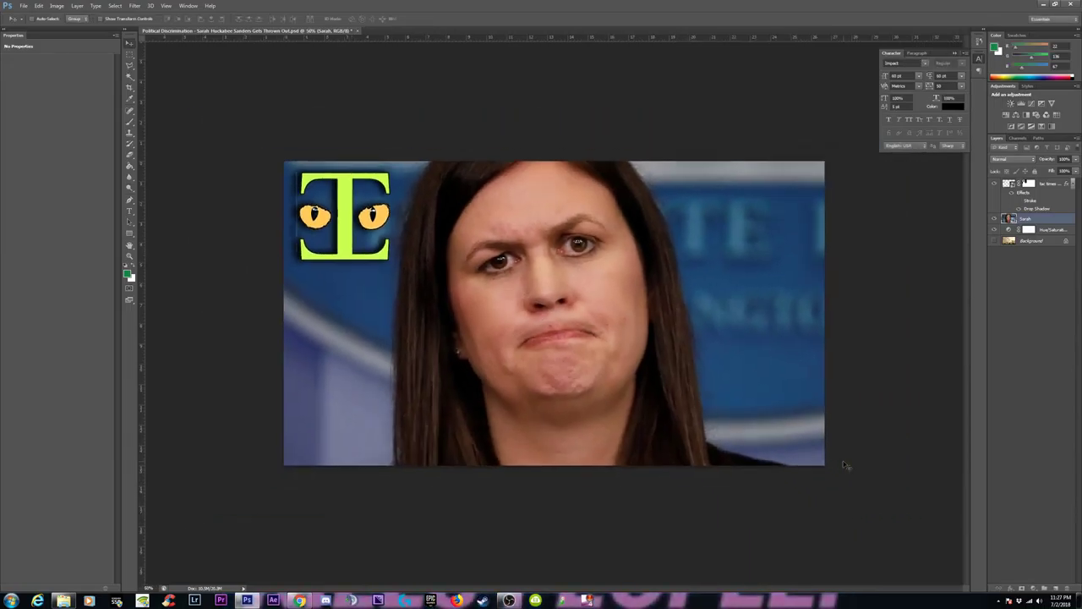
Select the TAC TIMES logo layer while adjusting the zoom on the thumbnail.
key("ctrl+minus")
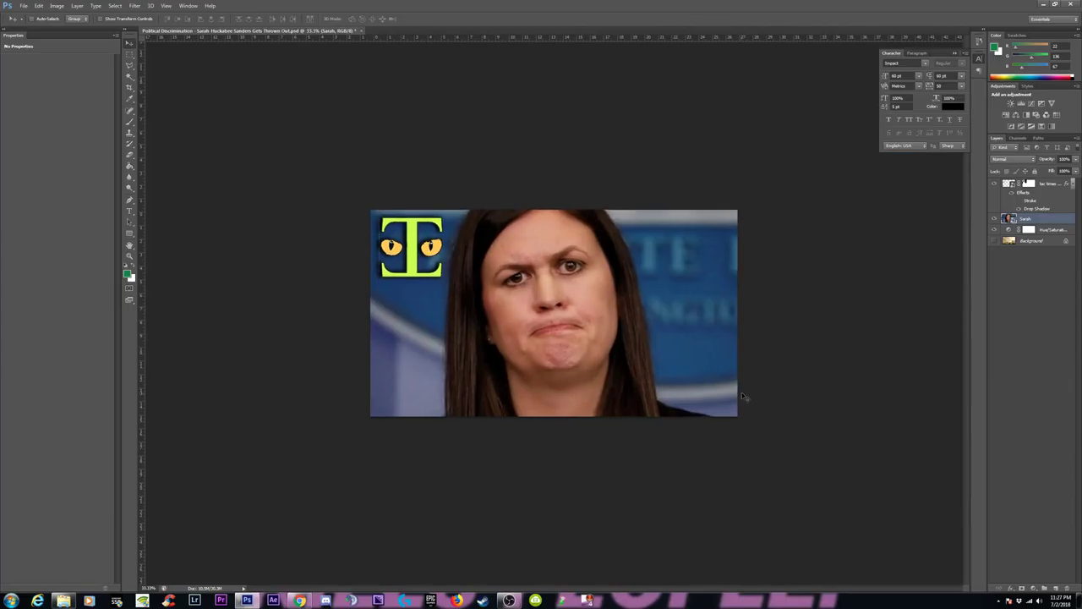
key("ctrl+plus")
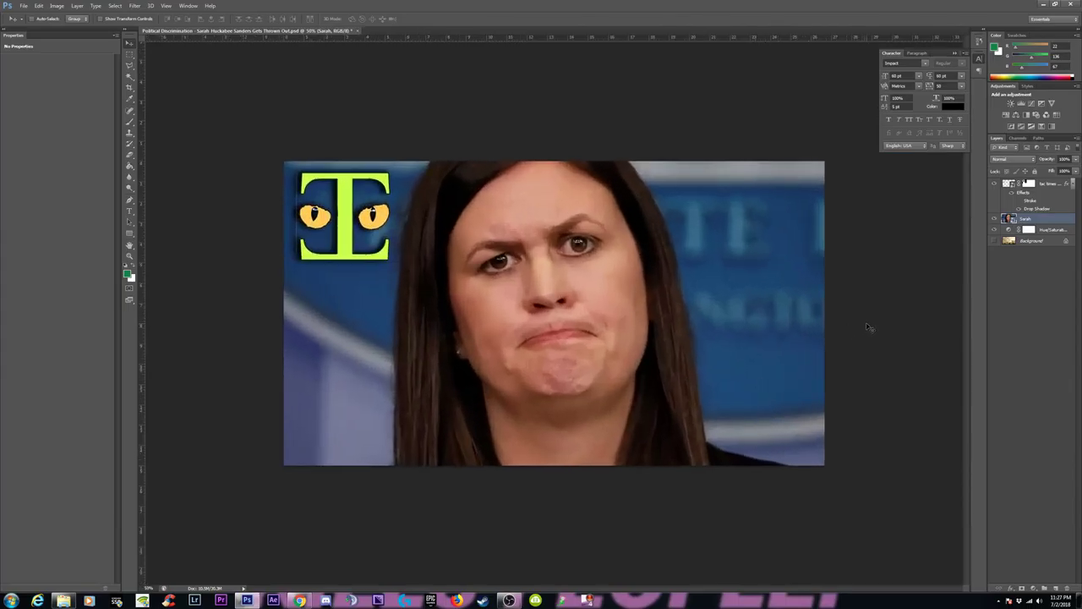
left_click(1048, 182)
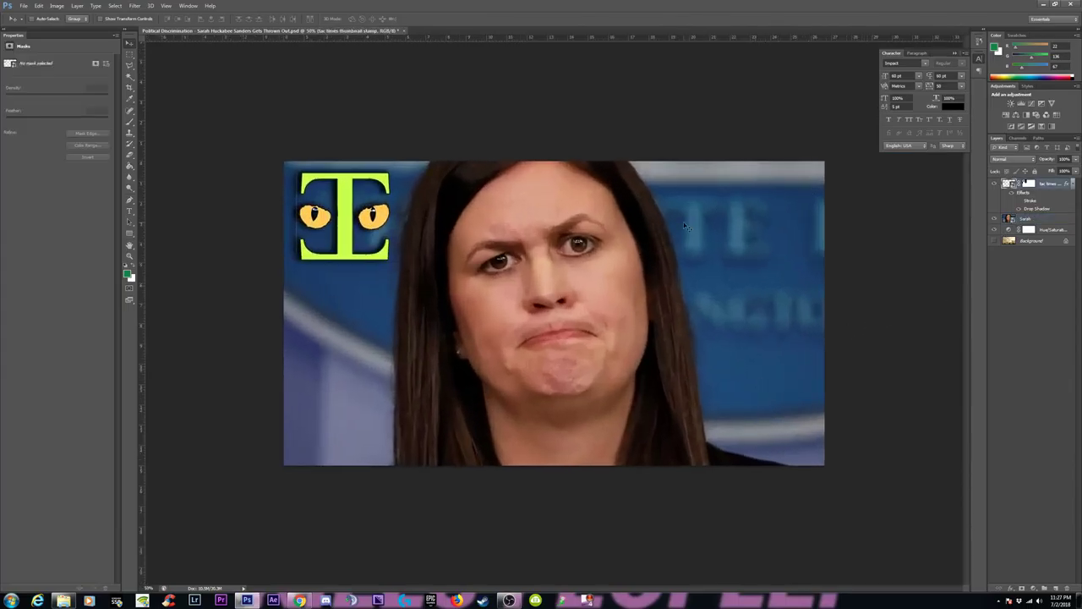
key("ctrl+plus")
key("ctrl+minus")
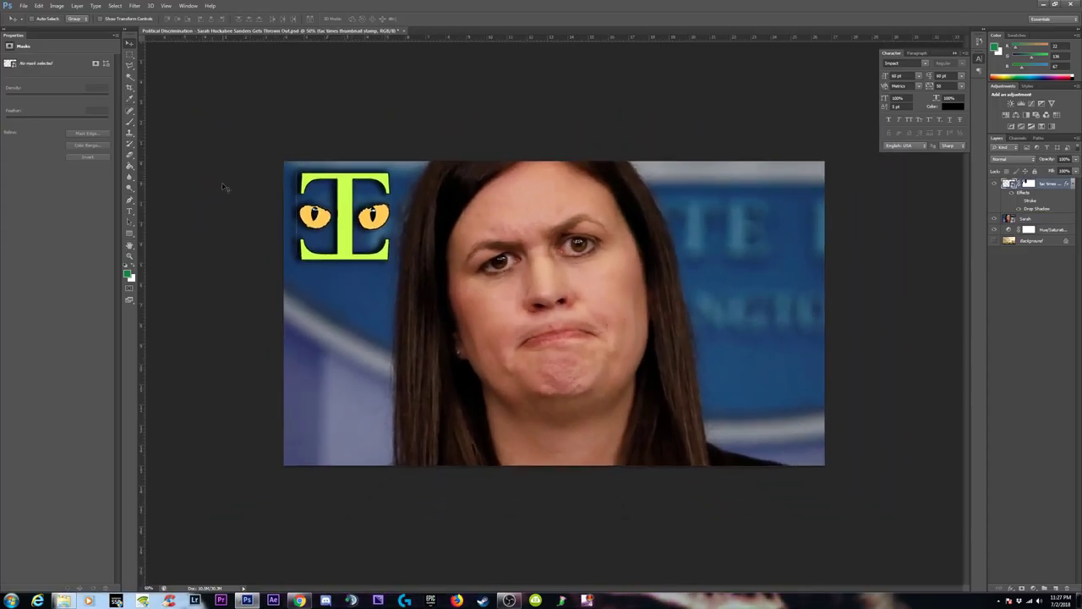
key("ctrl+minus")
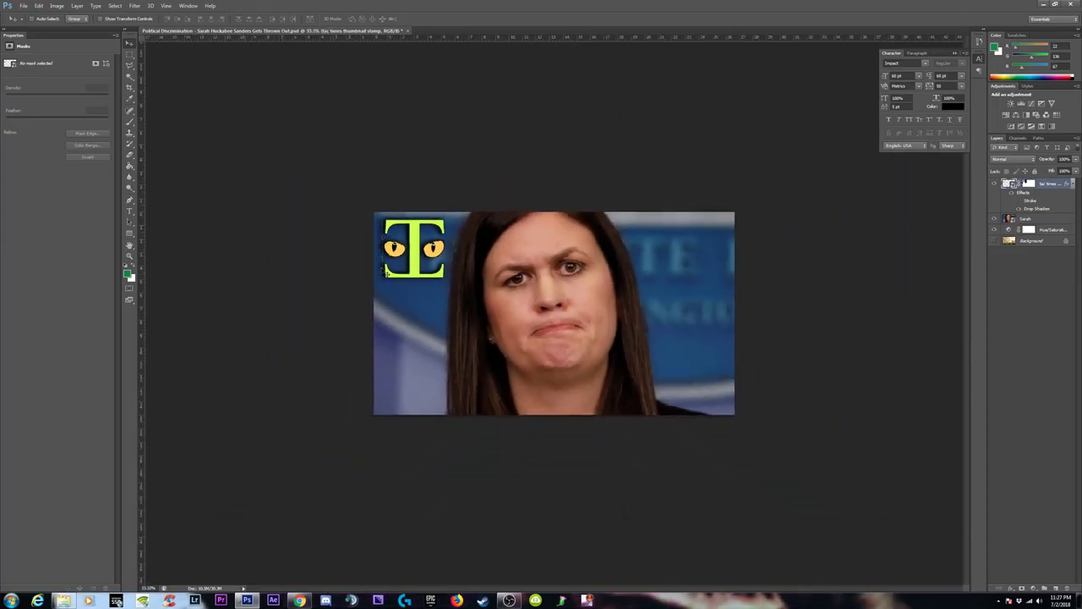
key("ctrl+minus")
key("ctrl+plus")
key("ctrl+plus")
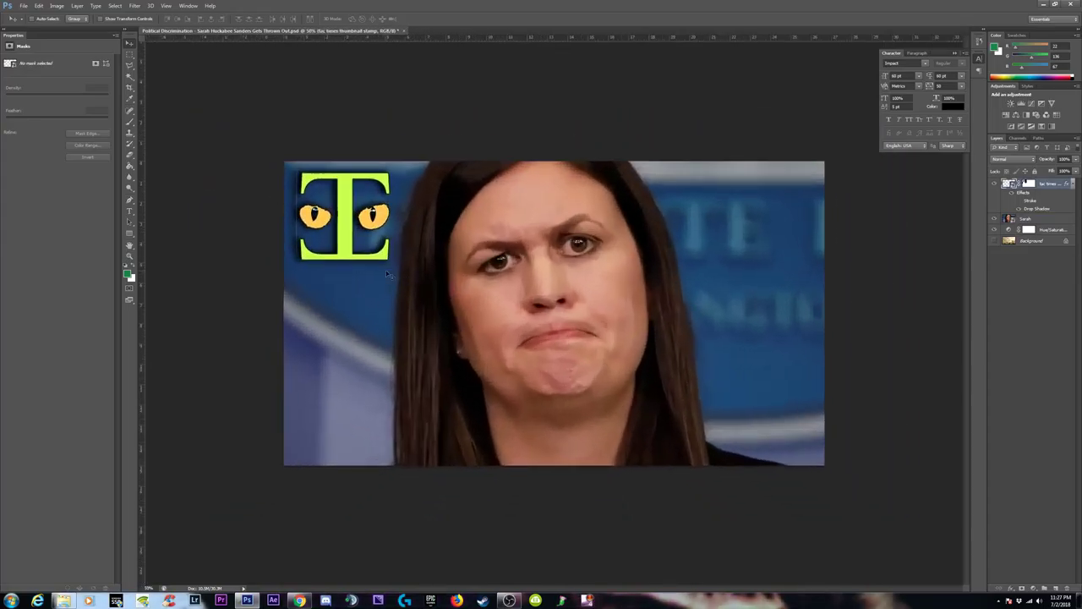
key("ctrl+plus")
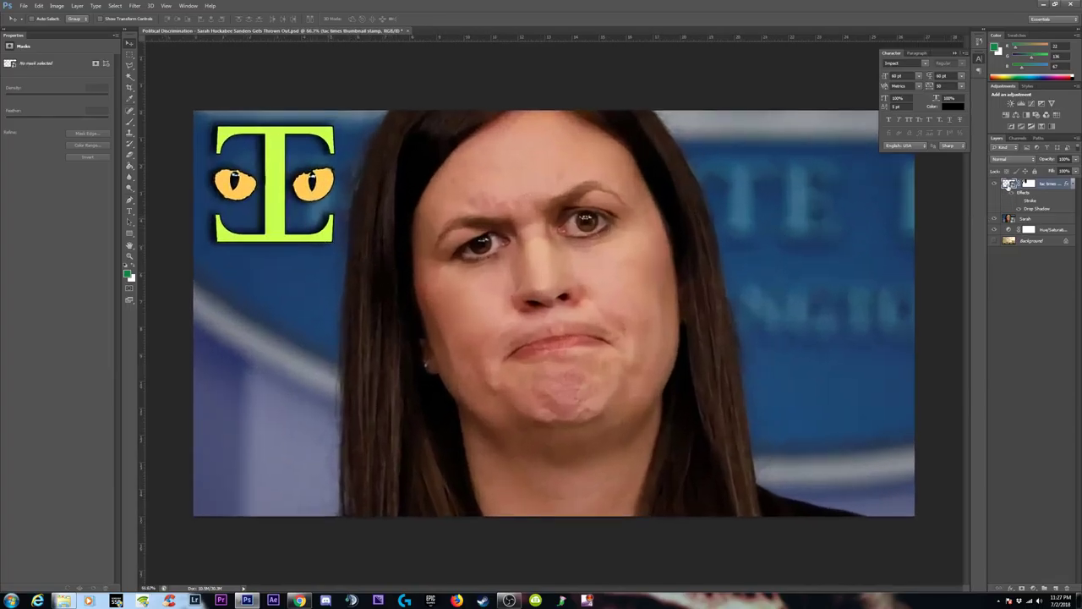
Add a Drop Shadow layer effect to the logo, accepting its settings.
left_click(1021, 587)
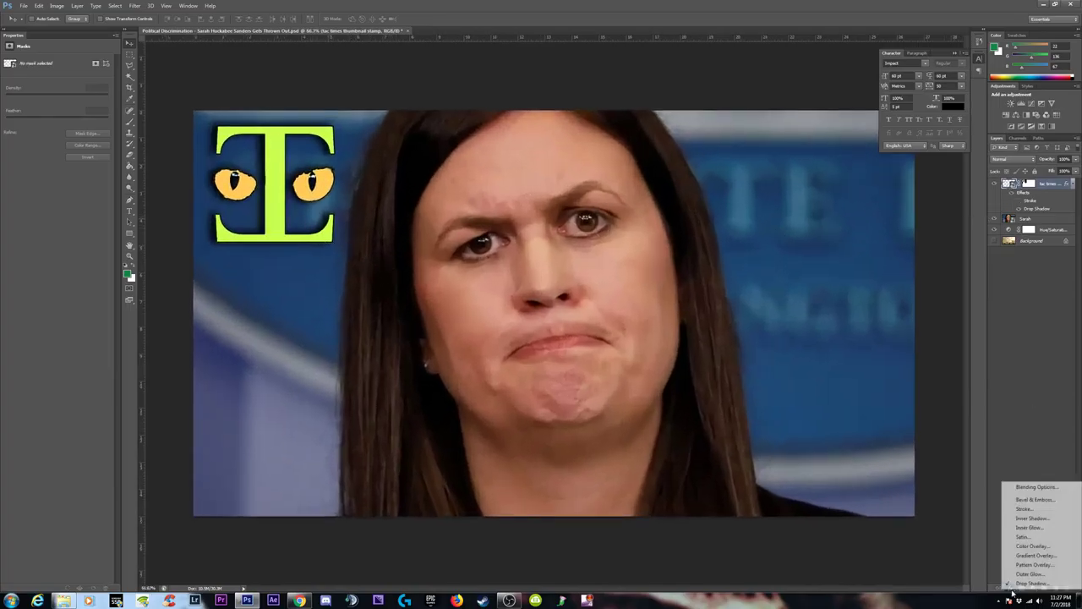
left_click(1028, 584)
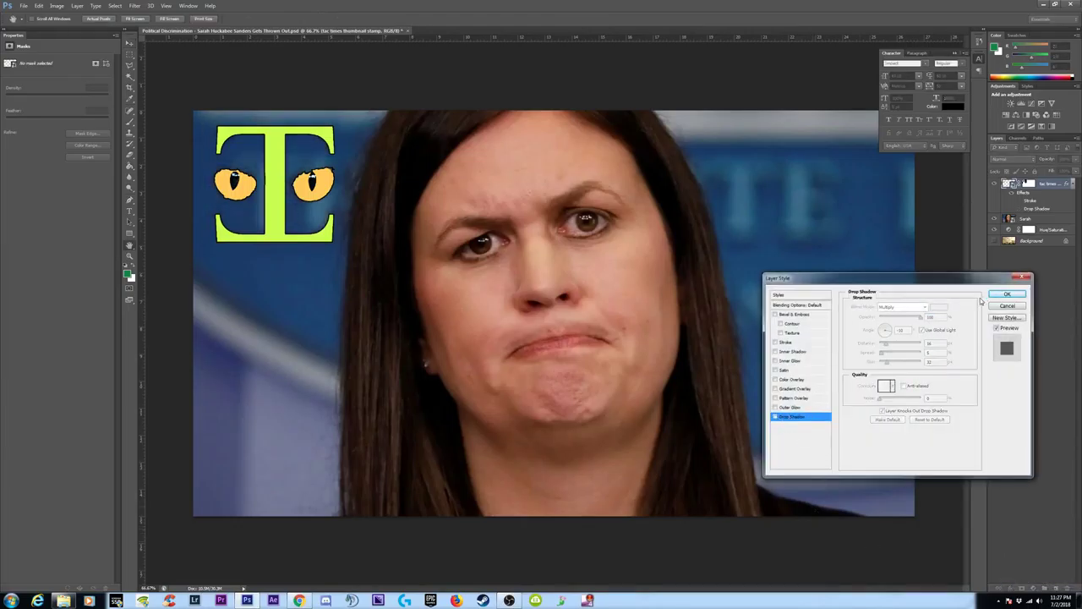
left_click(1006, 294)
key("ctrl+minus")
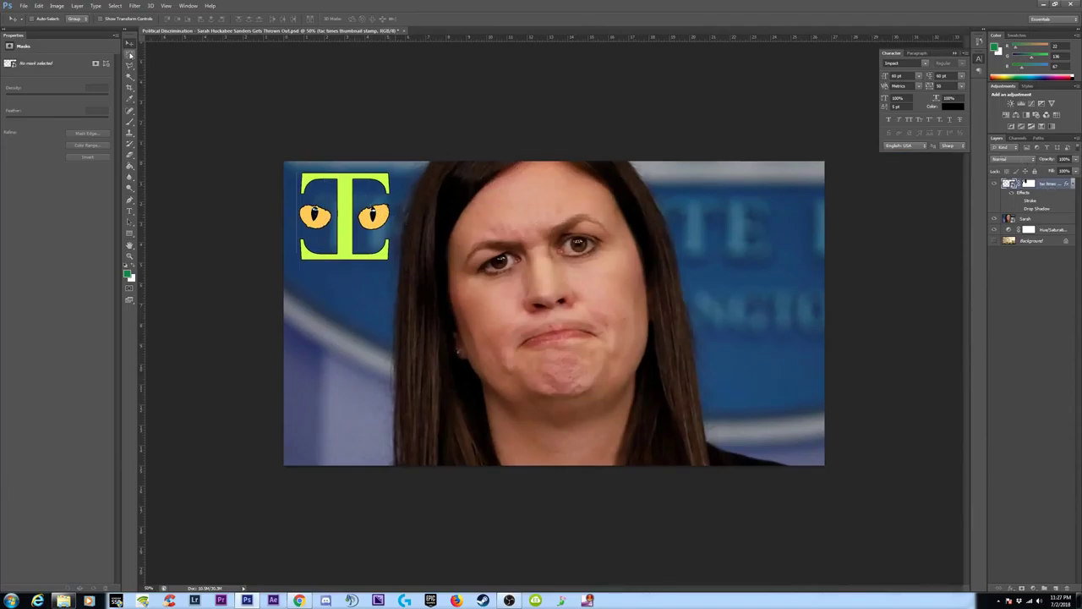
Marquee-select around the T logo and nudge it slightly with the Move tool.
key("m")
left_click_drag(297, 170, 388, 264)
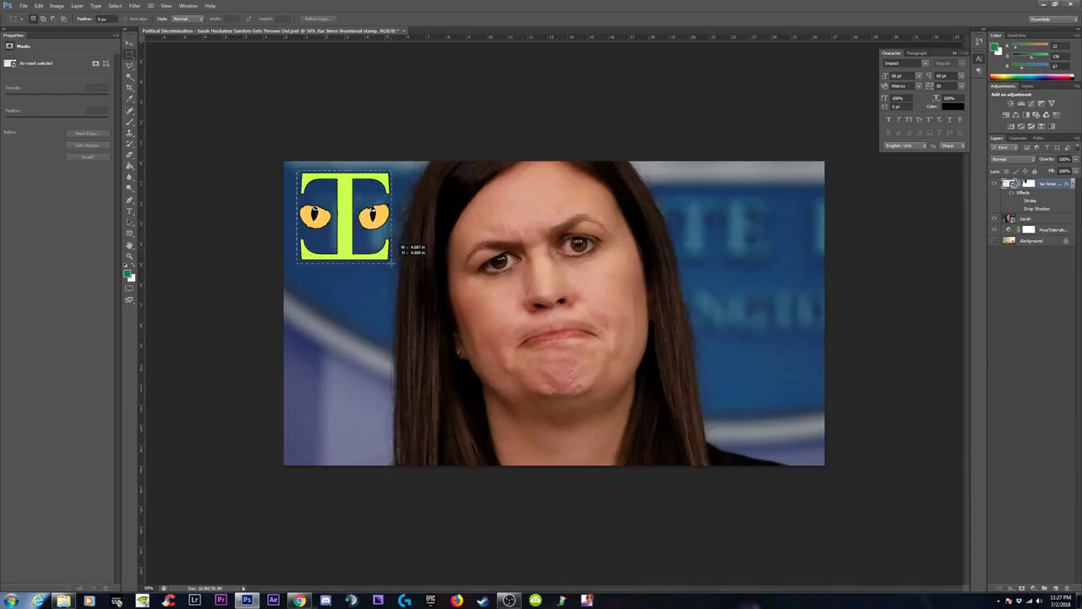
left_click_drag(388, 265, 391, 263)
key("ctrl+plus")
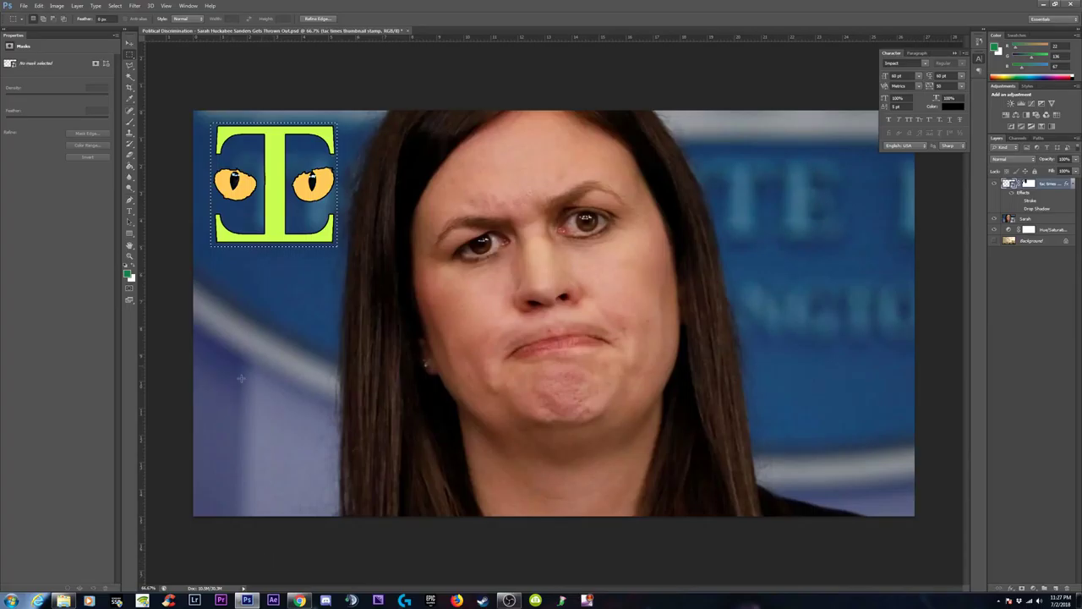
left_click(131, 43)
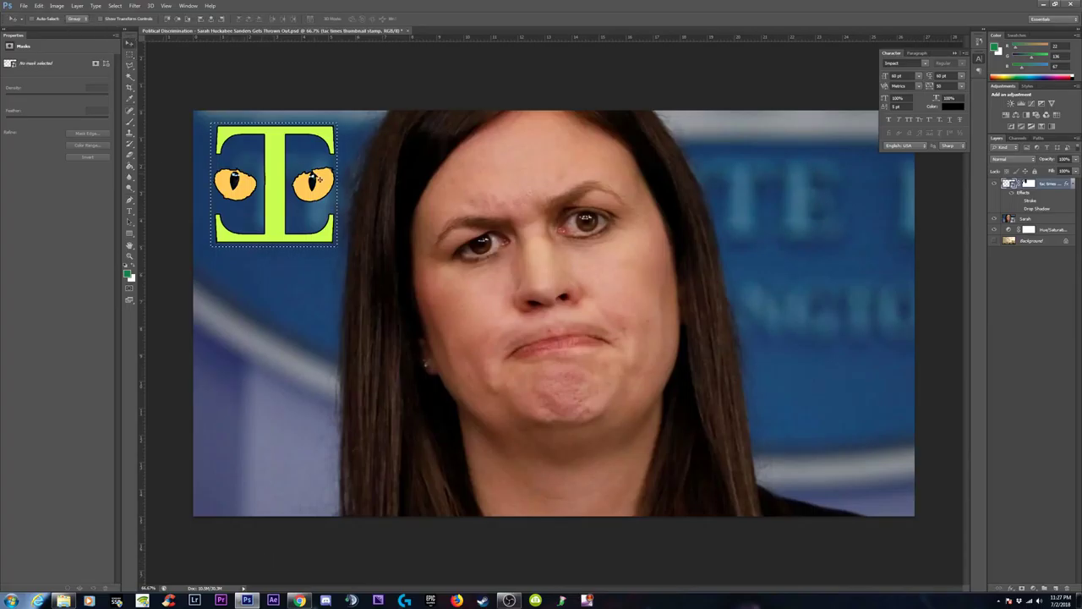
left_click_drag(284, 181, 279, 180)
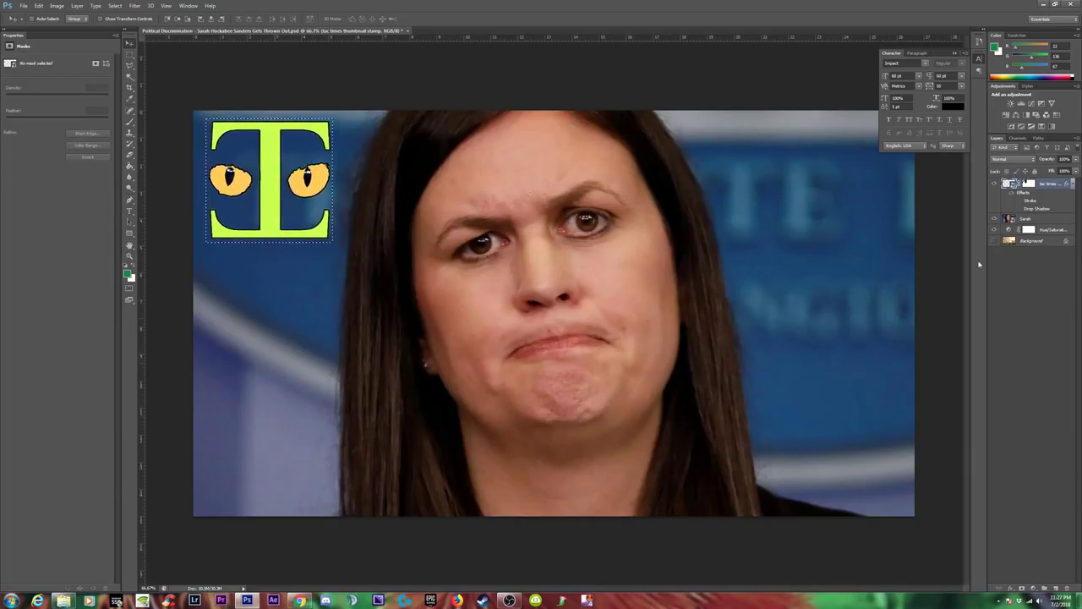
Delete the logo layer's mask and clear the selection.
left_click(1029, 182)
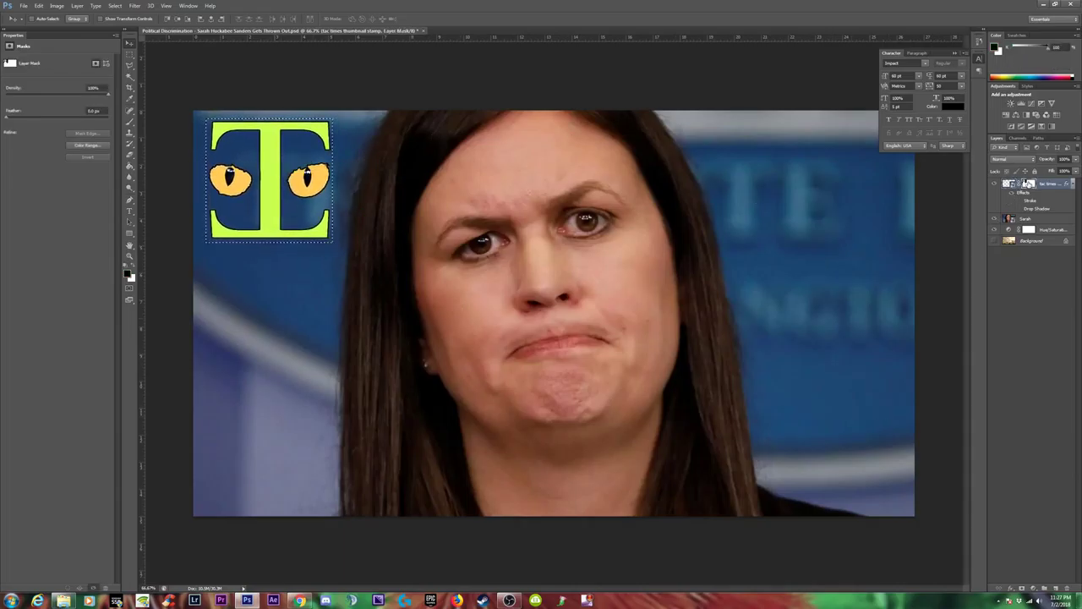
right_click(1027, 183)
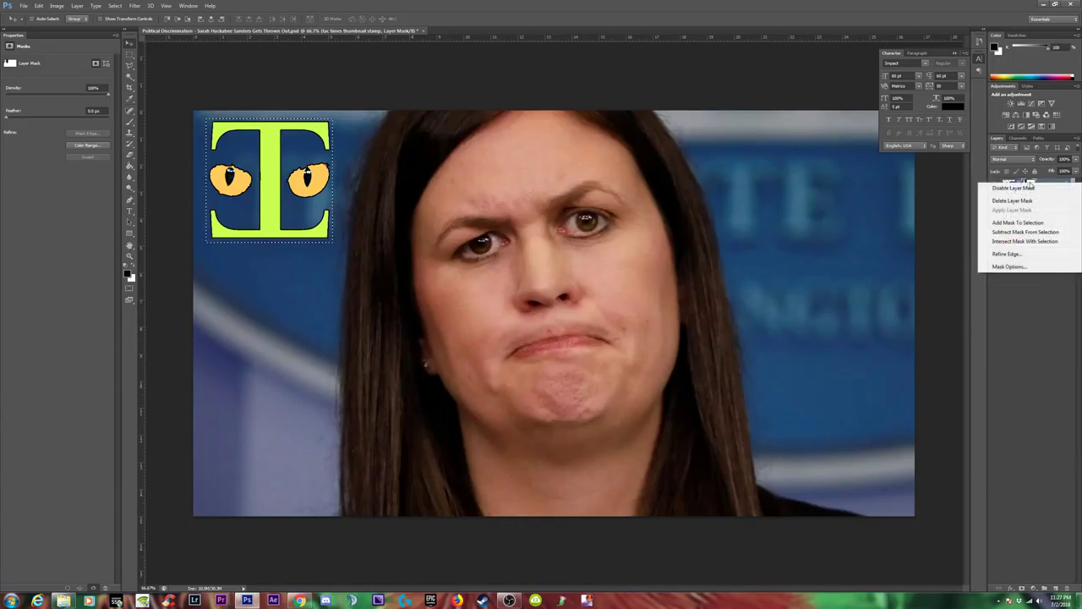
left_click(1012, 201)
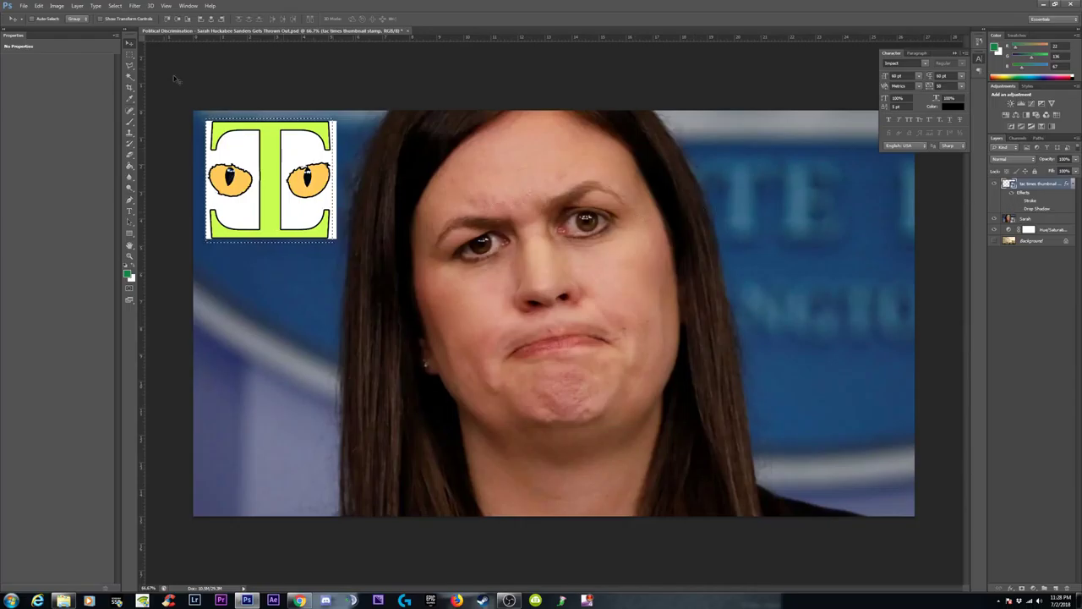
left_click(131, 53)
left_click(297, 229)
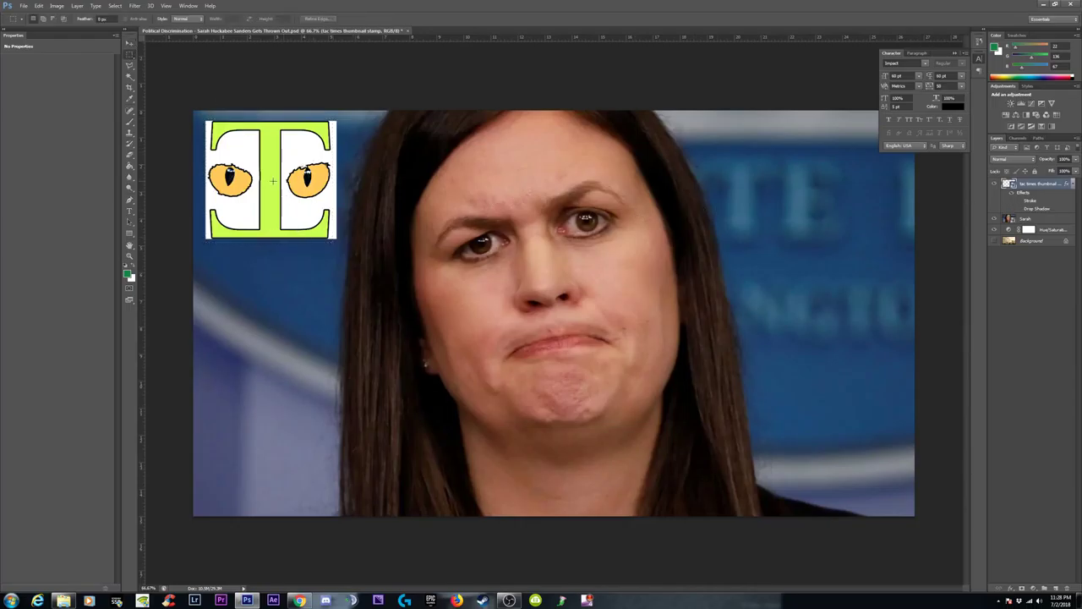
key("ctrl+minus")
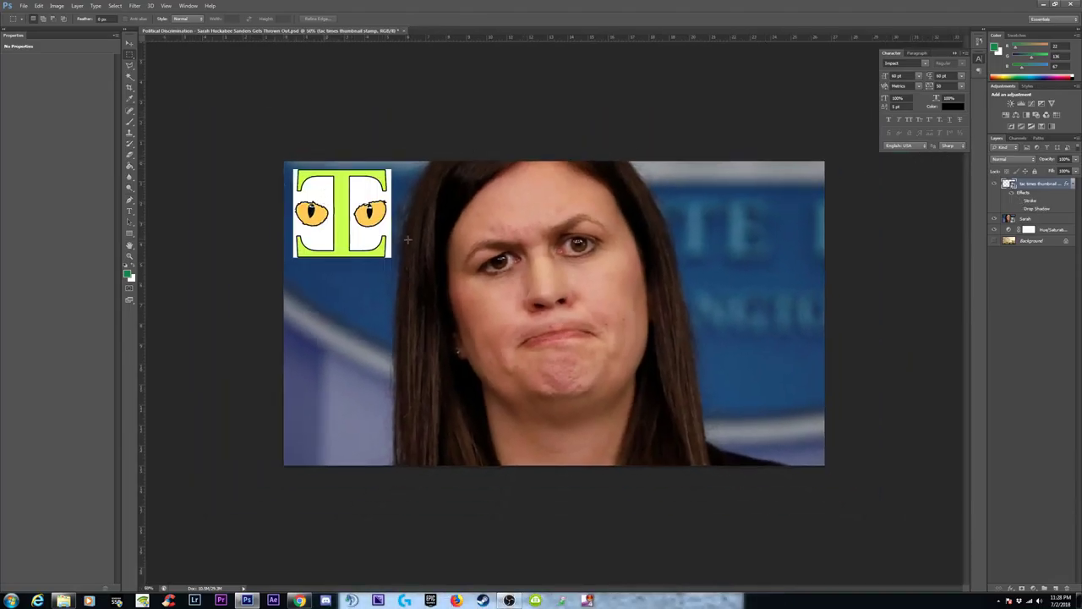
Select the old cat-eye logo layer and delete it.
left_click(129, 43)
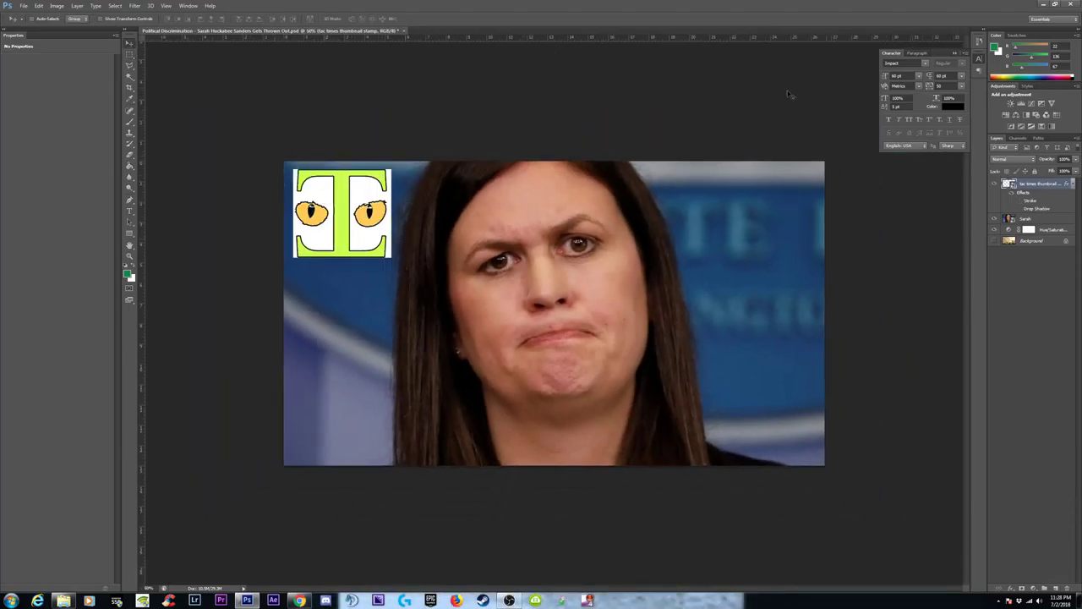
left_click(1040, 307)
left_click(1026, 182)
key("Delete")
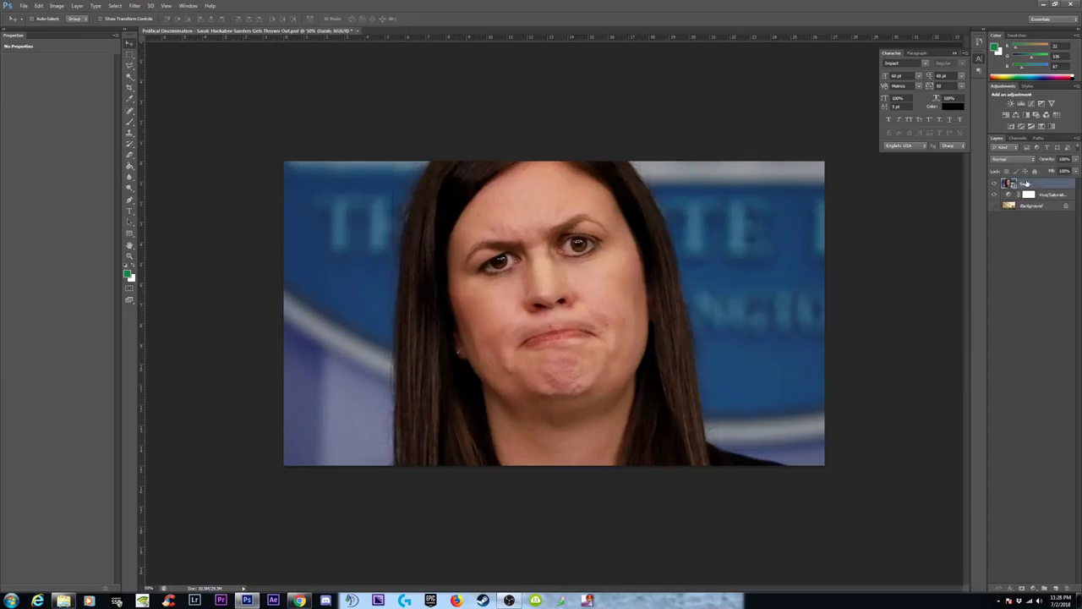
Bring the Images folder forward, search for the TAC TIMES logo, and preview TAC TIMES LOGO epic.png.
left_click(1054, 5)
left_click(66, 262)
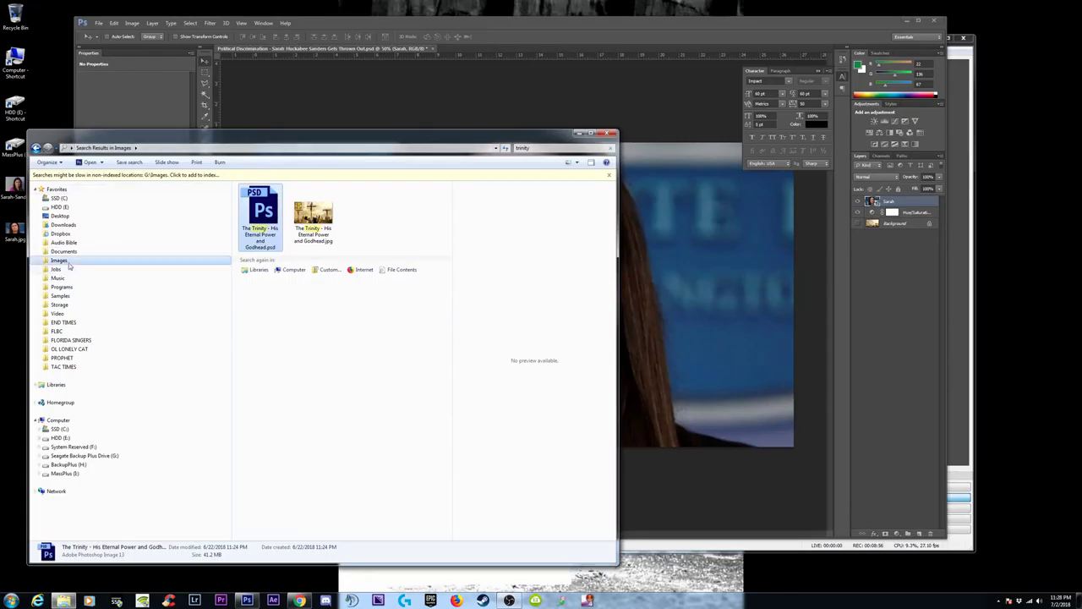
left_click(559, 148)
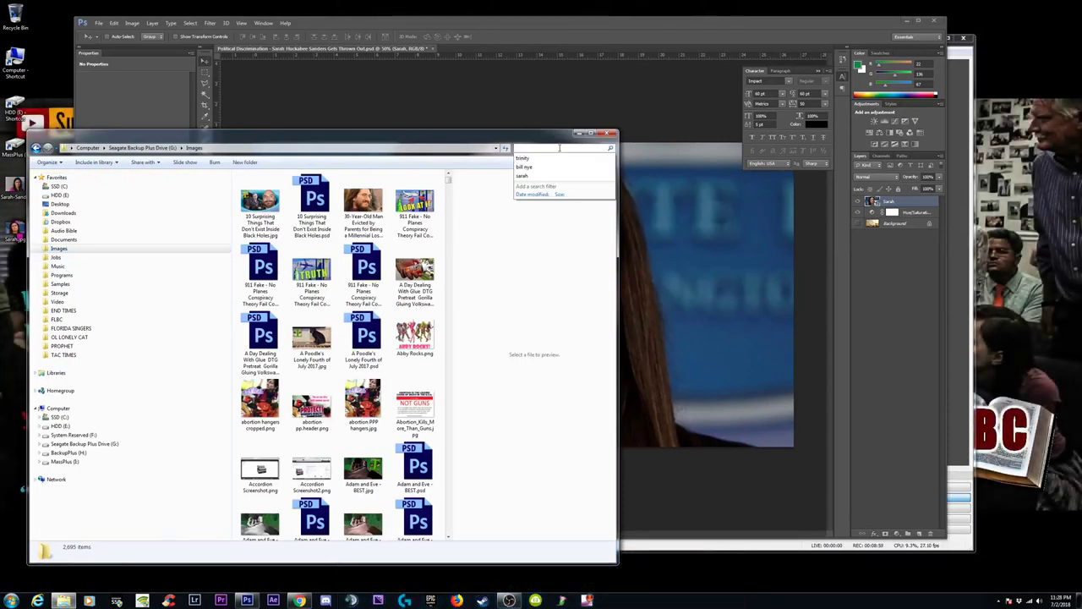
type("tac times")
type(" logo")
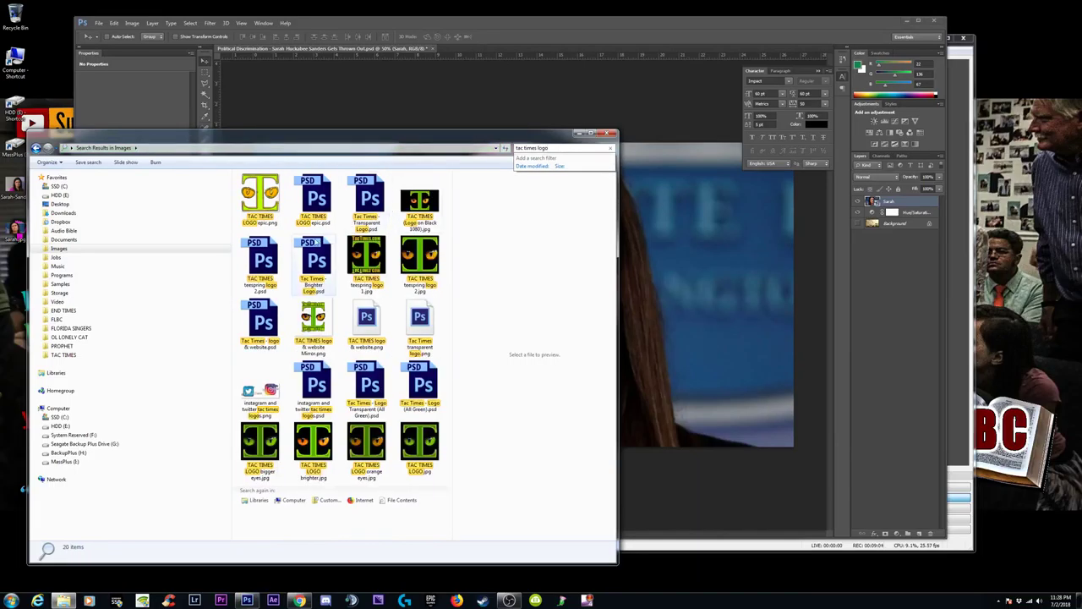
left_click(274, 215)
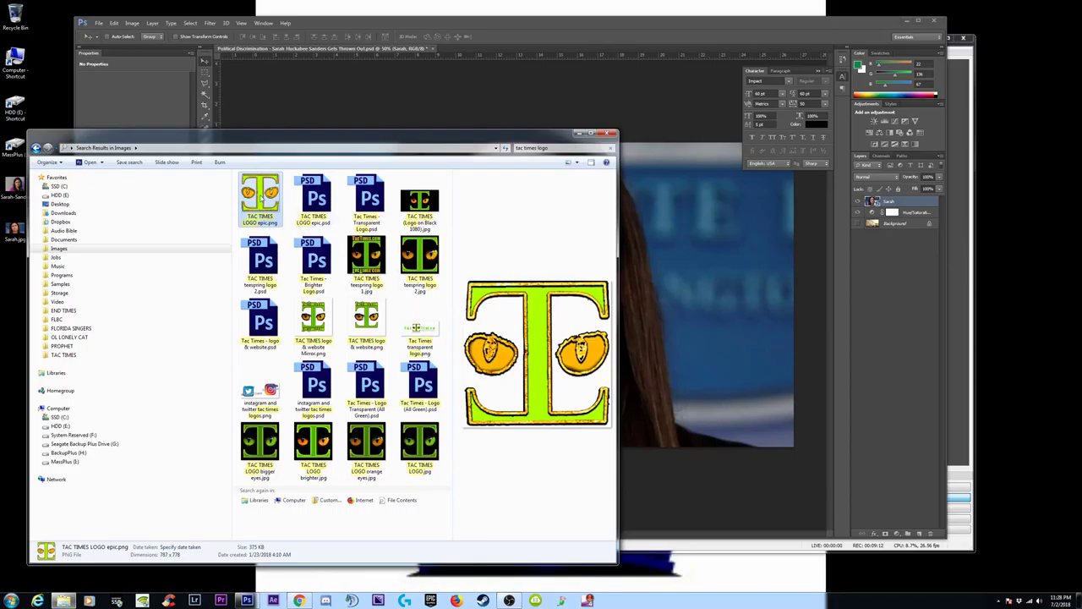
Change the search to 'tac times png' and compare logo previews, settling on TAC TIMES LOGO epic.png.
left_click(536, 148)
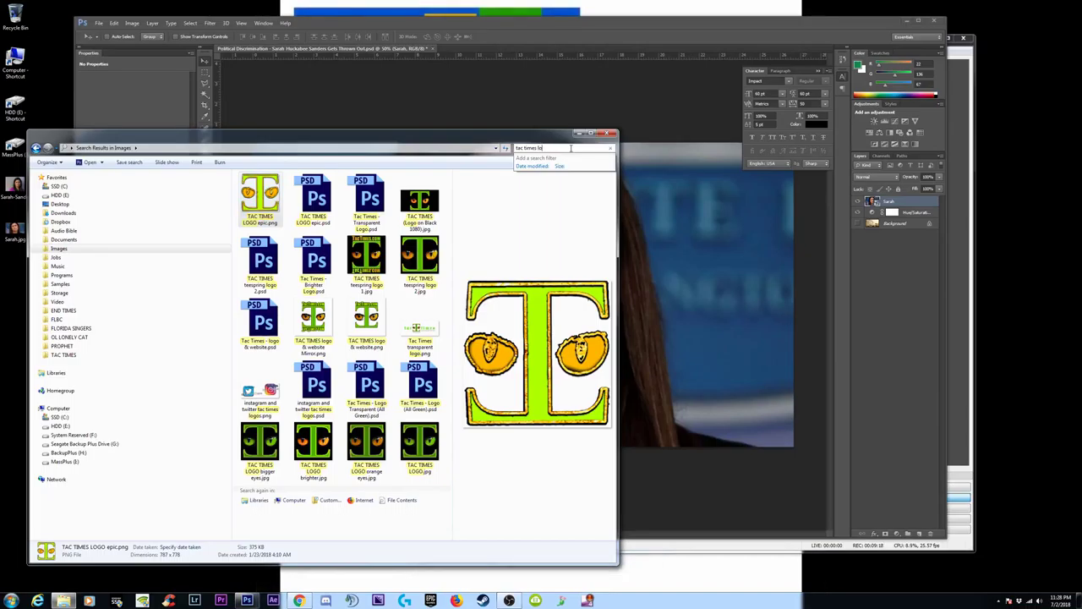
key("BackSpace")
key("BackSpace")
key("BackSpace")
type("pn")
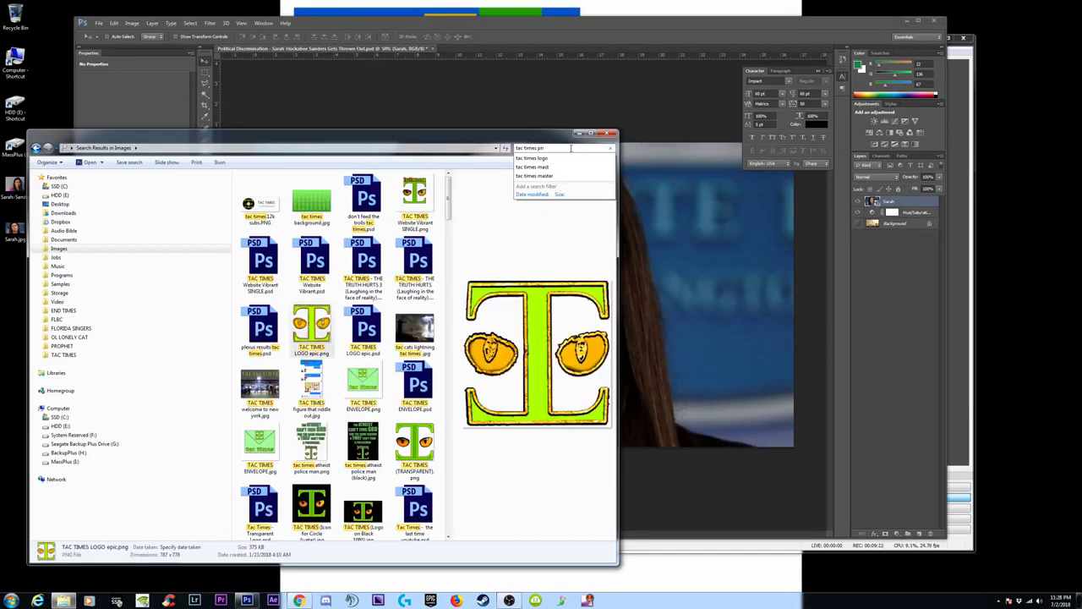
type("g")
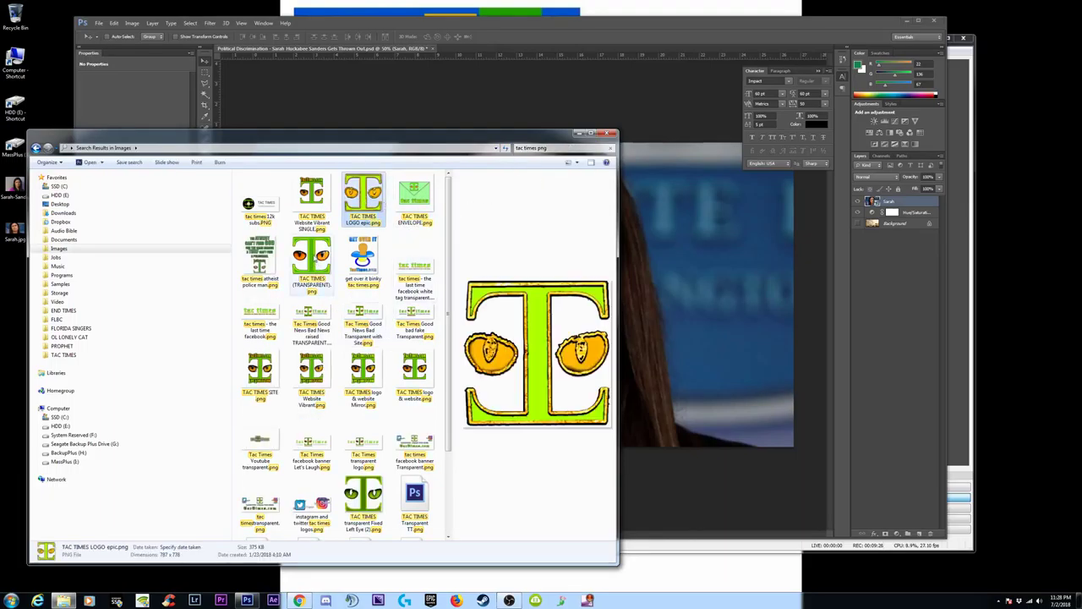
left_click(313, 255)
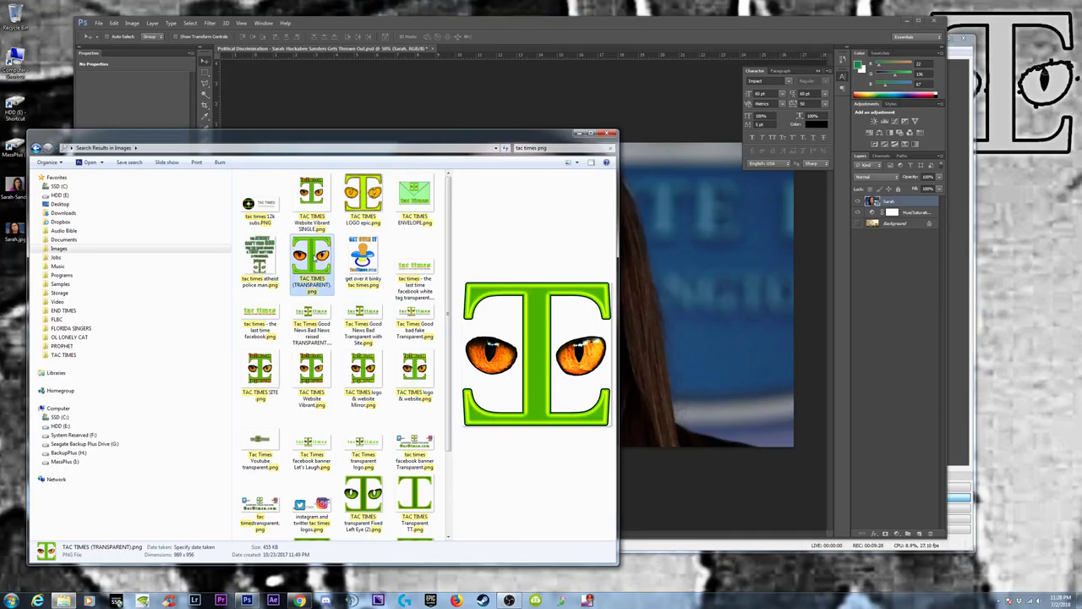
left_click(373, 498)
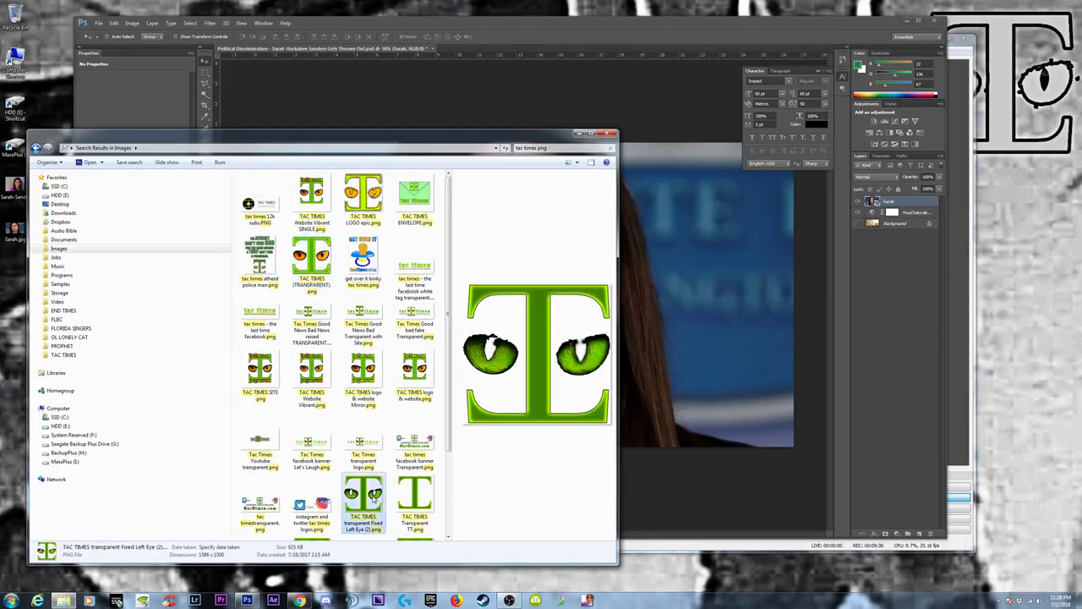
left_click(415, 498)
scroll(417, 494, "down", 2)
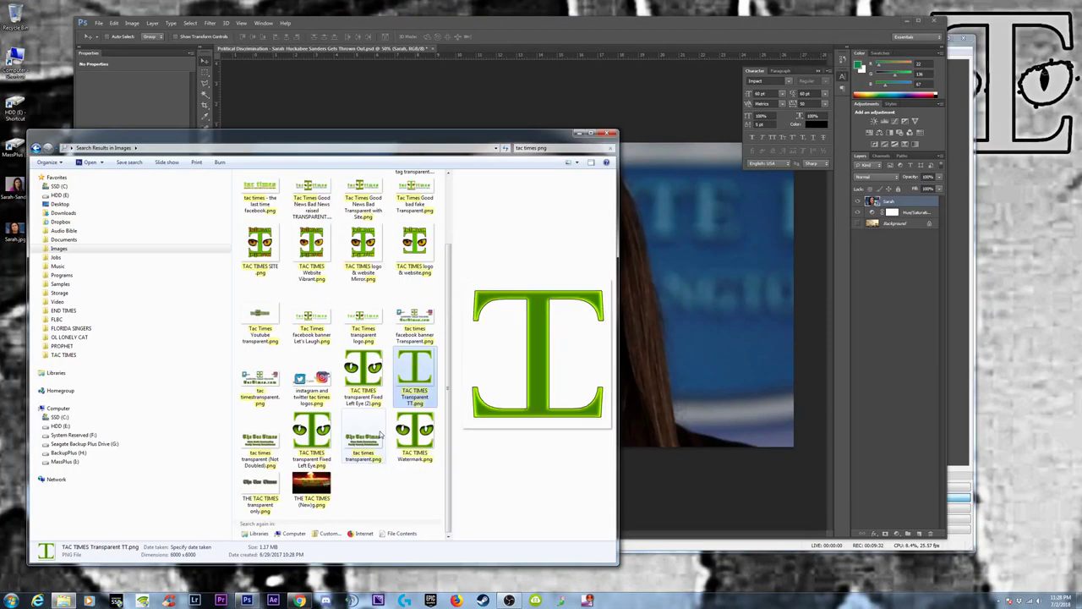
scroll(405, 423, "up", 2)
left_click(372, 201)
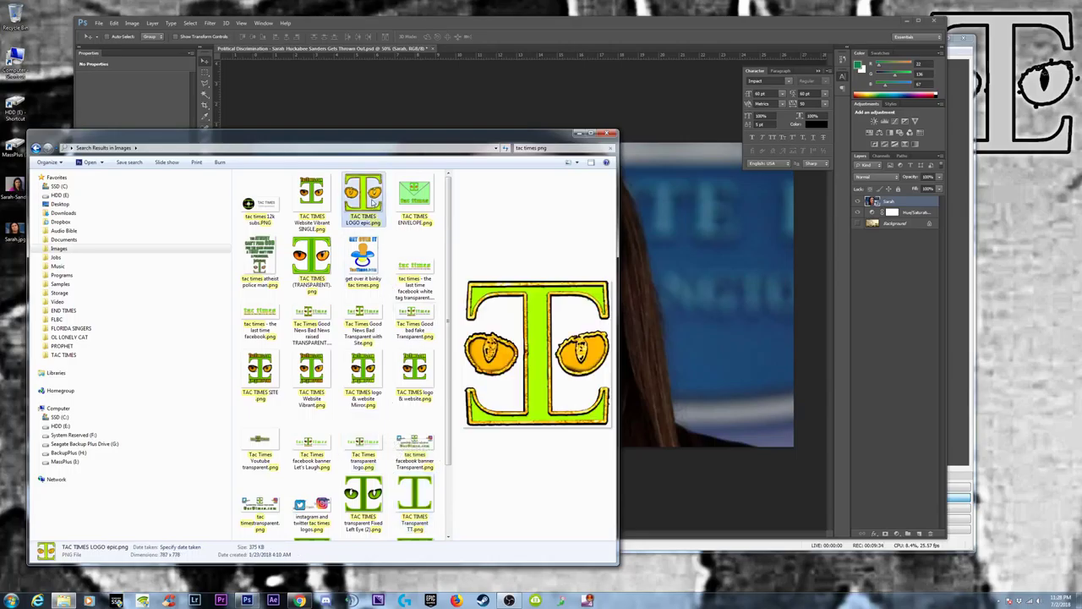
left_click(309, 264)
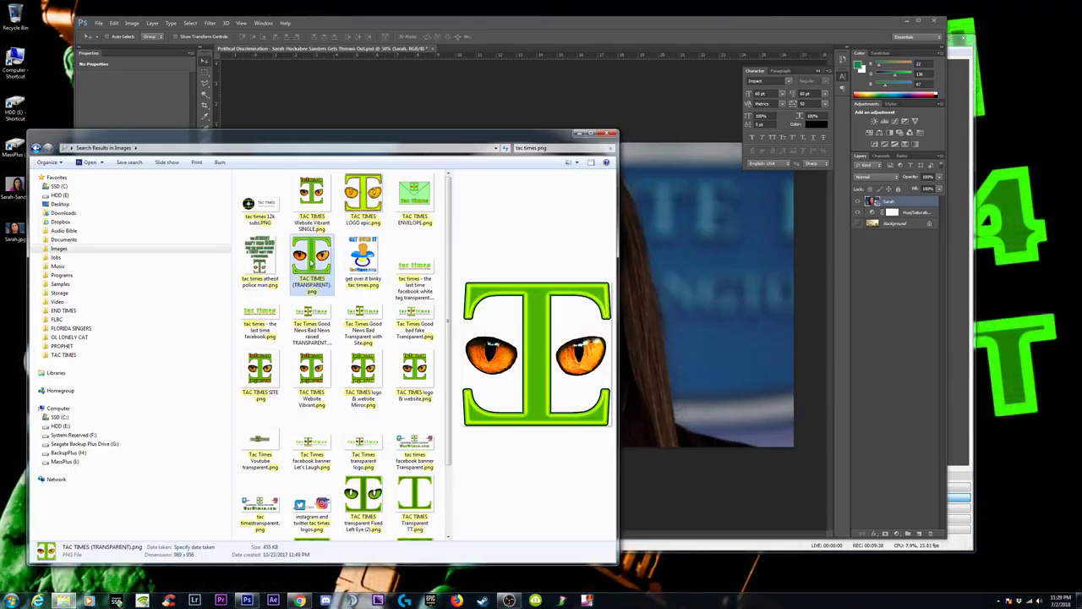
left_click(372, 194)
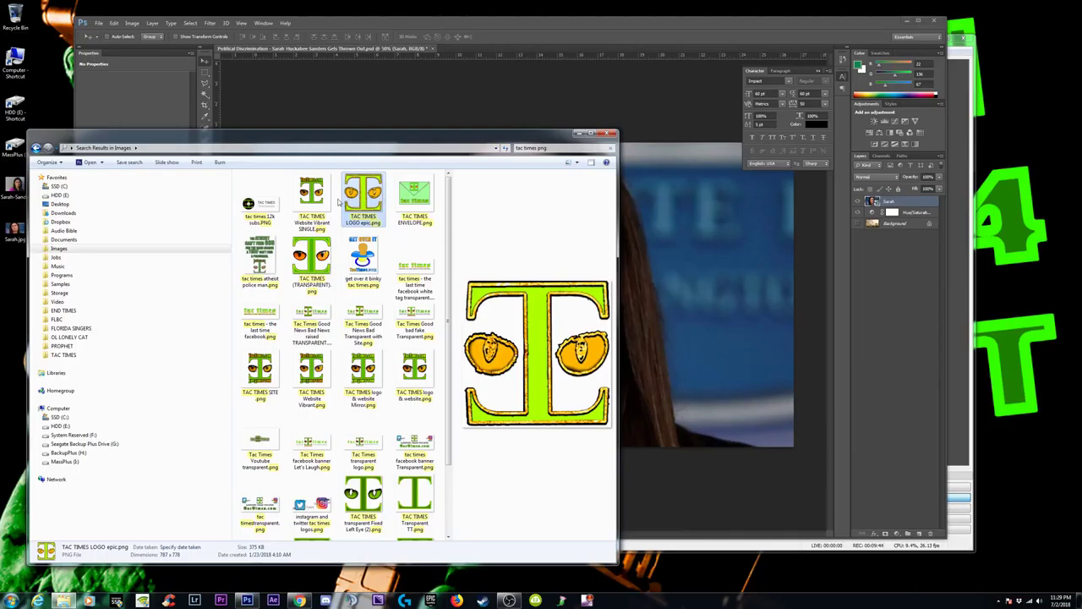
Place TAC TIMES LOGO epic.png into the thumbnail and resize it smaller.
left_click_drag(372, 194, 695, 265)
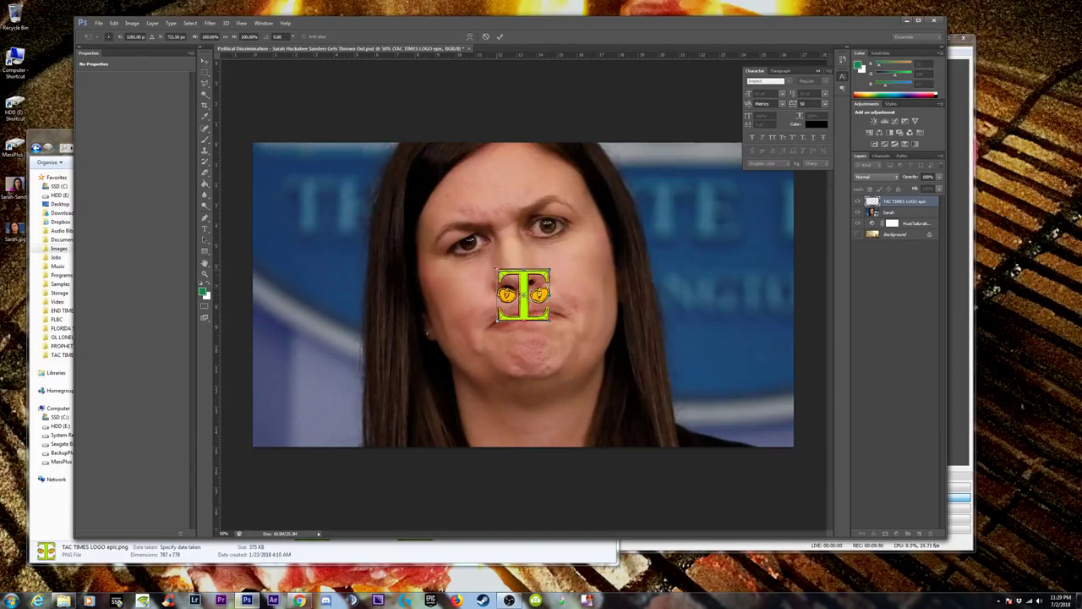
left_click_drag(497, 269, 429, 218)
left_click_drag(416, 211, 415, 191)
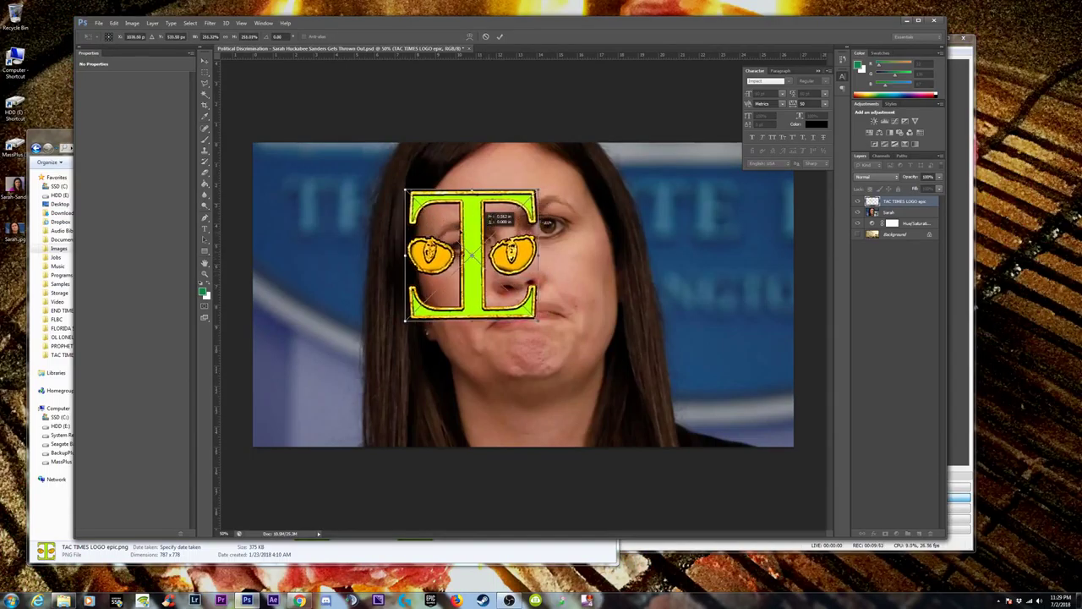
left_click_drag(488, 253, 330, 197)
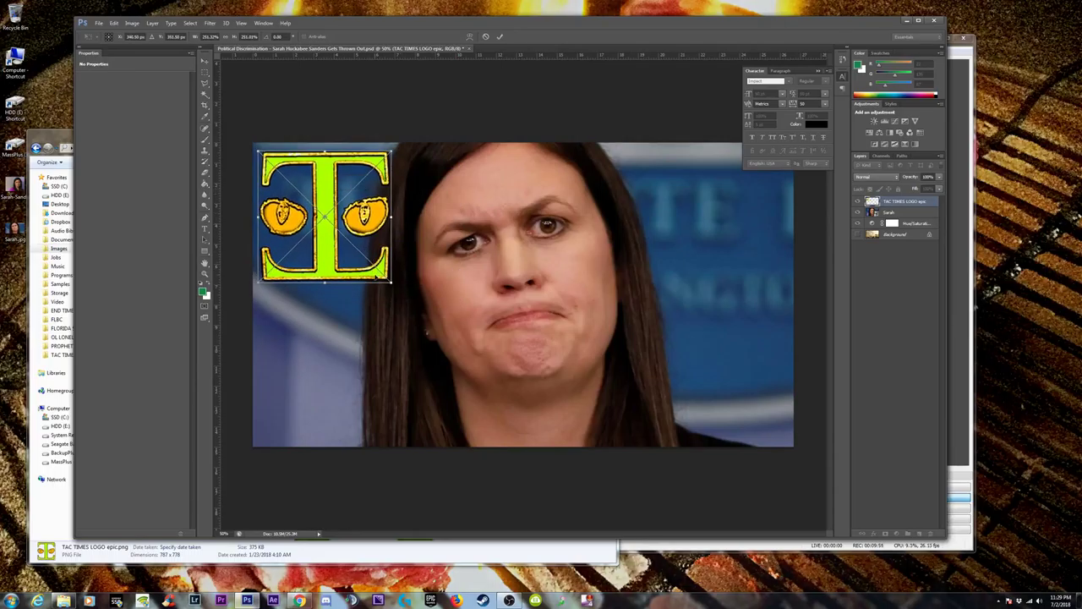
left_click_drag(391, 281, 371, 262)
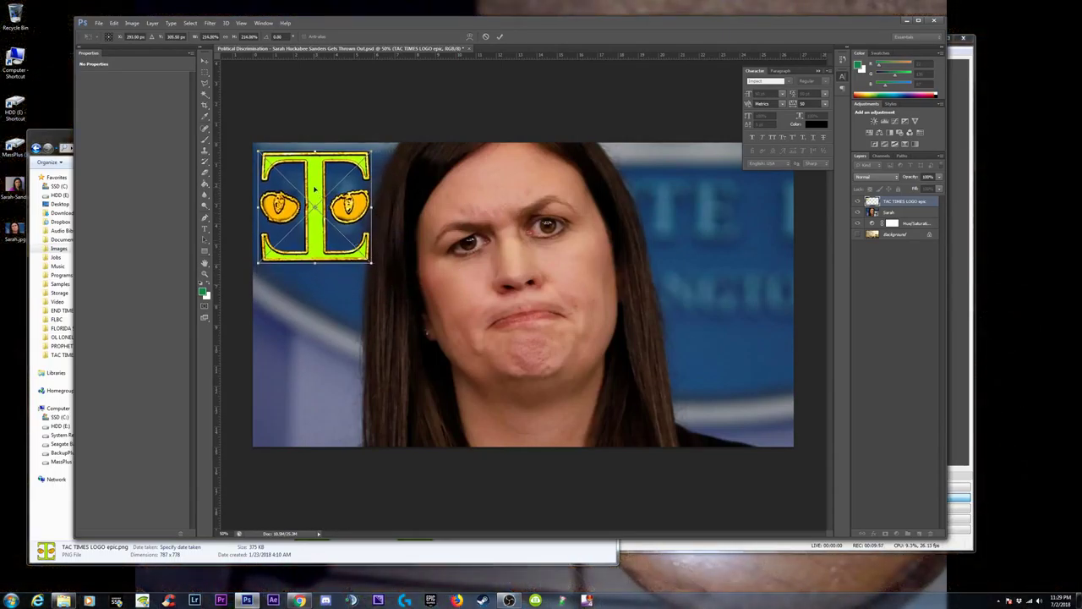
Move the logo into the photo's top-right corner and commit the transform.
mouse_move(316, 185)
left_mouse_down()
mouse_move(315, 367)
mouse_move(726, 236)
mouse_move(735, 364)
mouse_move(316, 186)
mouse_move(721, 382)
left_mouse_up()
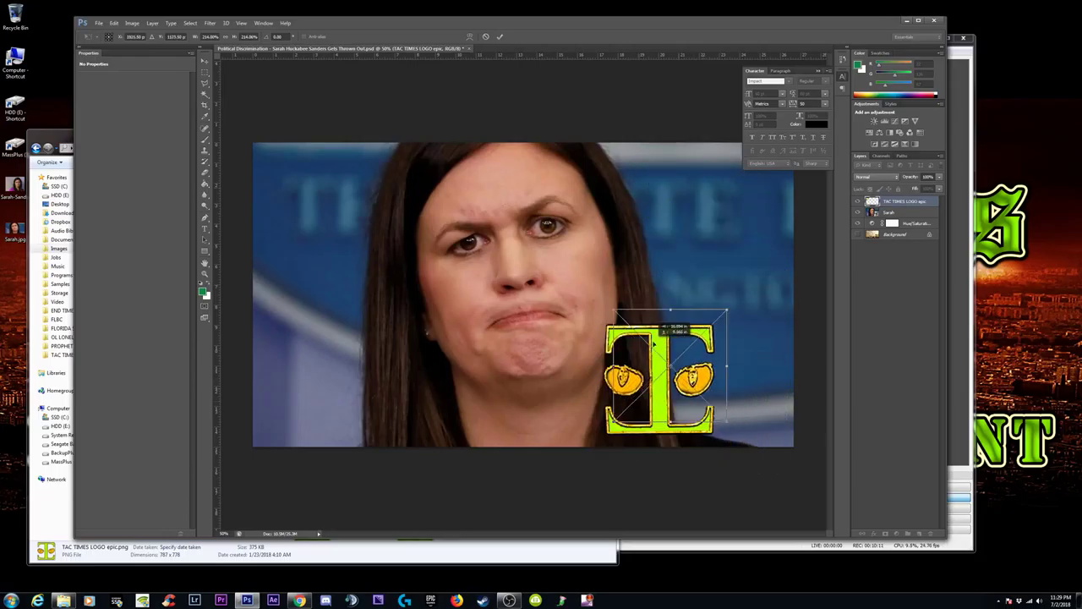
left_click_drag(703, 378, 708, 186)
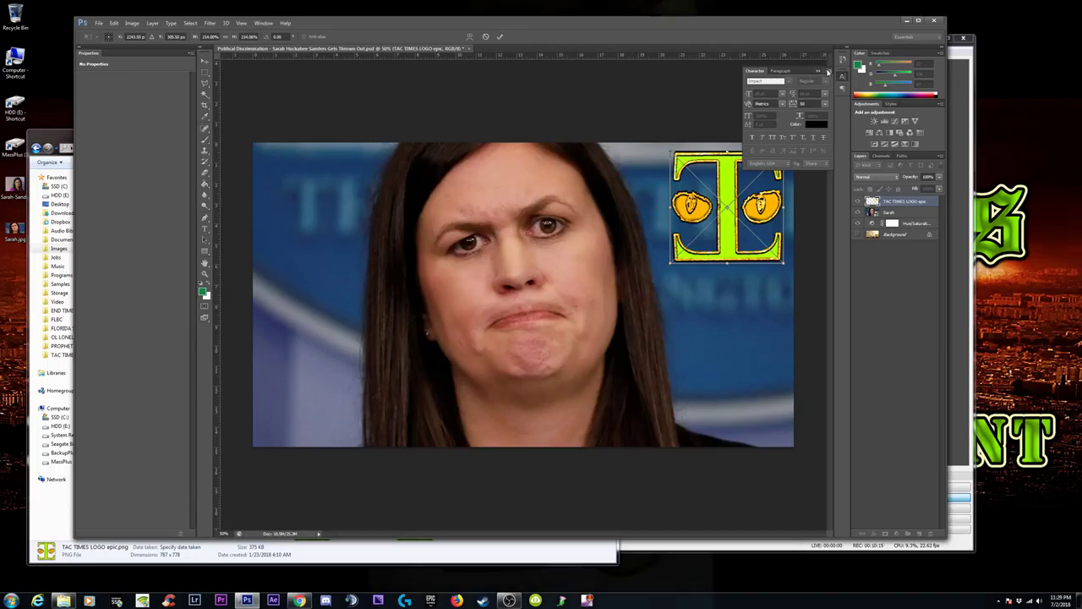
left_click_drag(733, 194, 508, 201)
mouse_move(467, 232)
left_mouse_down()
mouse_move(322, 224)
mouse_move(724, 224)
left_mouse_up()
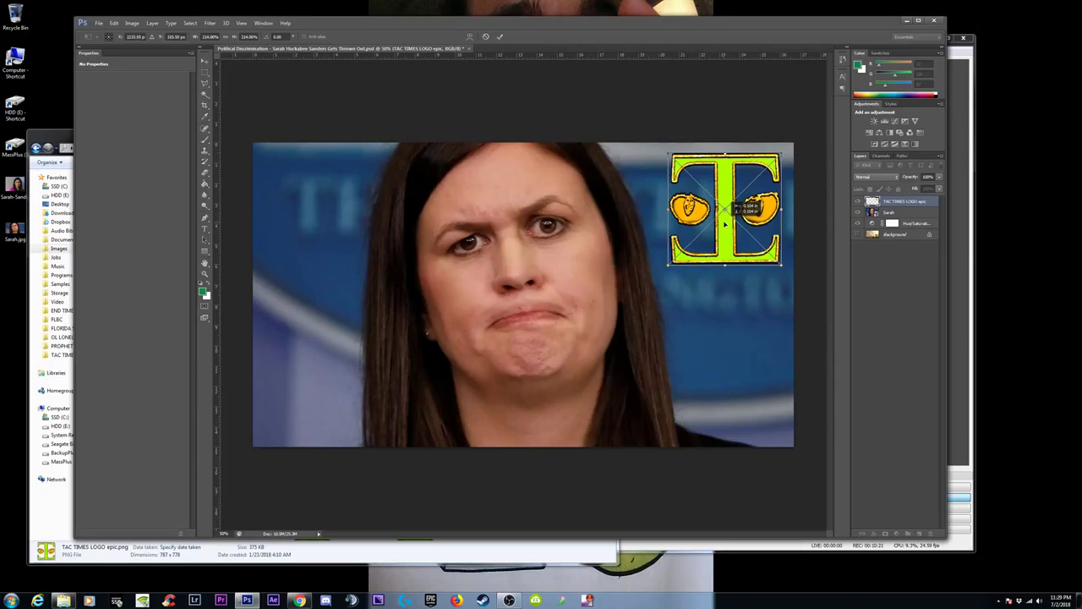
key("Return")
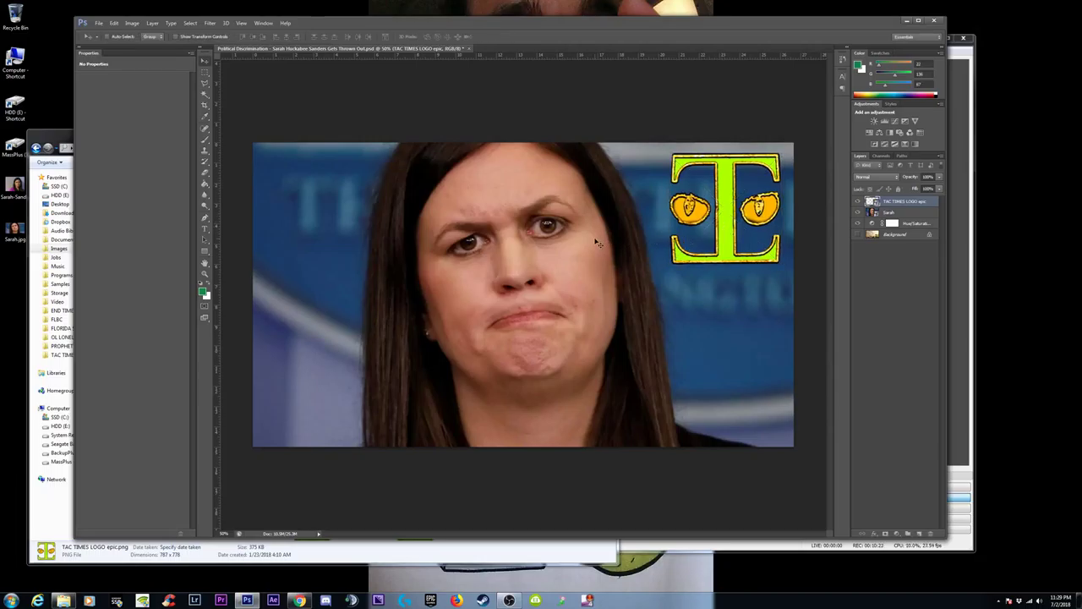
Select the photo layer, adjust its position, and save the thumbnail document.
key("ctrl+minus")
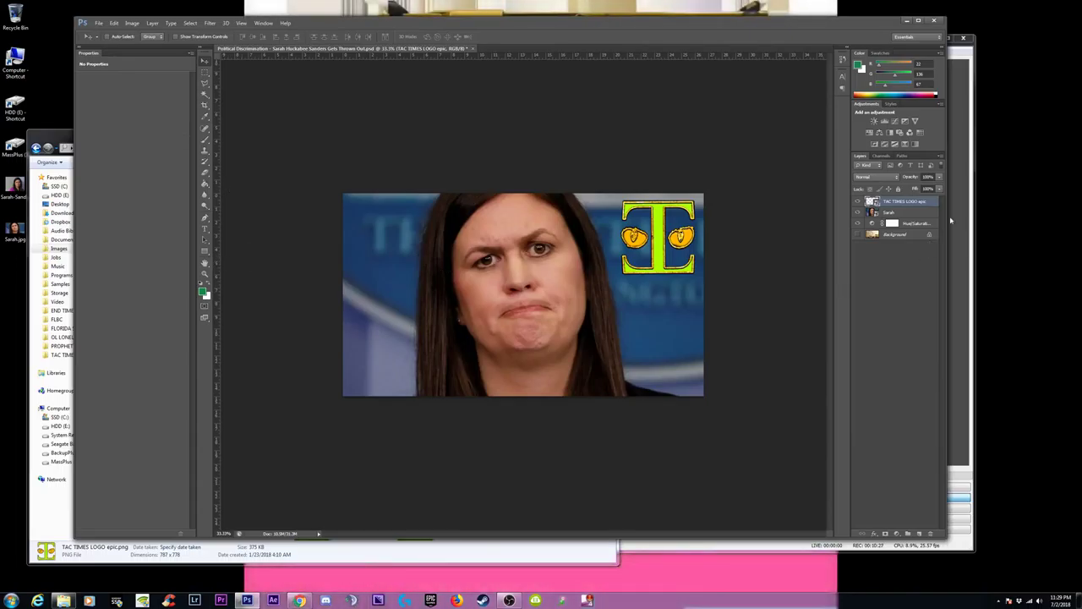
left_click(903, 213)
mouse_move(484, 236)
left_mouse_down()
mouse_move(521, 238)
mouse_move(519, 222)
left_mouse_up()
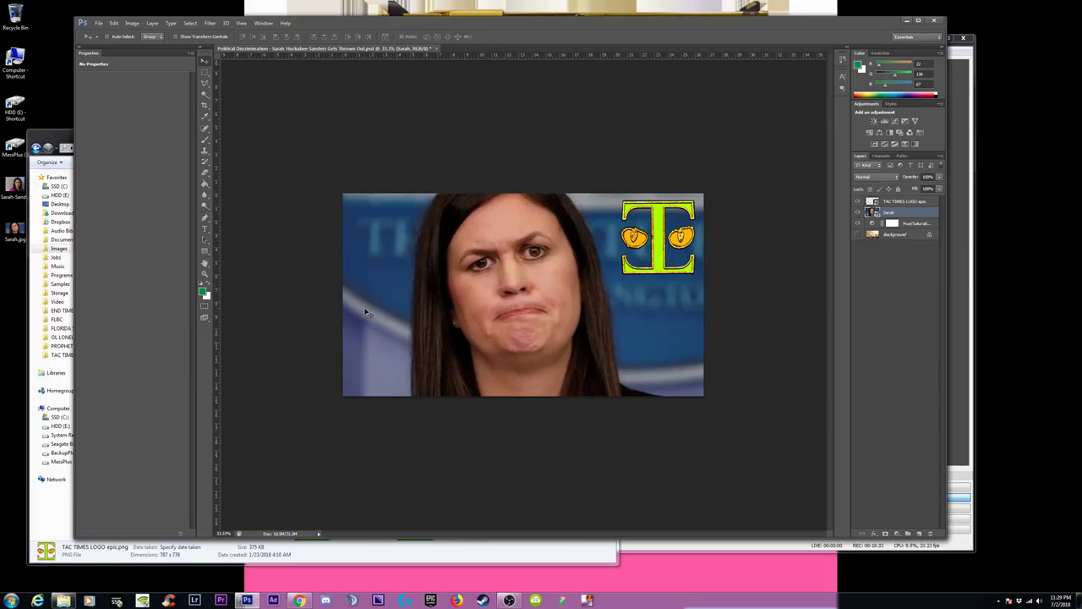
left_click(59, 138)
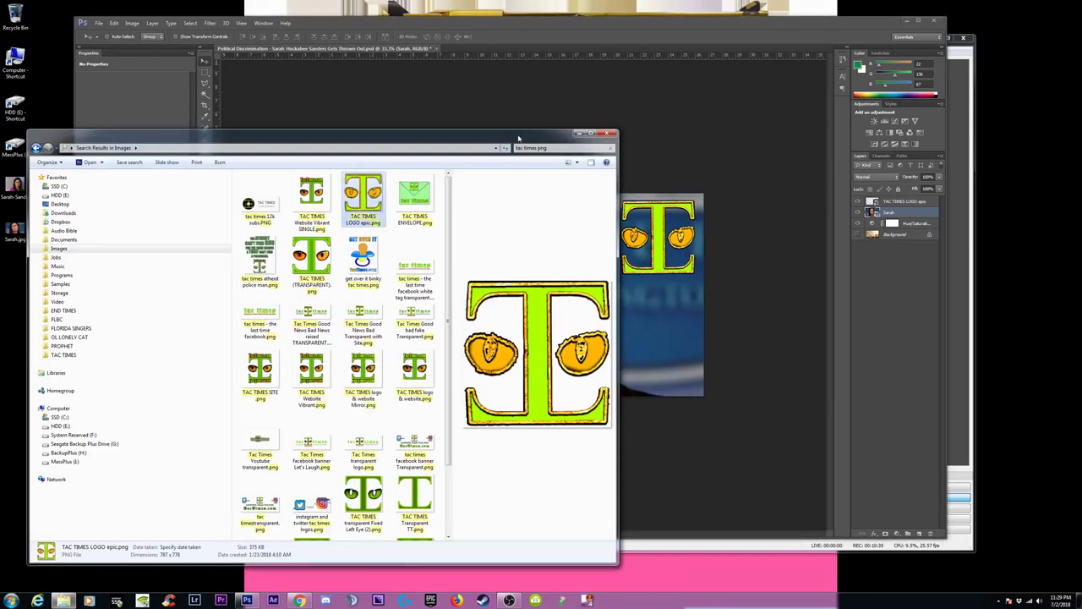
left_click(466, 113)
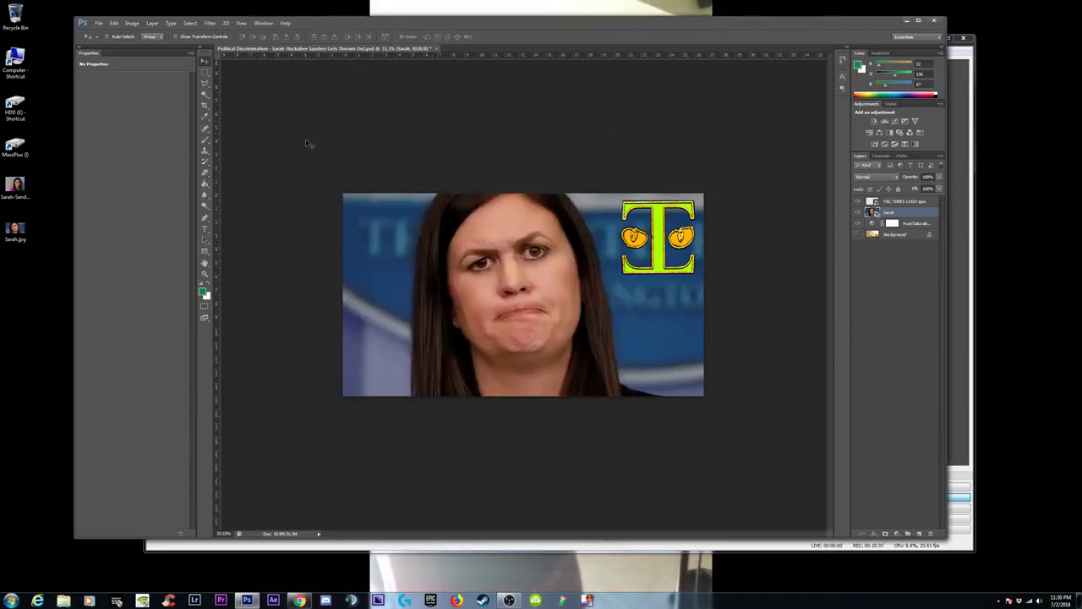
key("ctrl+s")
Delete both photo copies from the desktop and empty the Recycle Bin.
left_click_drag(46, 250, 9, 188)
key("Delete")
key("Return")
right_click(21, 15)
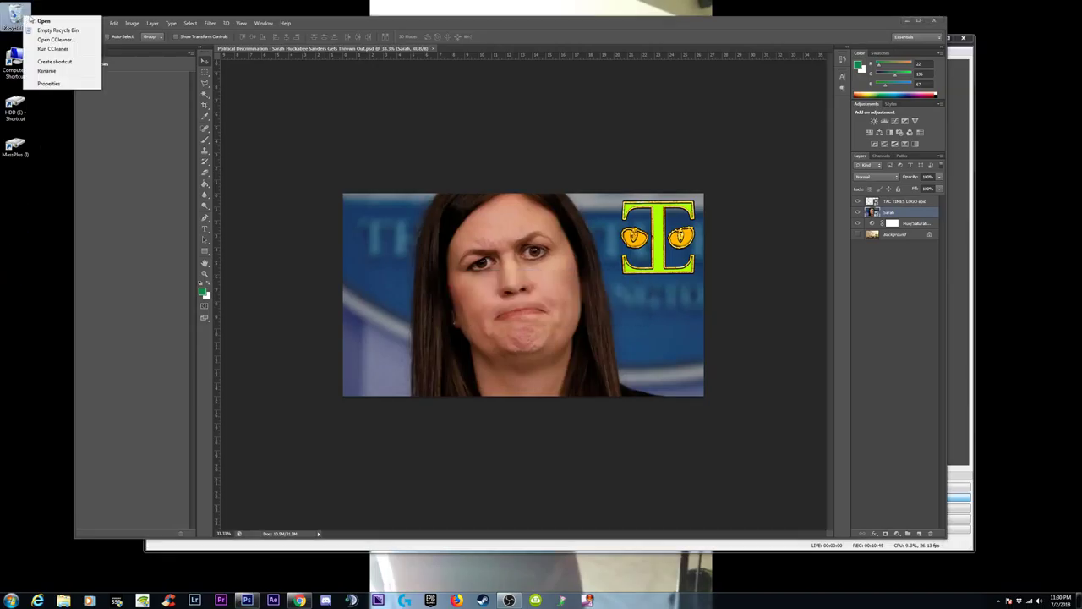
left_click(58, 30)
left_click(573, 306)
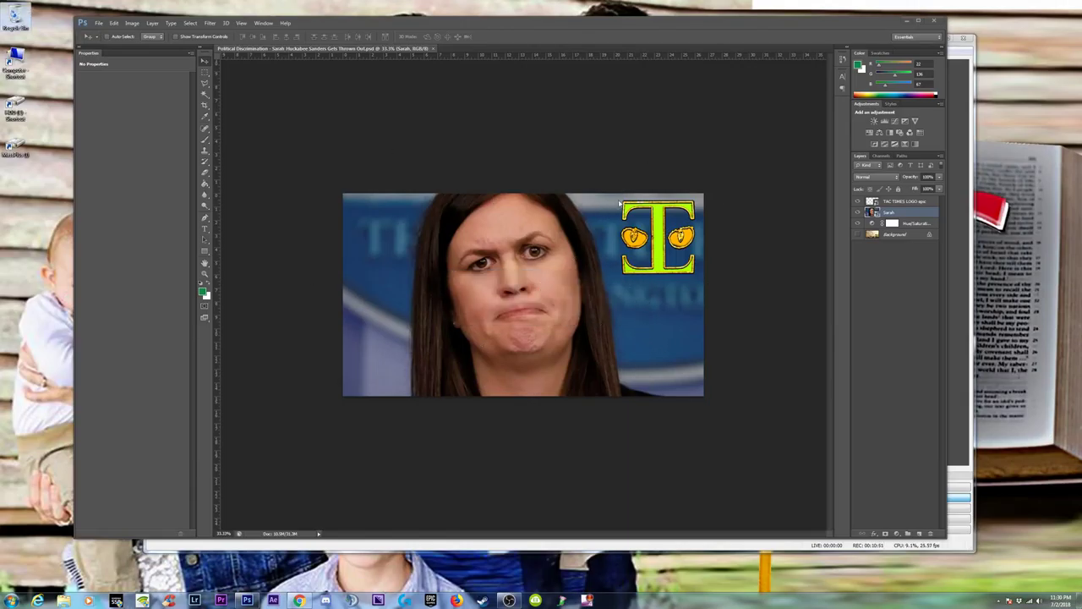
Maximize Photoshop, zoom in on the thumbnail, and bring up the Filter menu.
left_click(918, 20)
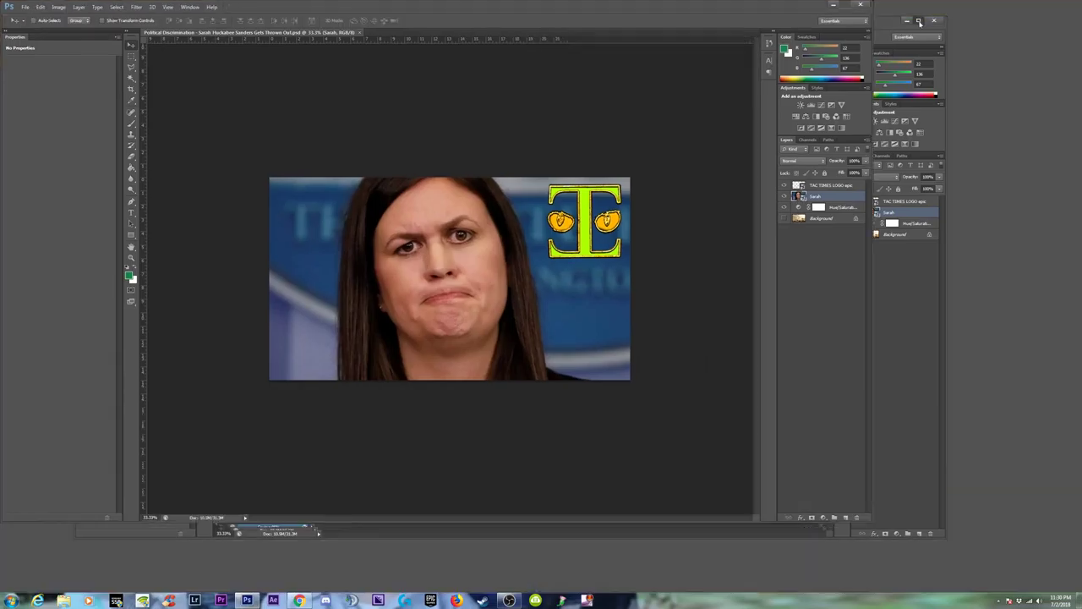
key("ctrl+plus")
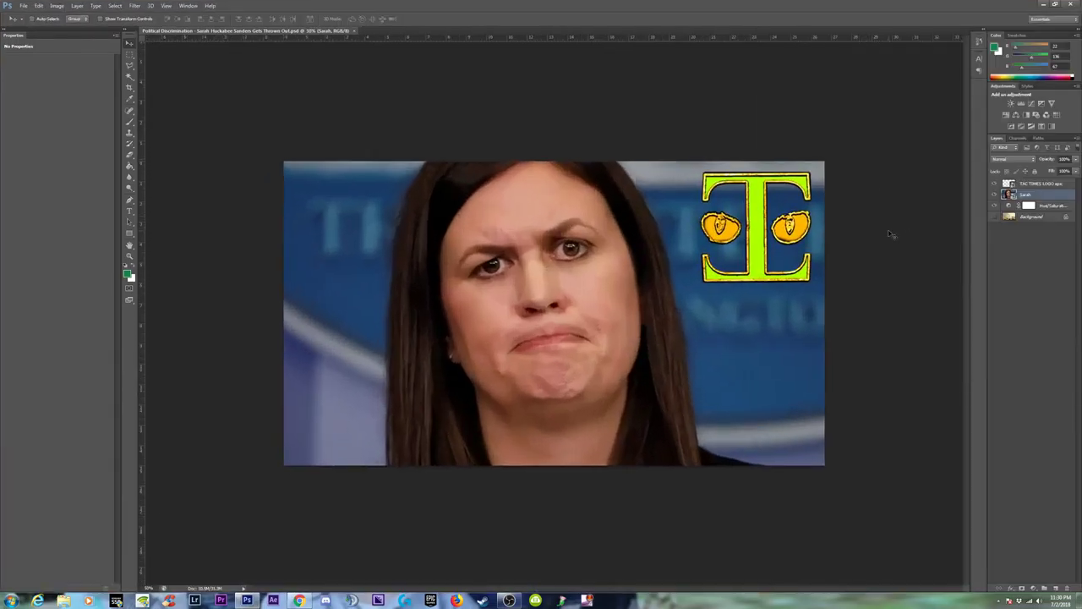
key("ctrl+plus")
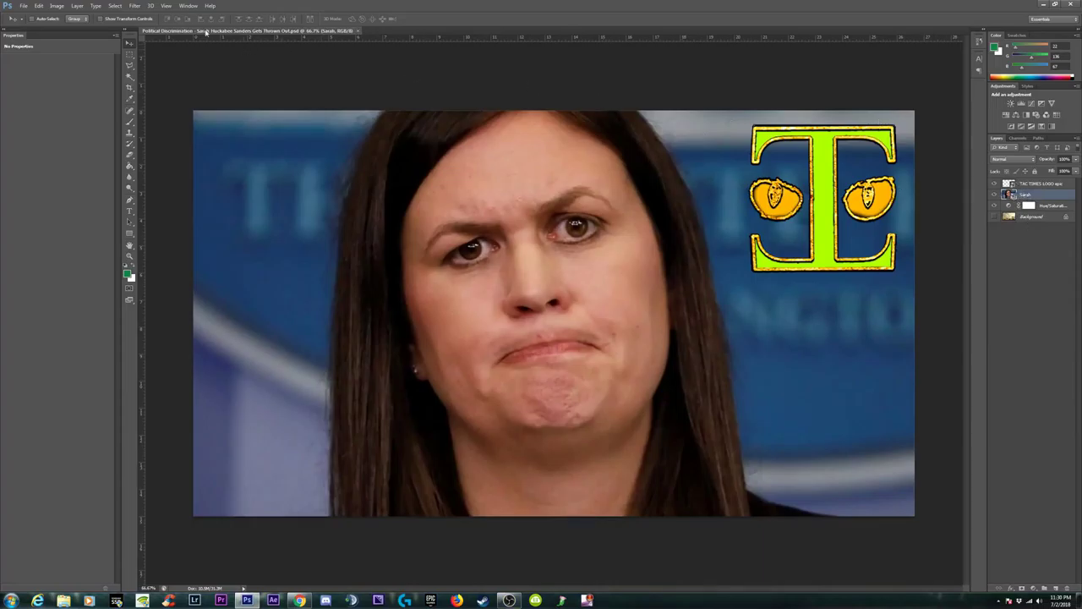
left_click(98, 5)
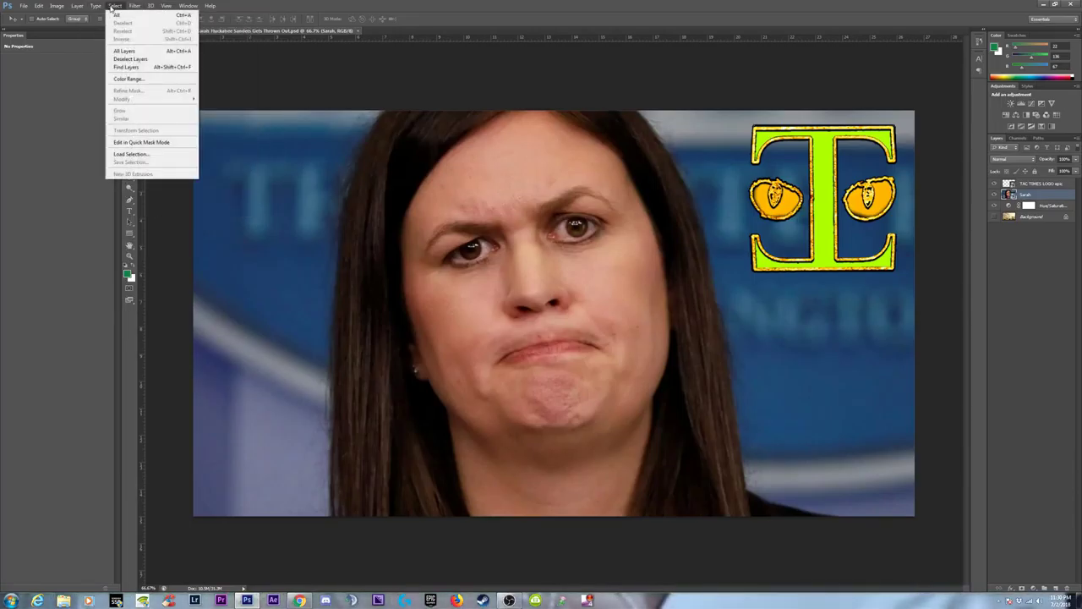
mouse_move(144, 131)
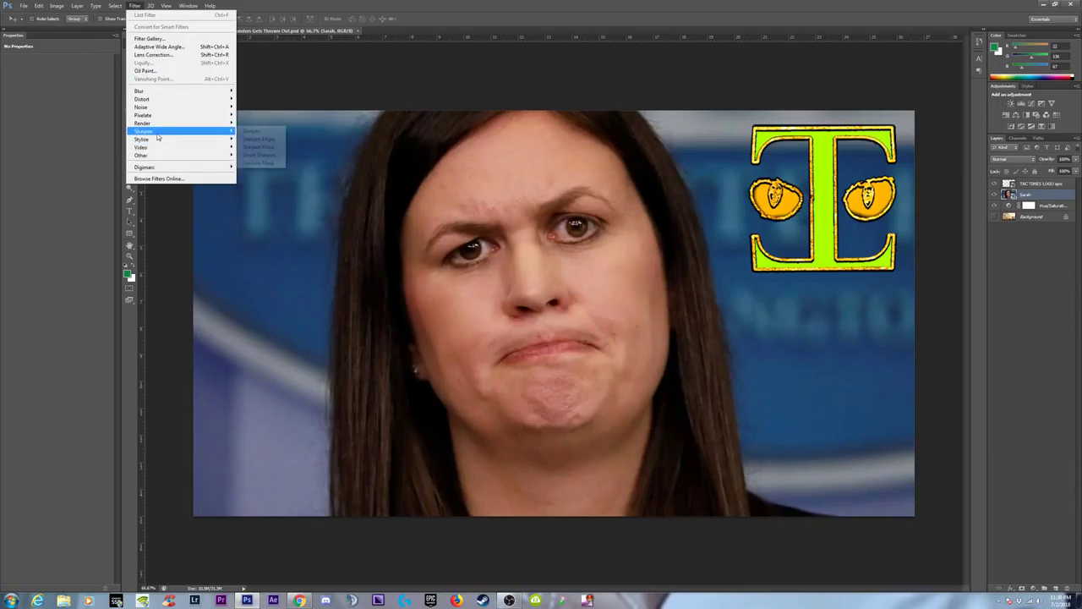
Open Unsharp Mask and adjust Amount and Radius, setting the radius to 2.4 pixels.
left_click(261, 164)
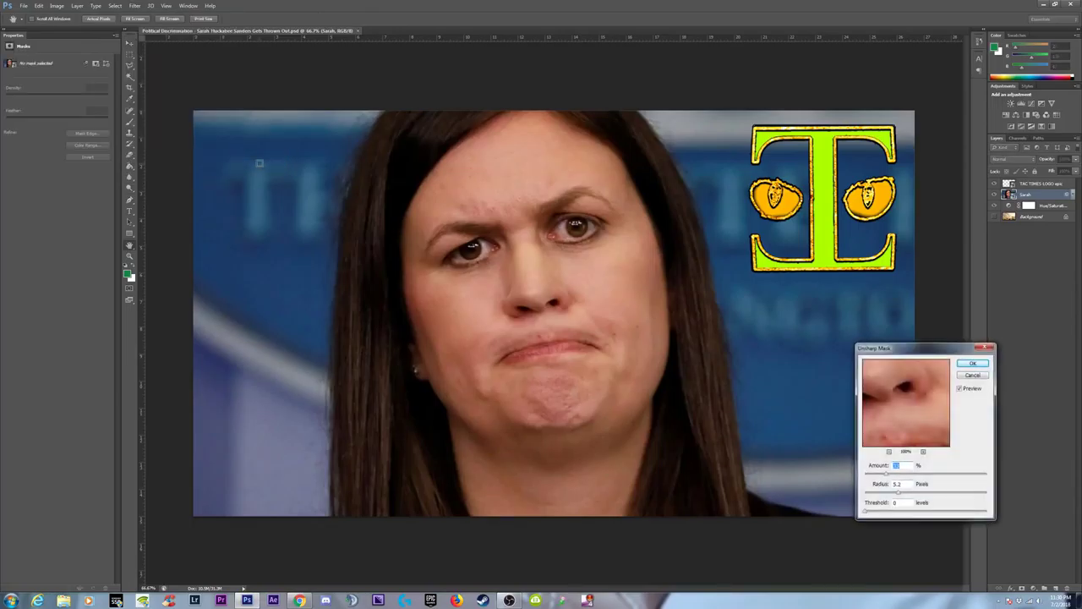
mouse_move(959, 354)
left_mouse_down()
mouse_move(434, 146)
mouse_move(273, 145)
left_mouse_up()
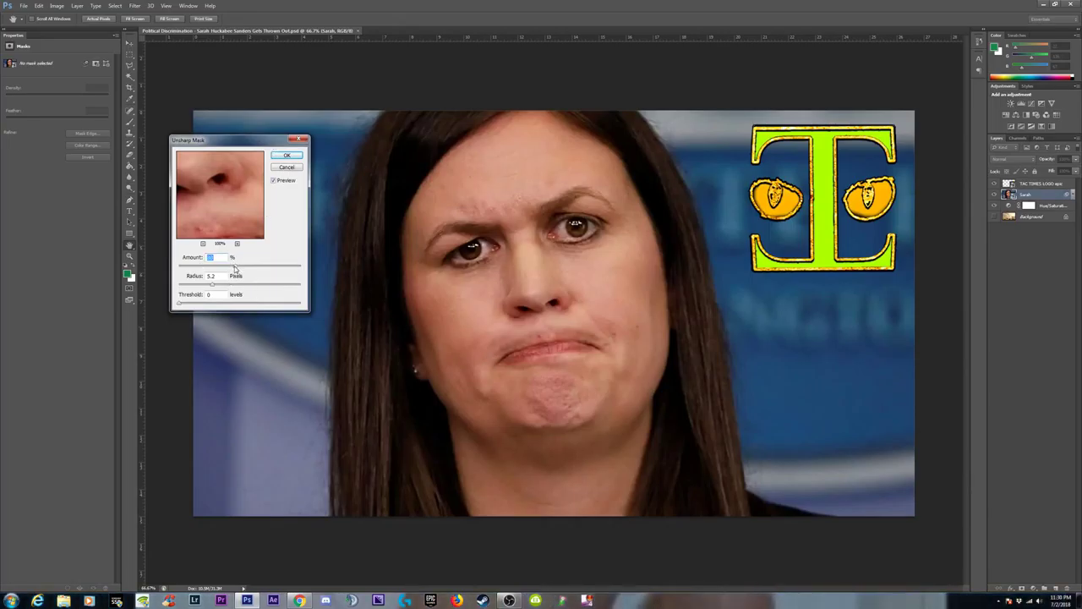
left_click_drag(237, 269, 244, 275)
left_click_drag(220, 286, 204, 288)
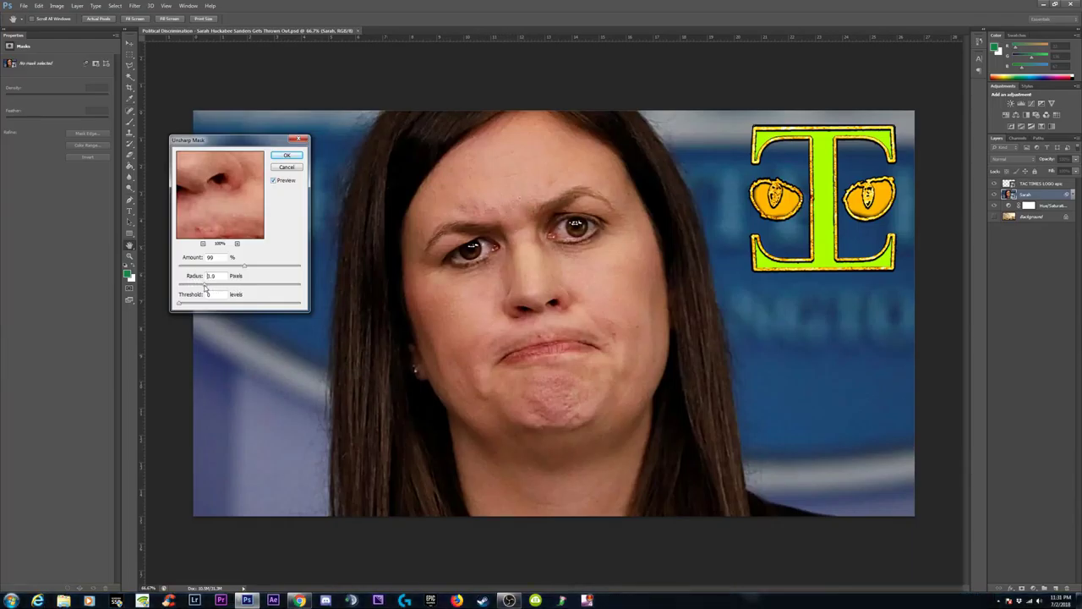
left_click(193, 288)
left_click_drag(193, 289, 183, 288)
left_click(273, 265)
left_click_drag(273, 267, 282, 267)
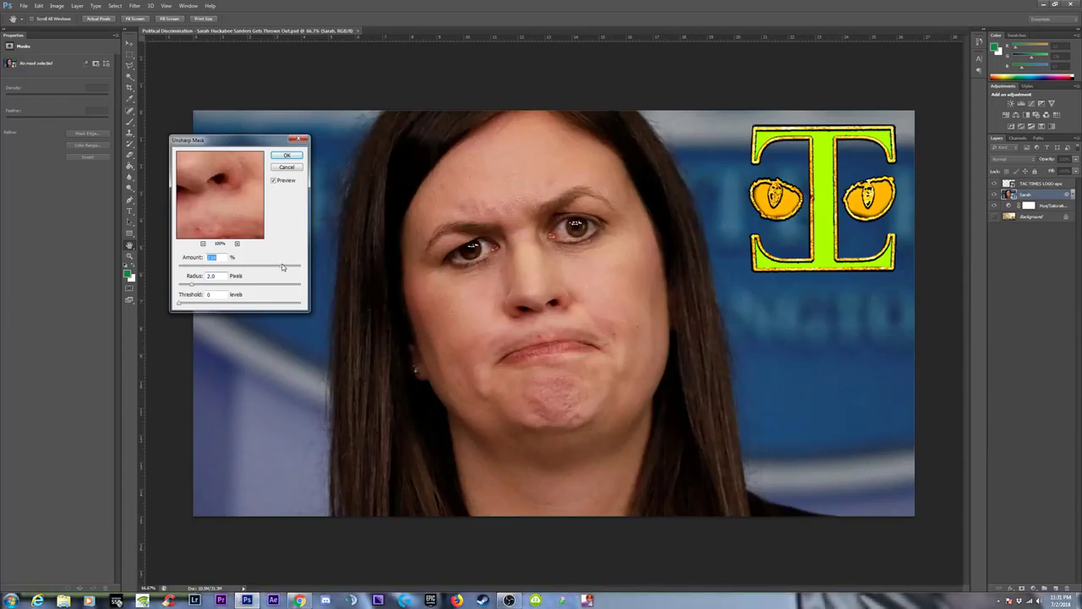
left_click_drag(193, 288, 202, 288)
left_click(273, 181)
Judge the sharpening at 100% with Preview toggles, lower Amount to 81%, and apply it.
key("ctrl+minus")
key("ctrl+minus")
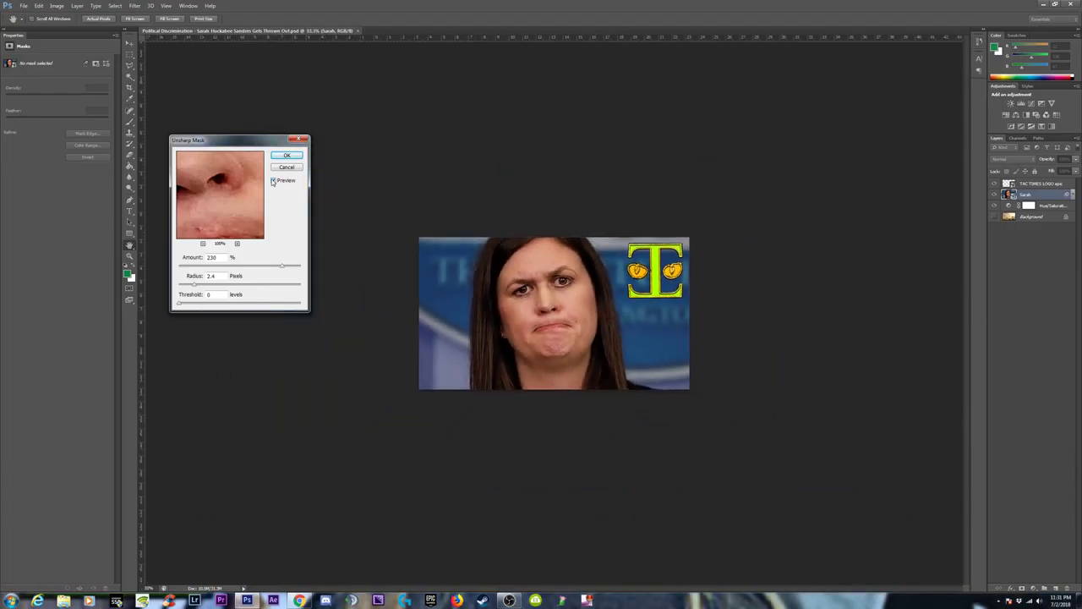
key("ctrl+minus")
key("ctrl+plus")
key("ctrl+plus")
key("ctrl+plus")
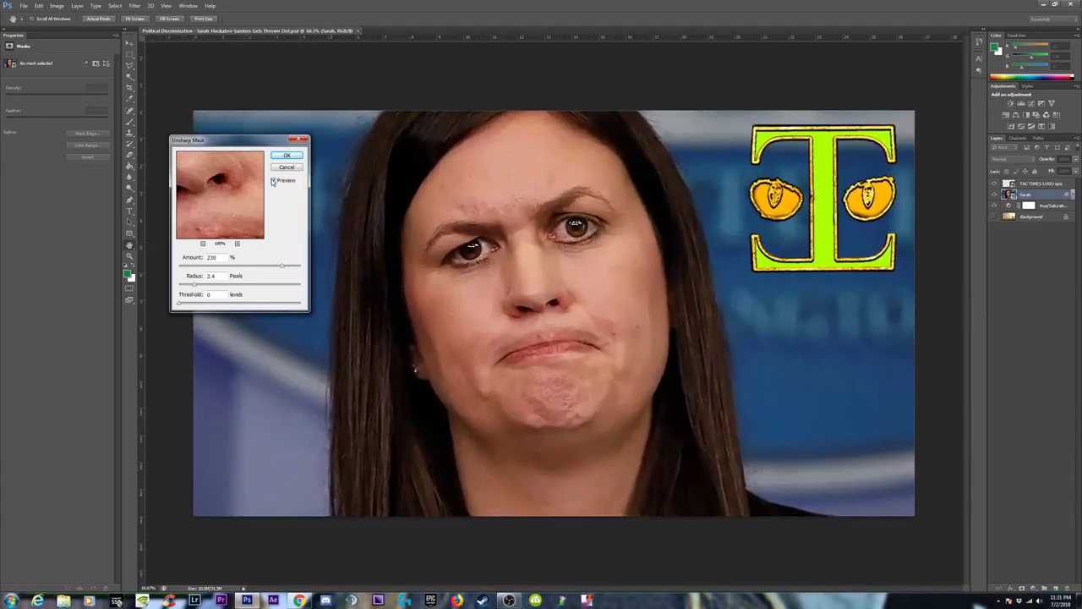
key("ctrl+plus")
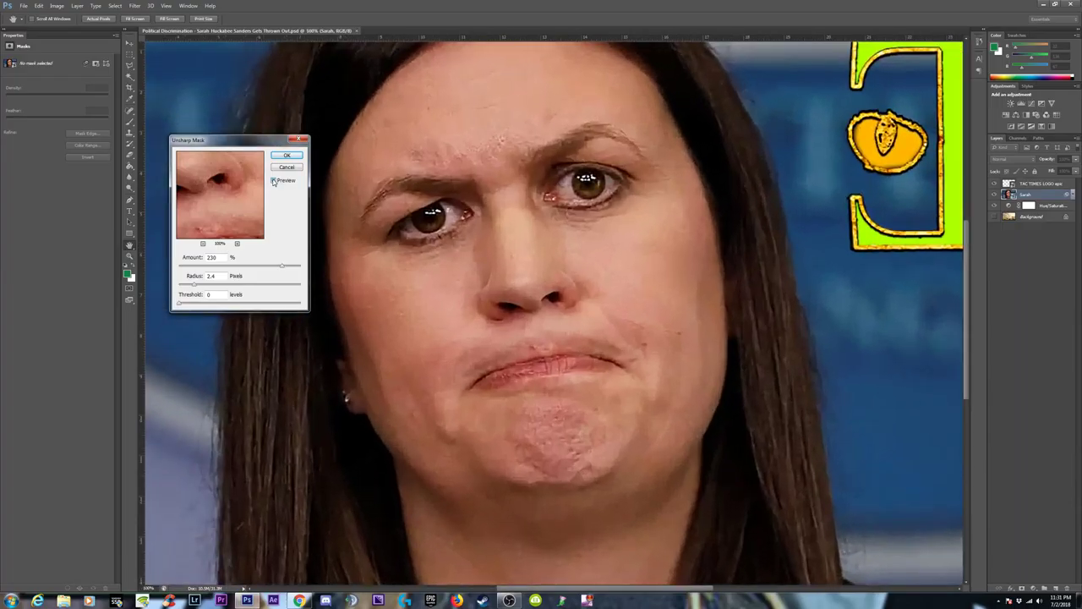
left_click(274, 181)
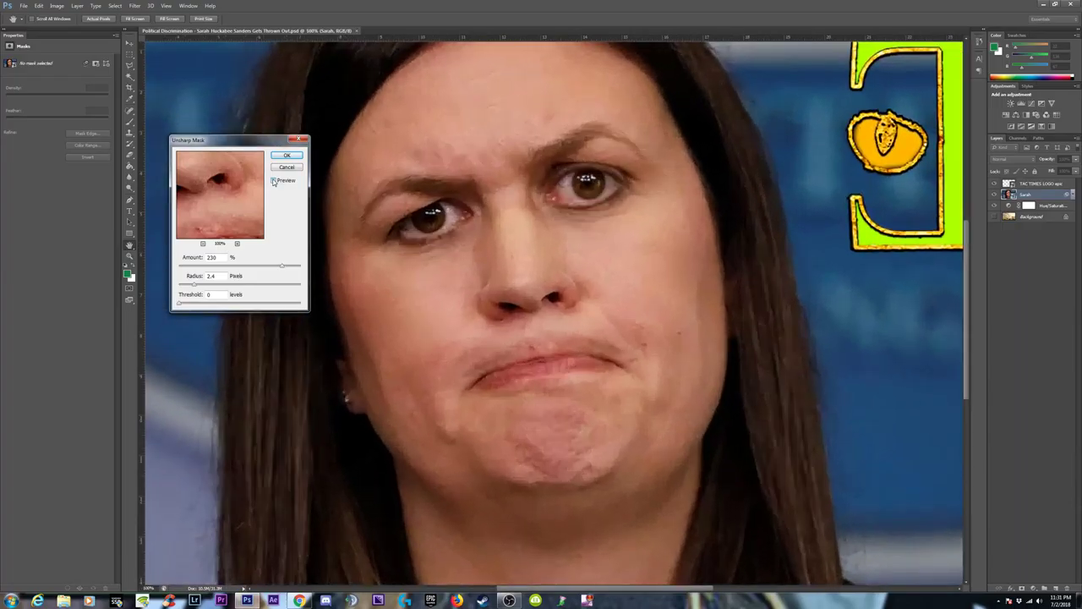
left_click(274, 181)
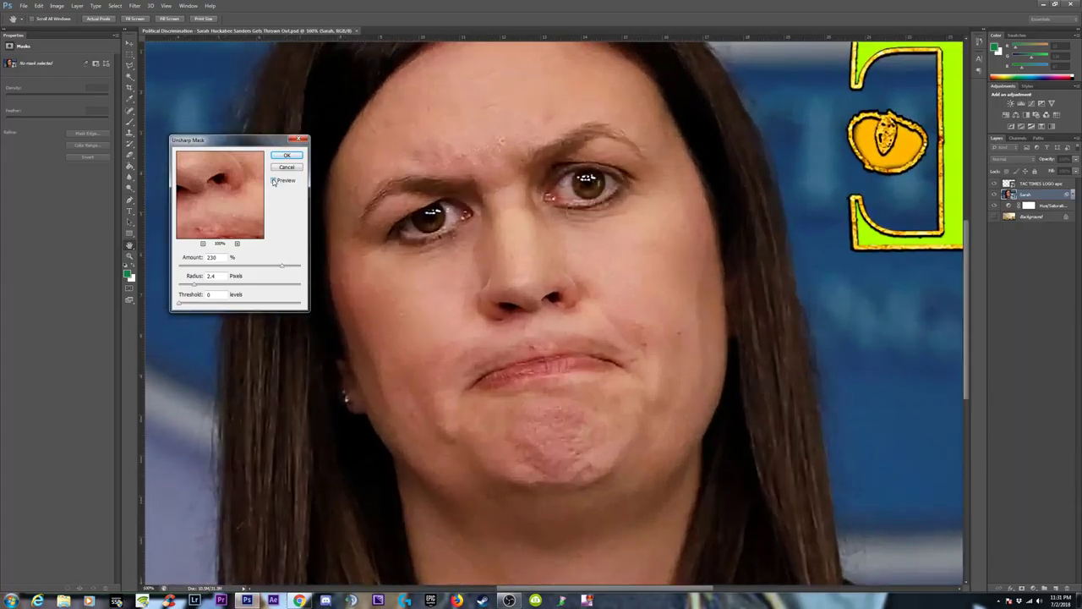
left_click(273, 180)
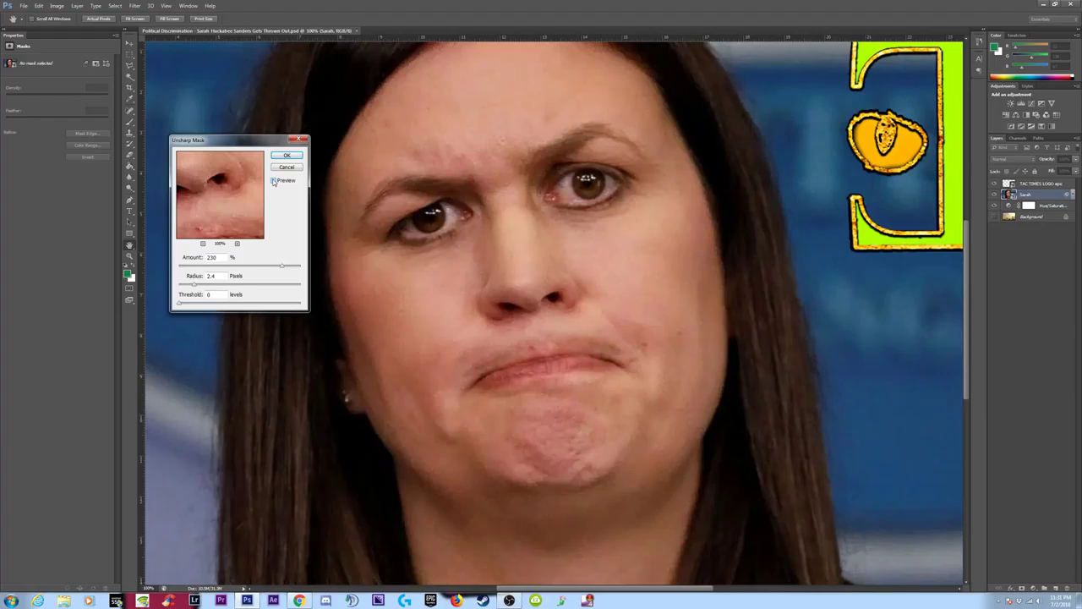
left_click(274, 181)
left_click_drag(283, 266, 233, 268)
left_click(273, 181)
left_click(273, 180)
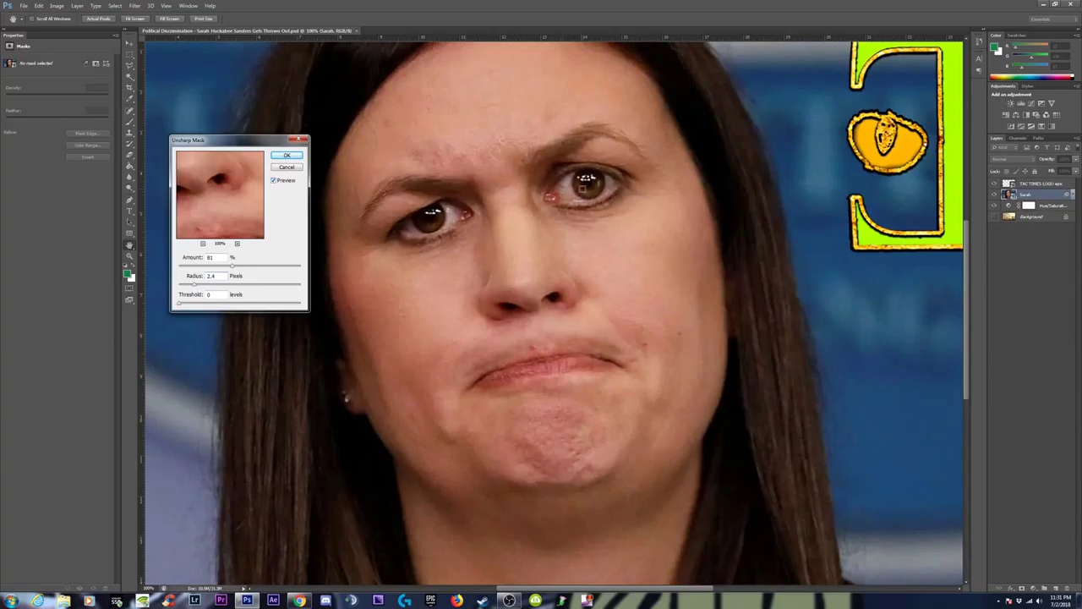
left_click(287, 155)
left_click(118, 5)
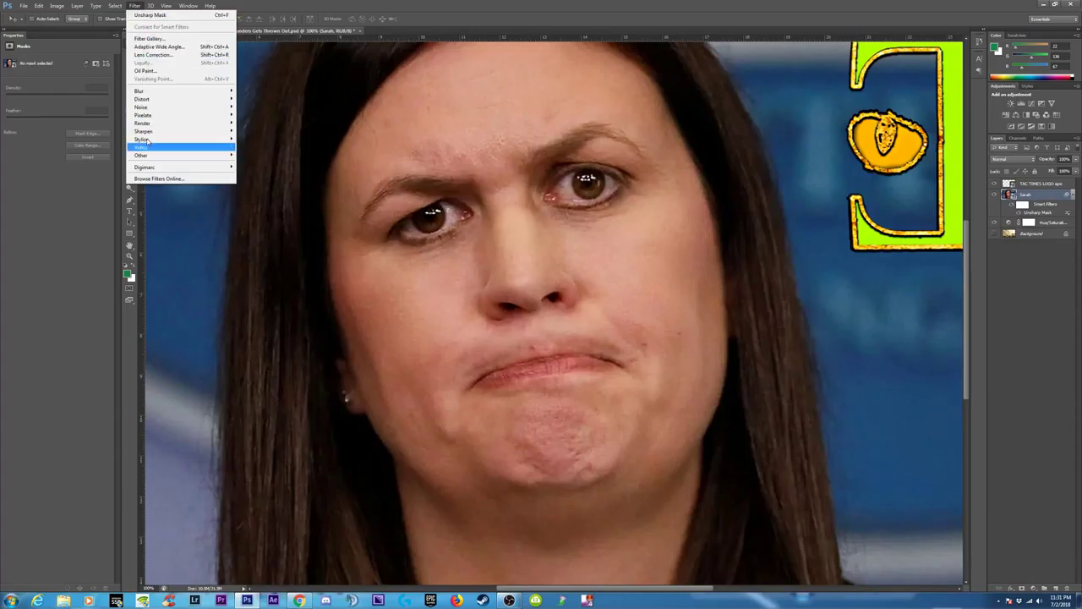
mouse_move(142, 131)
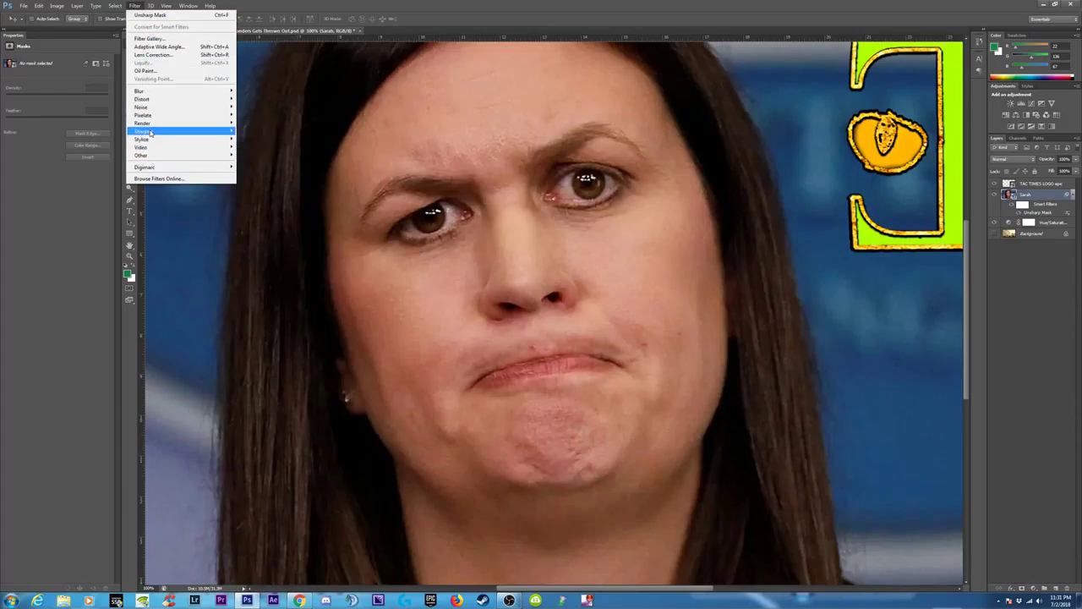
Add a second Unsharp Mask, lowering Amount to 40% with a 6.0-pixel radius, and compare previews.
left_click(254, 162)
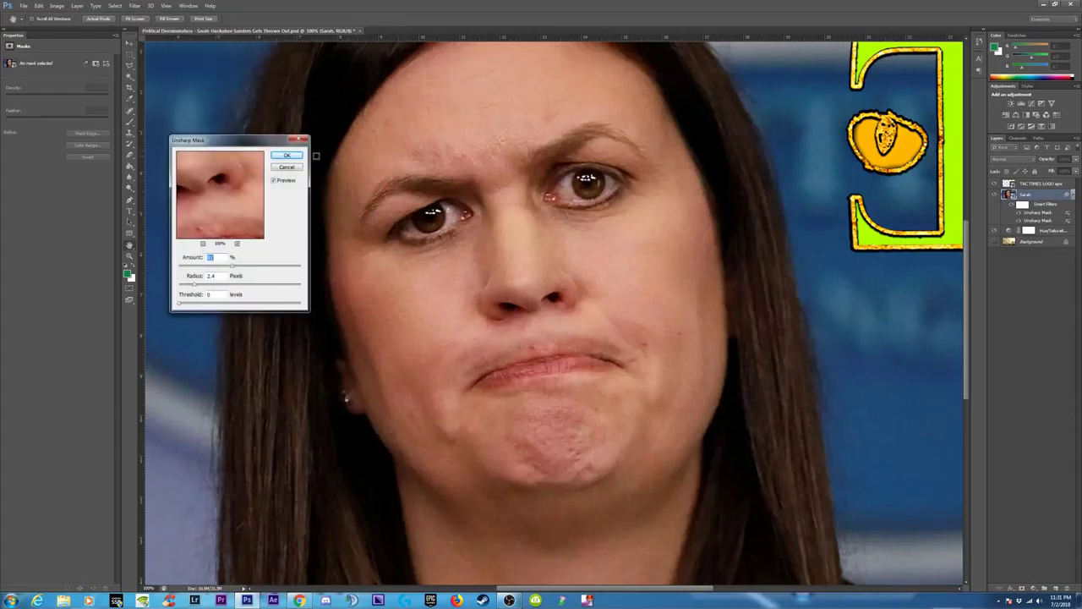
type("81")
key("Tab")
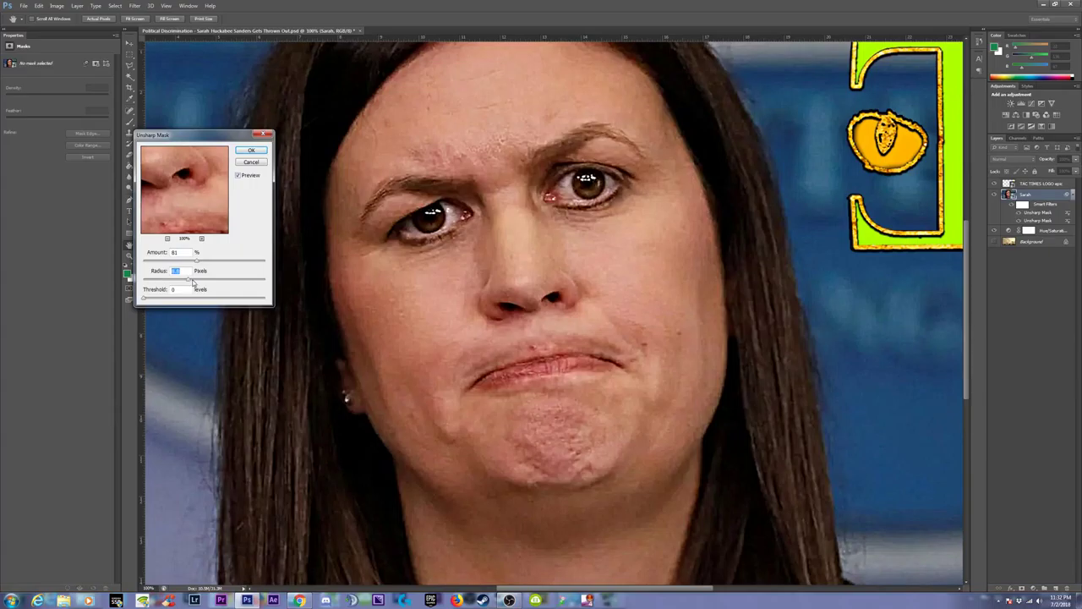
left_click_drag(197, 262, 169, 263)
left_click(238, 175)
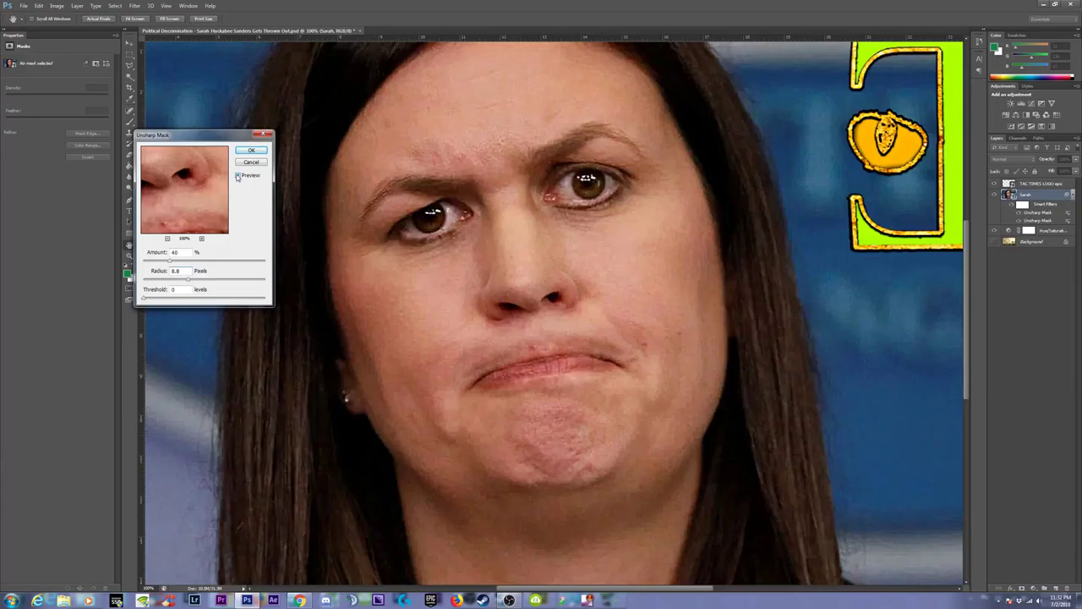
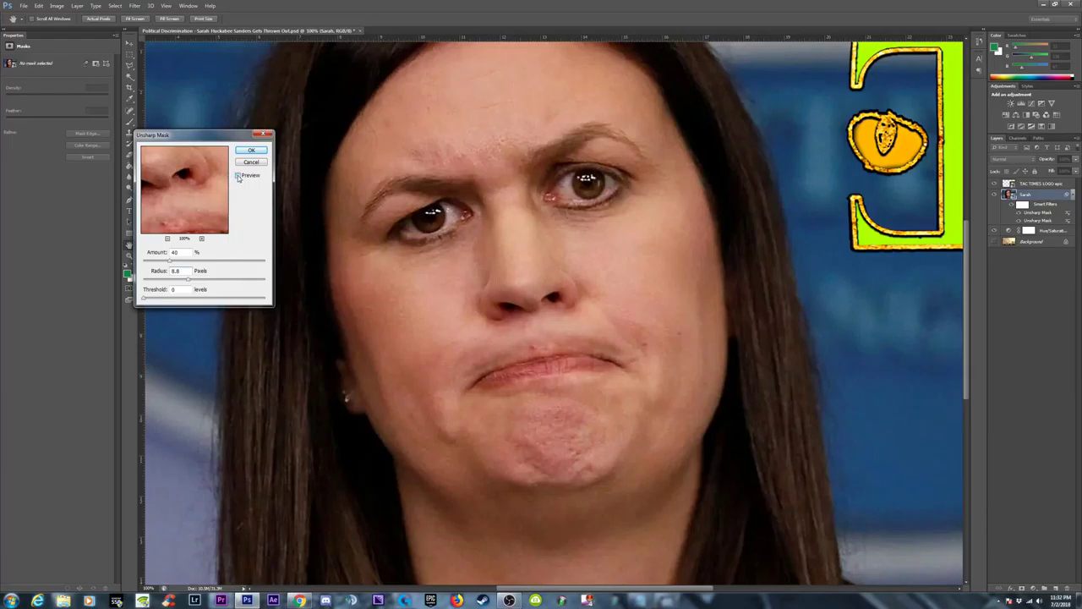
Apply Unsharp Mask sharpening at 40% amount and 6.8-pixel radius, then zoom in on the nose and mouth.
left_click(237, 175)
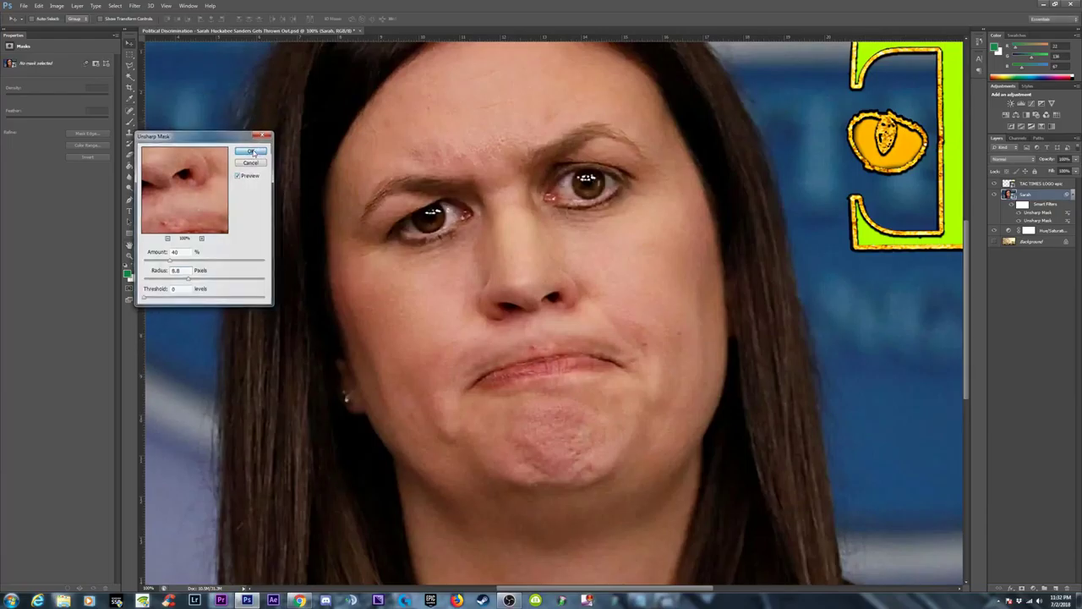
left_click(251, 150)
key("ctrl+plus")
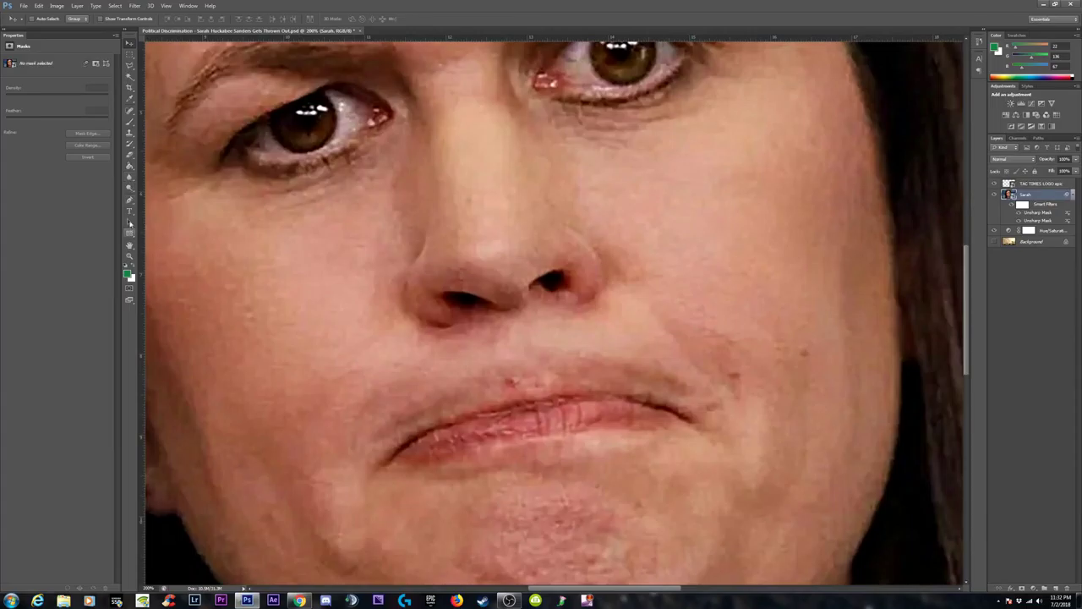
Select the Clone Stamp Tool from the stamp tool flyout.
left_click(129, 123)
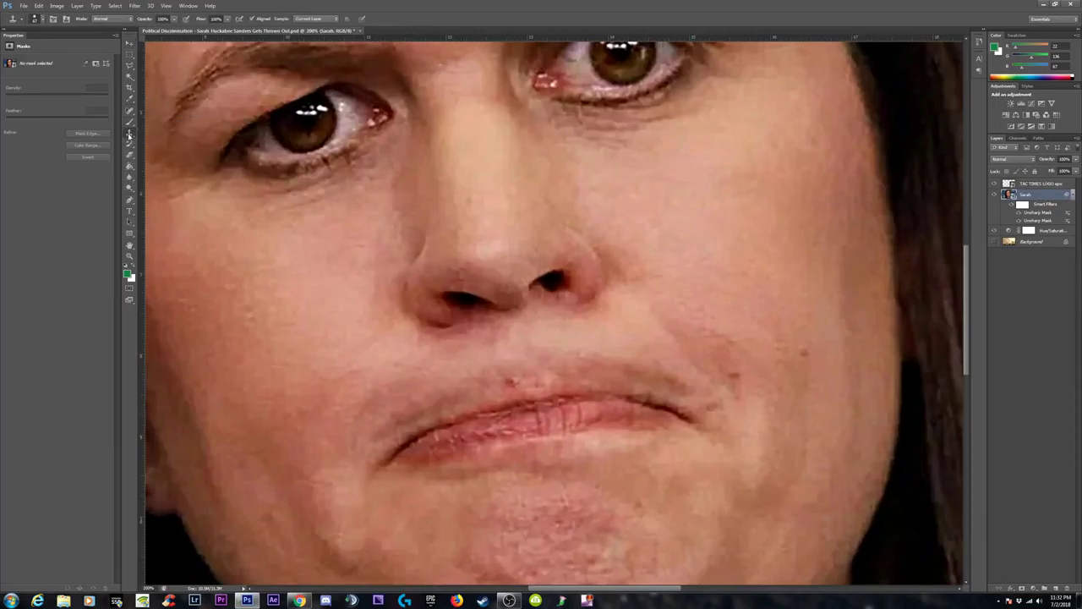
left_click(167, 133)
left_click(131, 134)
left_click(167, 132)
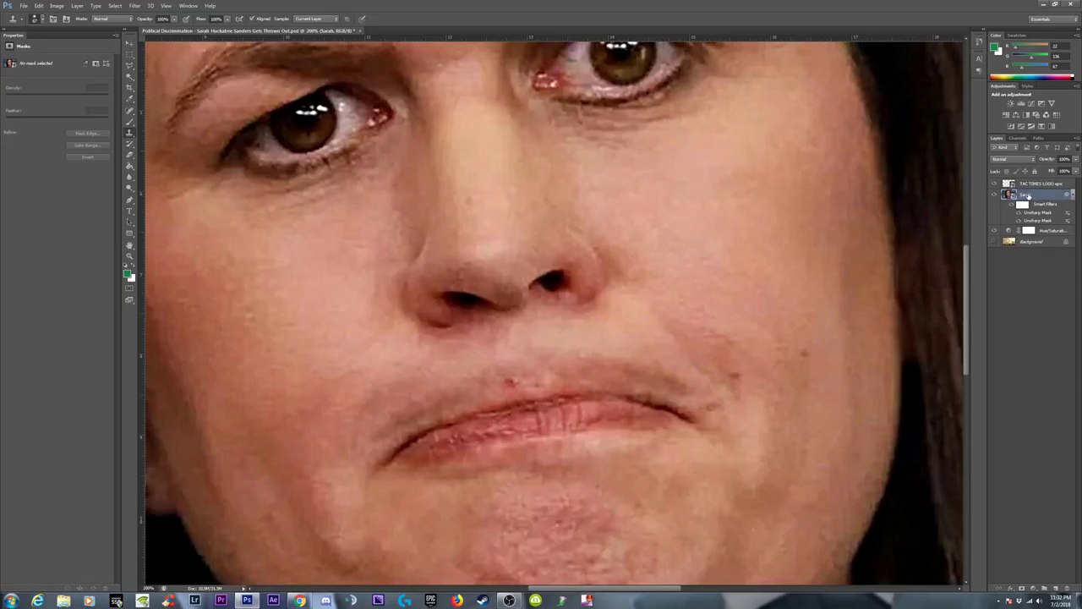
Rasterize the portrait layer and shrink the Clone Stamp brush size.
right_click(1026, 195)
left_click(992, 285)
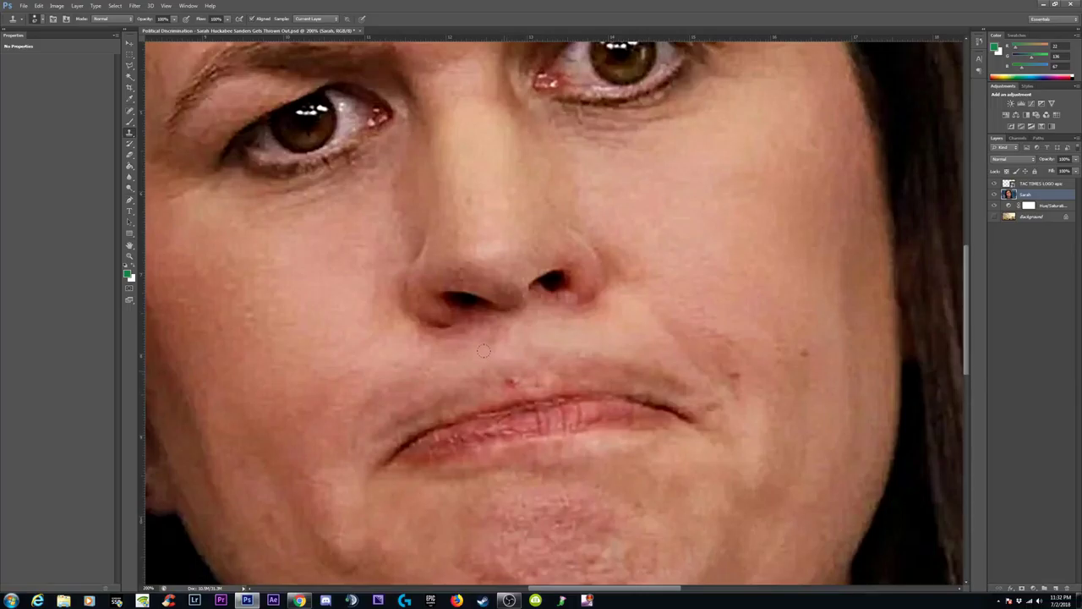
scroll(483, 349, "down", 1)
left_click(41, 20)
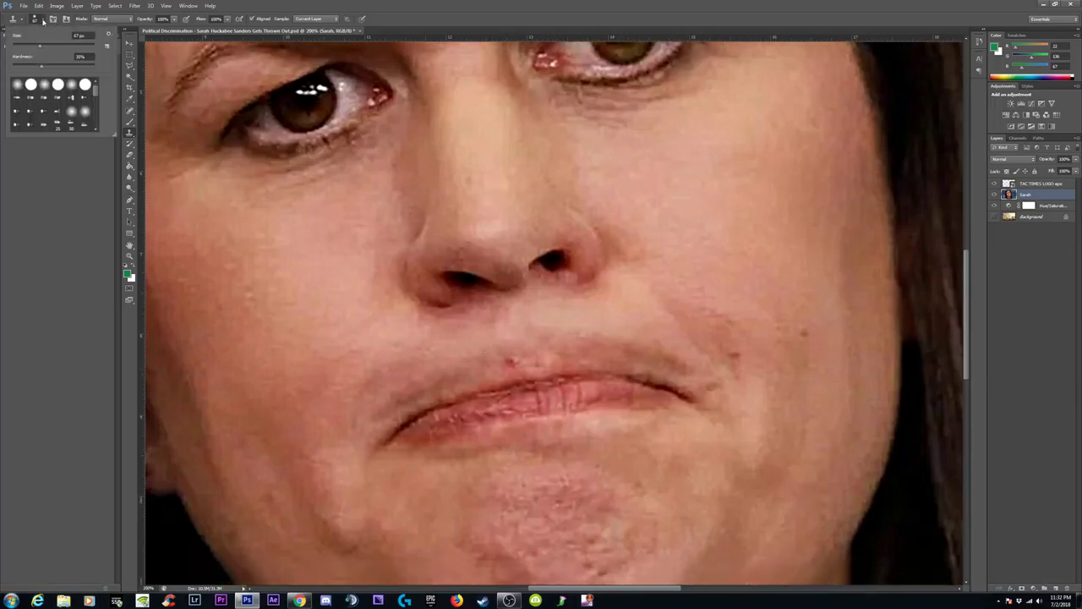
left_click_drag(40, 47, 25, 47)
key("Return")
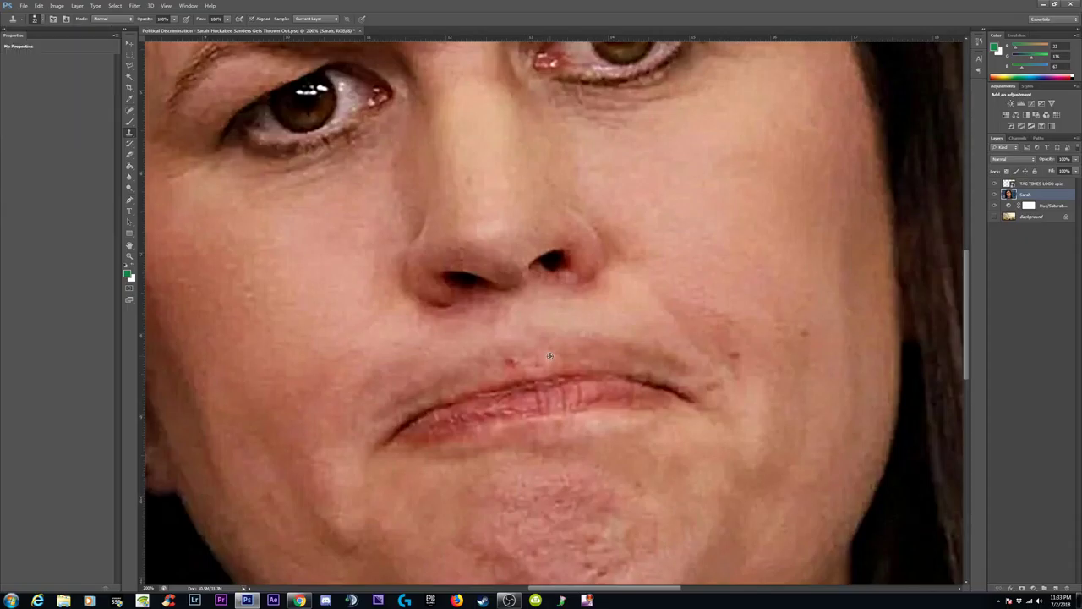
Sample nearby skin as the clone source and clone away the red blemish above the lip with a smaller brush.
scroll(512, 362, "up", 2)
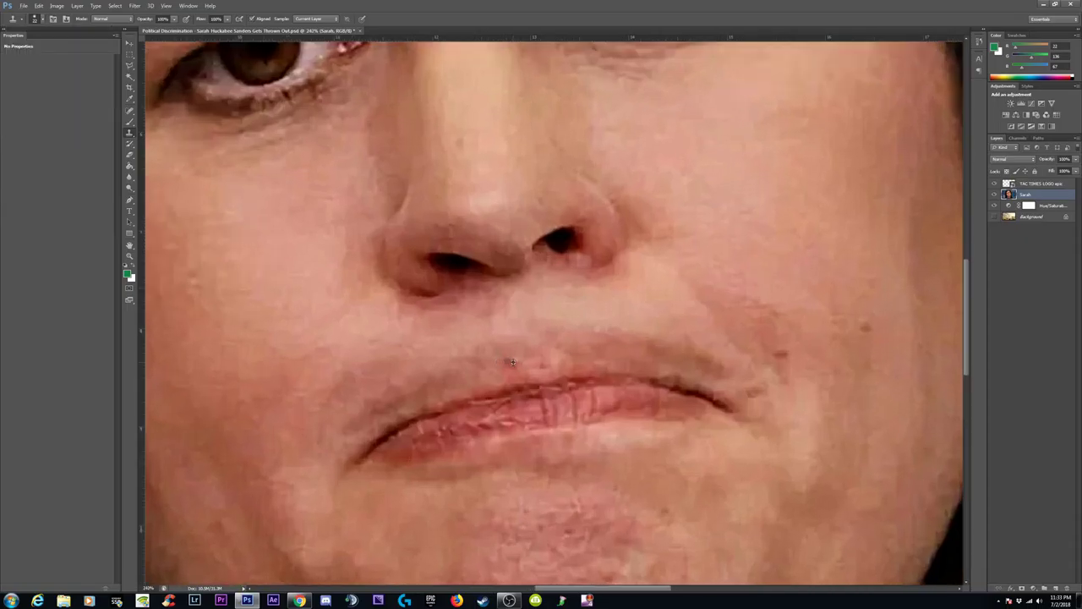
left_click(43, 19)
left_click(35, 37)
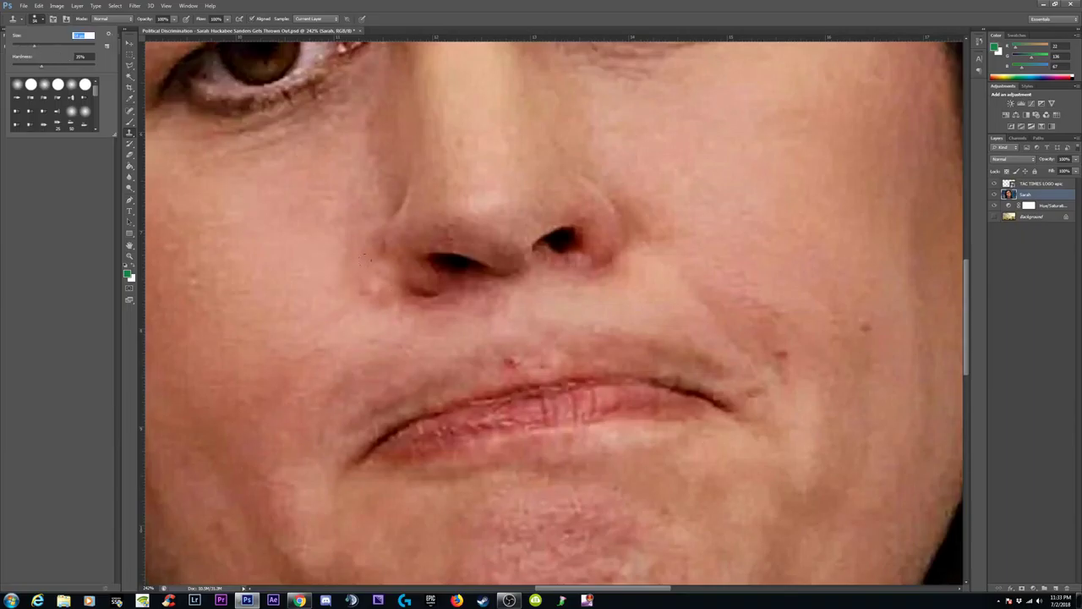
left_click(506, 338)
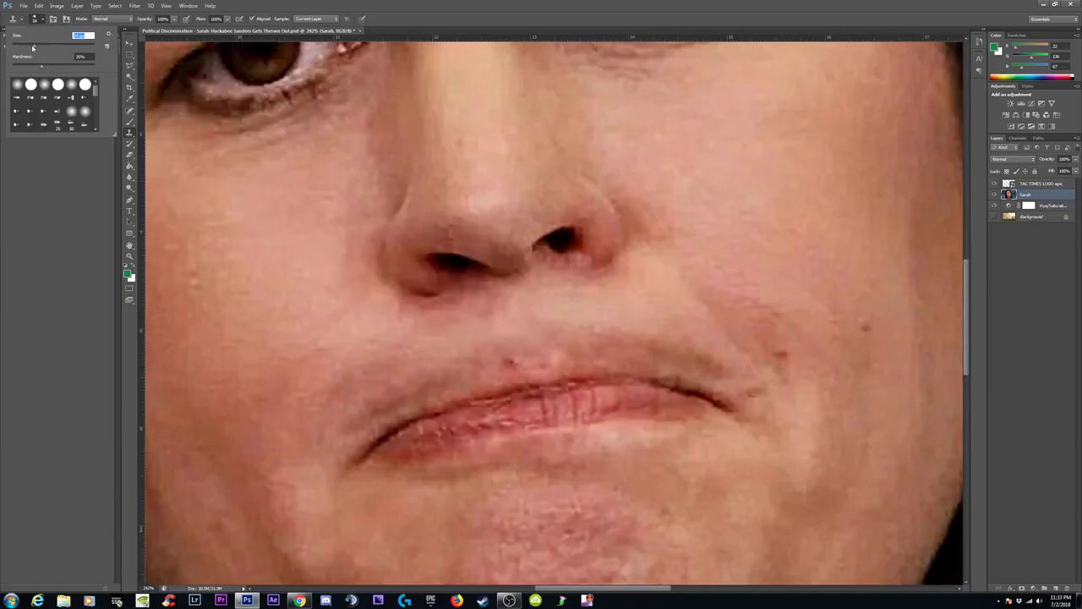
left_click_drag(32, 48, 24, 48)
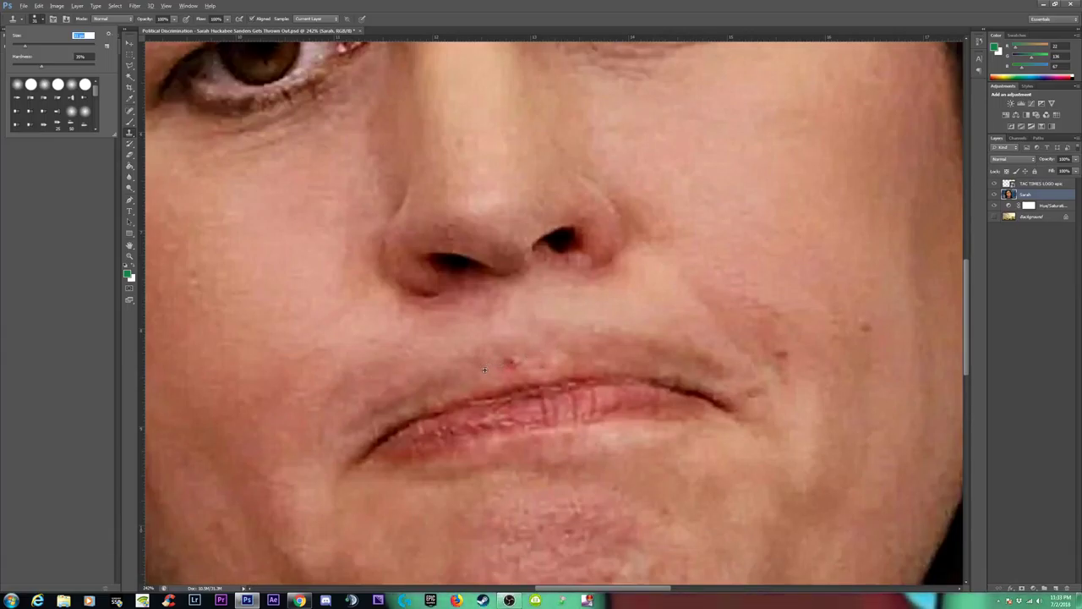
key("Return")
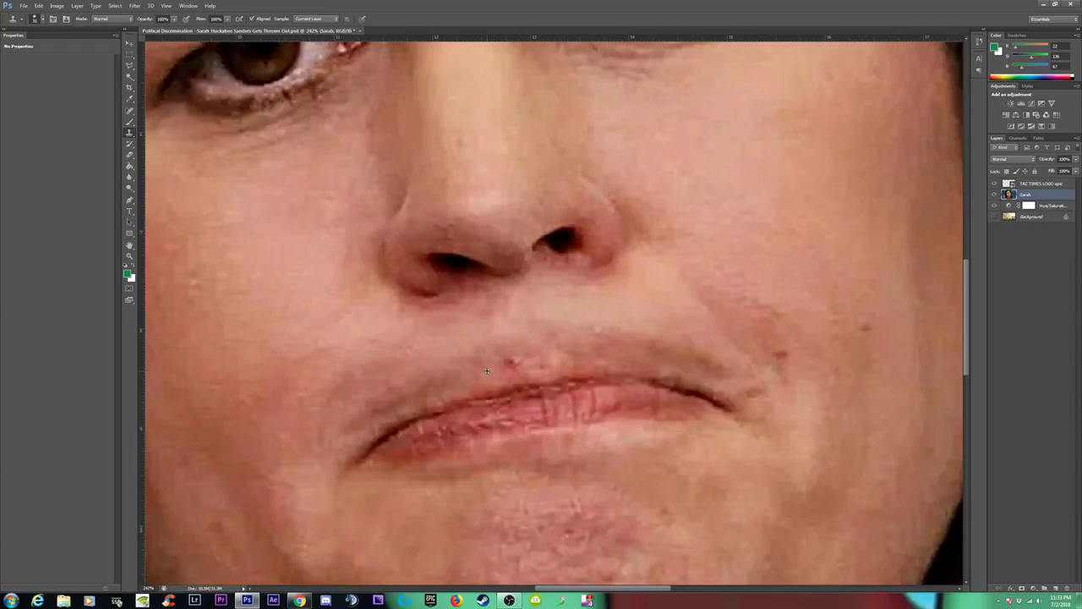
left_click(512, 362)
Zoom out to show the whole thumbnail and bring up the new fill/adjustment layer types.
key("ctrl+minus")
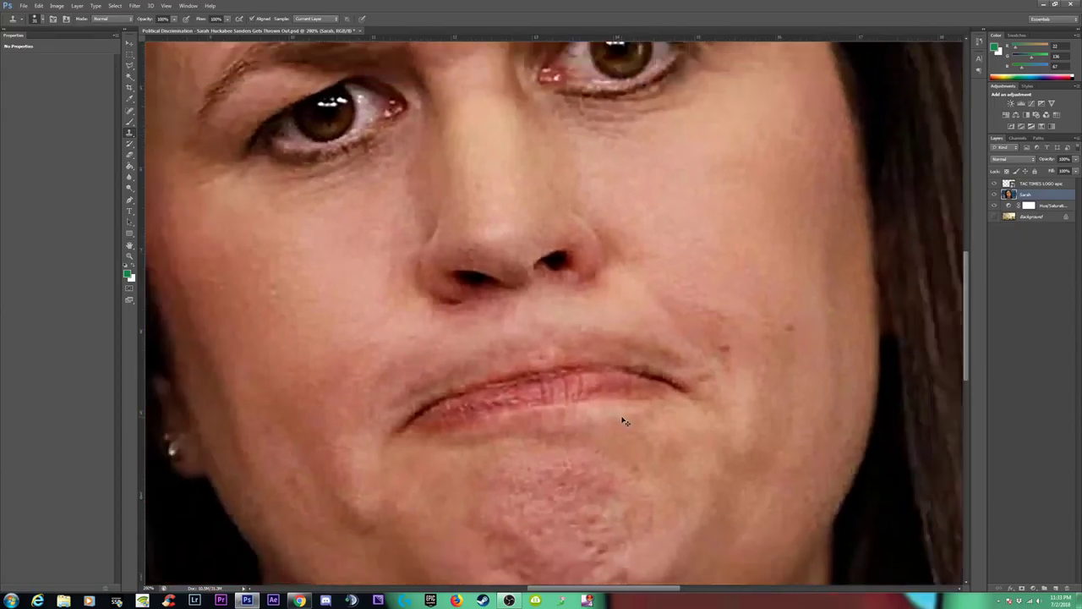
key("ctrl+minus")
key("ctrl+minus")
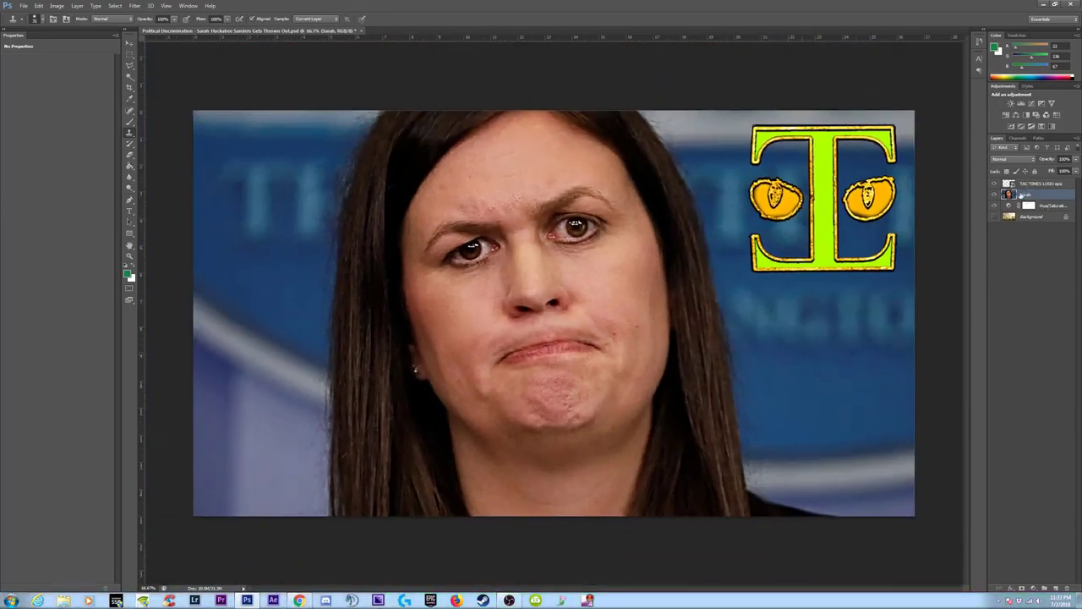
key("Return")
left_click(1033, 588)
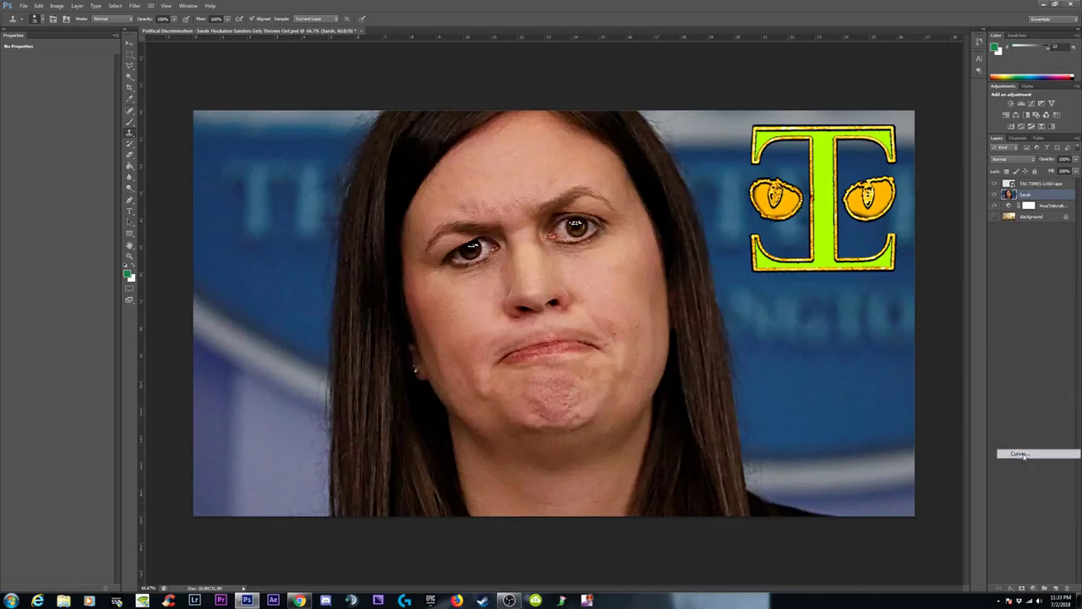
Add a Curves adjustment that raises highlights and darkens shadows, and compare it on and off.
left_click(1024, 454)
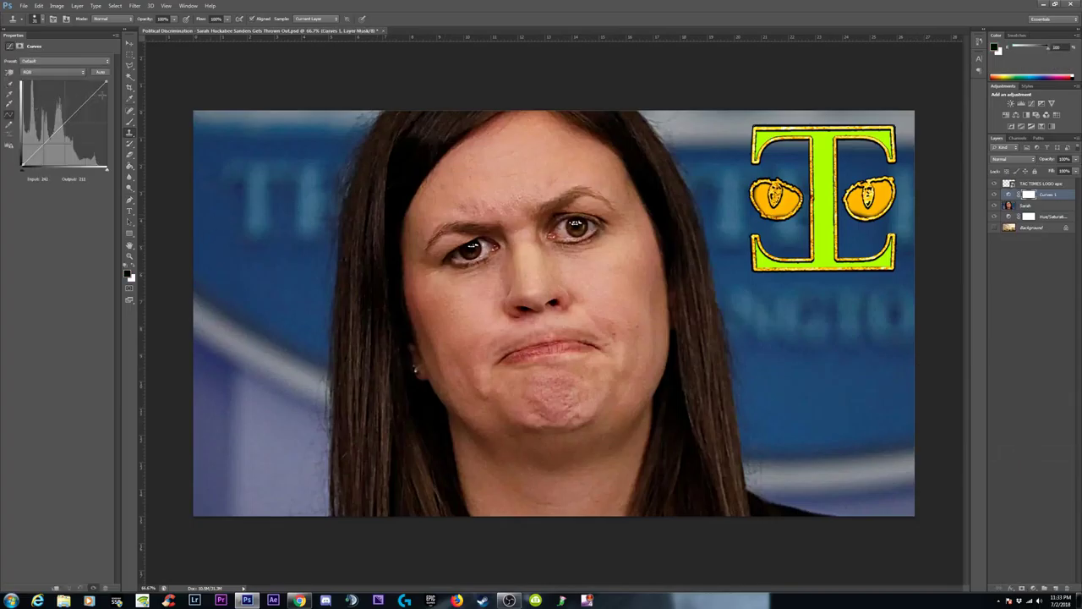
left_click_drag(94, 95, 94, 88)
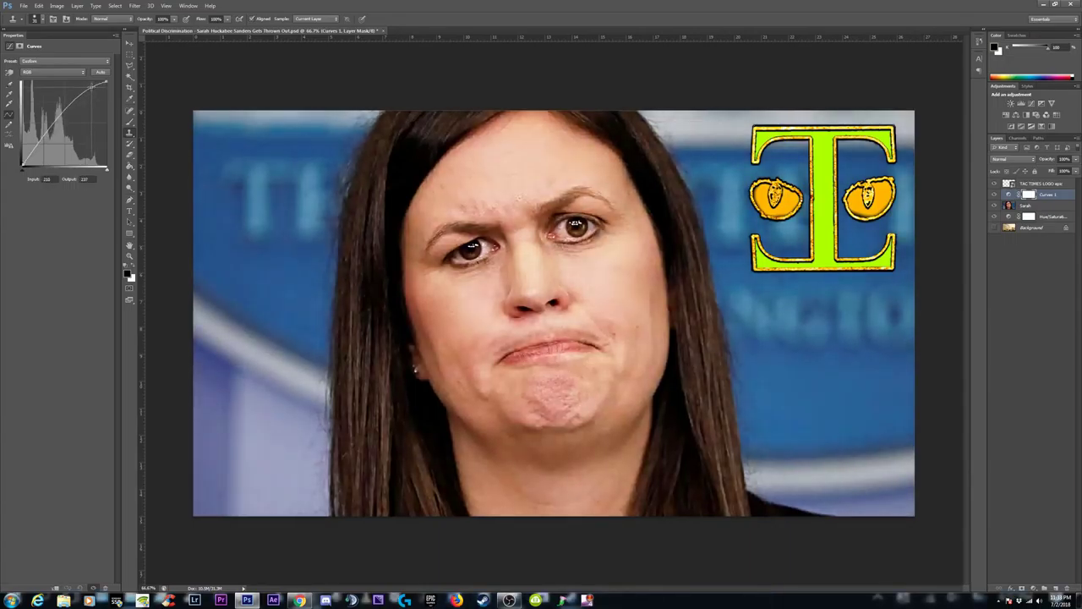
left_click_drag(92, 87, 93, 86)
left_click_drag(27, 157, 28, 159)
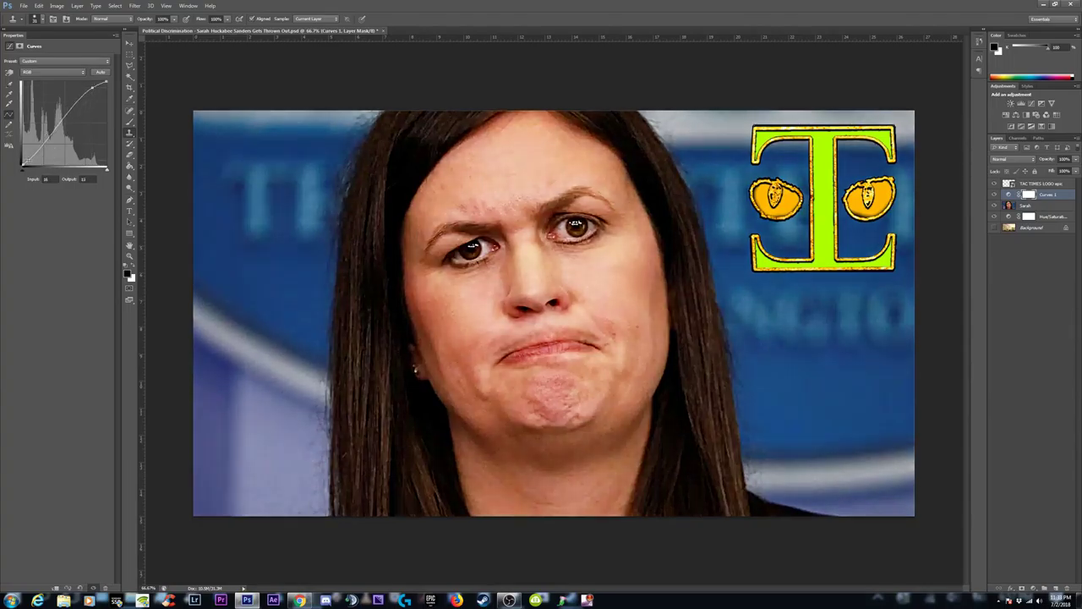
left_click_drag(28, 159, 27, 160)
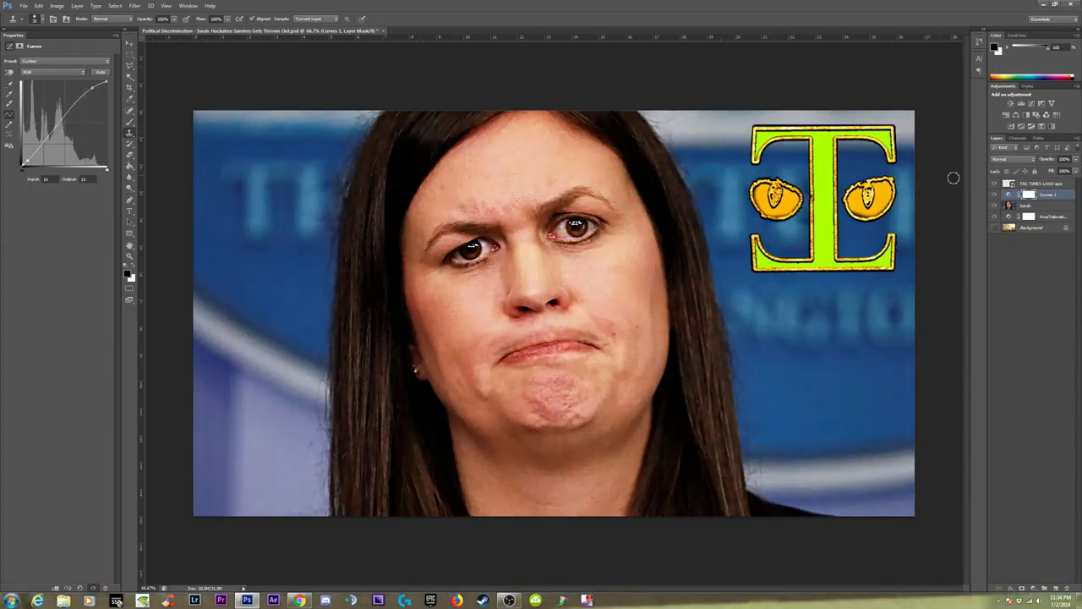
left_click(994, 195)
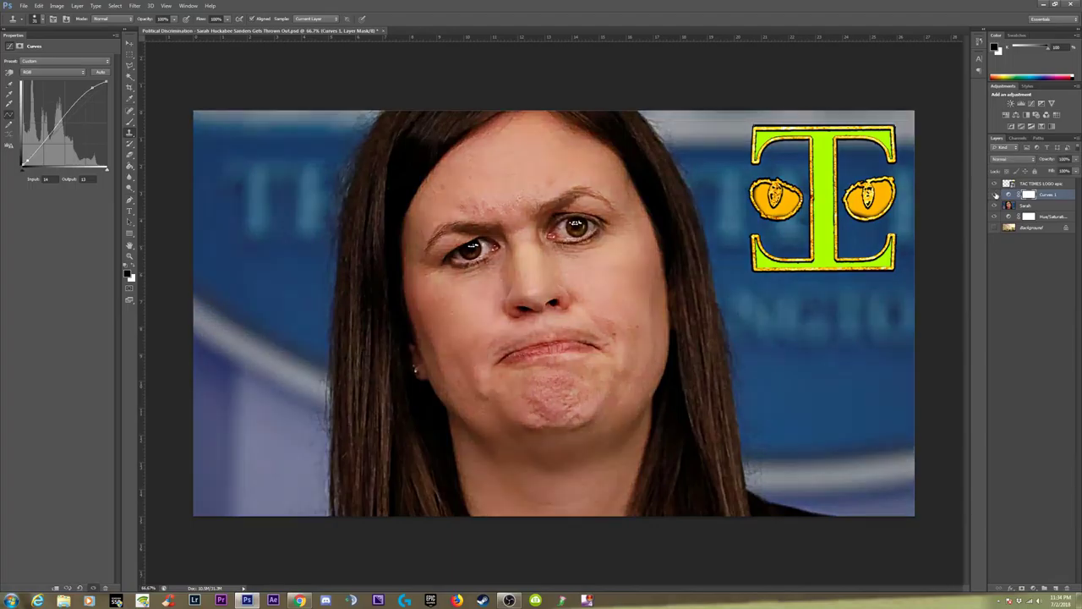
left_click(995, 195)
left_click(995, 195)
left_click(995, 195)
left_click(995, 195)
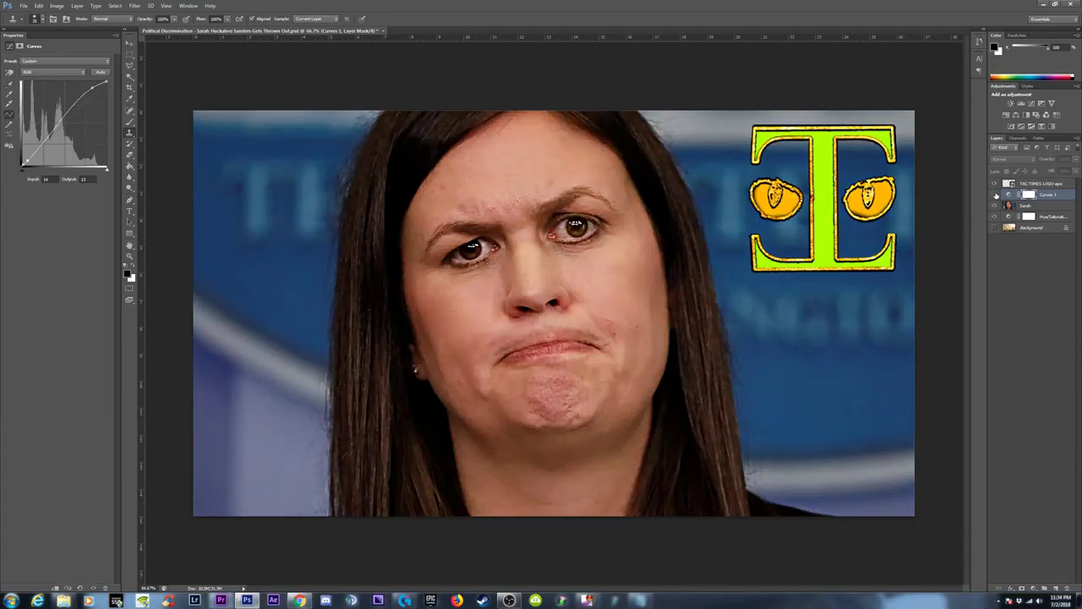
left_click(995, 195)
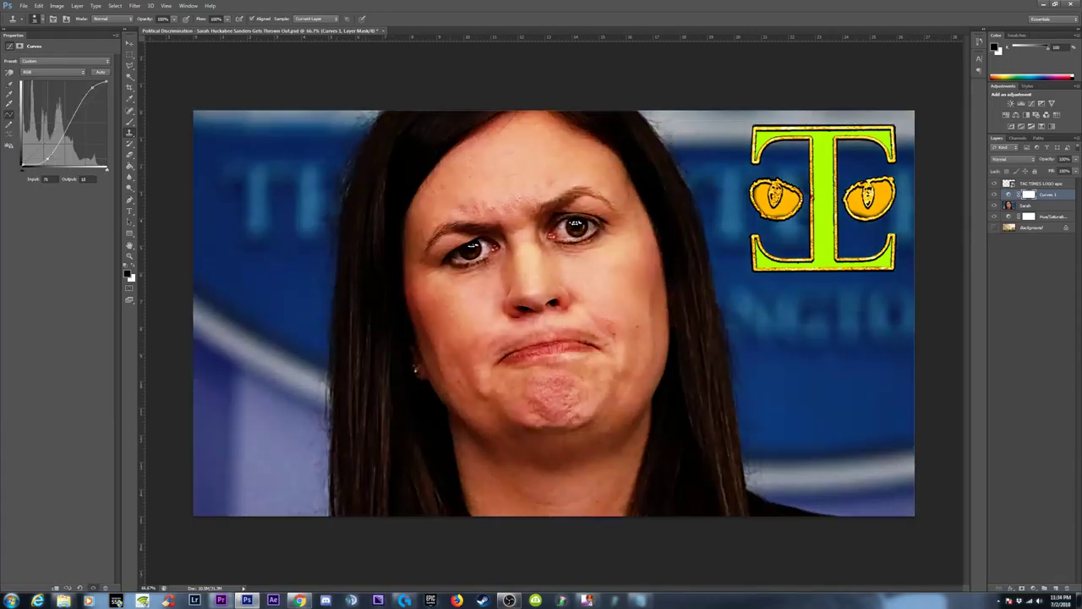
Reshape Curves 1 into a contrast S-curve with deeper shadows, then compare it on and off.
left_click_drag(64, 123, 64, 182)
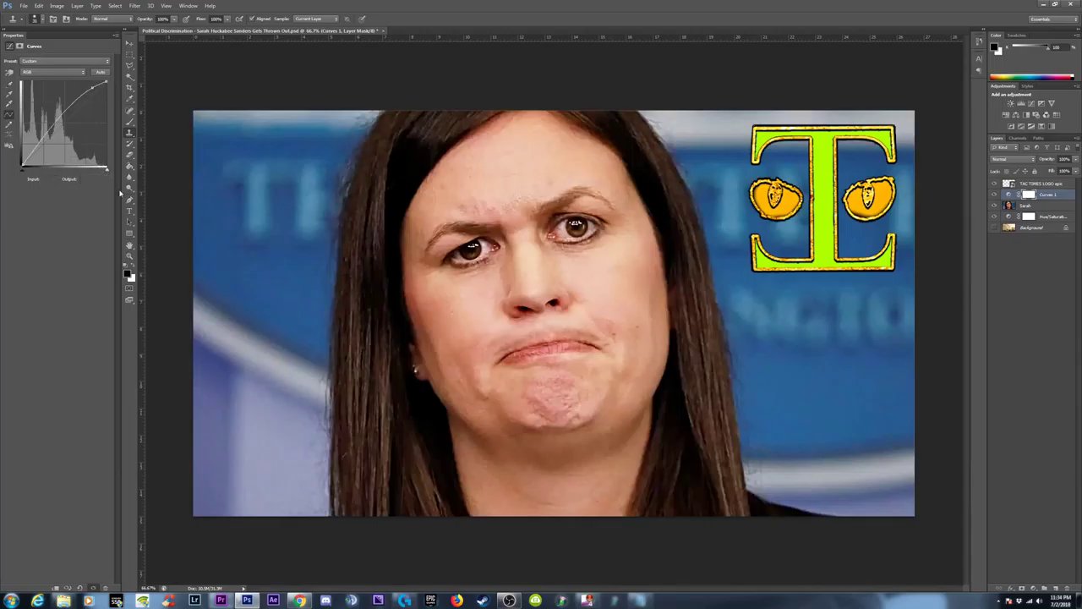
left_click_drag(89, 87, 92, 205)
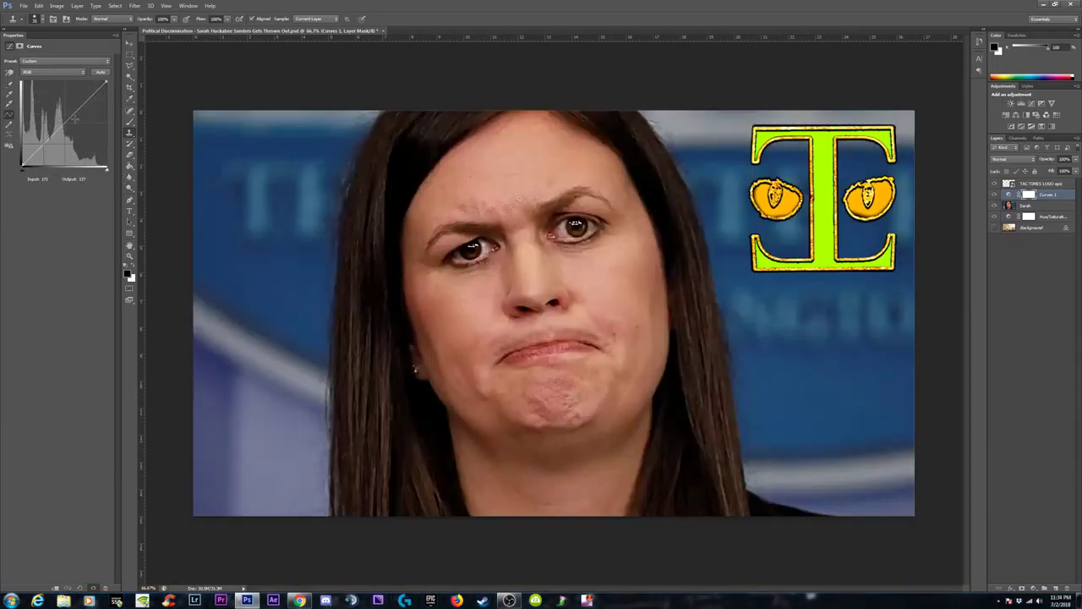
mouse_move(60, 127)
left_mouse_down()
mouse_move(45, 110)
mouse_move(56, 126)
left_mouse_up()
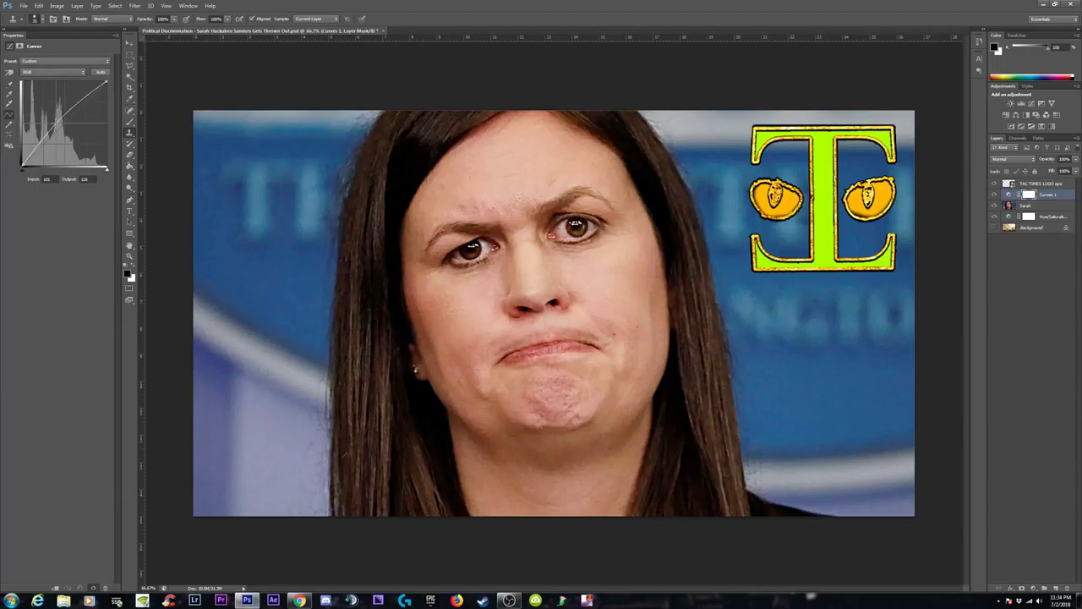
left_click(26, 162)
left_click_drag(27, 162, 25, 161)
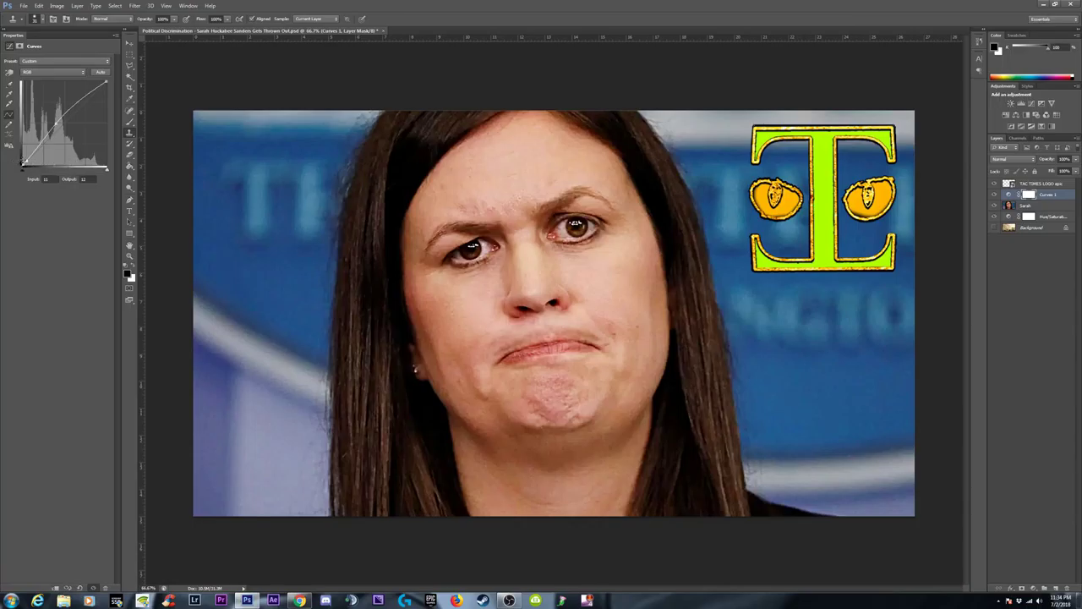
left_click_drag(24, 160, 25, 162)
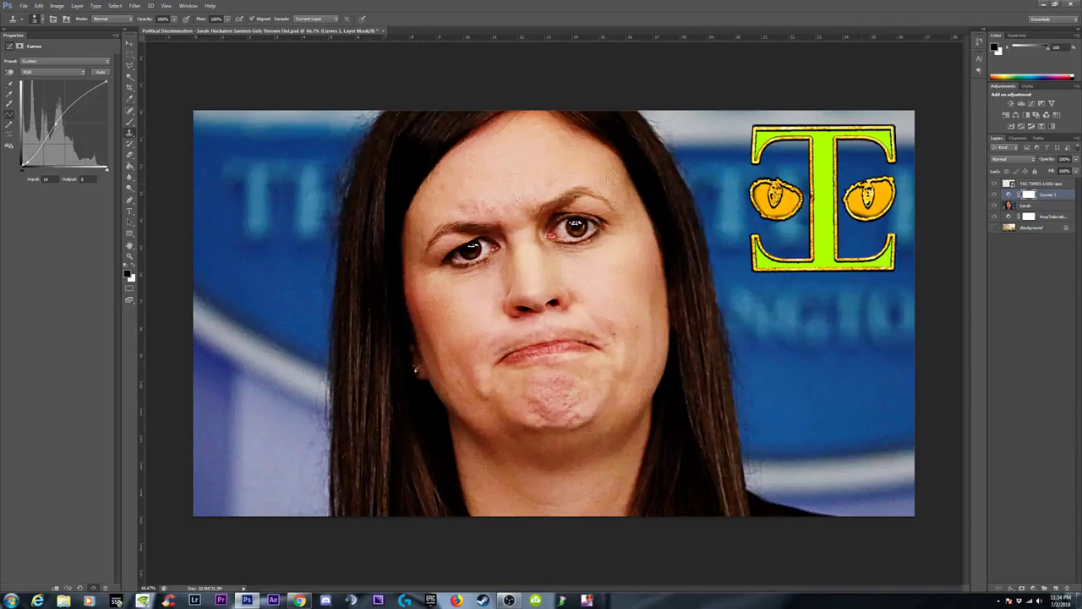
left_click(994, 194)
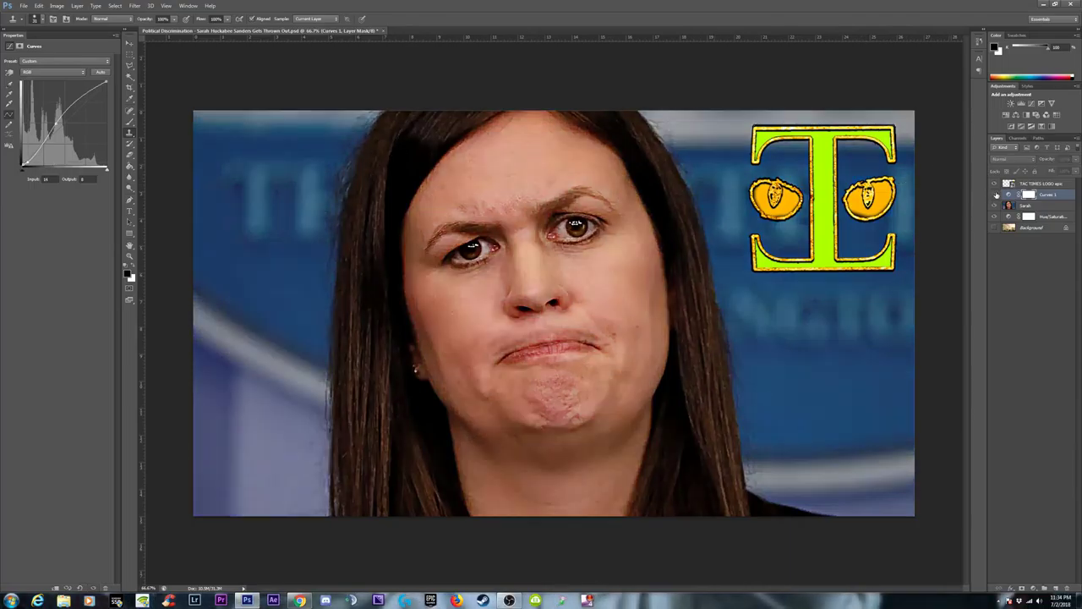
left_click(994, 194)
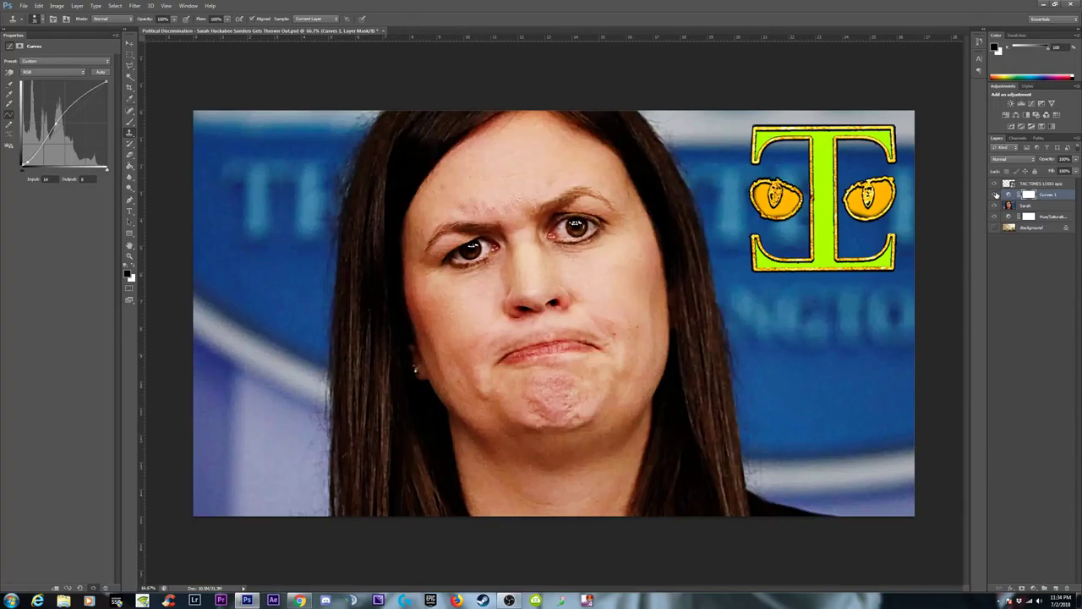
At 50% zoom, replace the Curves 1 curve with a single point gently lifting the midtones.
key("ctrl+minus")
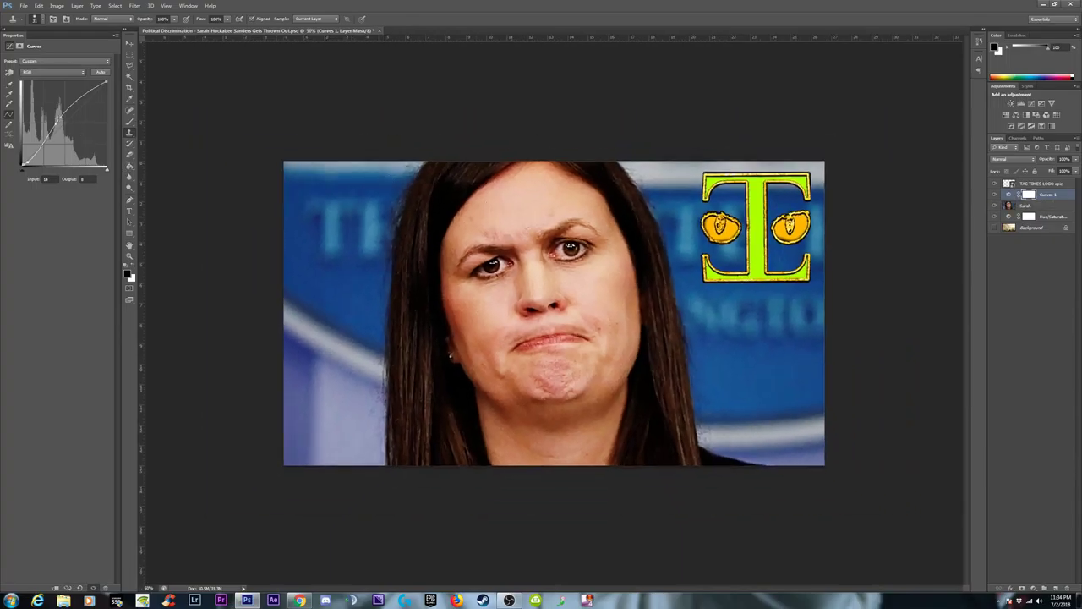
mouse_move(56, 125)
left_mouse_down()
mouse_move(48, 172)
mouse_move(146, 220)
left_mouse_up()
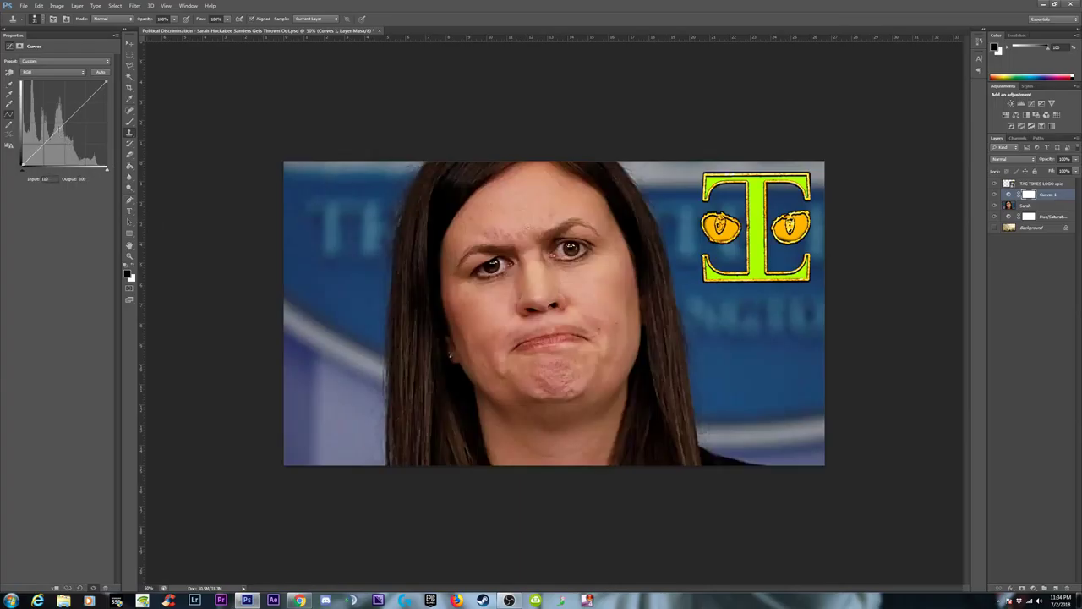
left_click_drag(53, 135, 52, 125)
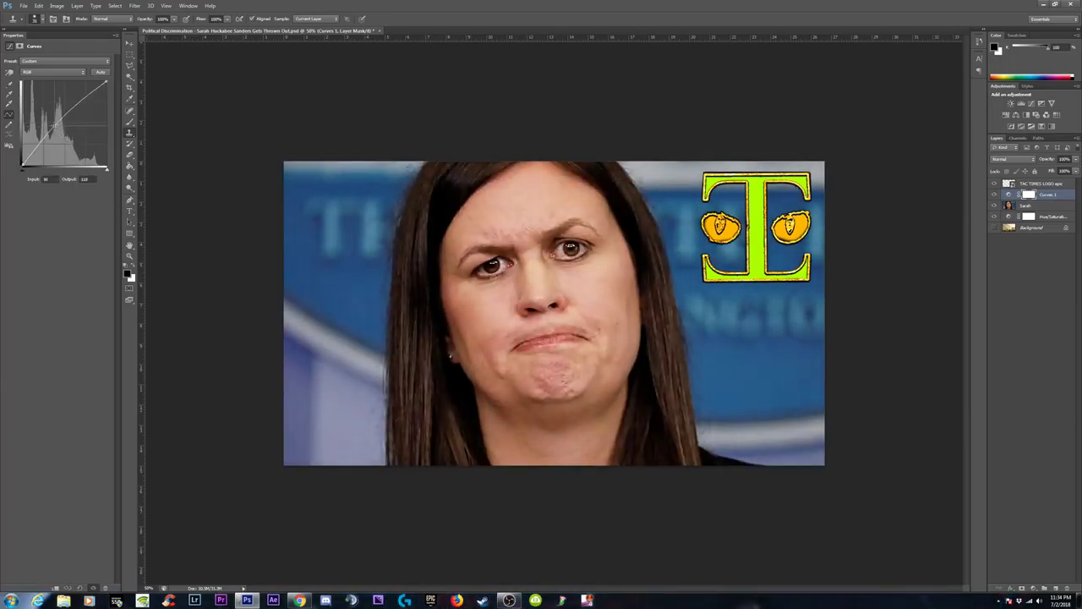
left_click(995, 195)
left_click(995, 195)
Dismiss the adjustment layer list unused and compare the portrait with and without Curves 1.
left_click(1032, 589)
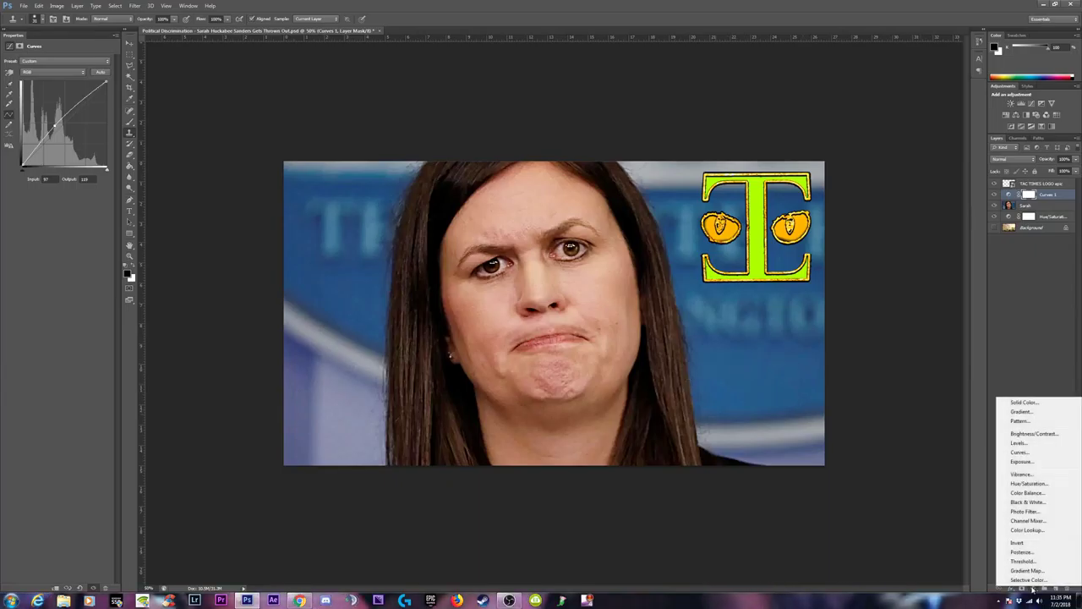
left_click(1021, 311)
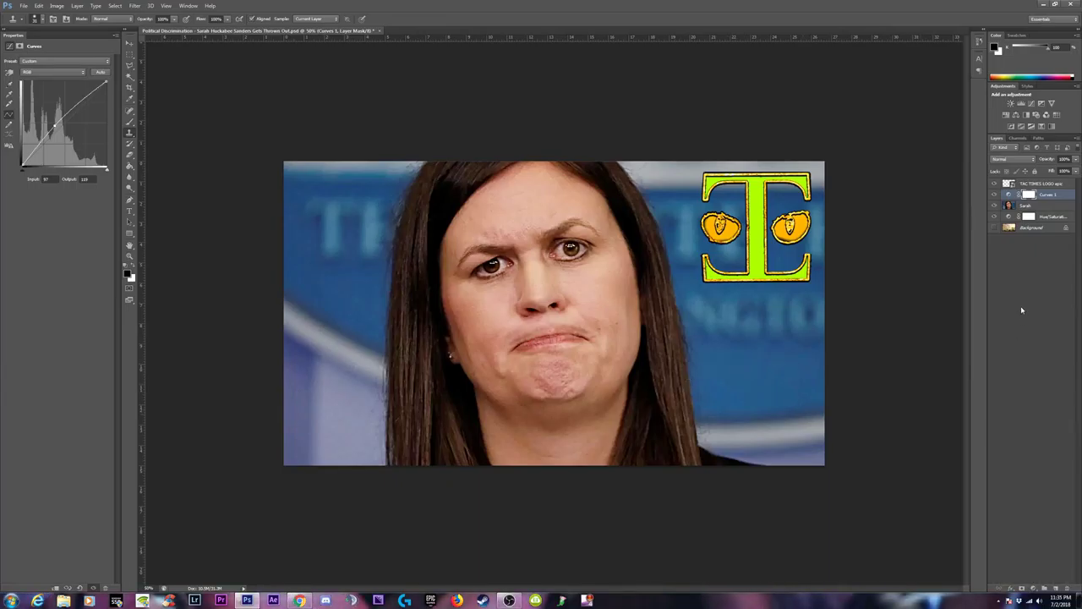
left_click(995, 195)
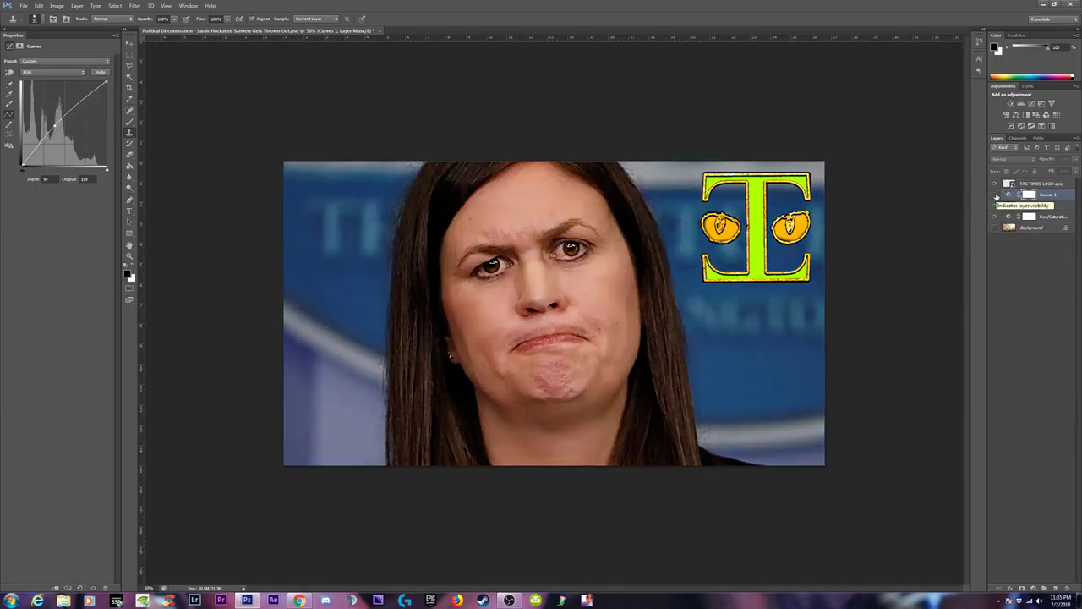
left_click(995, 194)
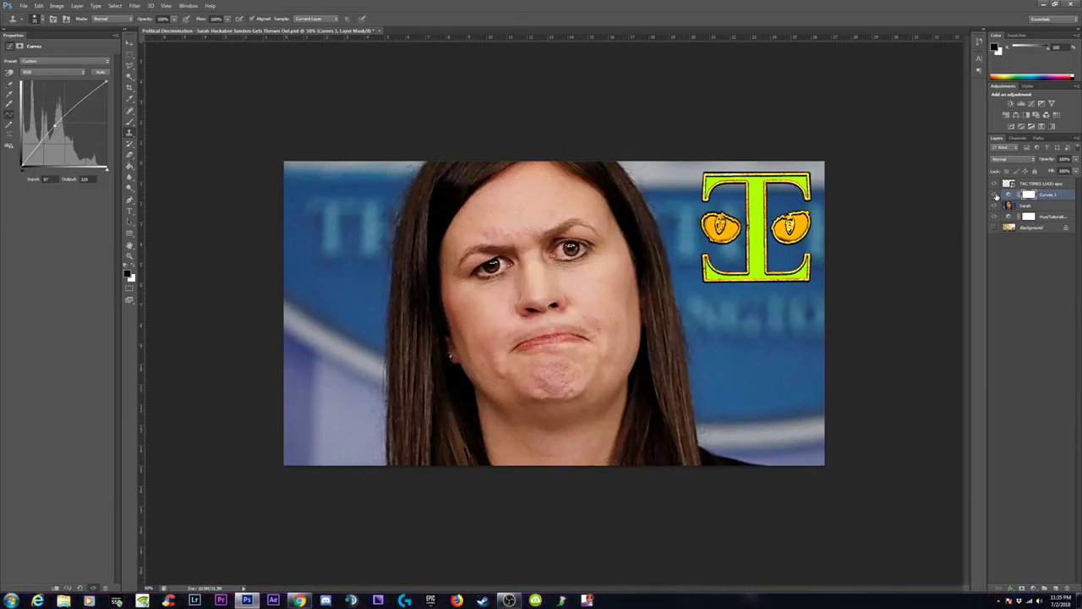
left_click(995, 195)
left_click(995, 195)
Add a Hue/Saturation adjustment above Curves 1 with slightly raised saturation, and compare it on and off.
left_click(1032, 588)
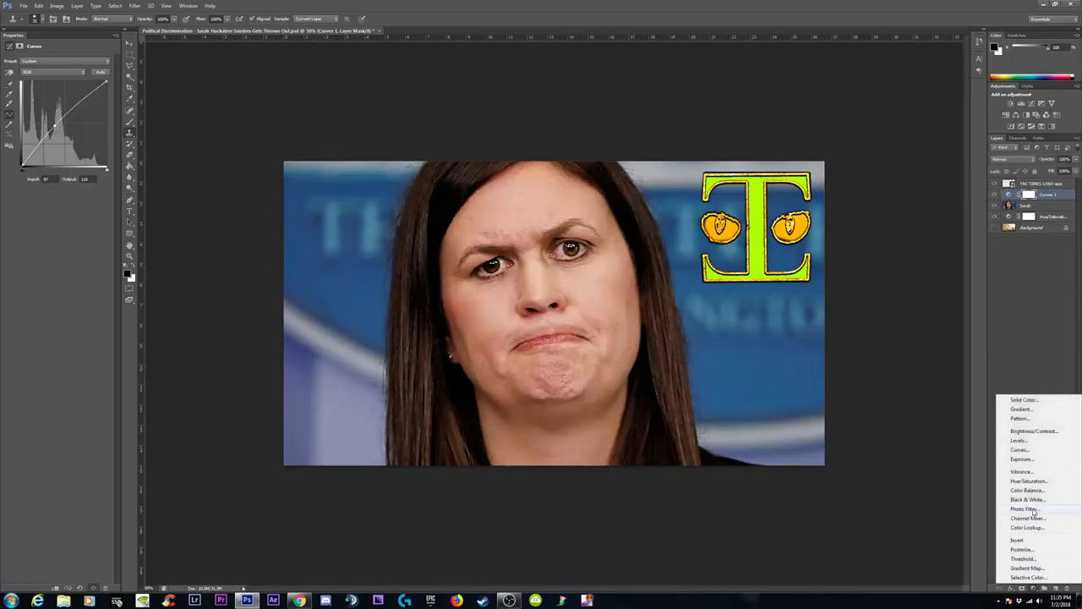
left_click(1028, 481)
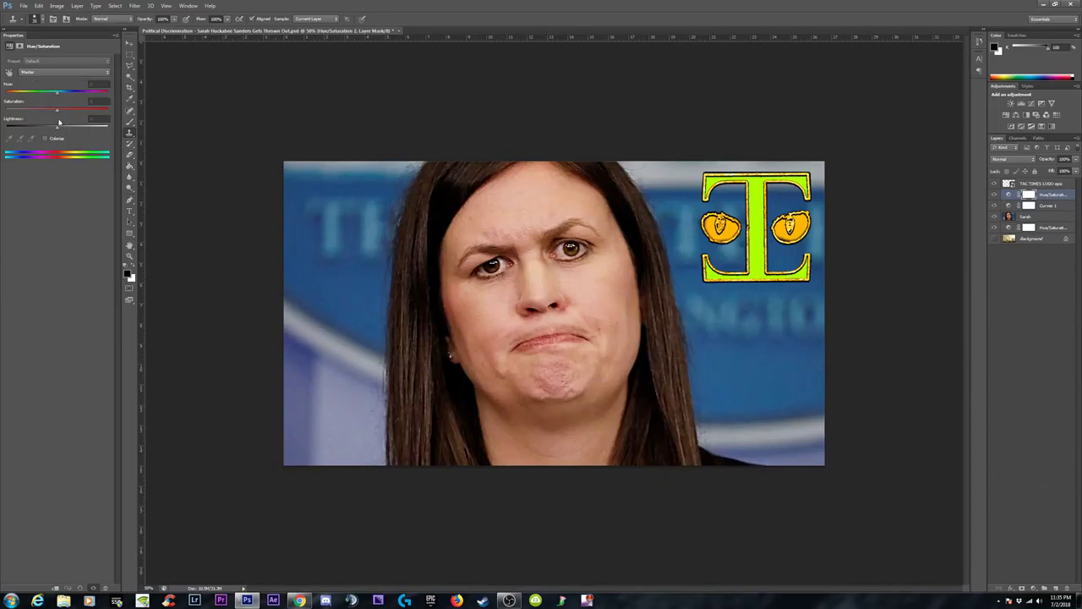
left_click_drag(57, 112, 65, 112)
left_click_drag(66, 112, 61, 112)
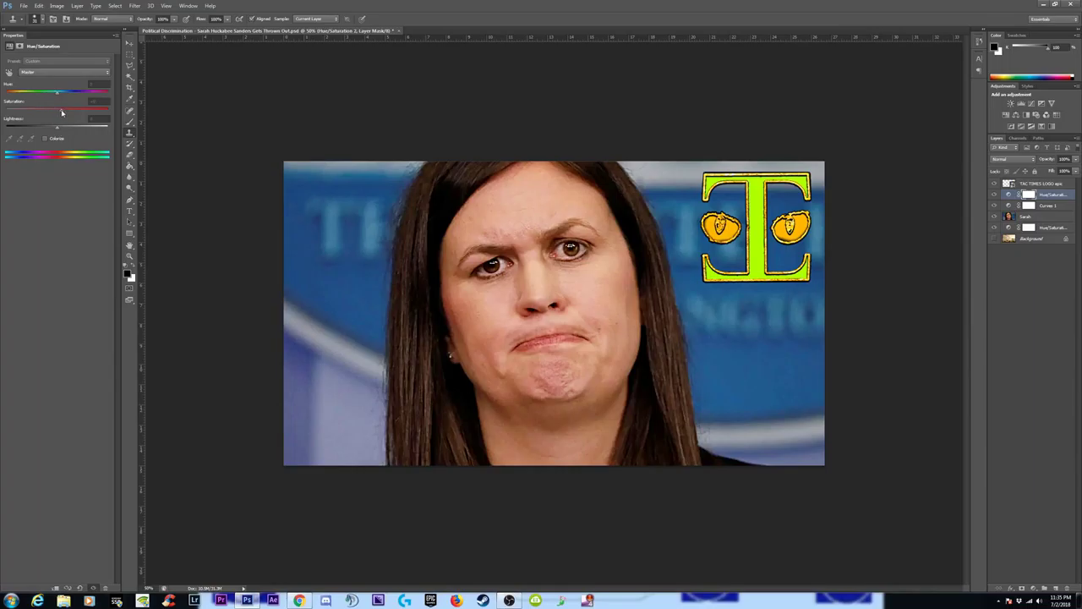
left_click(994, 195)
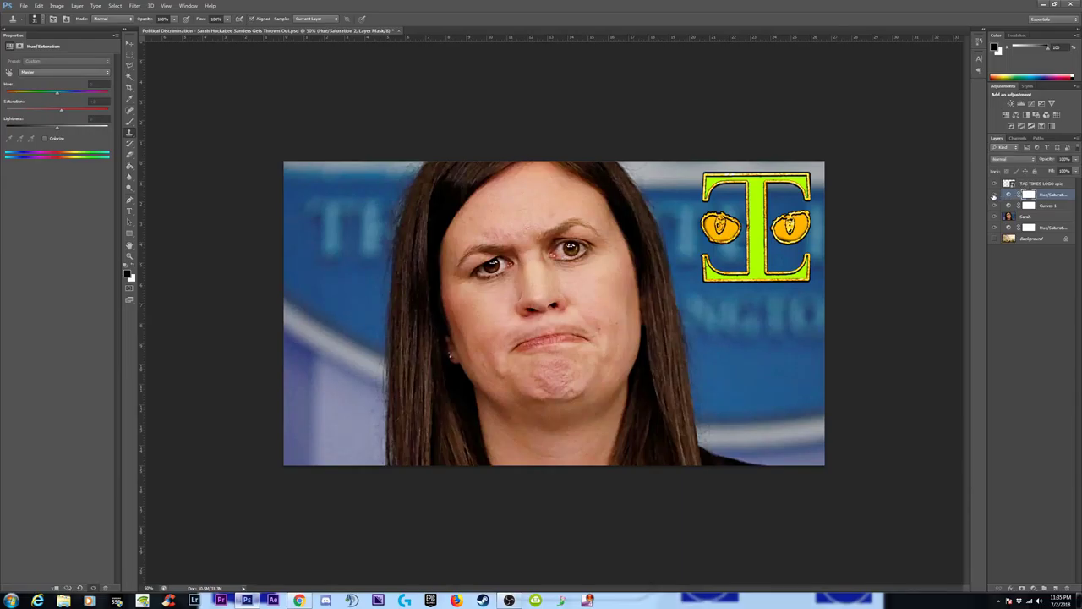
left_click(994, 195)
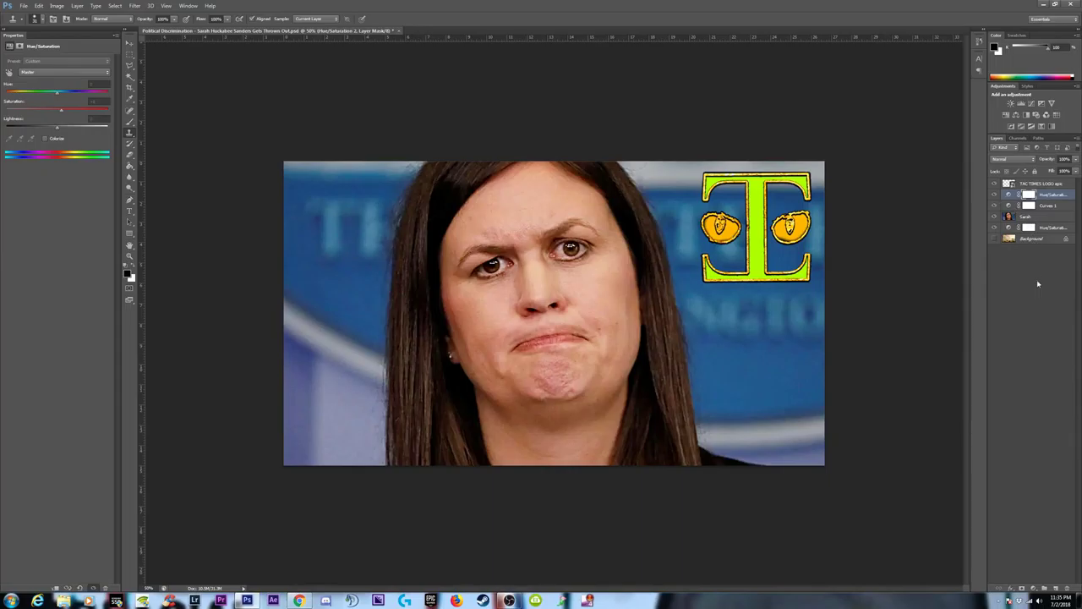
key("ctrl+minus")
key("ctrl+minus")
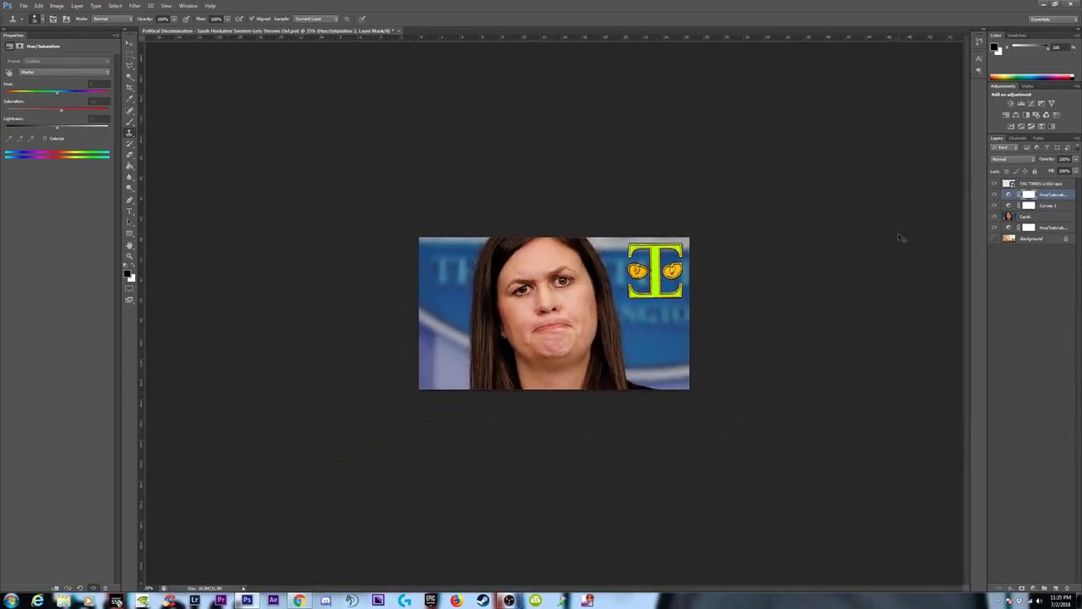
key("ctrl+minus")
Shift the Hue/Saturation hue so the blue background leans cyan, with a small lightness tweak.
key("ctrl+plus")
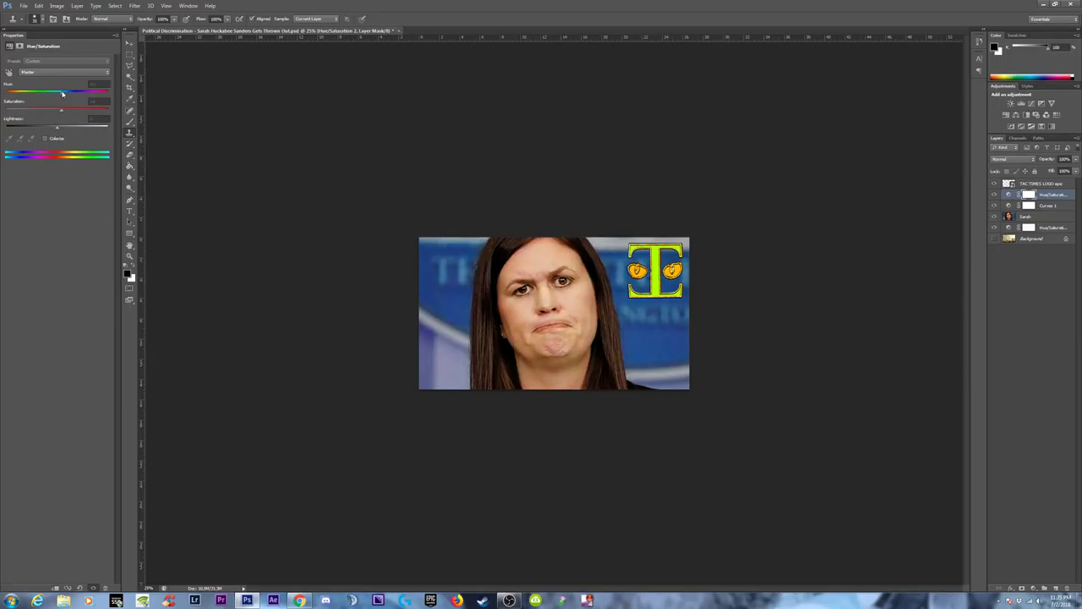
mouse_move(61, 94)
left_mouse_down()
mouse_move(47, 93)
mouse_move(100, 92)
mouse_move(59, 96)
left_mouse_up()
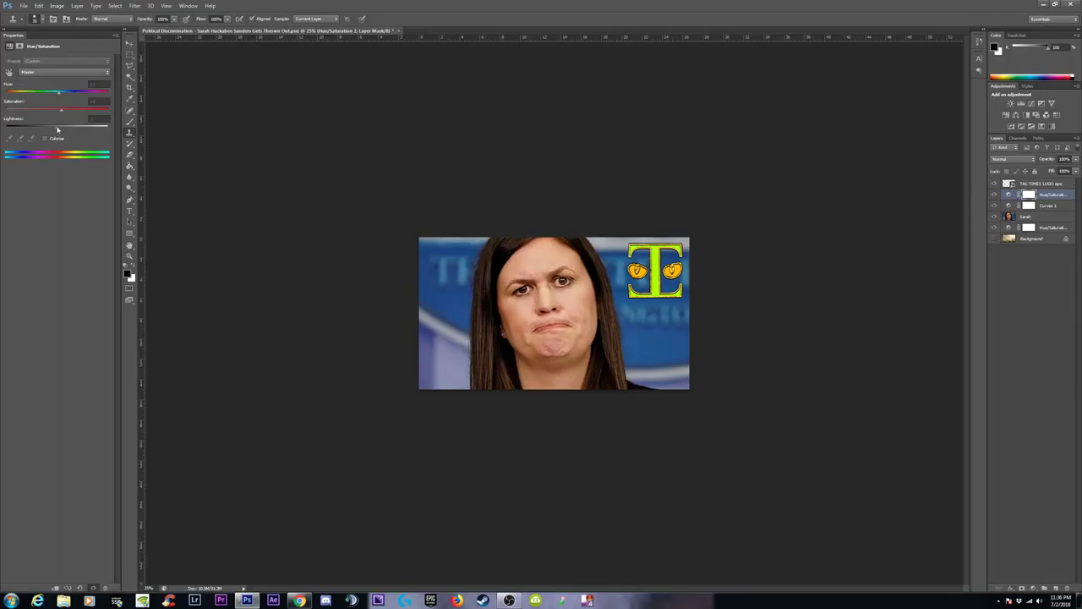
left_click_drag(58, 128, 60, 129)
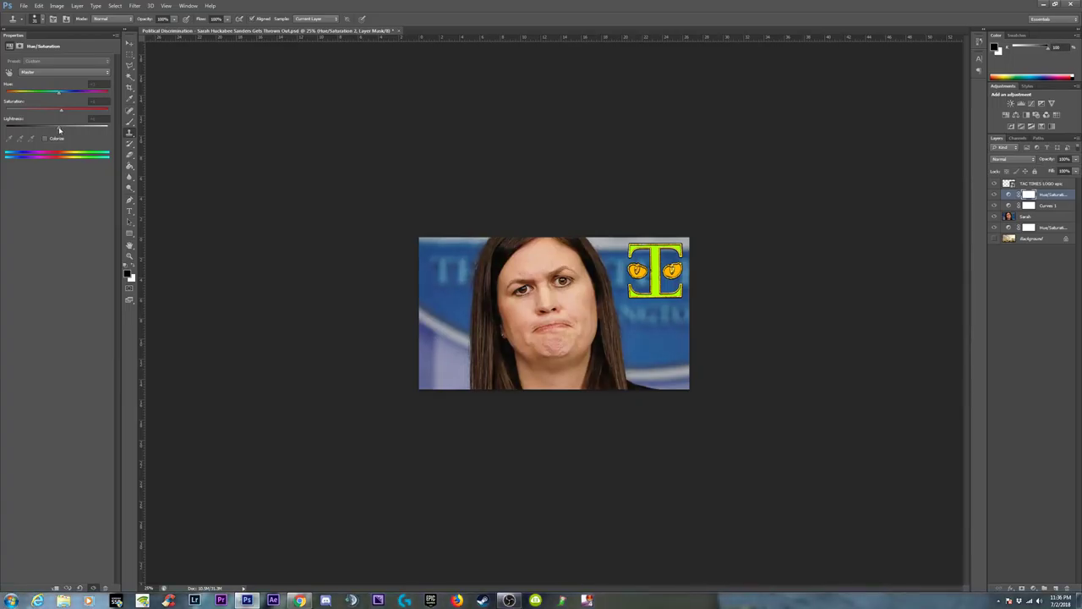
left_click_drag(59, 128, 57, 129)
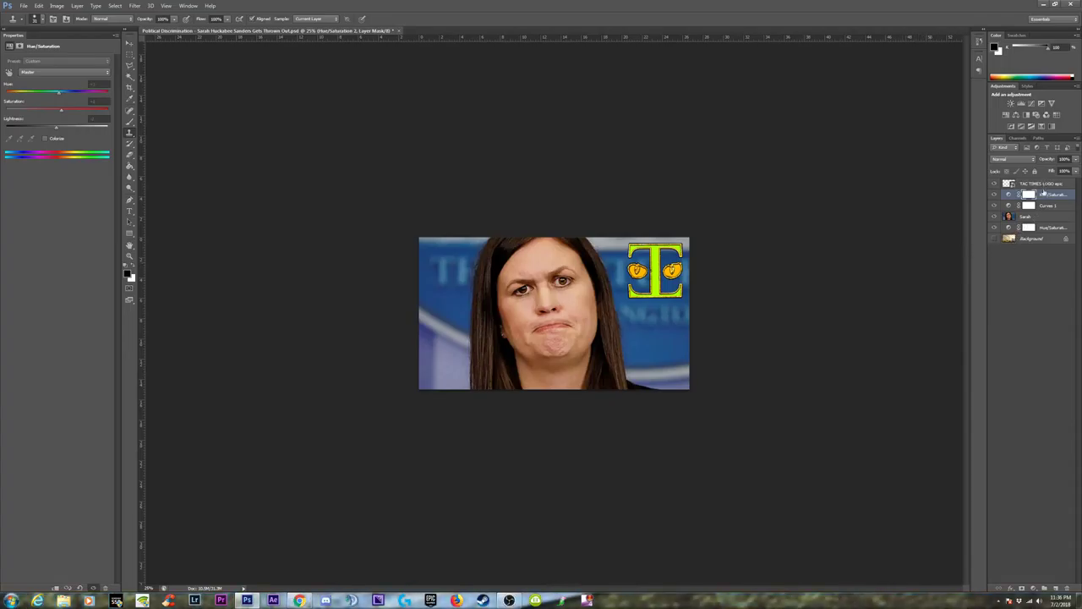
left_click(1028, 218)
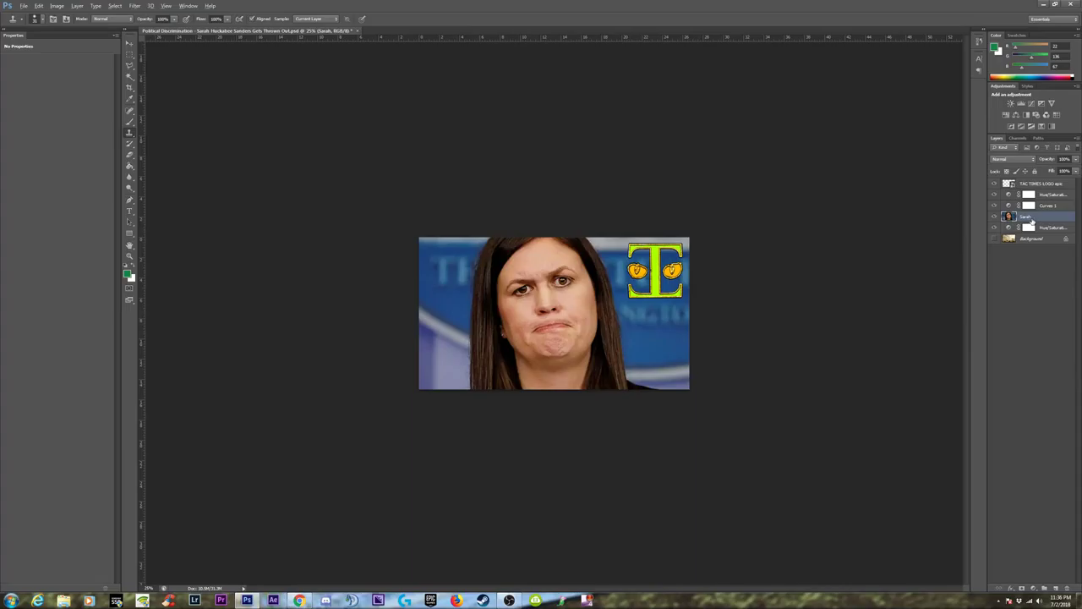
Duplicate the Sarah layer to the top of the stack and compare Sarah copy against the logo.
left_click_drag(1031, 220, 1030, 183)
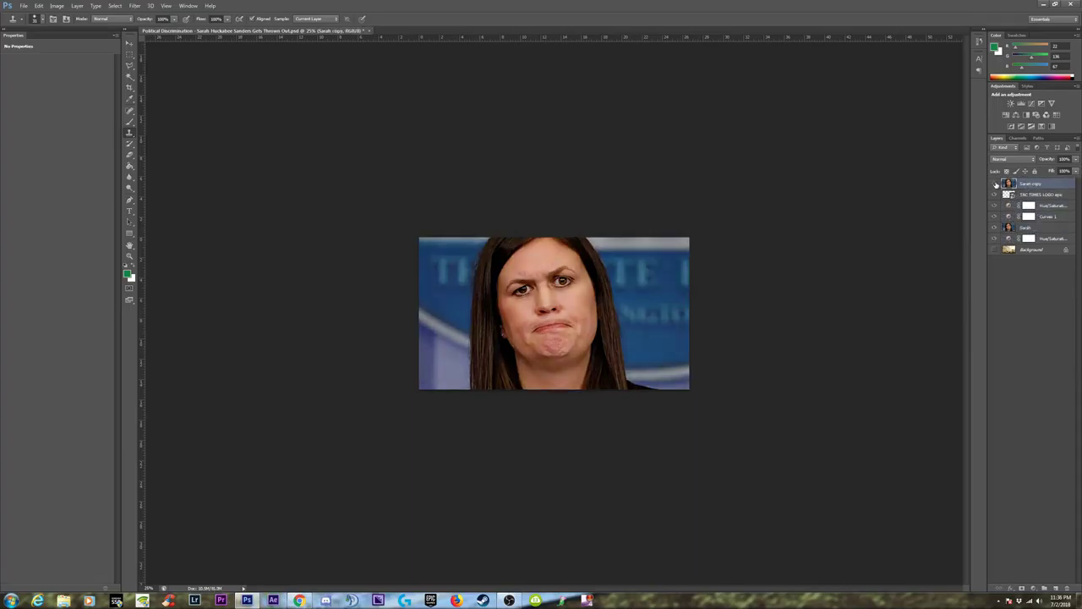
left_click(994, 183)
left_click(995, 184)
key("ctrl+plus")
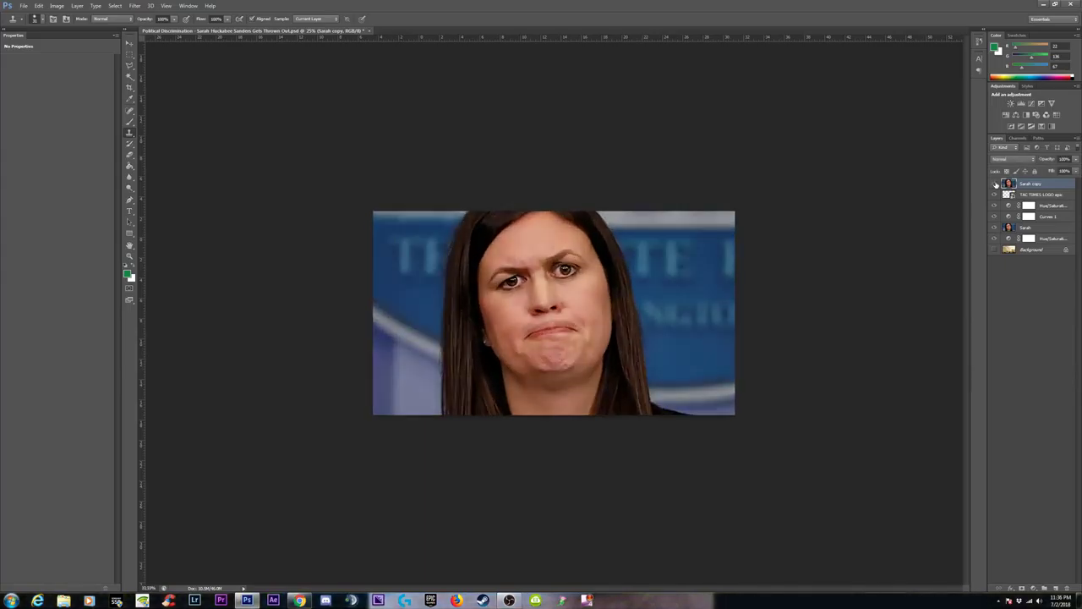
key("ctrl+plus")
key("ctrl+plus")
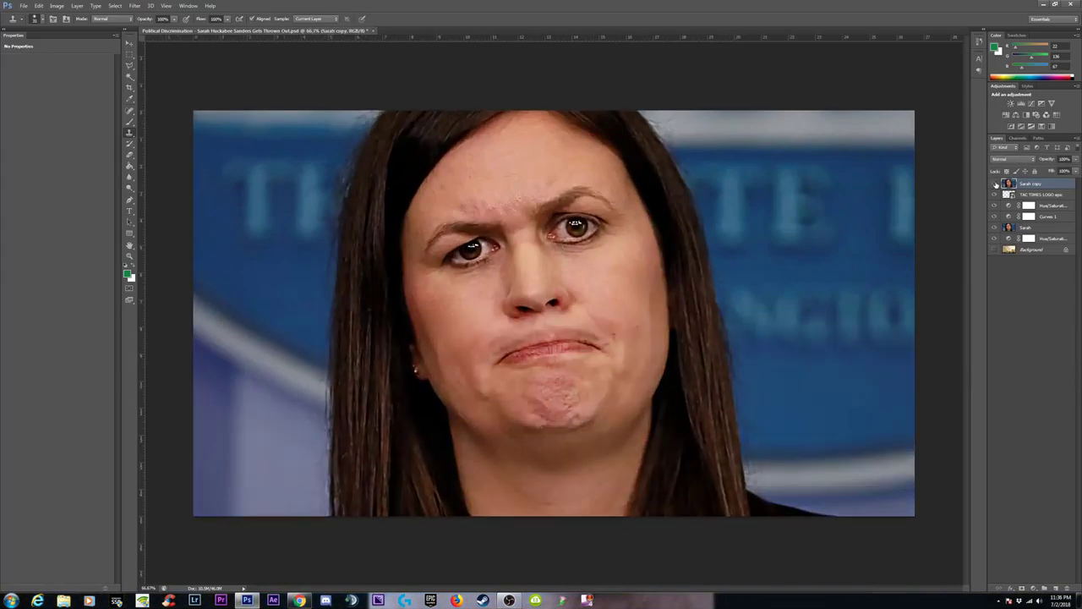
left_click(995, 183)
key("ctrl+minus")
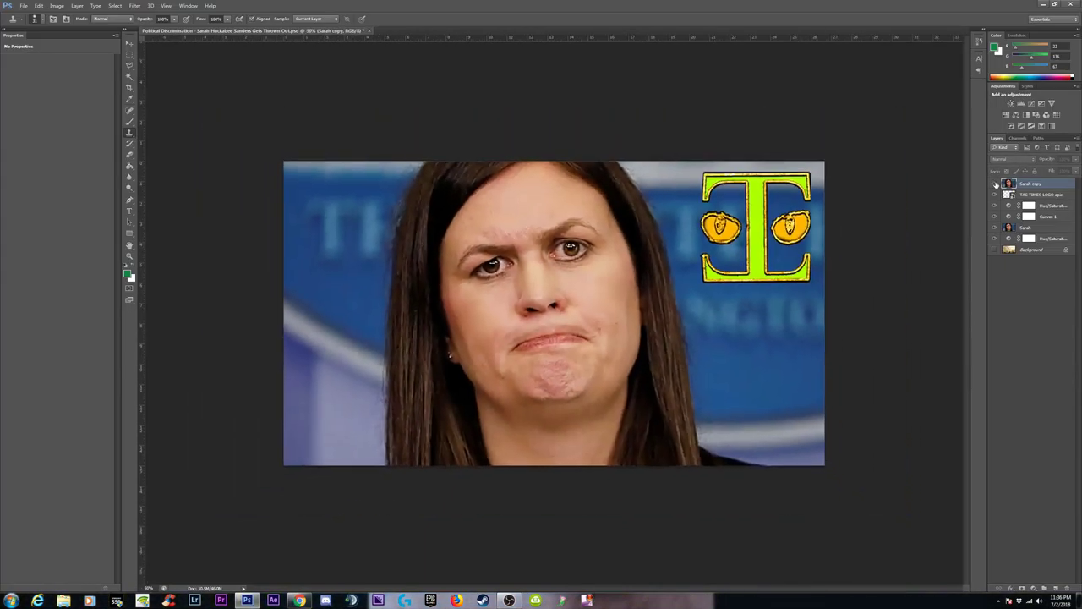
left_click(995, 184)
left_click(995, 183)
left_click(995, 184)
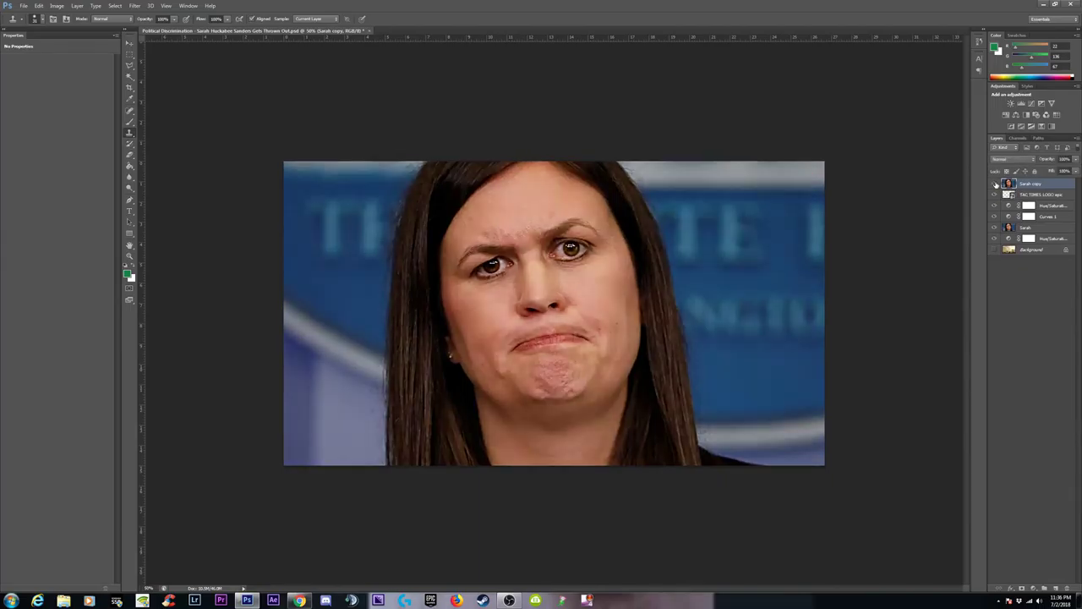
left_click(995, 184)
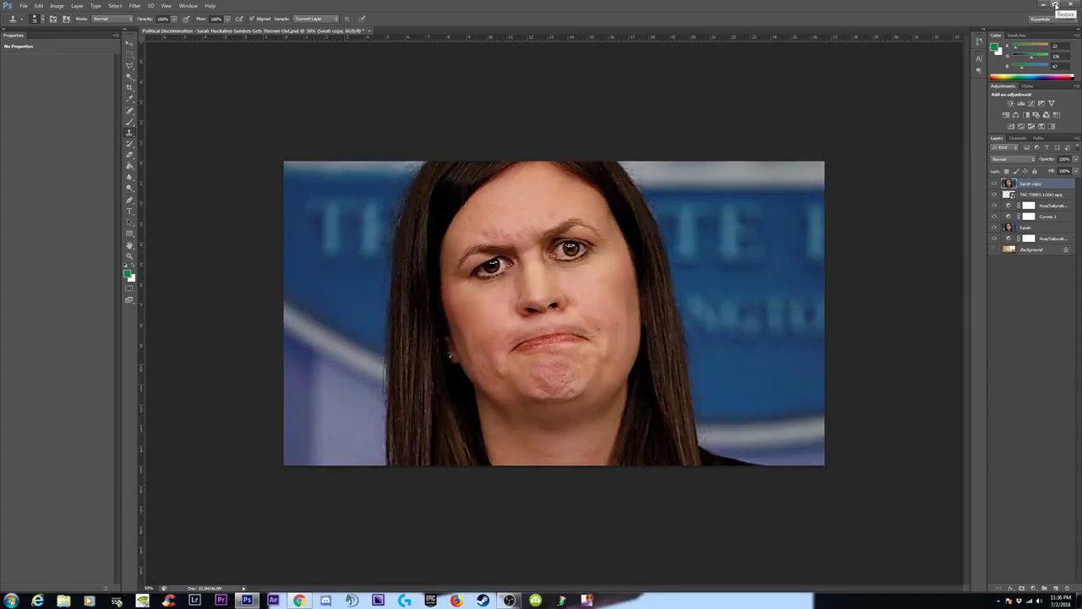
Check the YouTube video page, then delete the Sarah copy layer to reveal the TAC TIMES logo.
left_click(1056, 7)
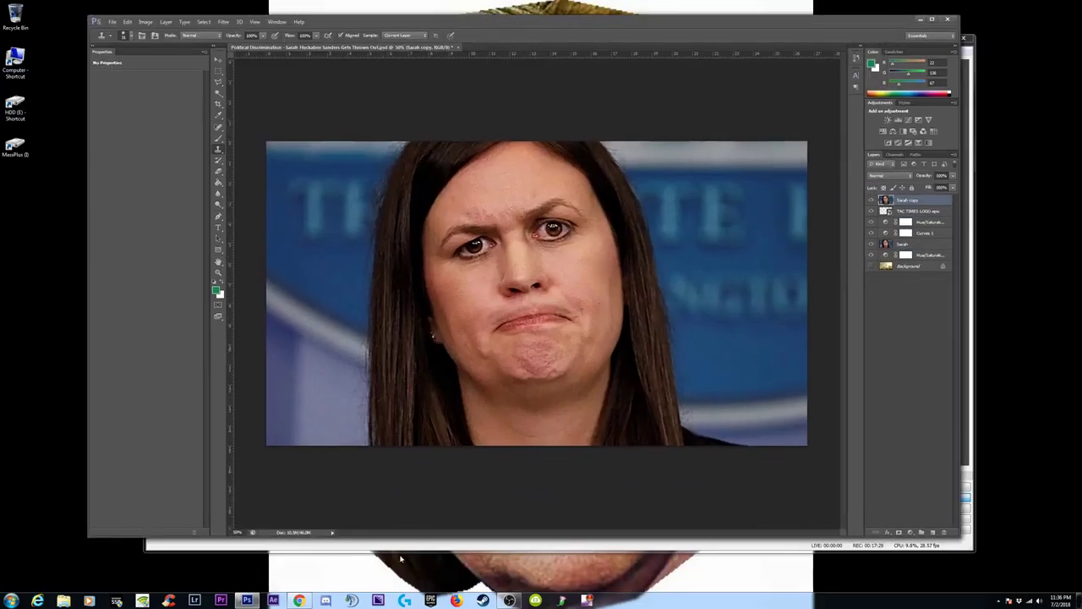
left_click(299, 600)
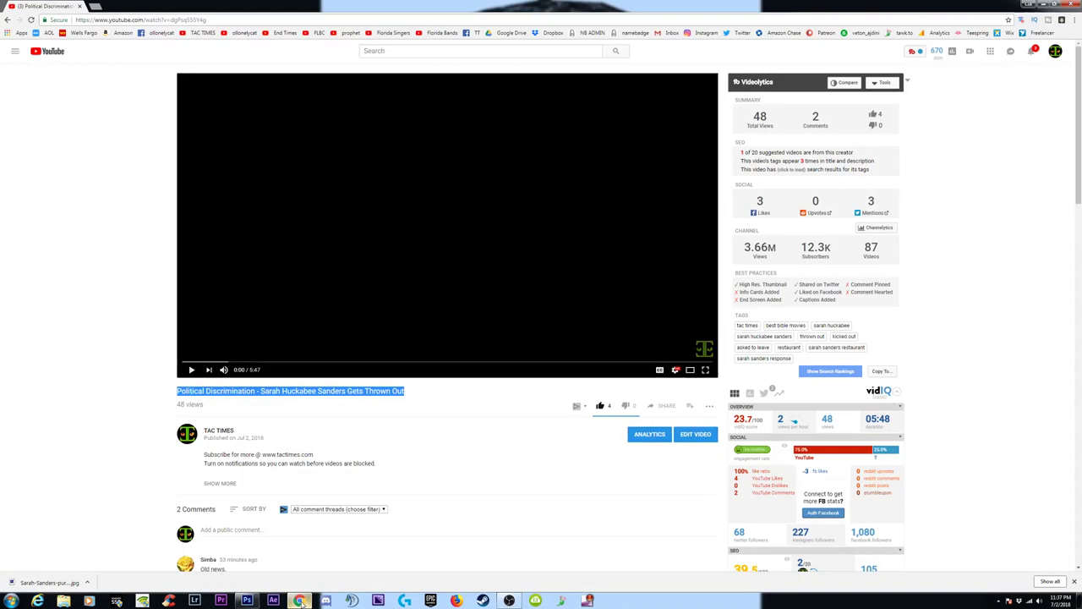
left_click(1060, 6)
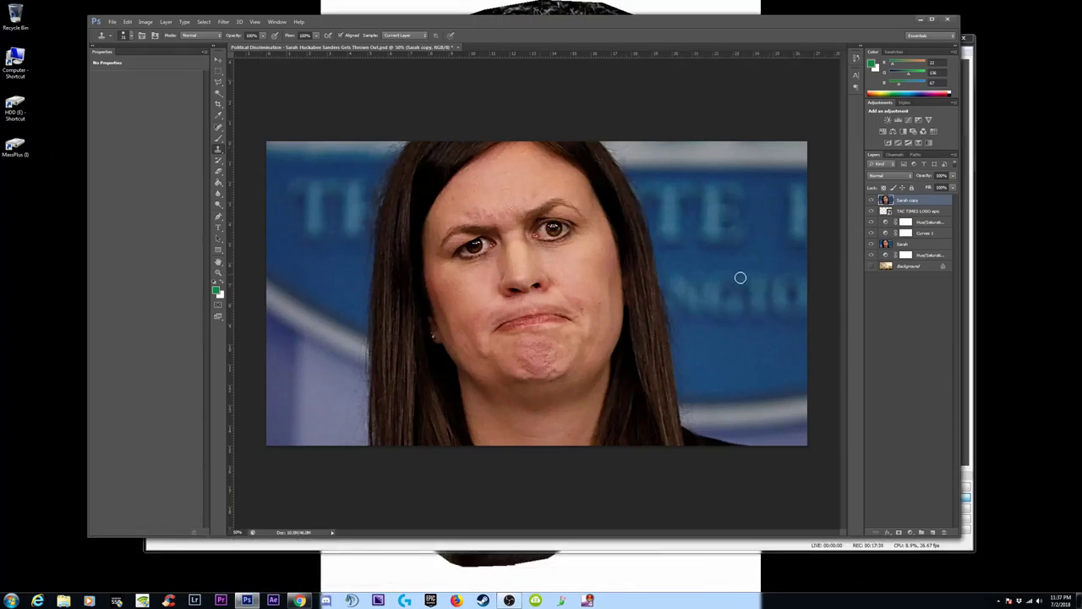
left_click(871, 200)
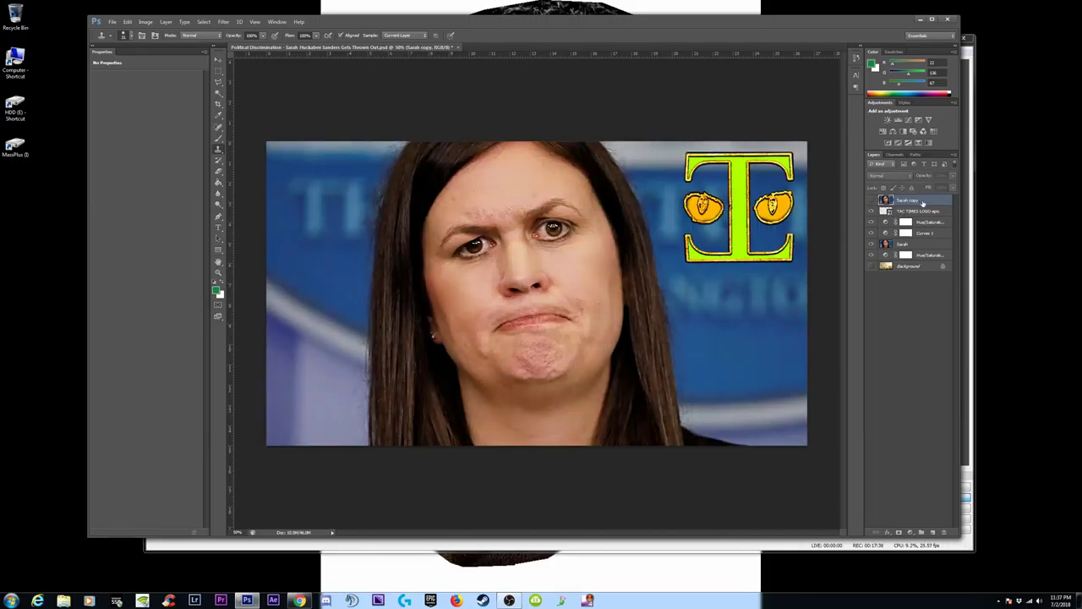
key("Delete")
Save the layered document, then save a JPEG copy at Maximum quality (11).
left_click(112, 21)
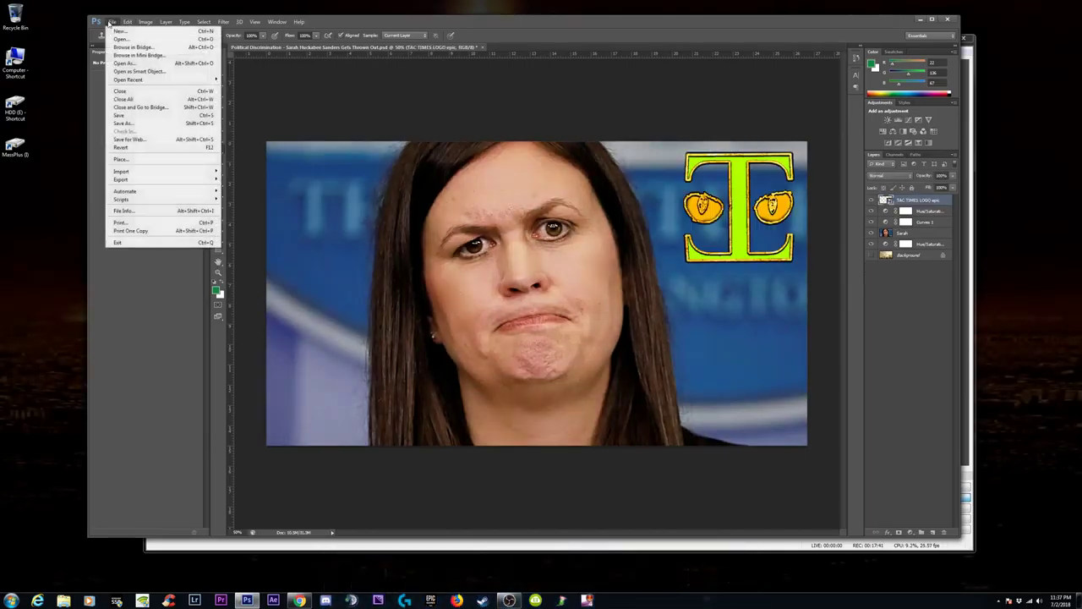
left_click(132, 116)
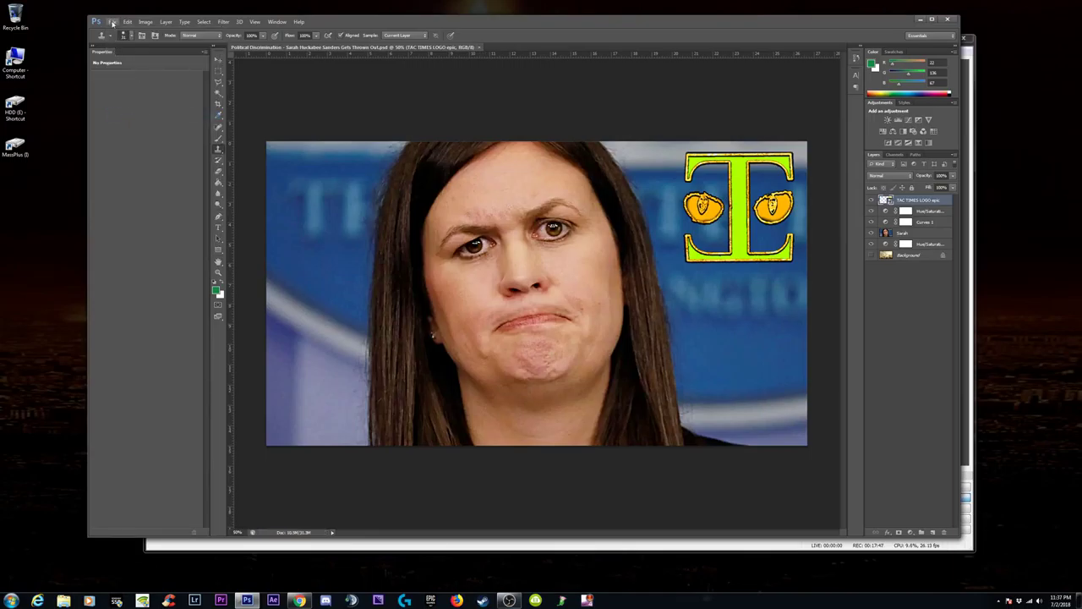
left_click(113, 22)
left_click(132, 127)
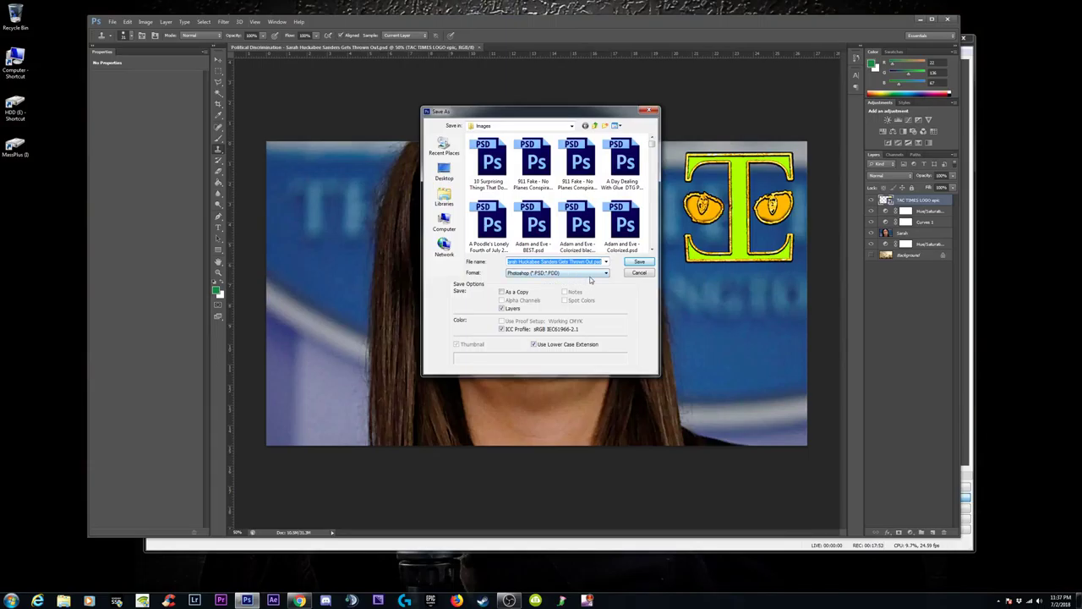
left_click(591, 270)
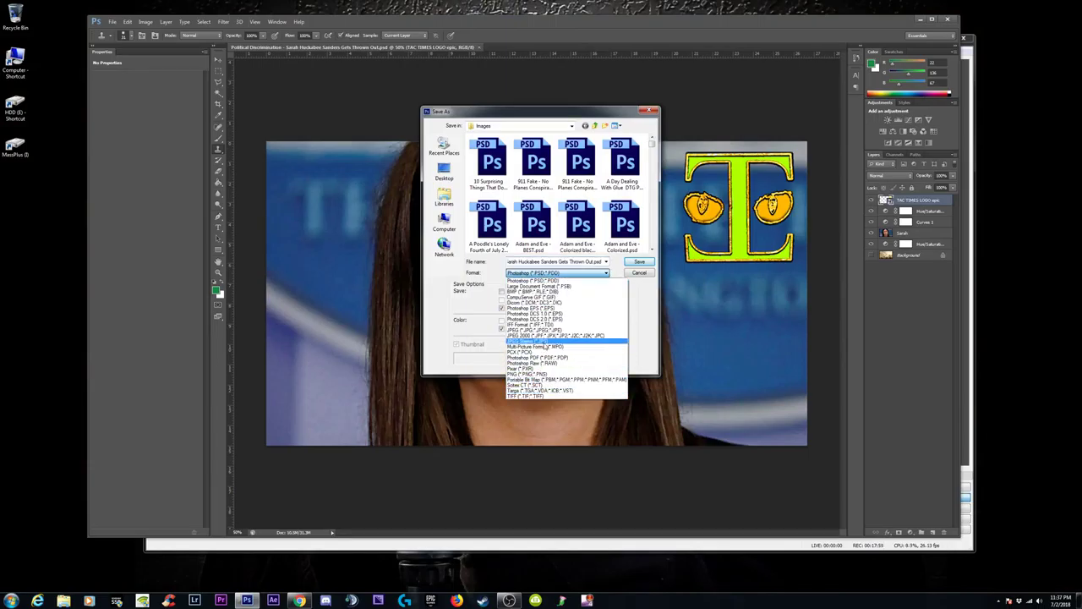
left_click(548, 333)
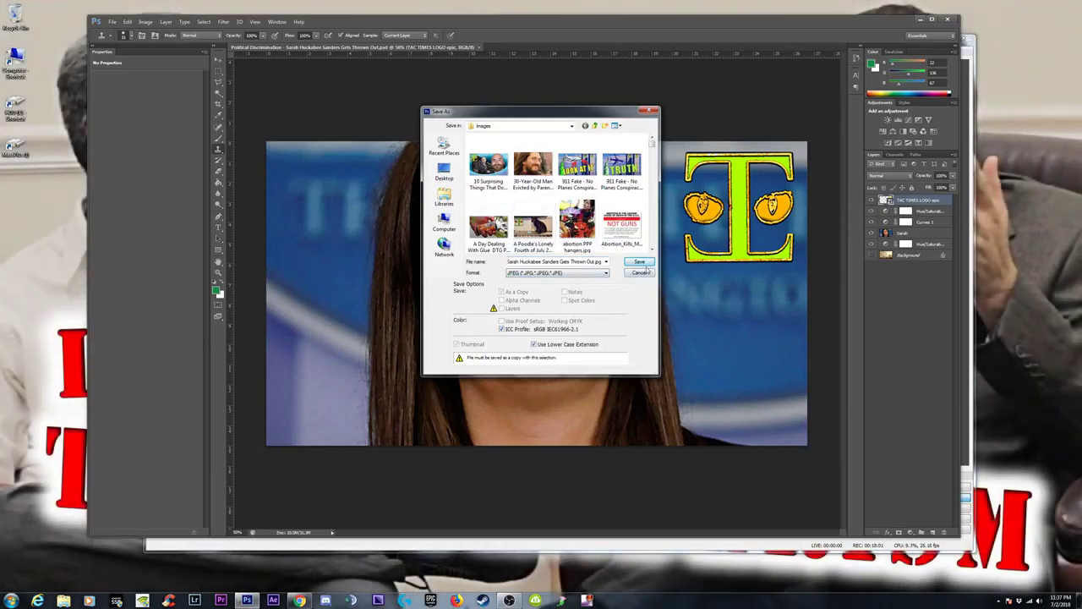
left_click(639, 262)
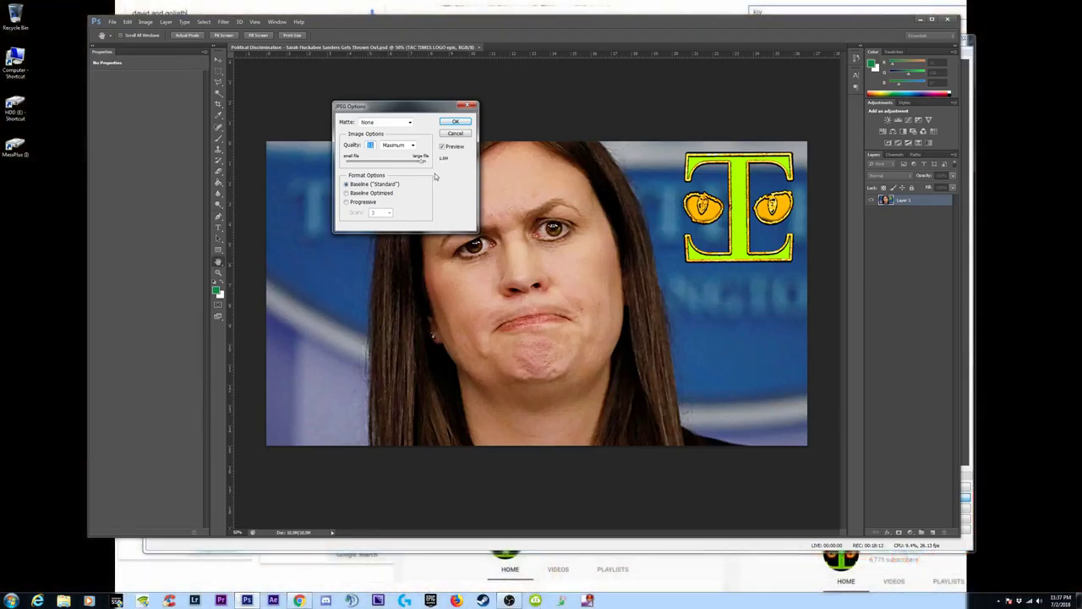
left_click(456, 121)
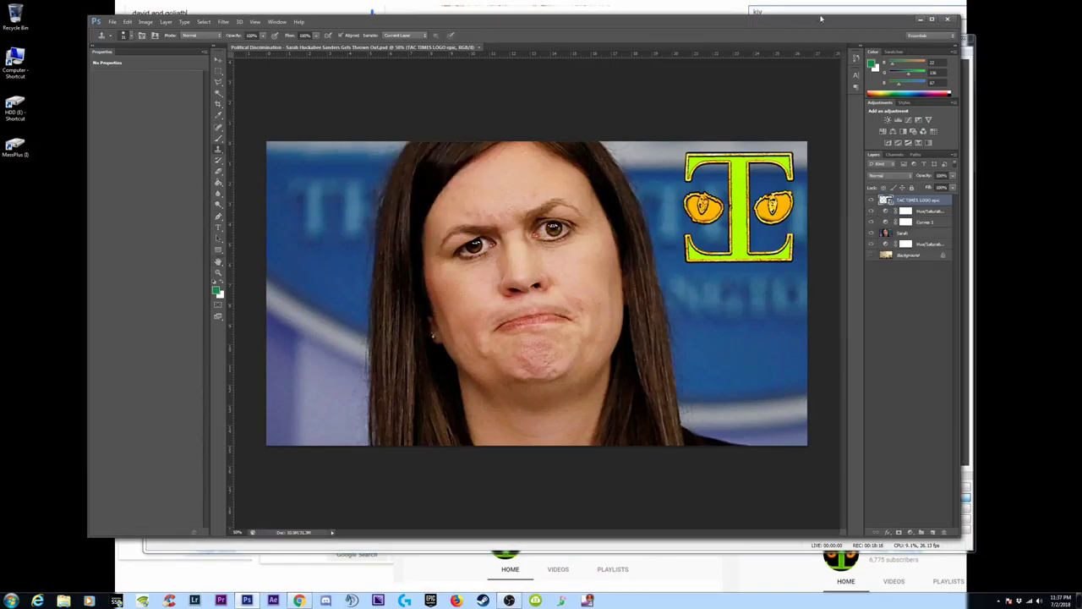
left_click(919, 20)
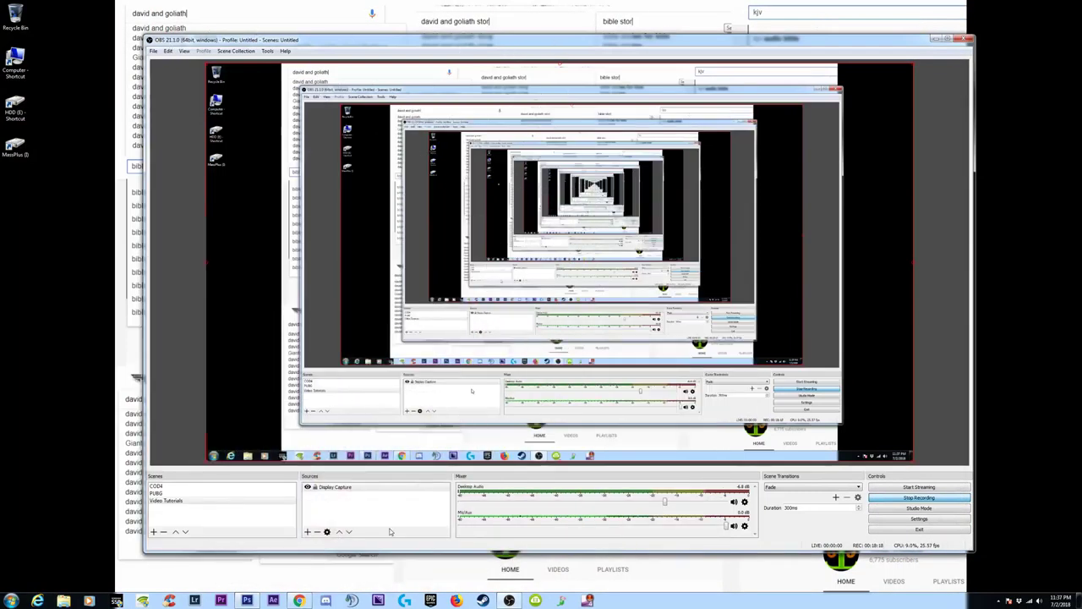
In YouTube Creator Studio, upload the retouched portrait JPEG from the Images folder as the custom thumbnail.
left_click(299, 601)
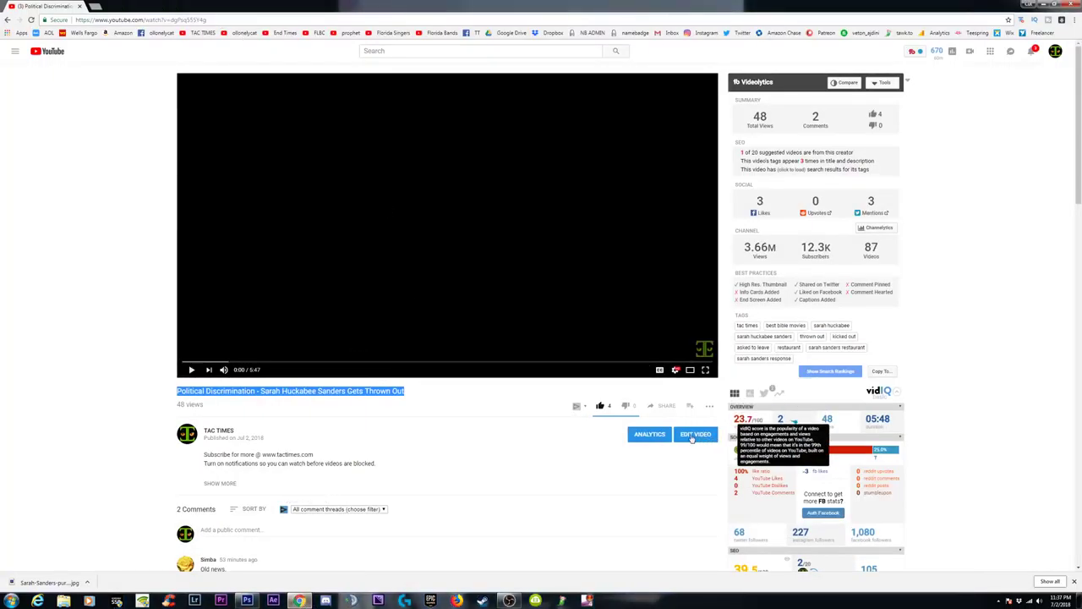
left_click(692, 435)
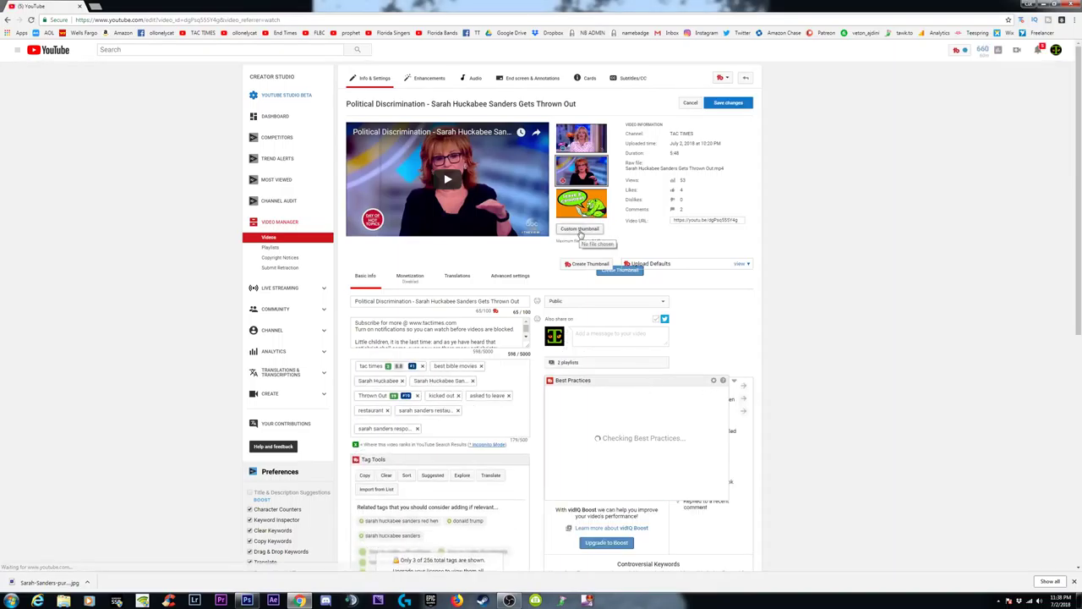
left_click(579, 229)
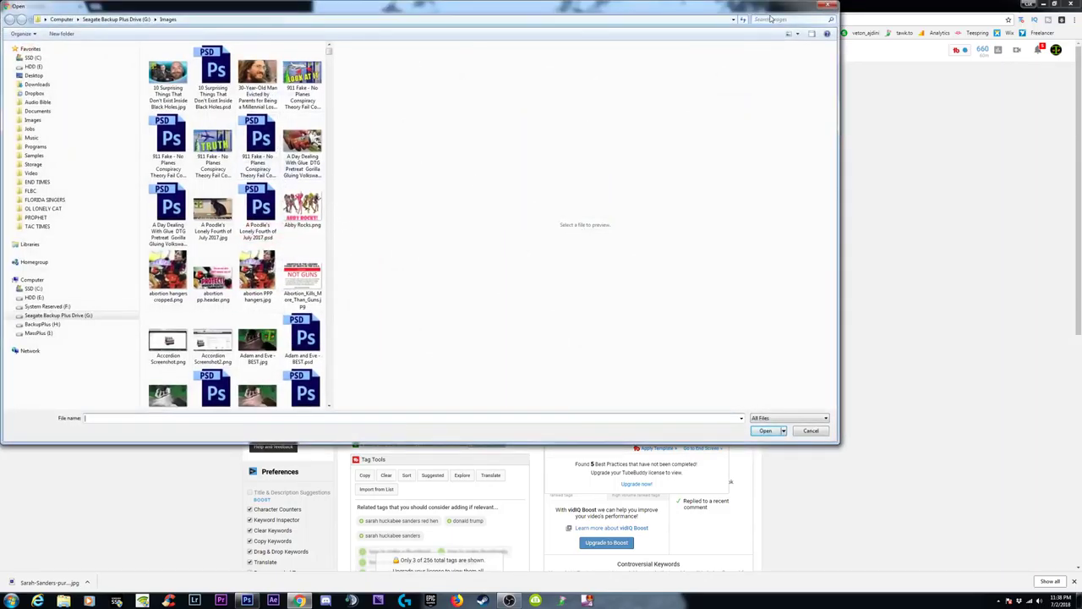
left_click(770, 18)
type("h")
left_click(221, 91)
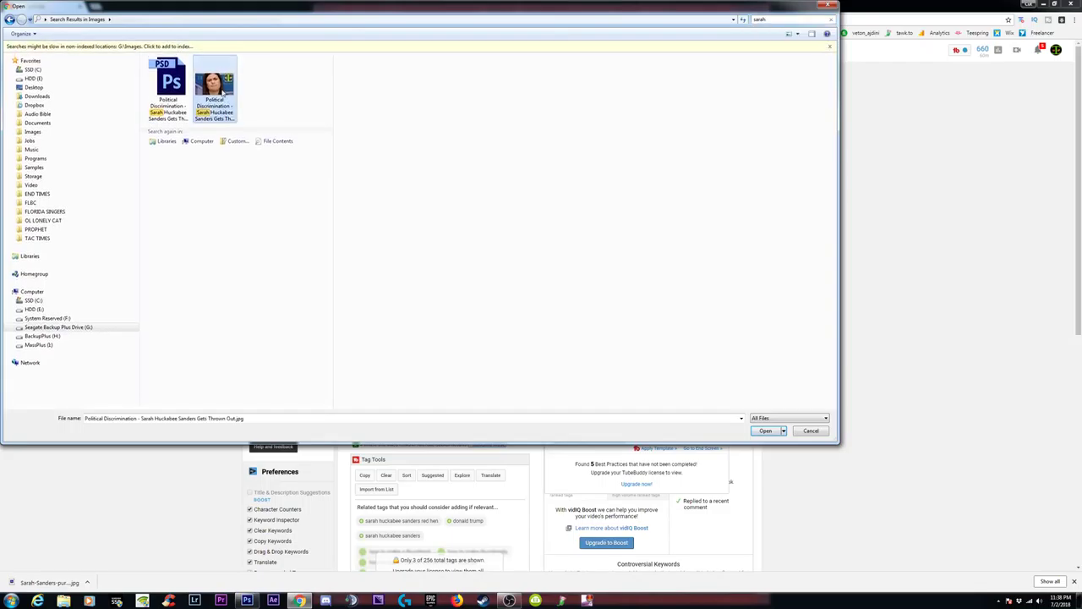
left_click(764, 431)
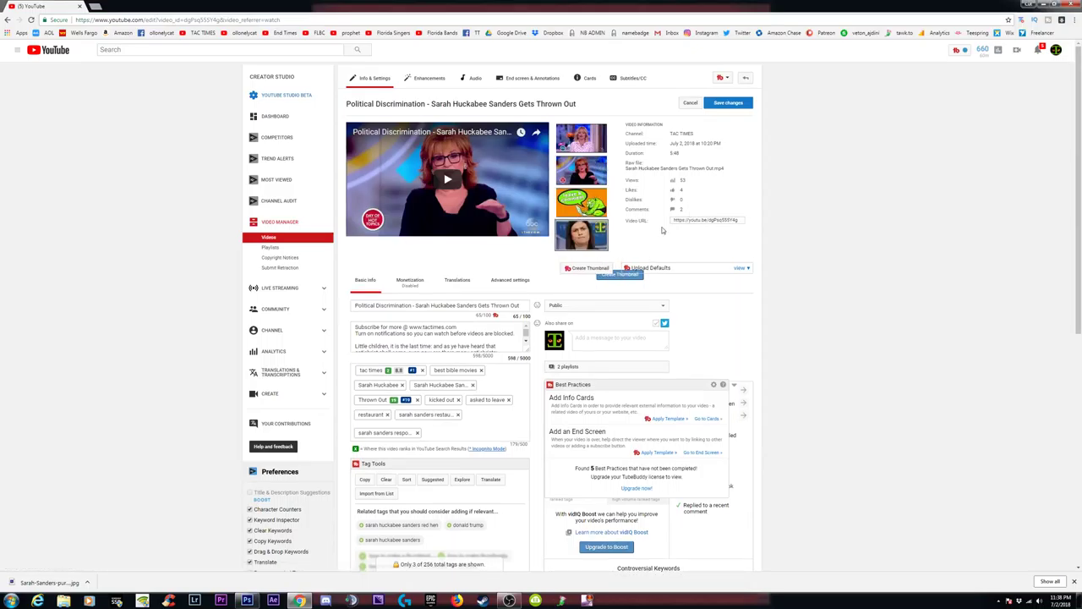
Save the new thumbnail and begin importing an end screen from another video.
left_click(732, 103)
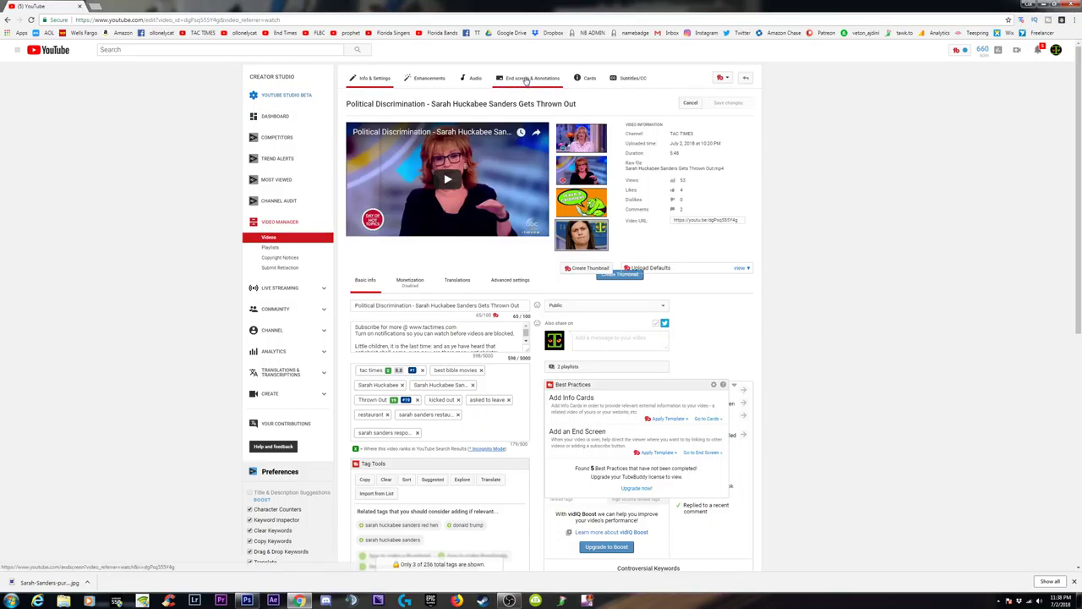
left_click(531, 79)
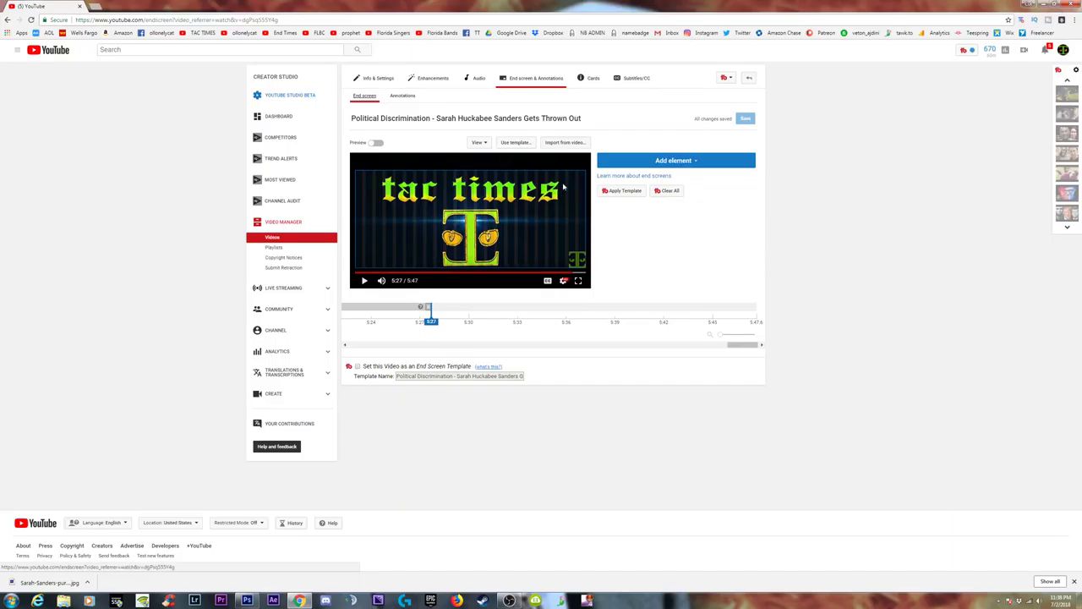
left_click(563, 143)
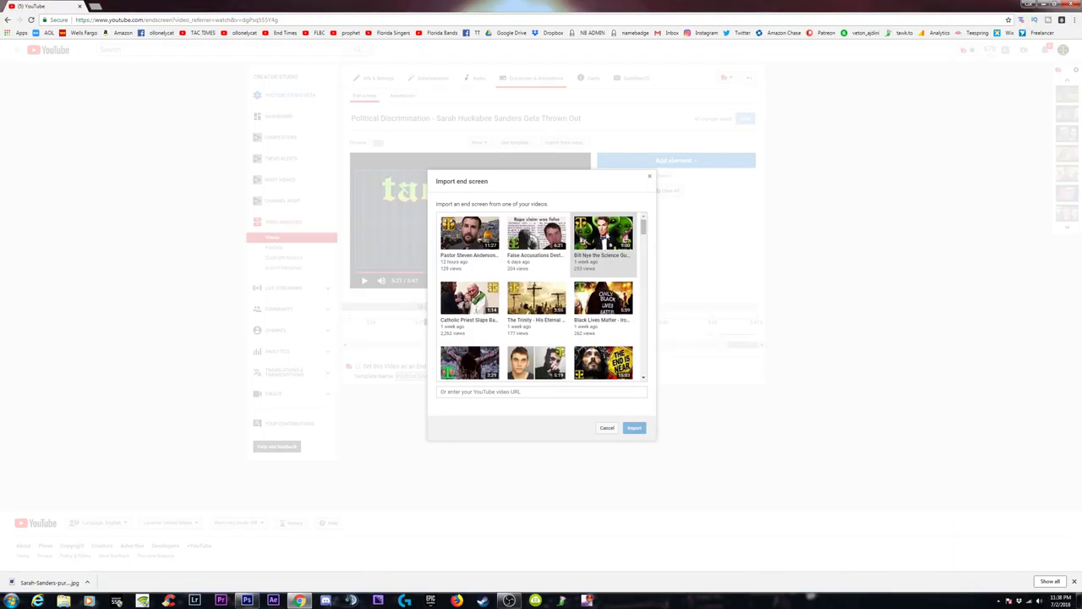
Import Modern Day Feminism's end screen (subscribe, two videos, playlist) and preview it.
scroll(597, 240, "down", 2)
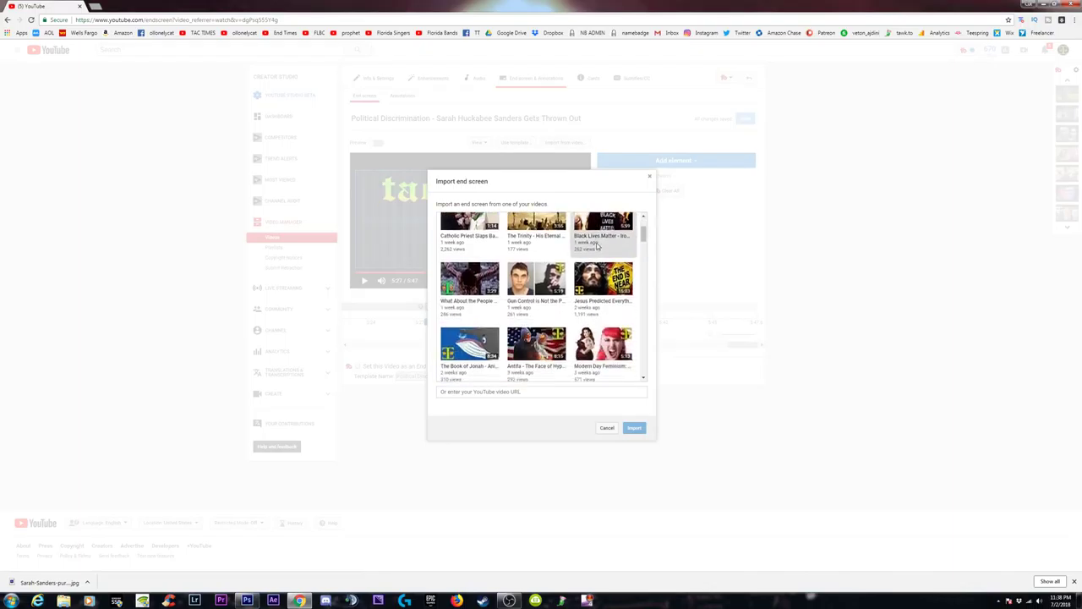
left_click(602, 232)
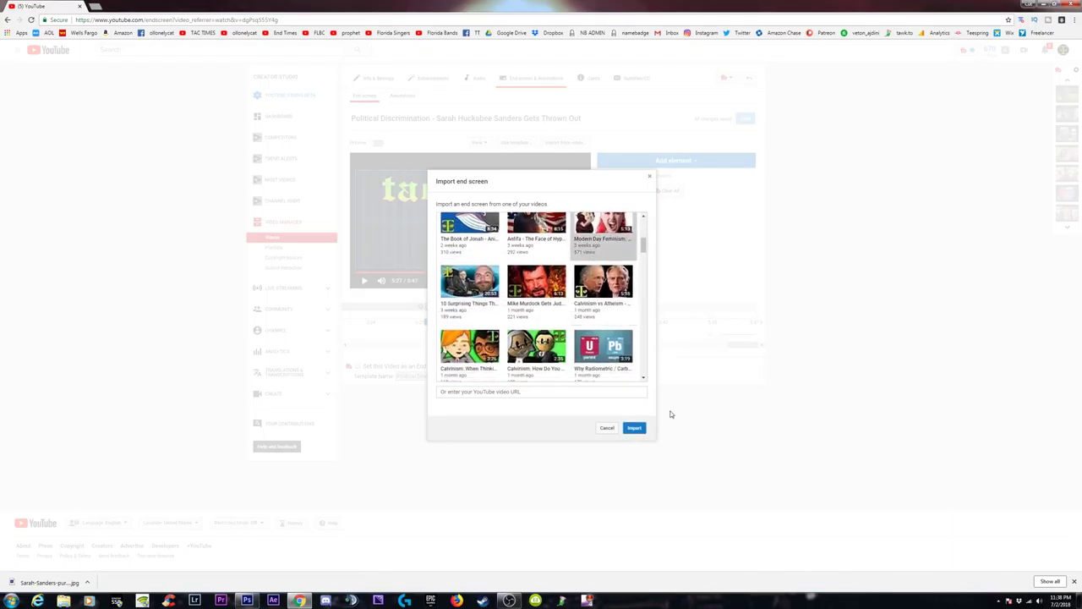
left_click(634, 427)
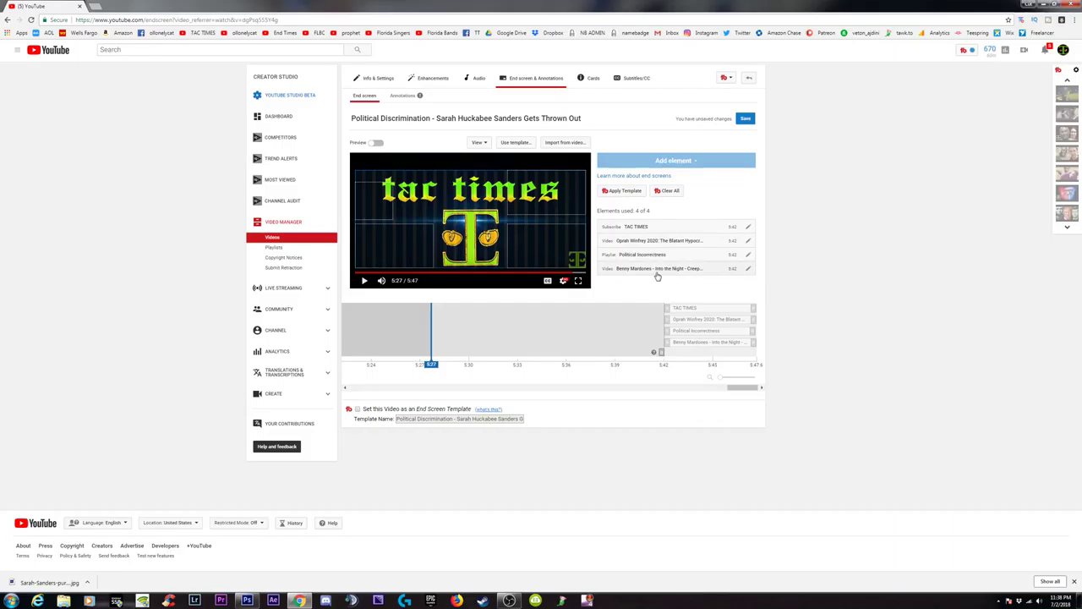
left_click(376, 143)
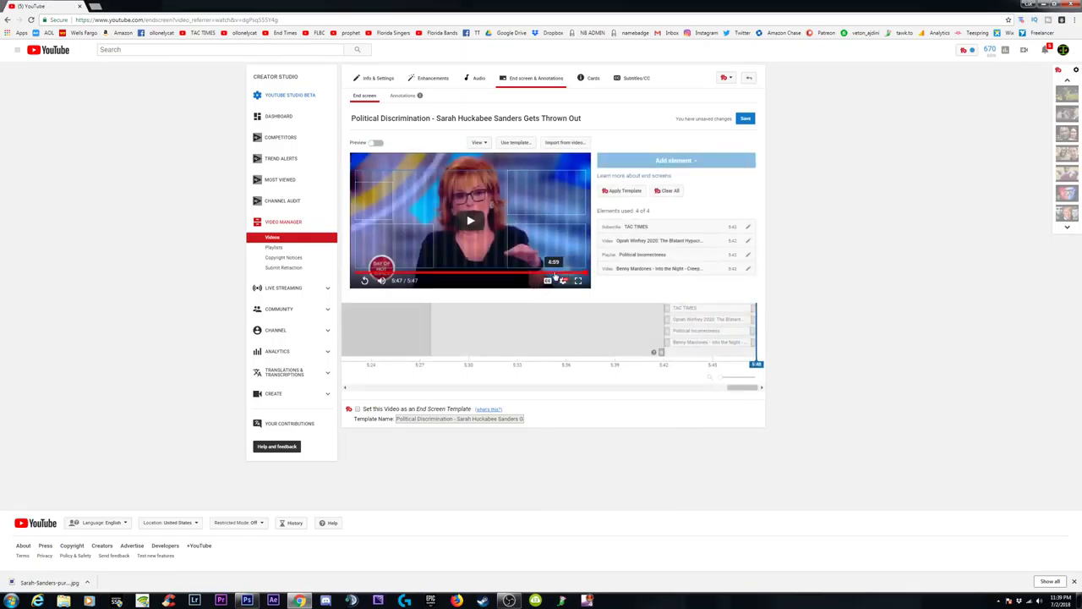
Stagger the playlist, video and subscribe elements to start between 5:33 and 5:36, then save.
left_click(531, 272)
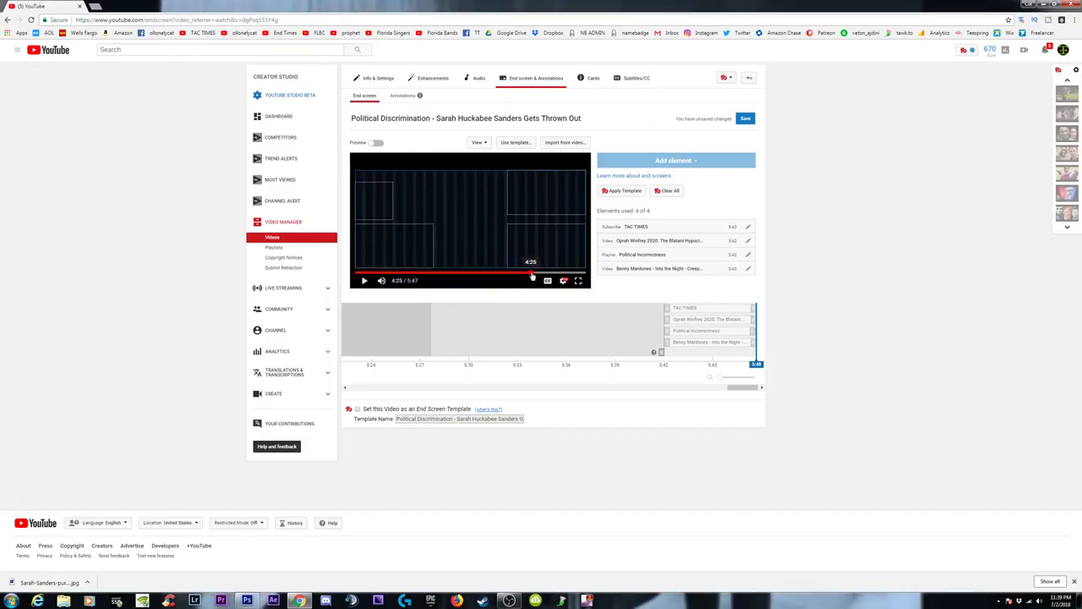
left_click(662, 352)
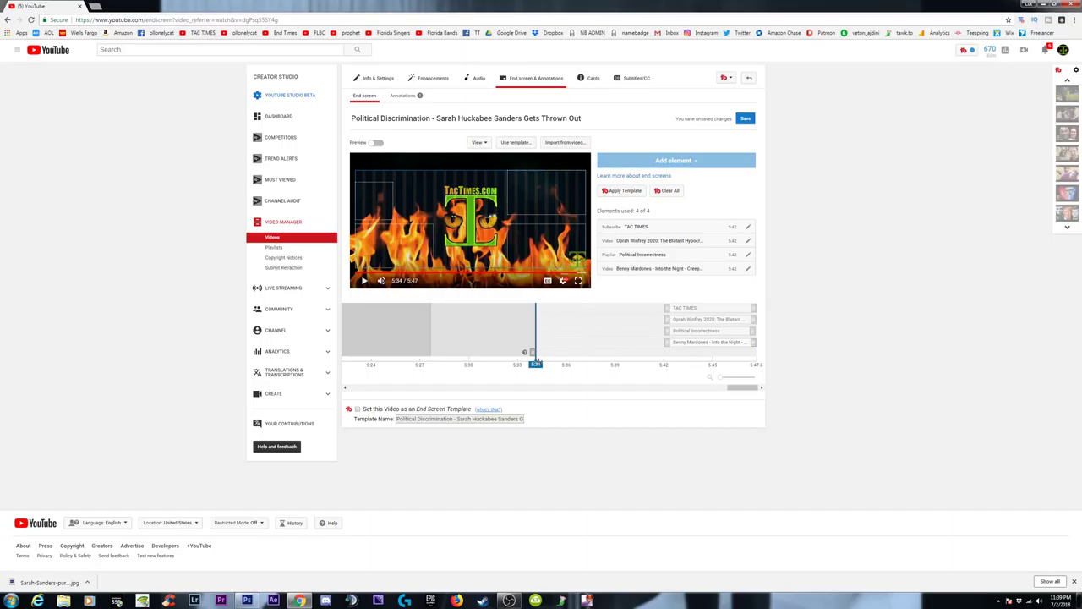
mouse_move(528, 352)
left_mouse_down()
mouse_move(511, 352)
mouse_move(529, 350)
left_mouse_up()
mouse_move(666, 329)
left_mouse_down()
mouse_move(556, 330)
mouse_move(571, 342)
left_mouse_up()
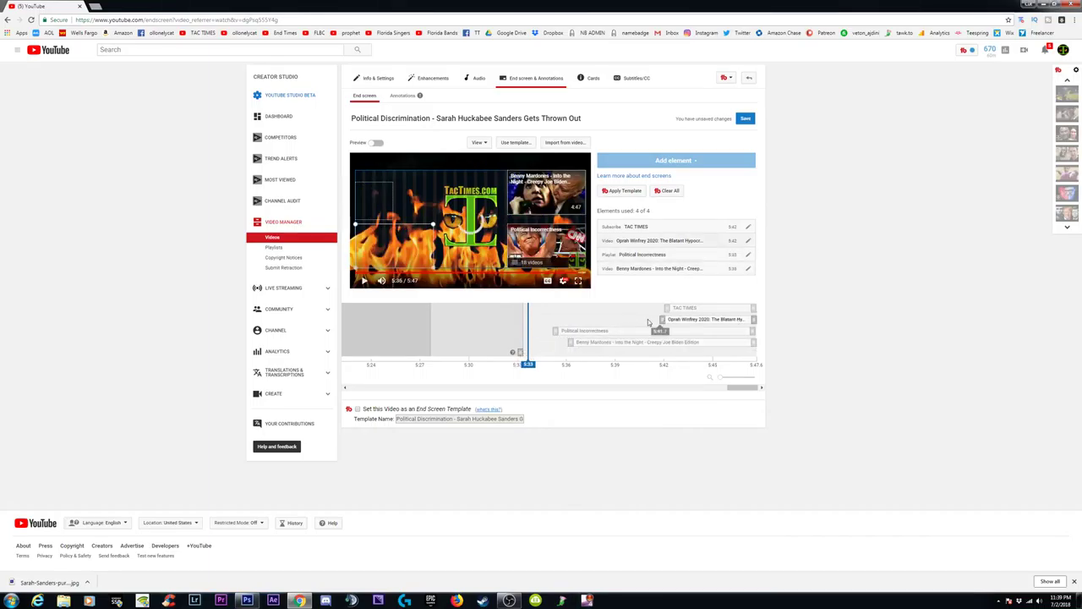
left_click_drag(668, 319, 545, 319)
left_click_drag(667, 308, 530, 311)
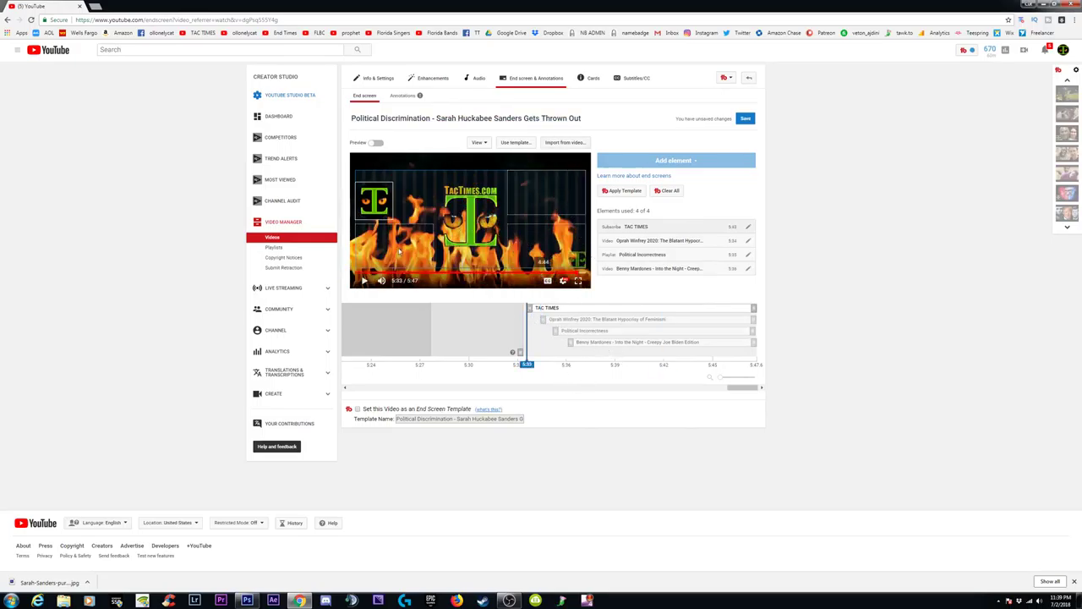
left_click(746, 119)
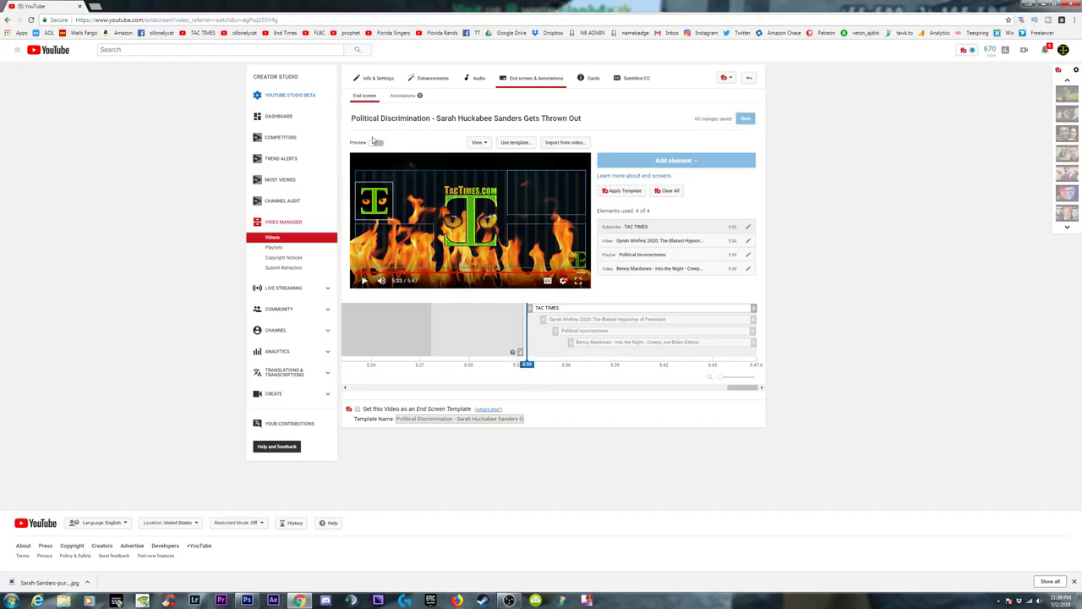
Preview the retimed end screen and switch the first video element to Antifa.
left_click(376, 143)
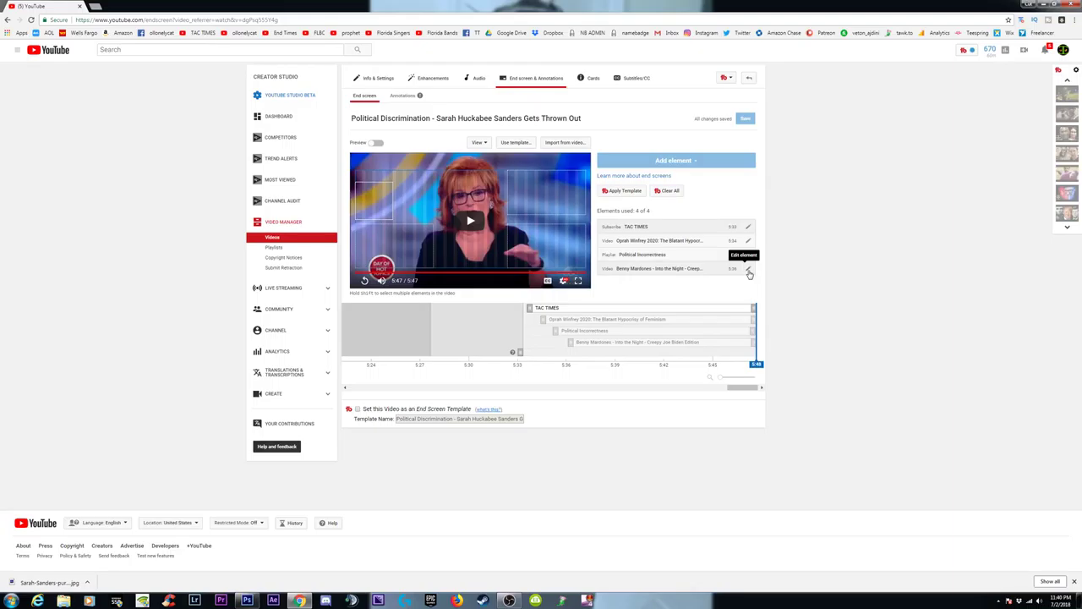
left_click(748, 269)
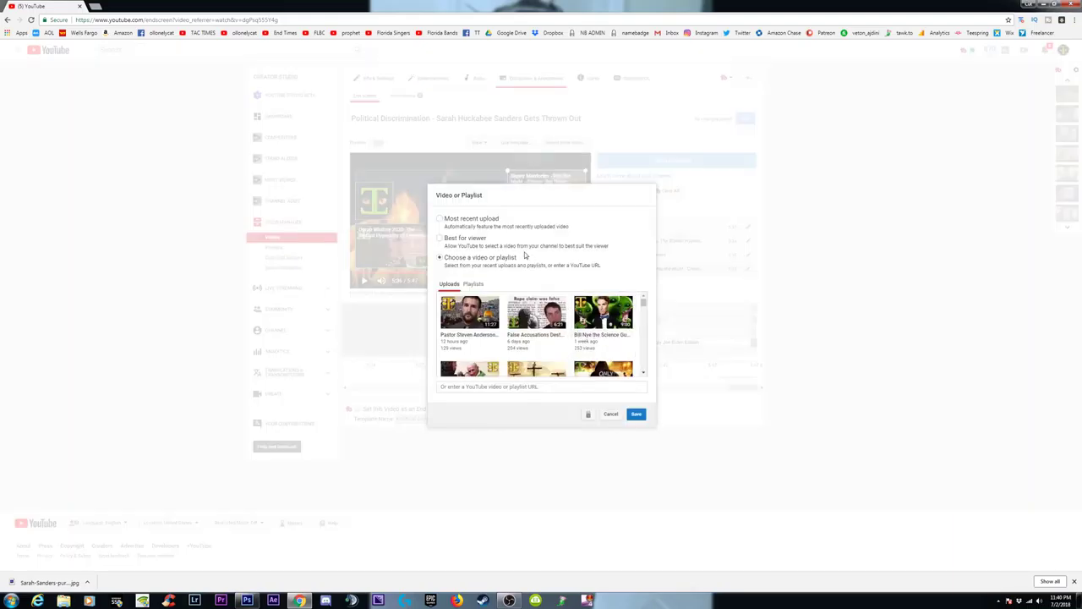
left_click_drag(643, 301, 647, 317)
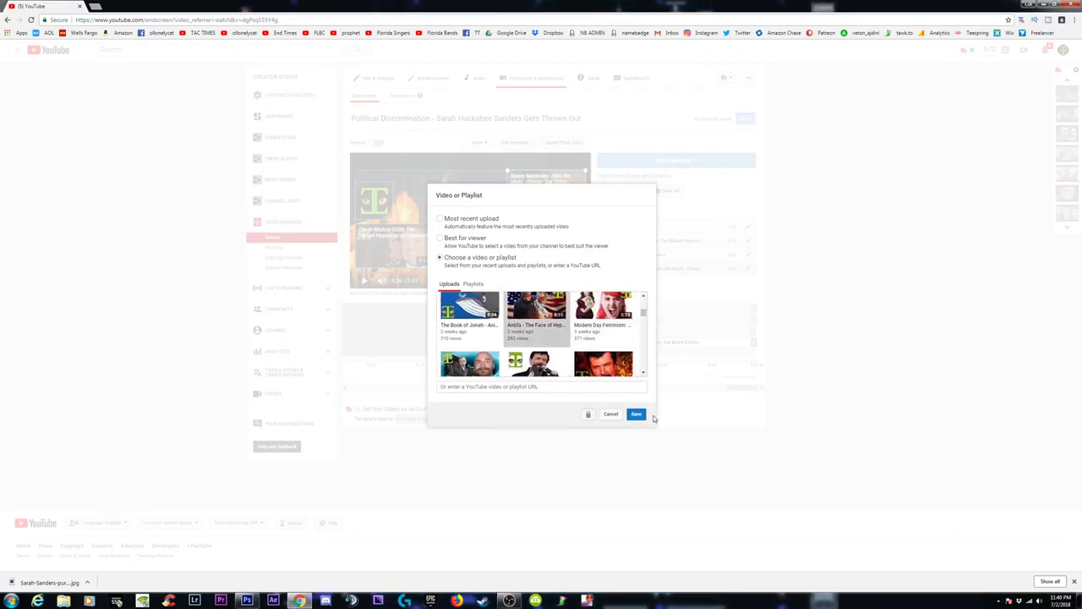
left_click(638, 415)
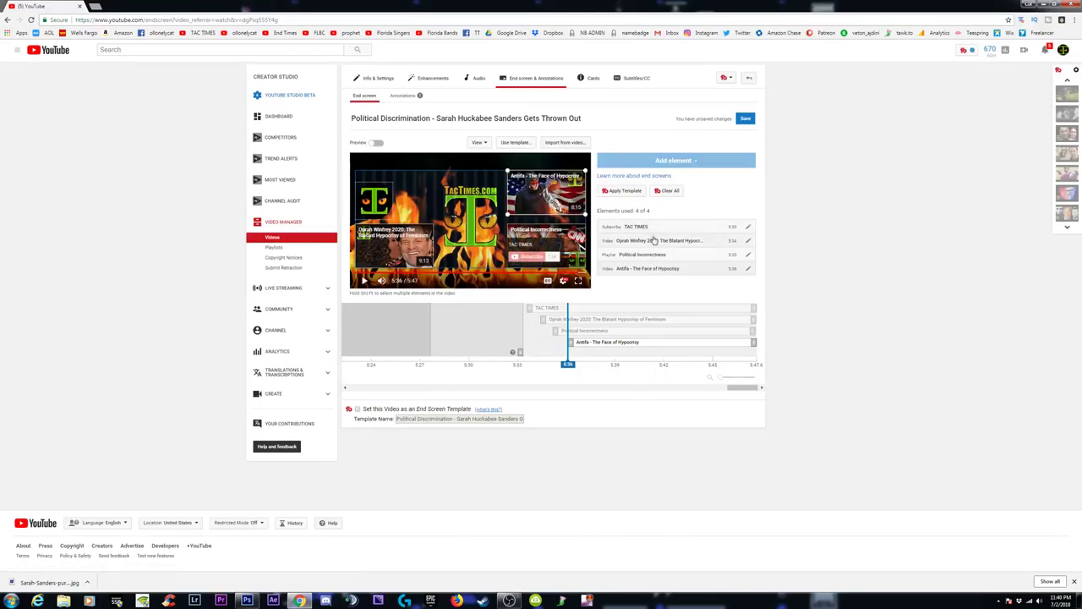
Relink the playlist element to the Modern Day Feminism video from Uploads.
left_click(748, 254)
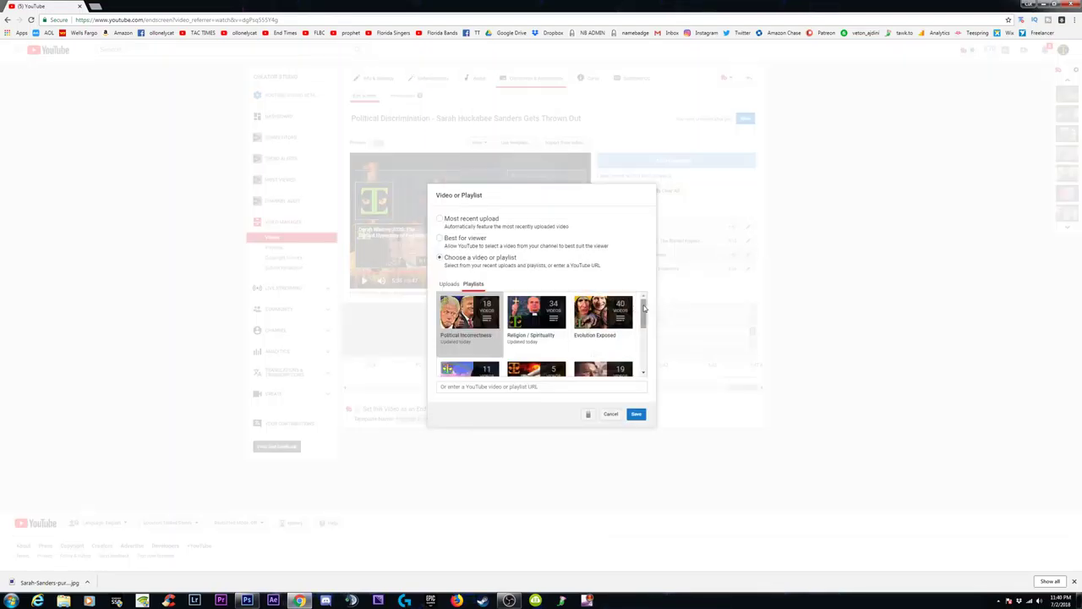
left_click(447, 284)
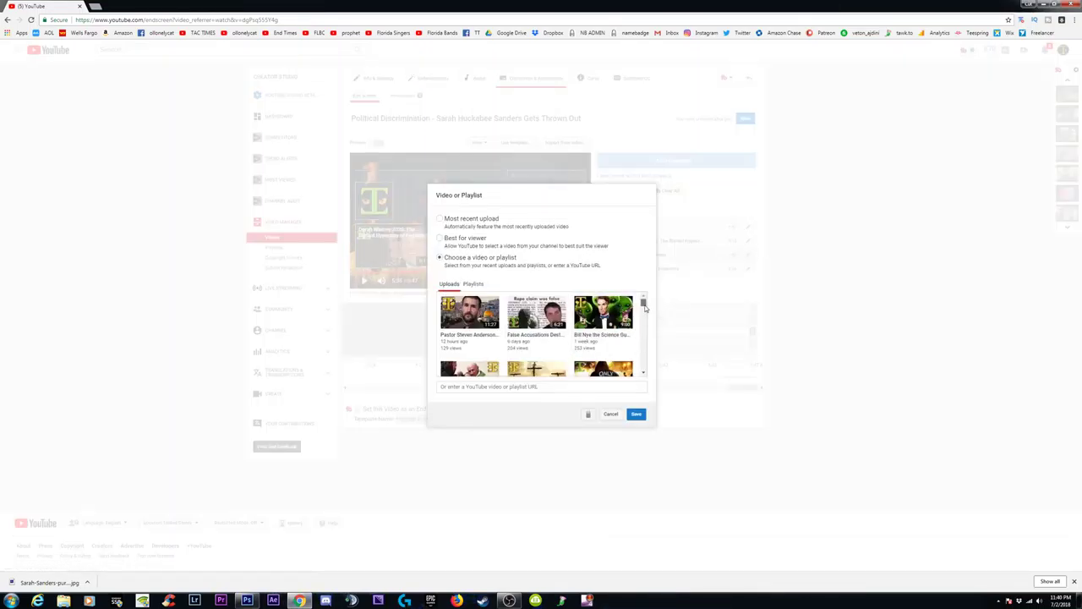
scroll(646, 316, "down", 2)
scroll(649, 320, "down", 2)
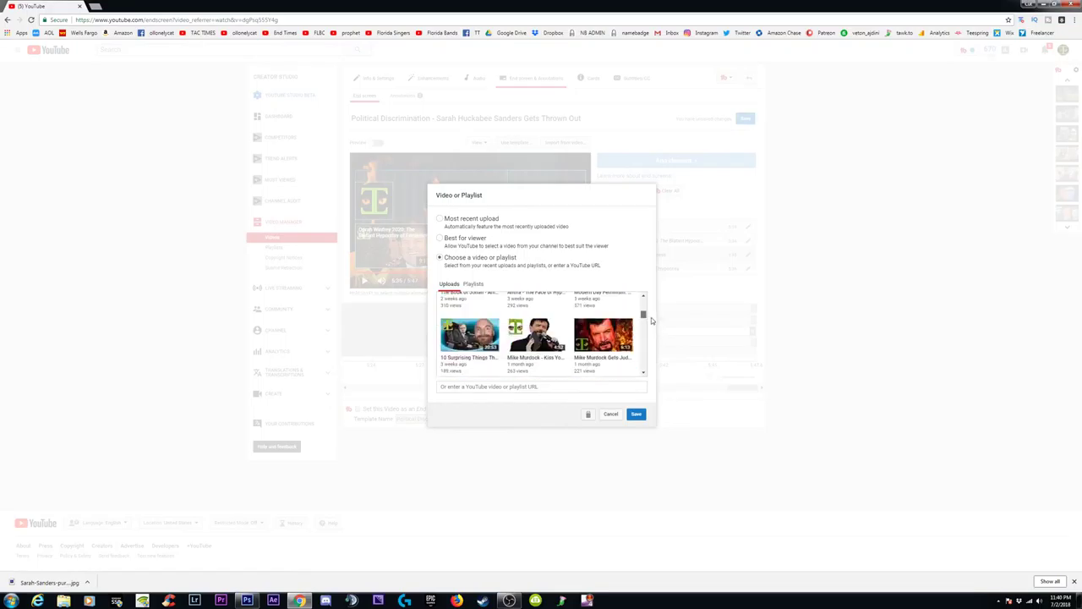
scroll(652, 318, "up", 1)
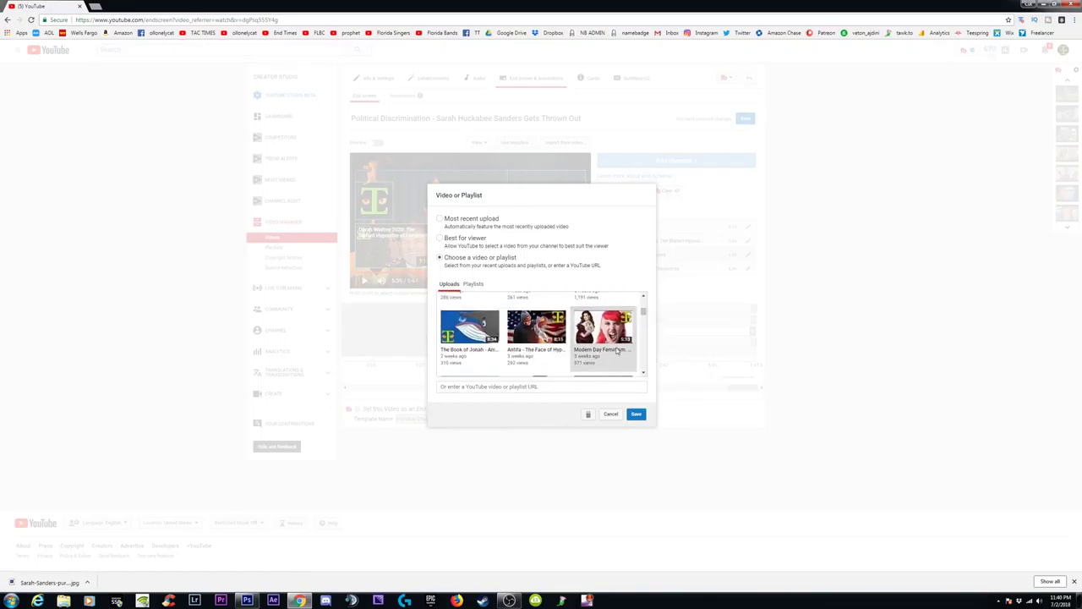
left_click(618, 351)
left_click(636, 413)
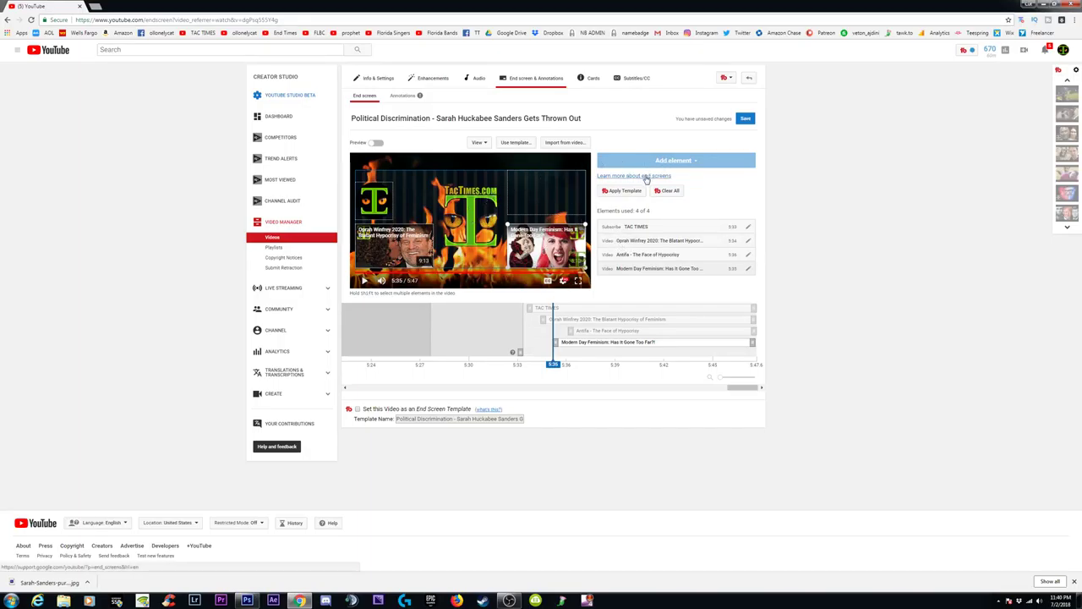
Replace the Oprah Winfrey element with Black Lives Matter - Irony At Its Finest.
left_click(748, 241)
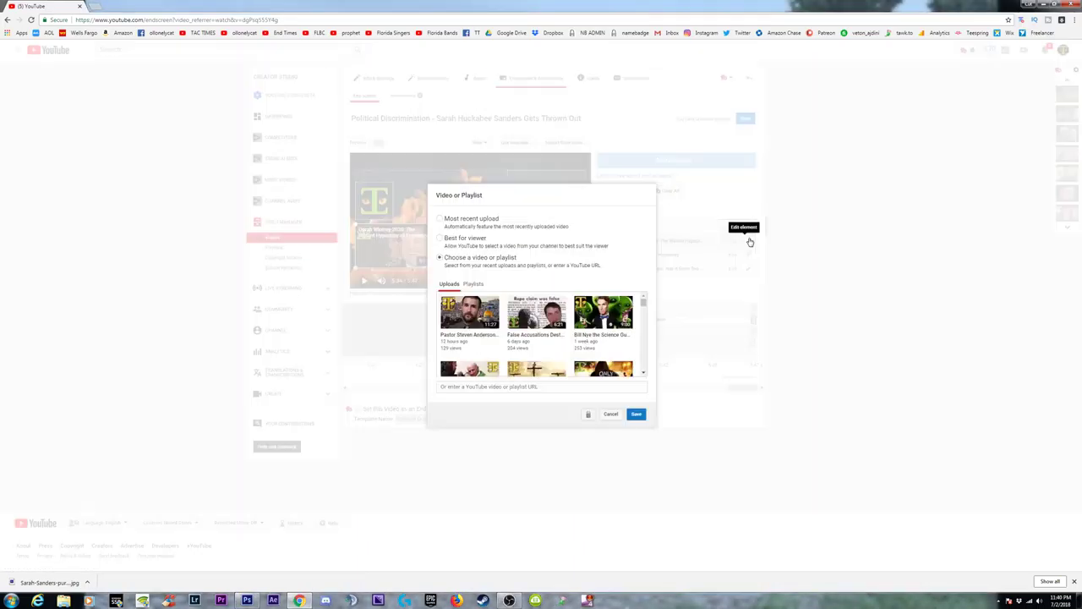
scroll(643, 304, "down", 1)
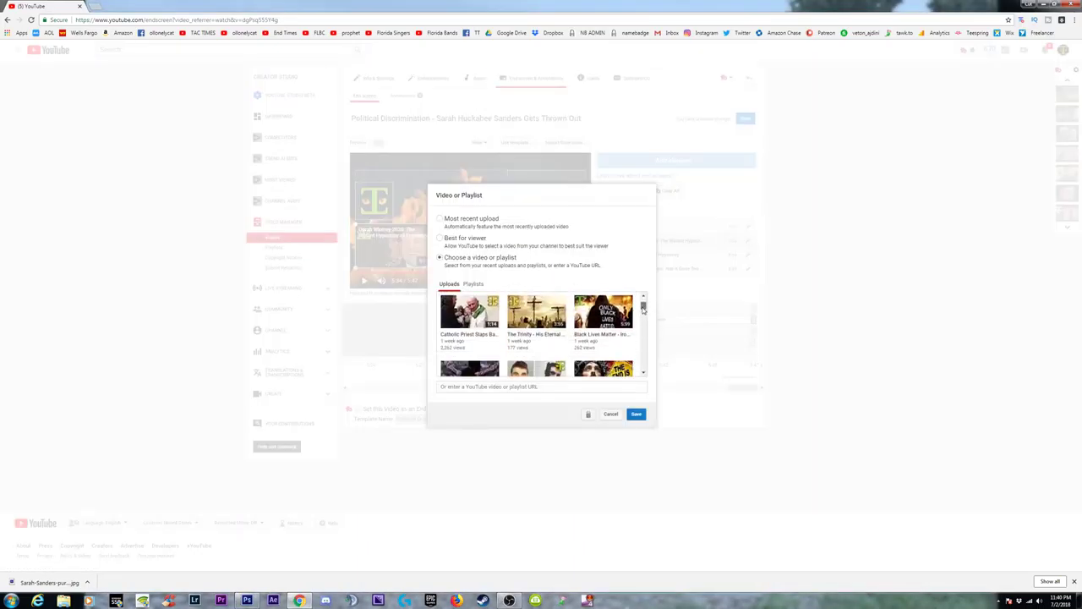
left_click(636, 414)
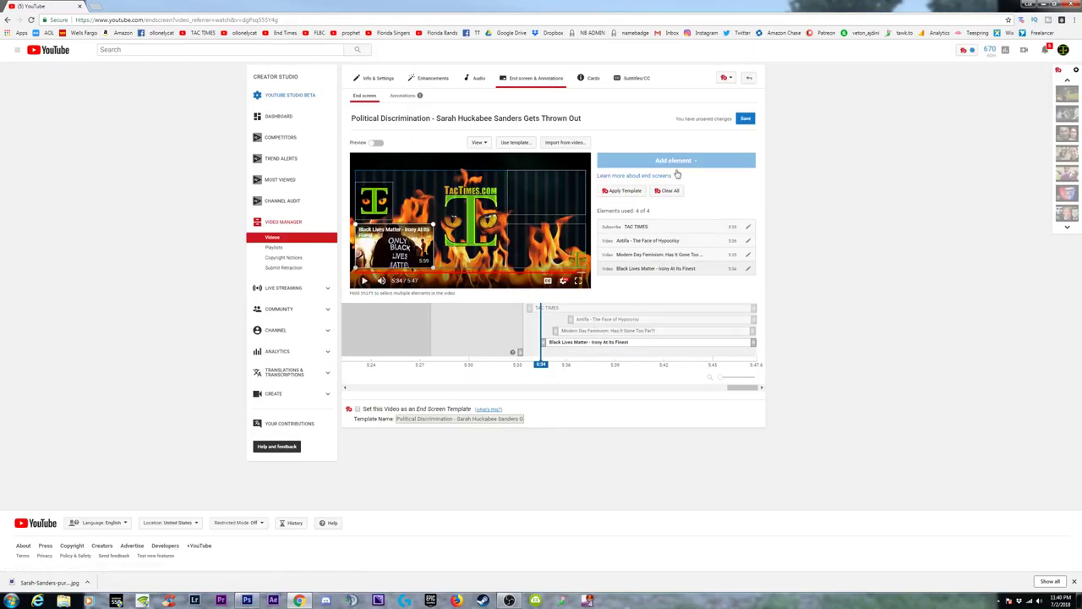
Save the end screen, preview and pause it, then open the video's watch page.
left_click(745, 118)
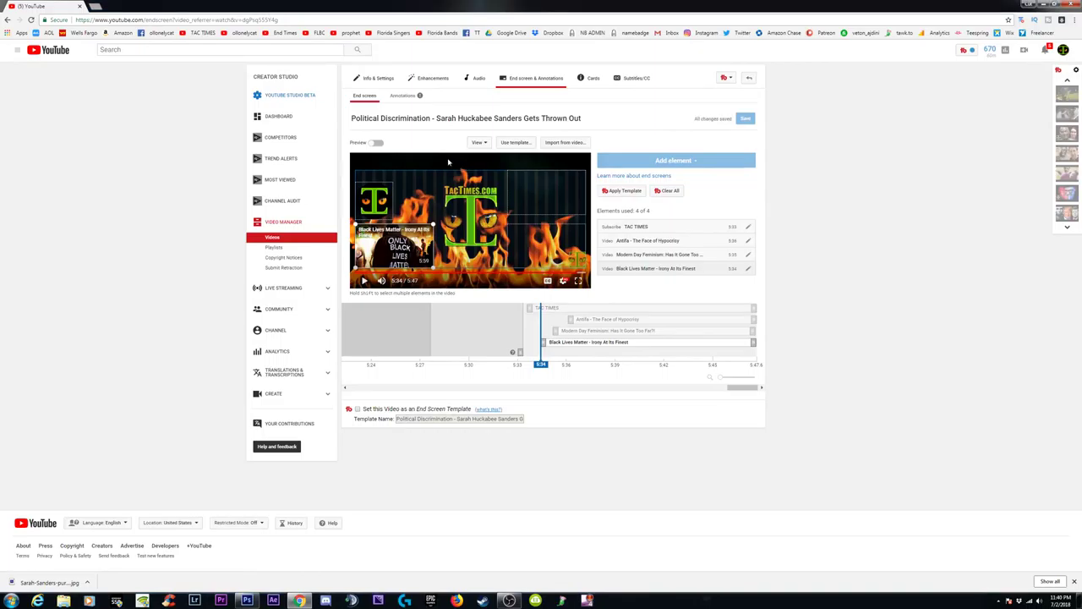
left_click(377, 144)
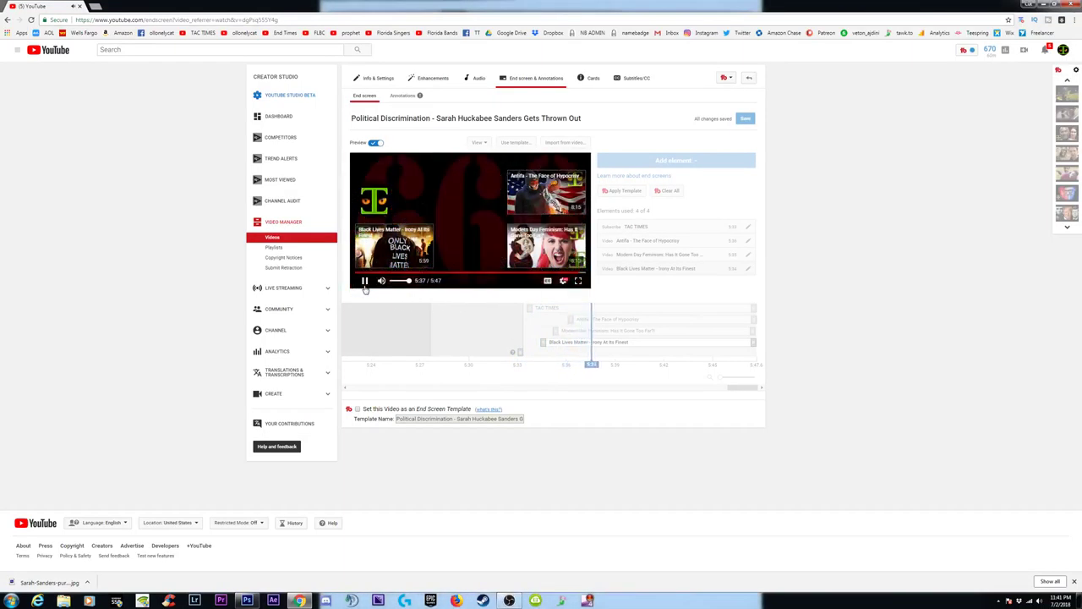
left_click(364, 283)
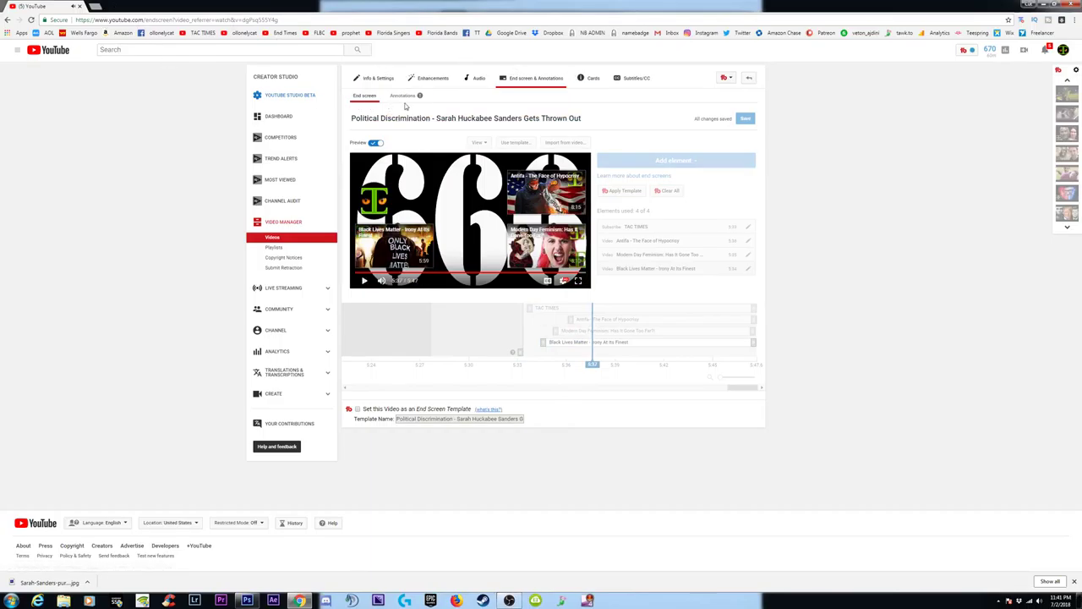
left_click(456, 120)
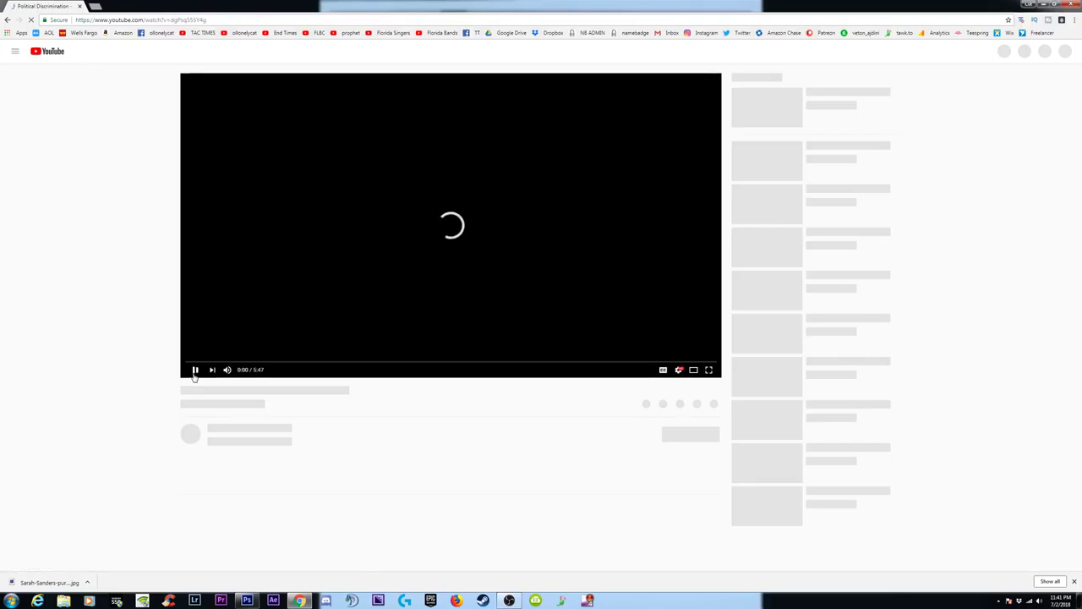
Open the TAC TIMES channel page, pause its trailer, and browse its video rows.
left_click(202, 33)
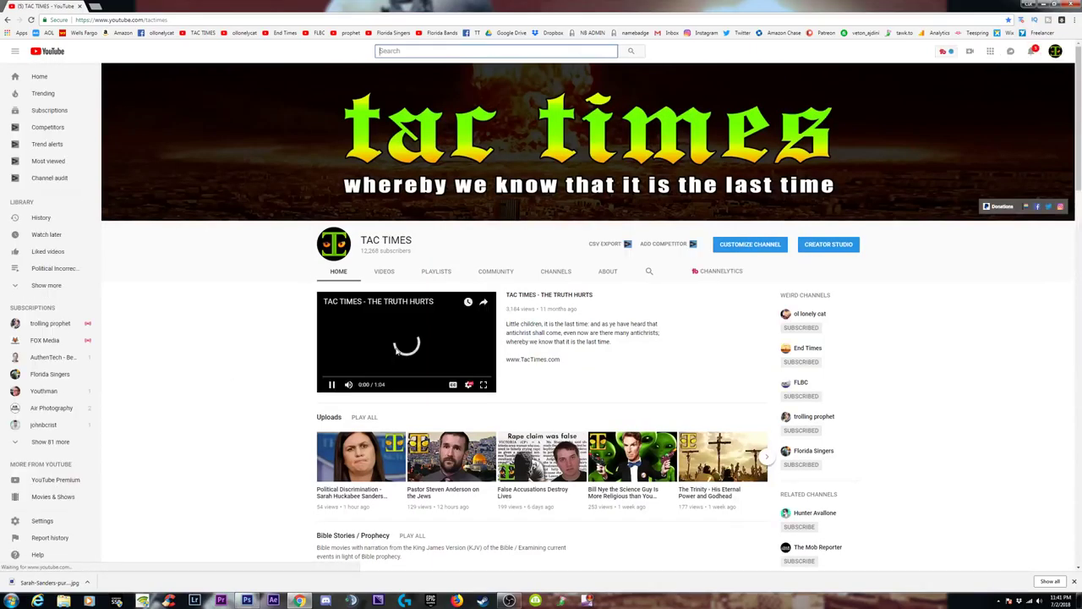
left_click(332, 385)
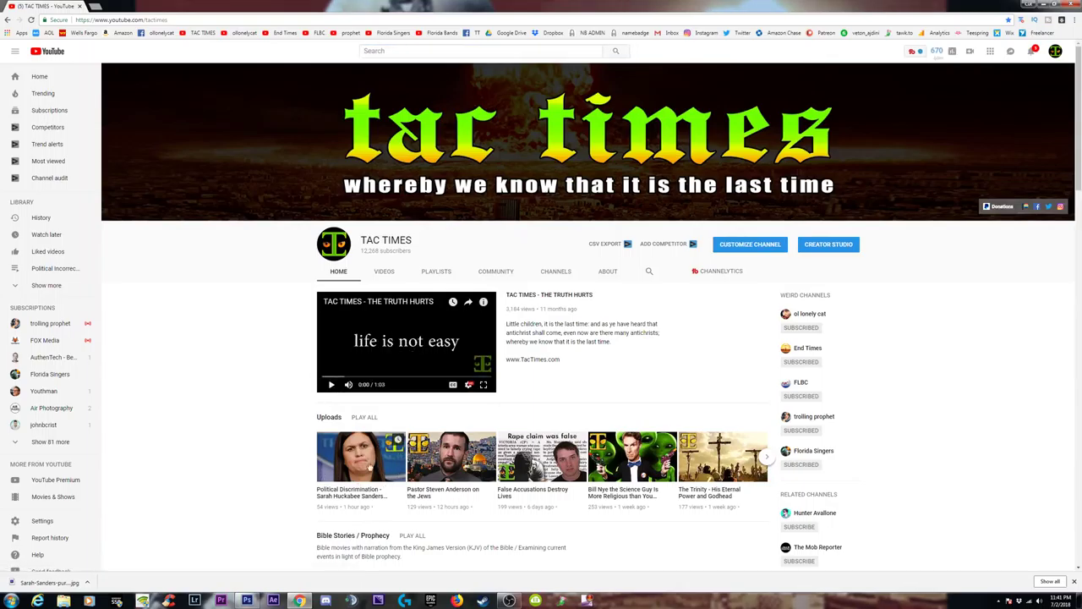
scroll(376, 480, "down", 1)
scroll(326, 443, "down", 1)
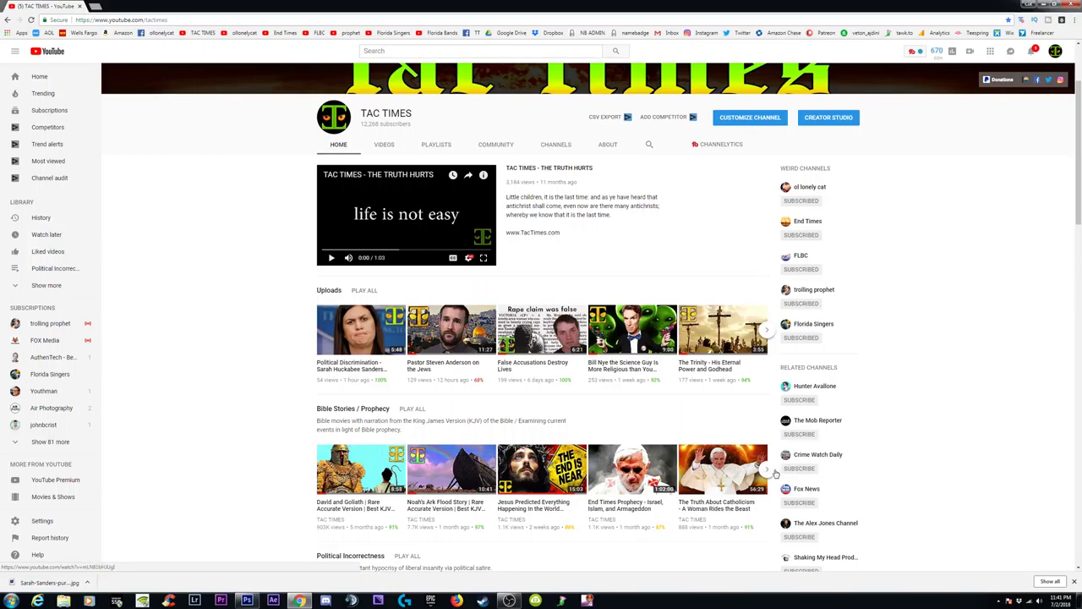
scroll(419, 443, "down", 2)
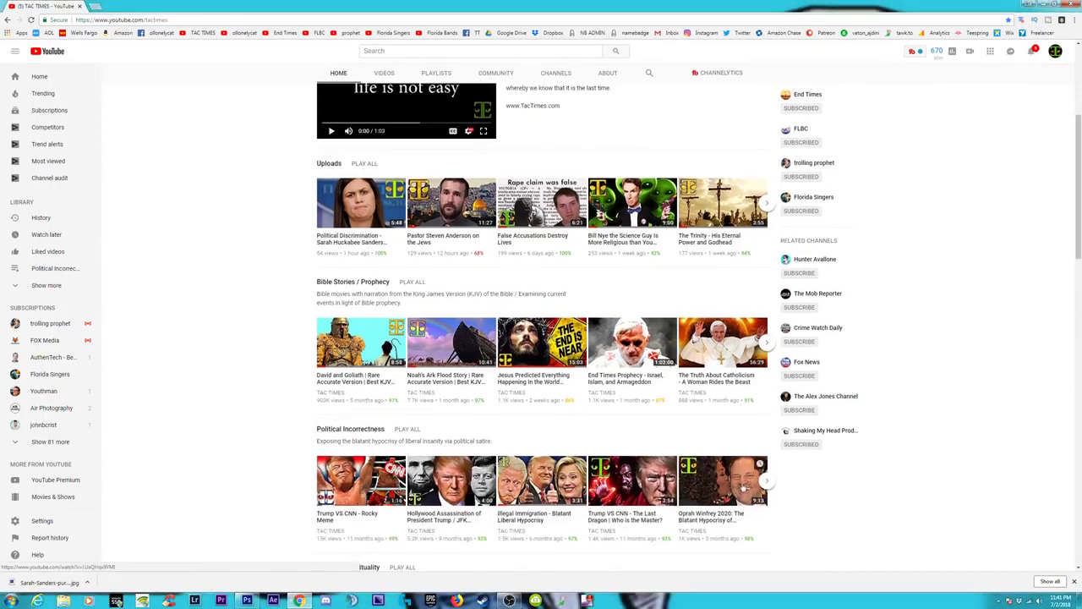
scroll(742, 488, "down", 1)
scroll(616, 429, "down", 2)
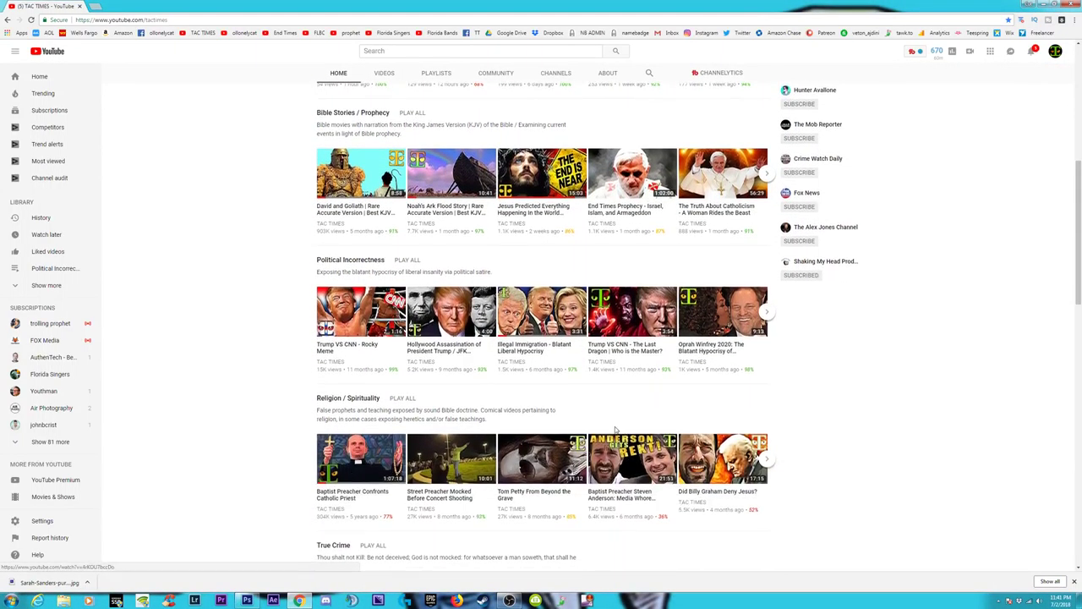
scroll(615, 429, "up", 4)
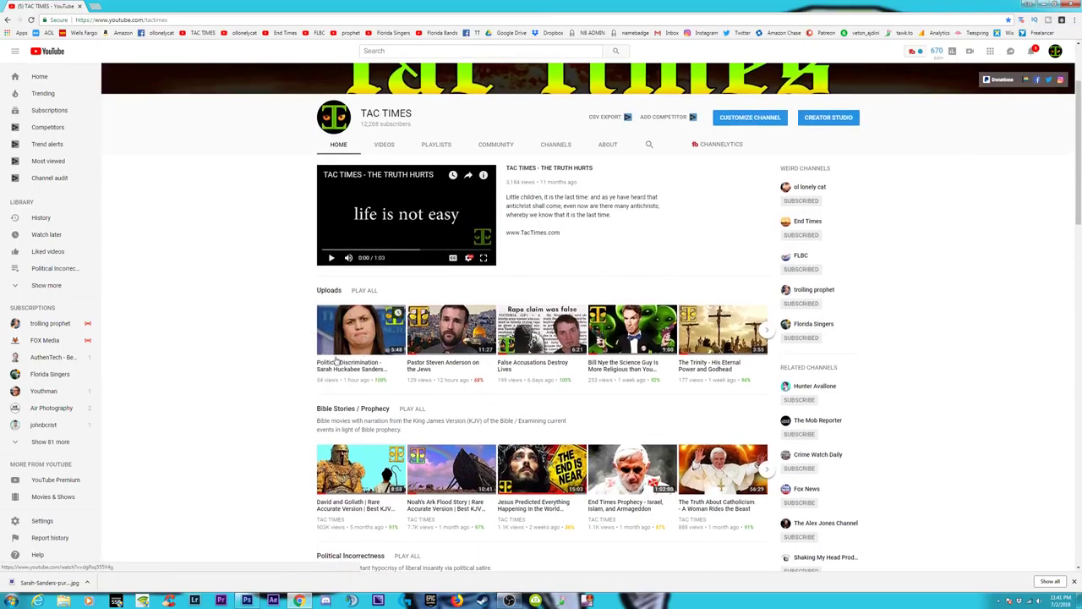
mouse_move(630, 379)
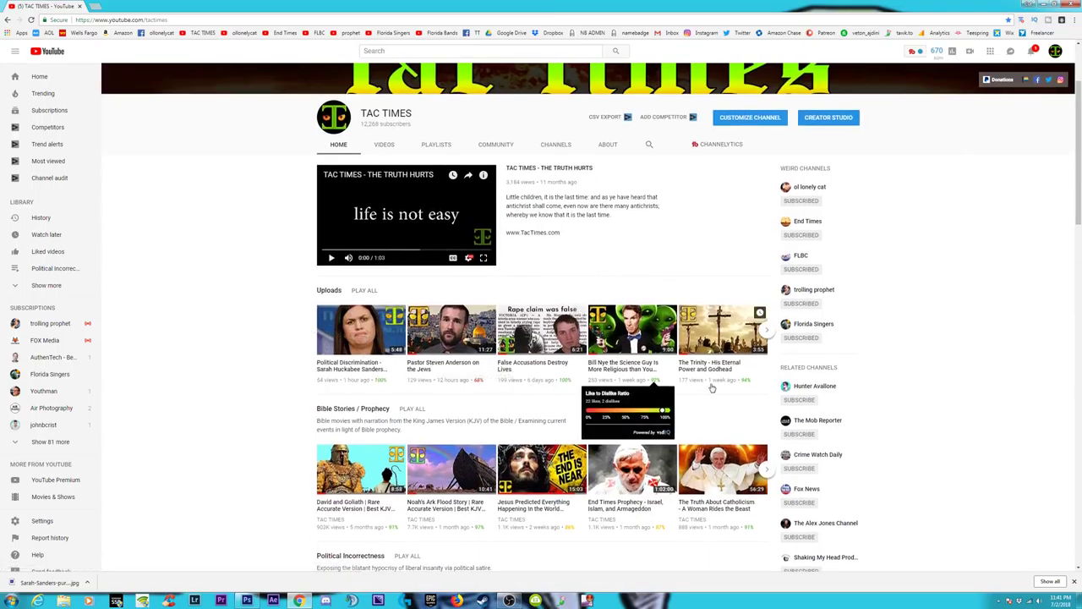
scroll(644, 278, "down", 1)
scroll(761, 237, "up", 2)
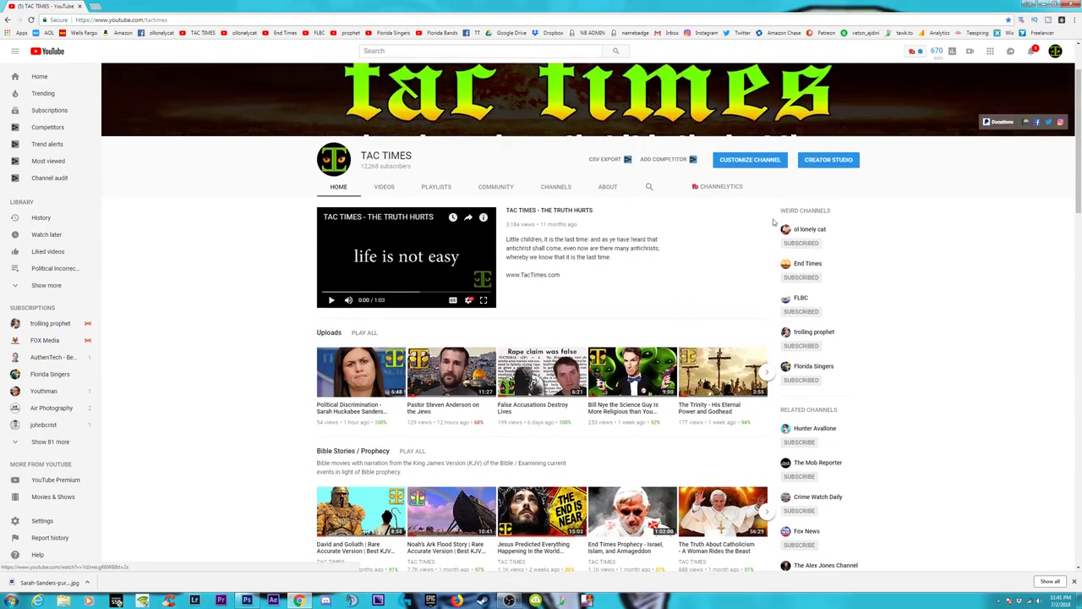
left_click(1056, 6)
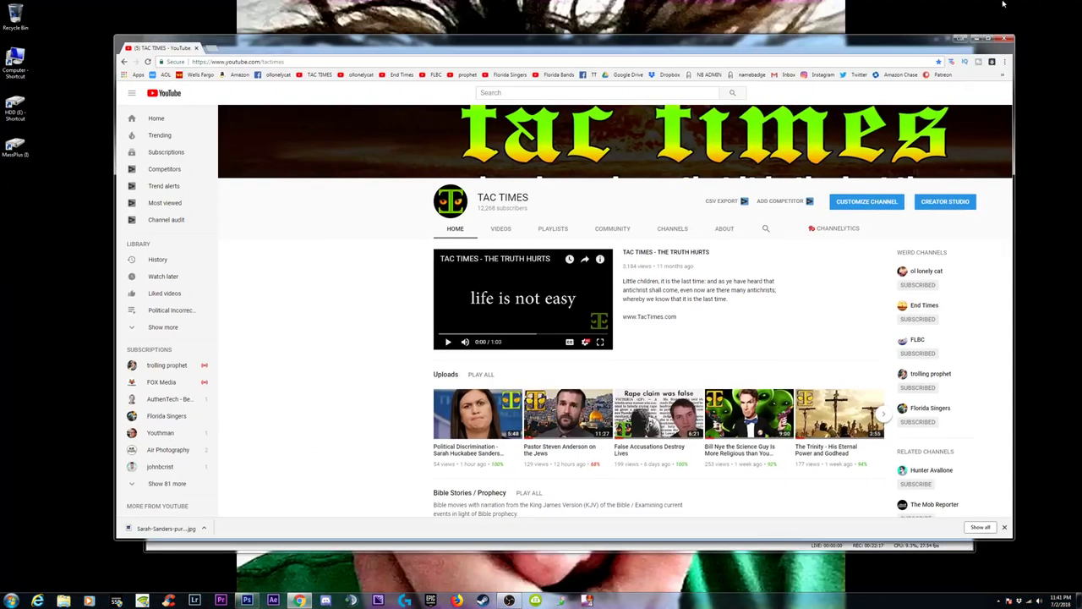
Move the Chrome window aside and minimize it to reveal OBS Studio.
left_click_drag(784, 50, 710, 85)
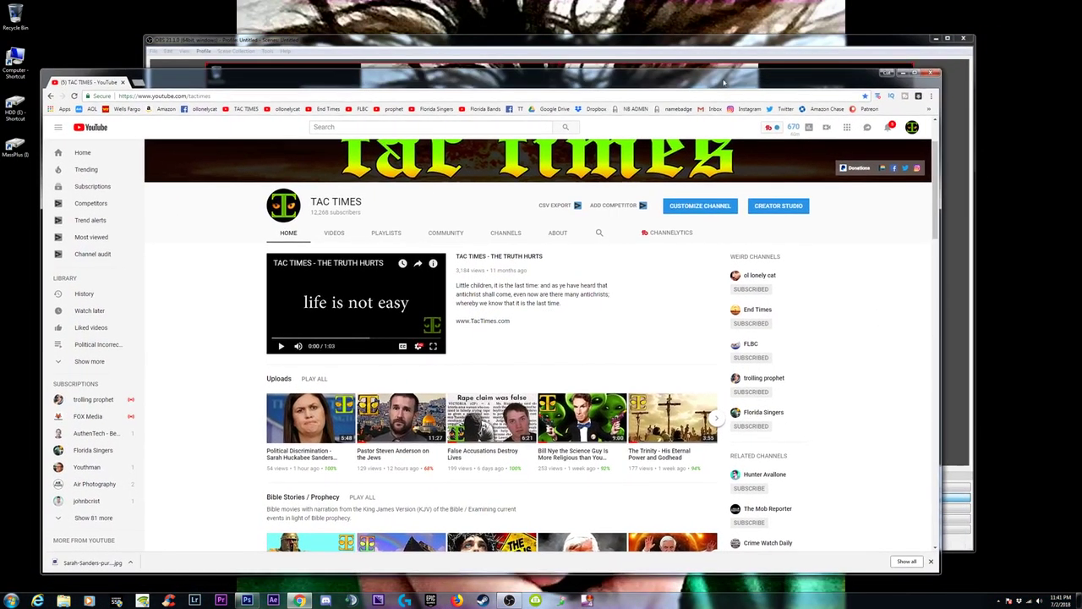
left_click(903, 74)
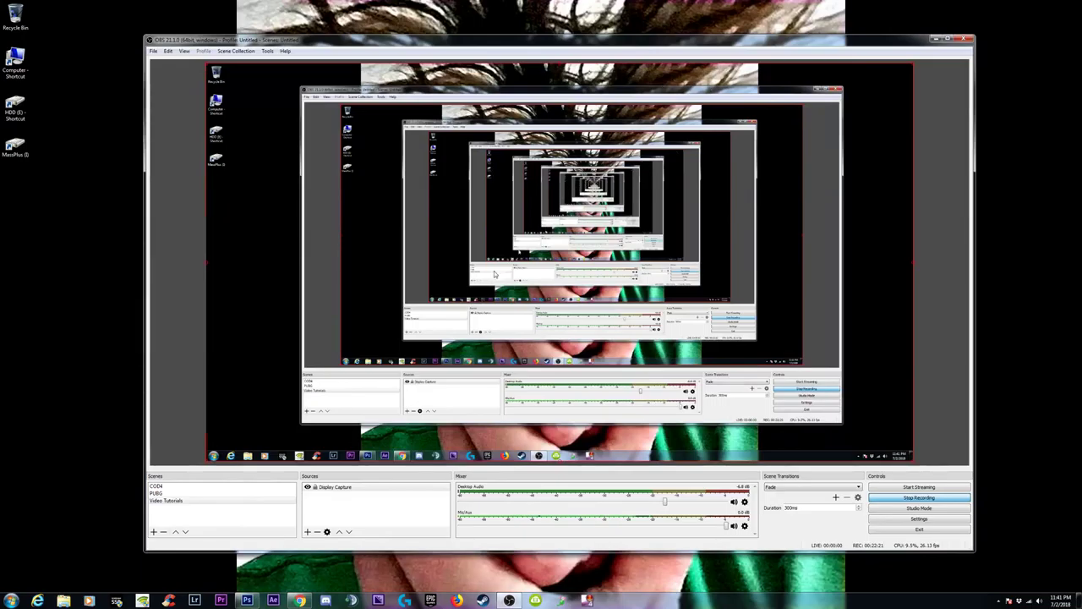